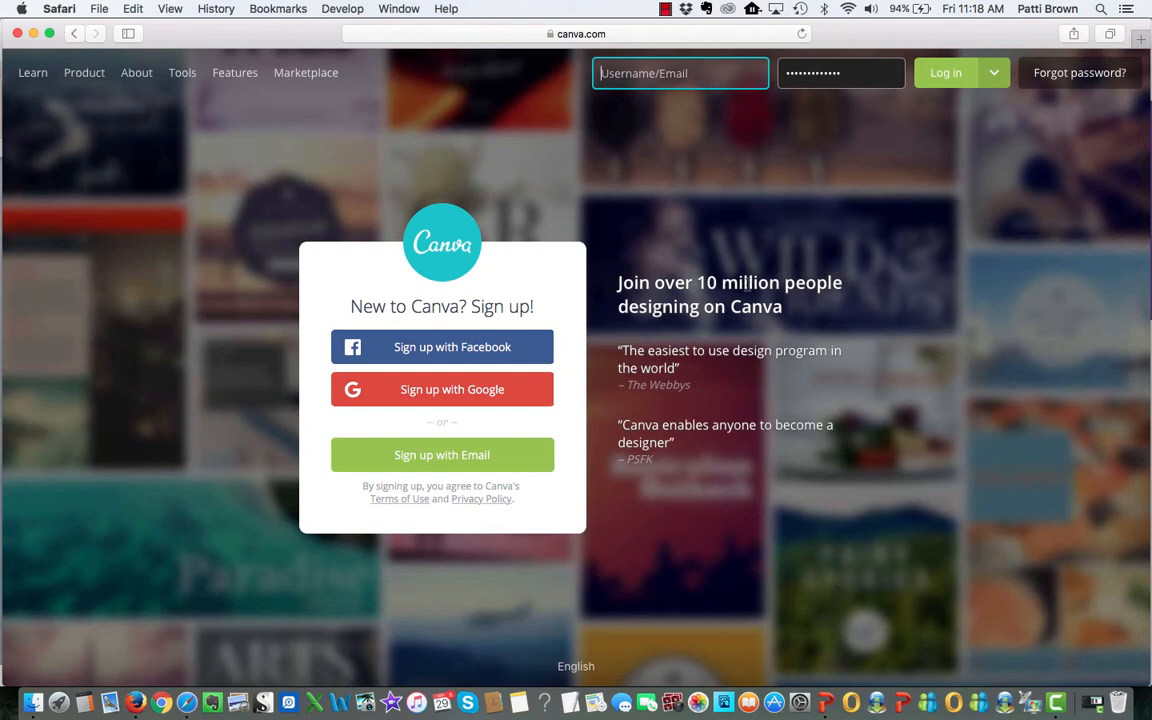
Switch to Firefox and check the available ad sizes in the PowerPoint sponsorship form before returning to the Canva home page.
{"action": "left_click", "coordinate": [136, 704]}
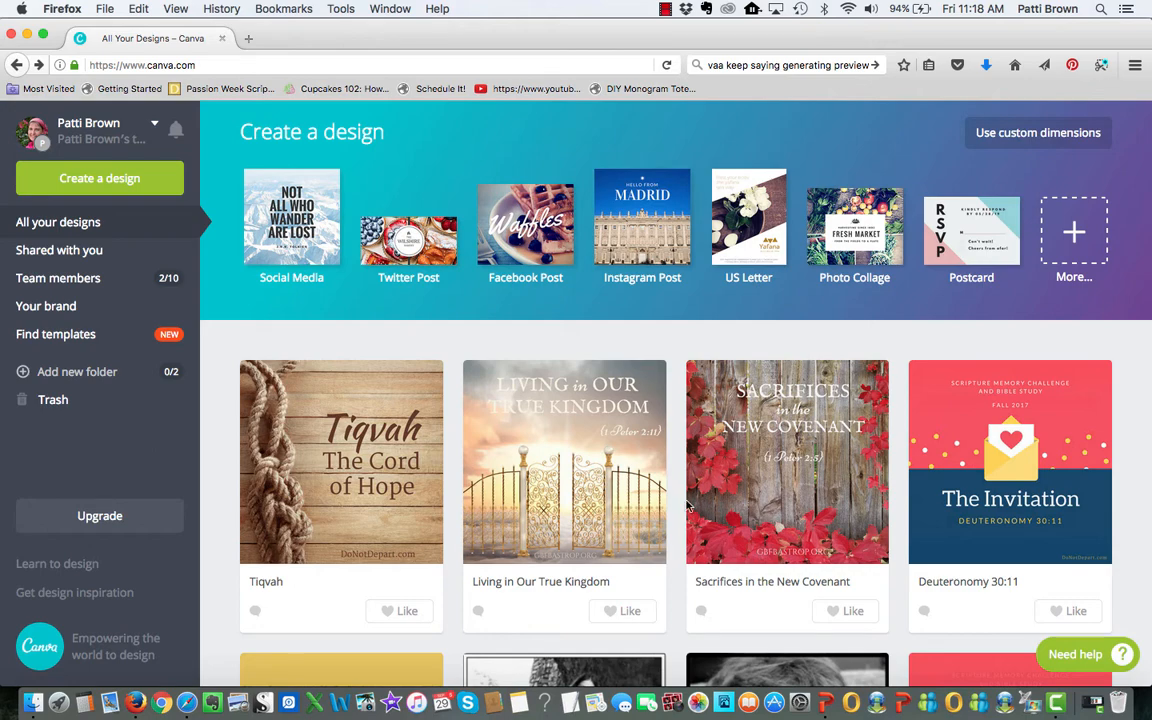
{"action": "left_click", "coordinate": [827, 705]}
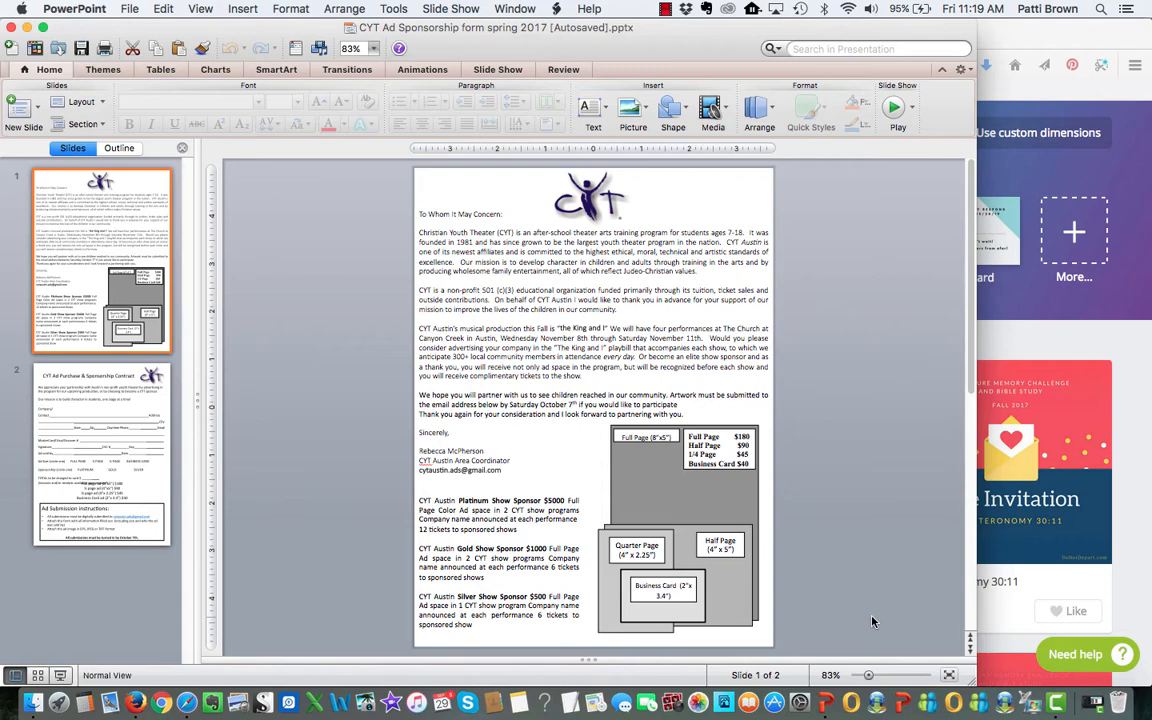
{"action": "left_click", "coordinate": [129, 706]}
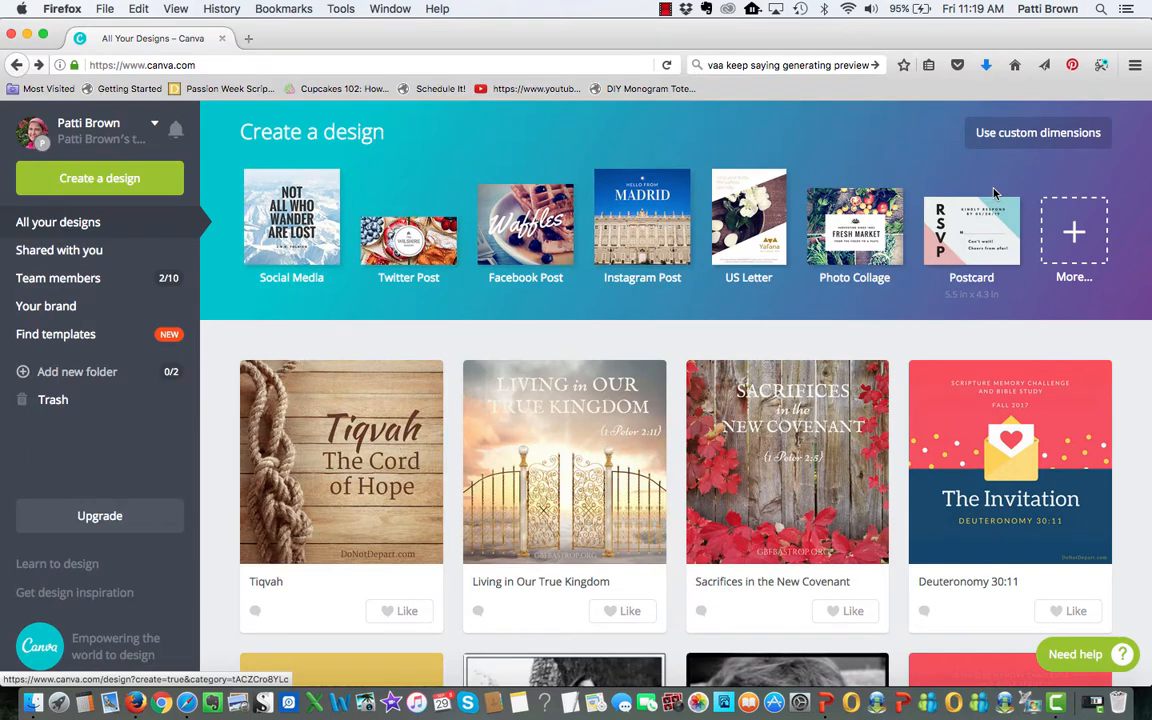
Create a custom-size design in inches, 2.25 wide by 4 high, matching the quarter-page ad size in the PowerPoint form.
{"action": "left_click", "coordinate": [1023, 138]}
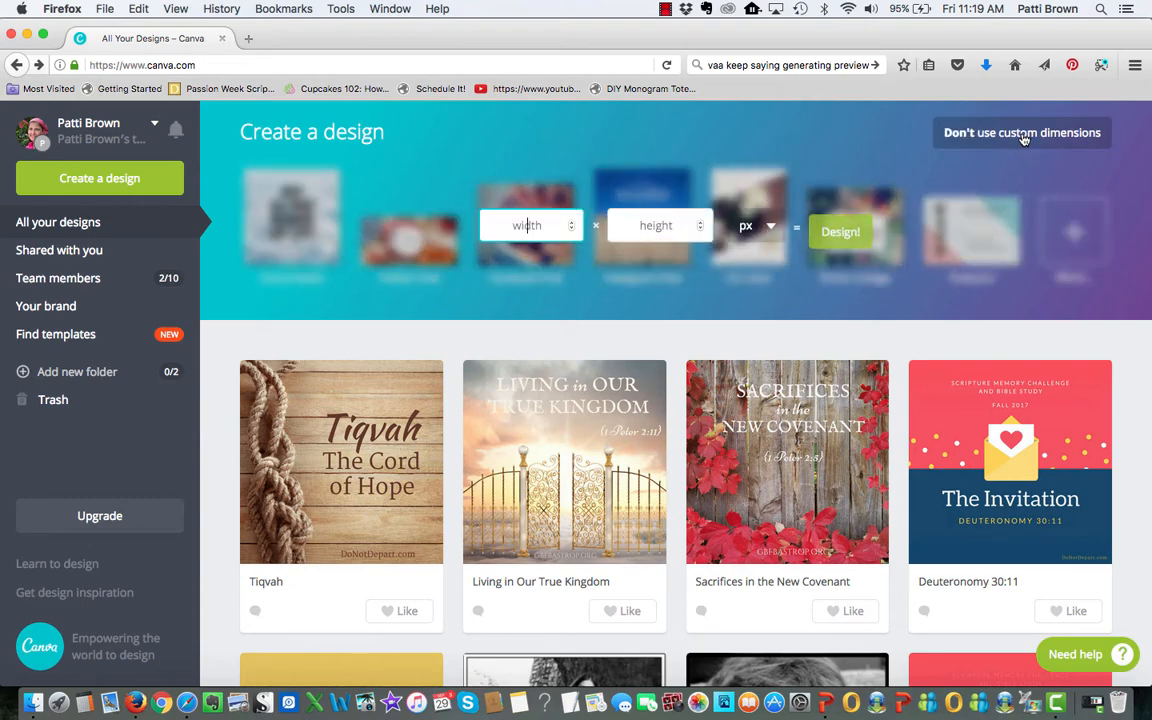
{"action": "left_click", "coordinate": [748, 226]}
{"action": "left_click", "coordinate": [748, 287]}
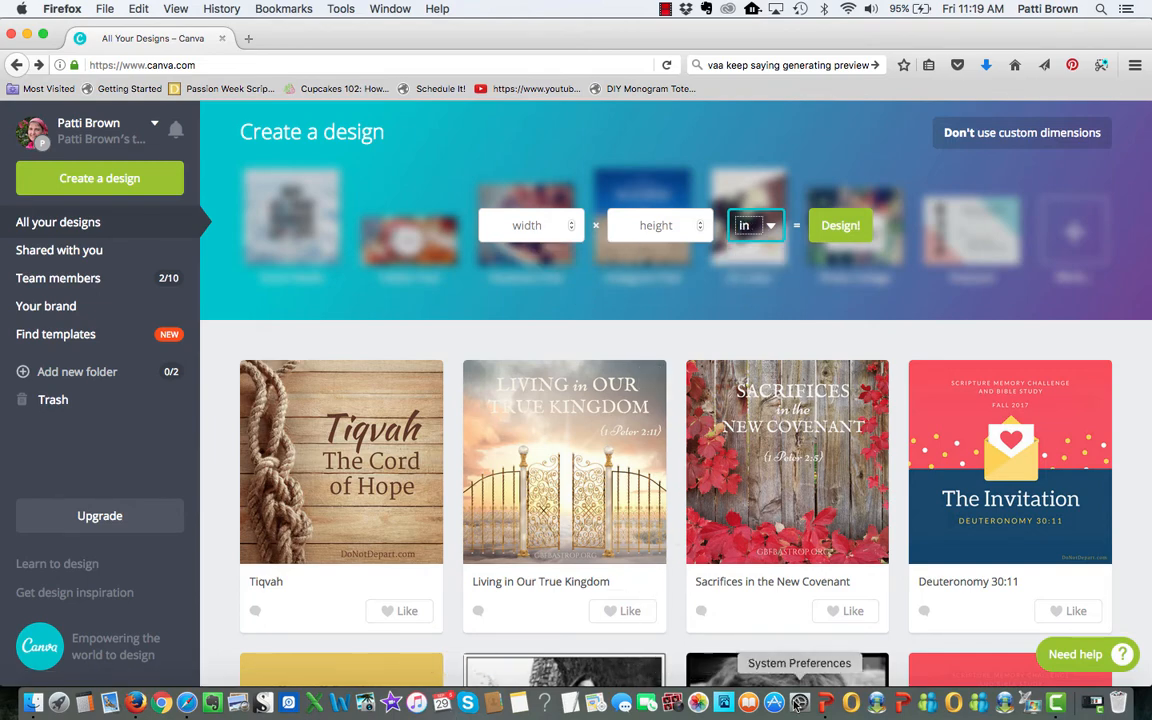
{"action": "left_click", "coordinate": [820, 704]}
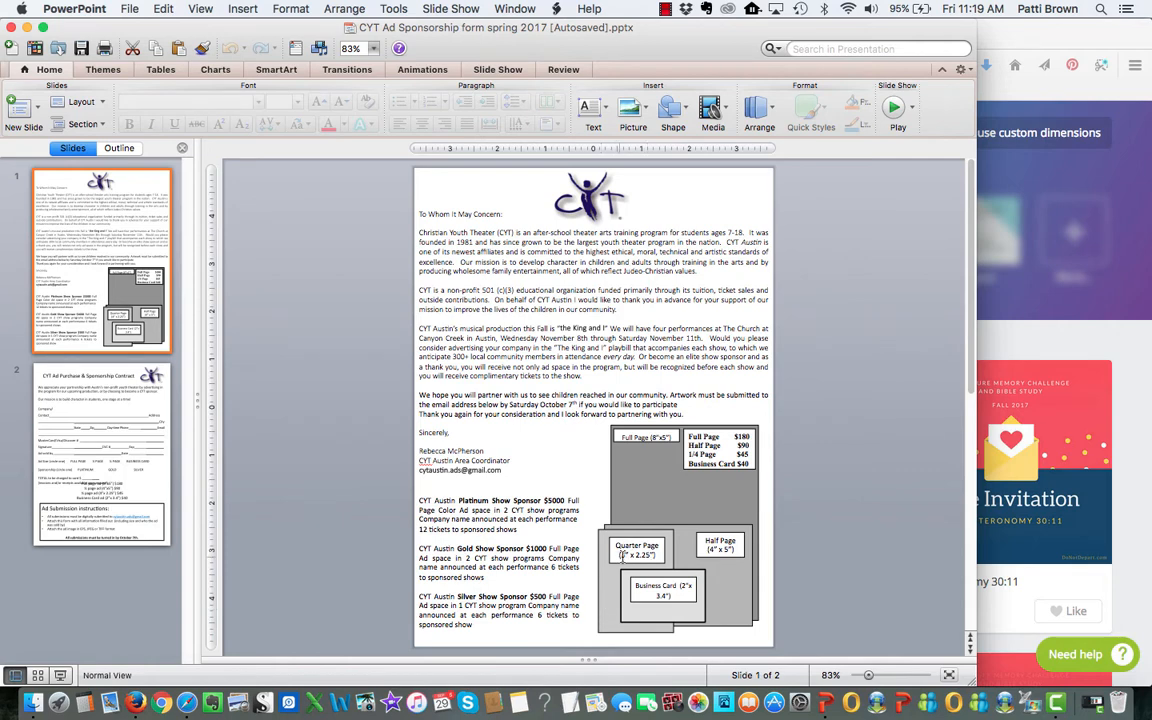
{"action": "left_click", "coordinate": [1010, 300]}
{"action": "left_click", "coordinate": [549, 226]}
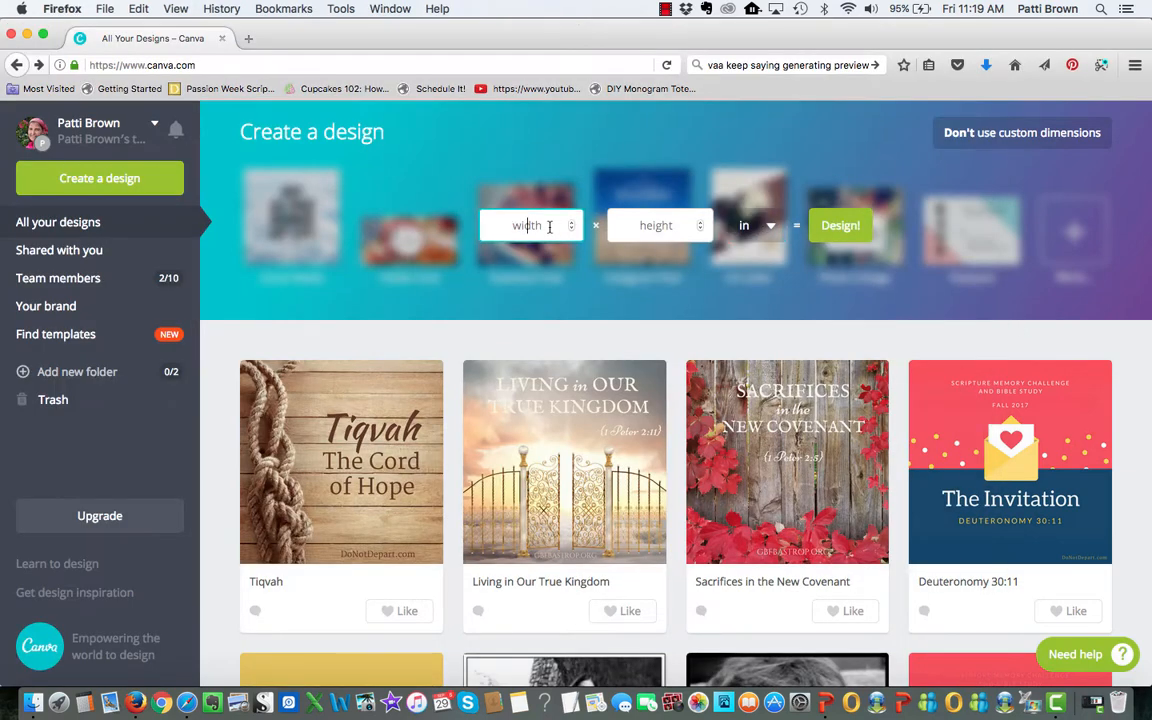
{"action": "type", "text": "2.25"}
{"action": "key", "text": "Tab"}
{"action": "type", "text": "4"}
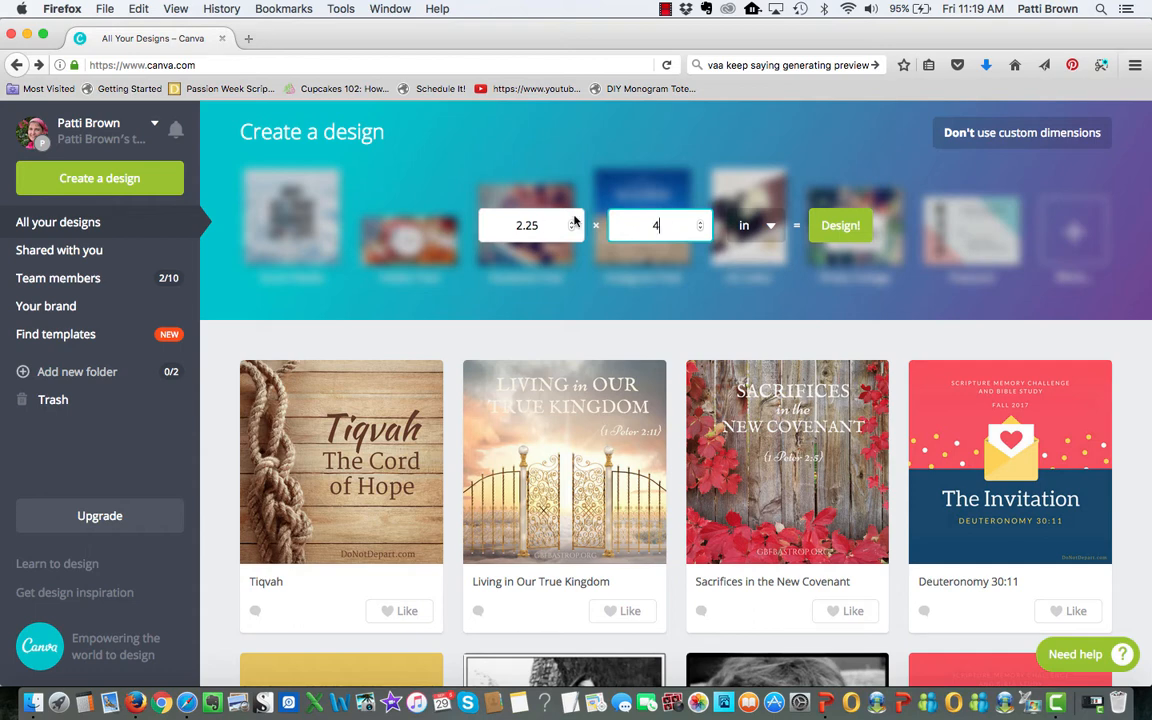
{"action": "left_click", "coordinate": [845, 226]}
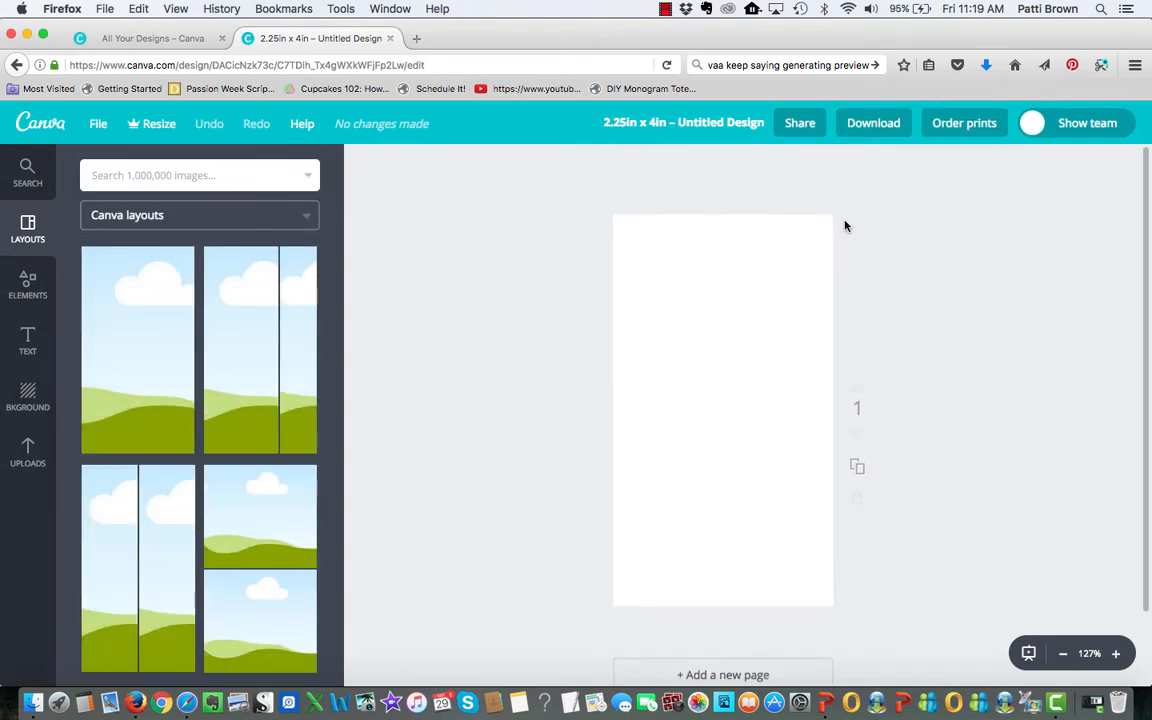
Place the uploaded stage photo of the wardrobe costume on the page, then enlarge and position it to cover the page with the costumed performer in view.
{"action": "left_click", "coordinate": [27, 455]}
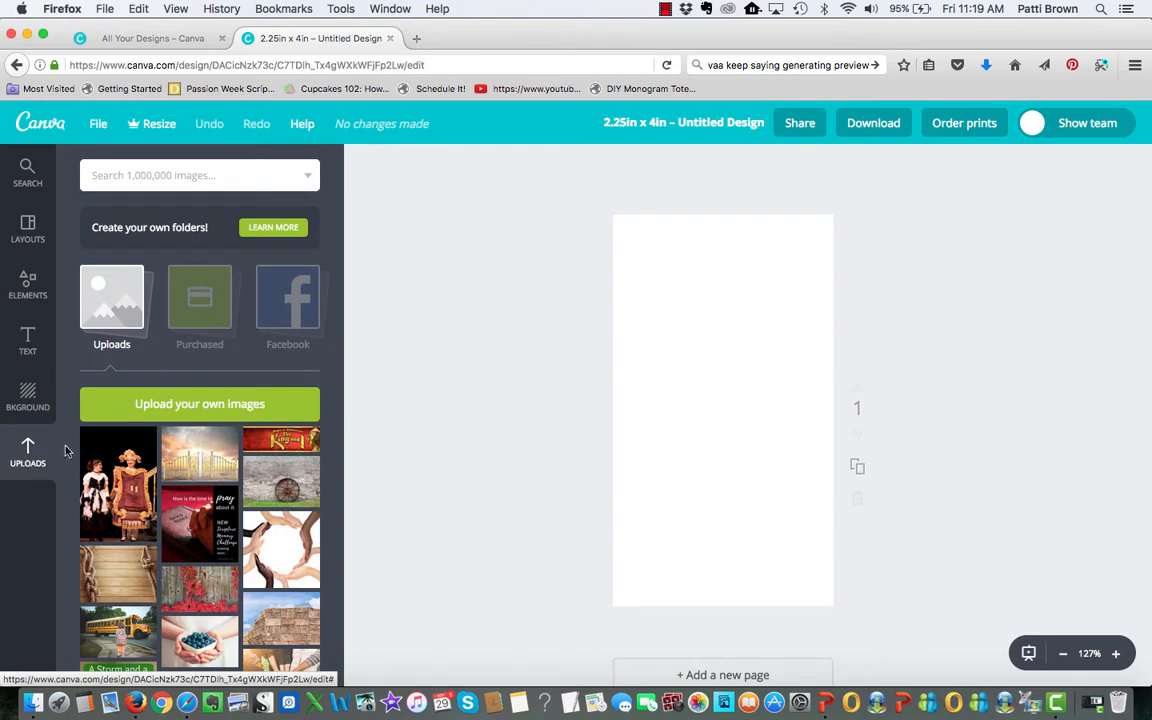
{"action": "left_click_drag", "start_coordinate": [103, 470], "coordinate": [635, 393]}
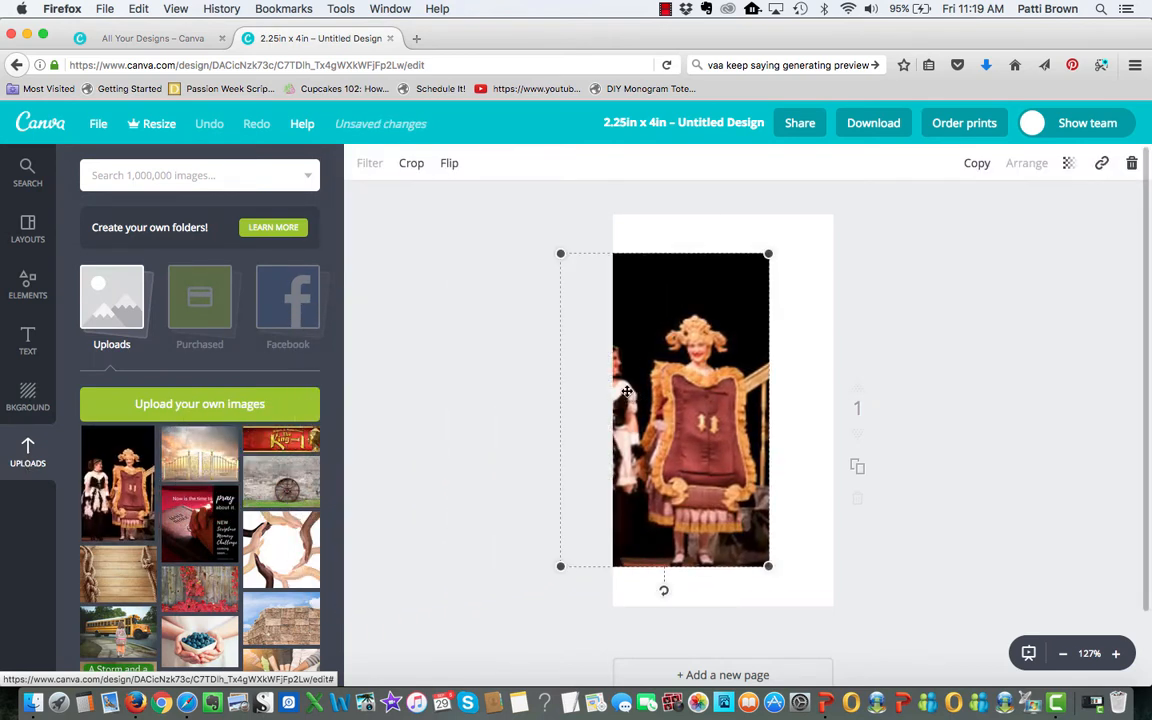
{"action": "left_click_drag", "start_coordinate": [560, 254], "coordinate": [501, 194]}
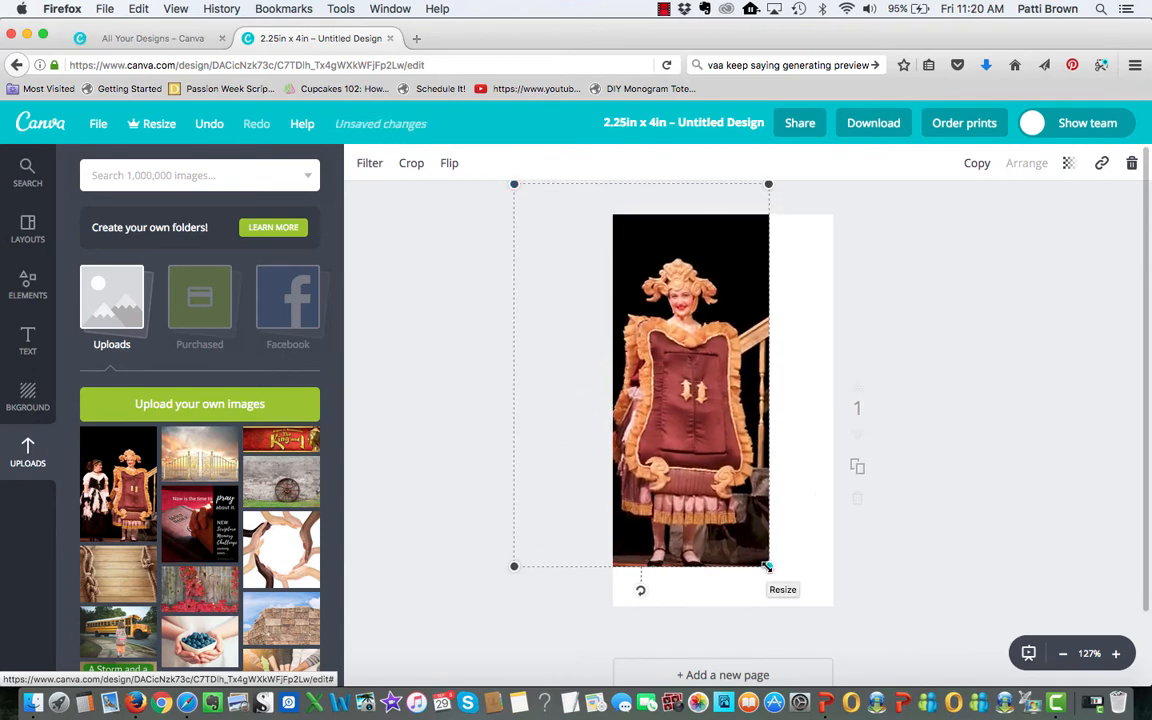
{"action": "left_click_drag", "start_coordinate": [767, 566], "coordinate": [866, 609]}
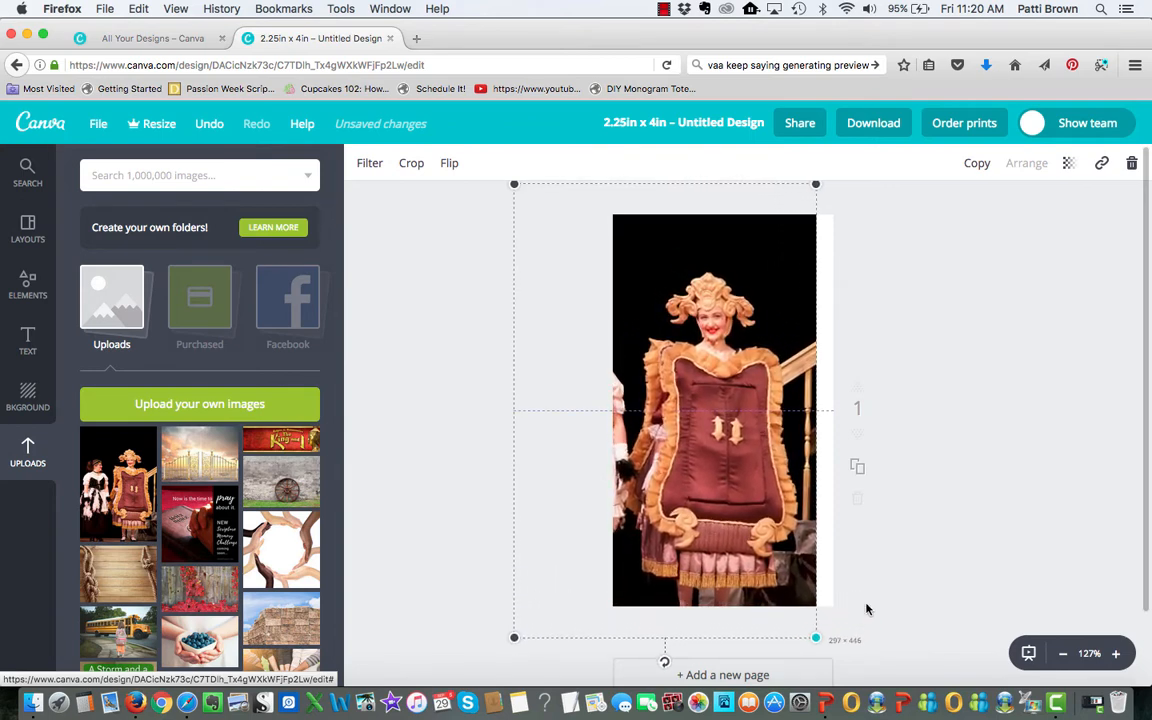
{"action": "mouse_move", "coordinate": [724, 441]}
{"action": "left_mouse_down"}
{"action": "mouse_move", "coordinate": [723, 410]}
{"action": "mouse_move", "coordinate": [715, 417]}
{"action": "mouse_move", "coordinate": [741, 418]}
{"action": "mouse_move", "coordinate": [731, 417]}
{"action": "left_mouse_up"}
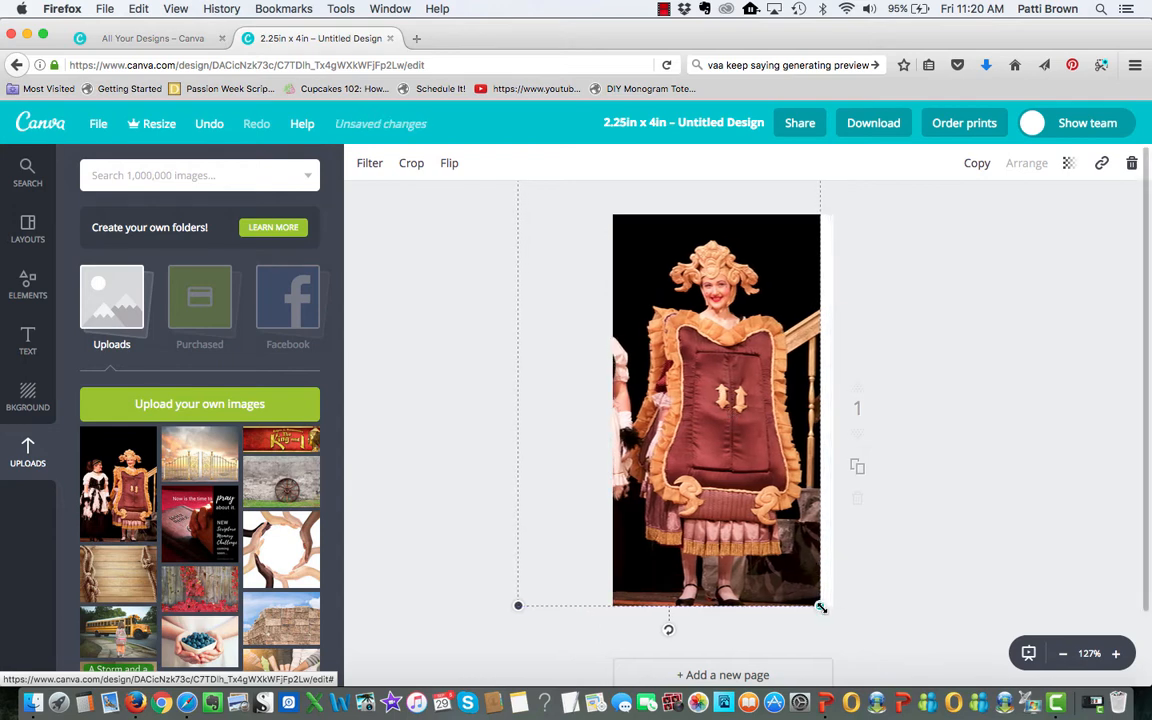
{"action": "left_click_drag", "start_coordinate": [820, 607], "coordinate": [831, 624]}
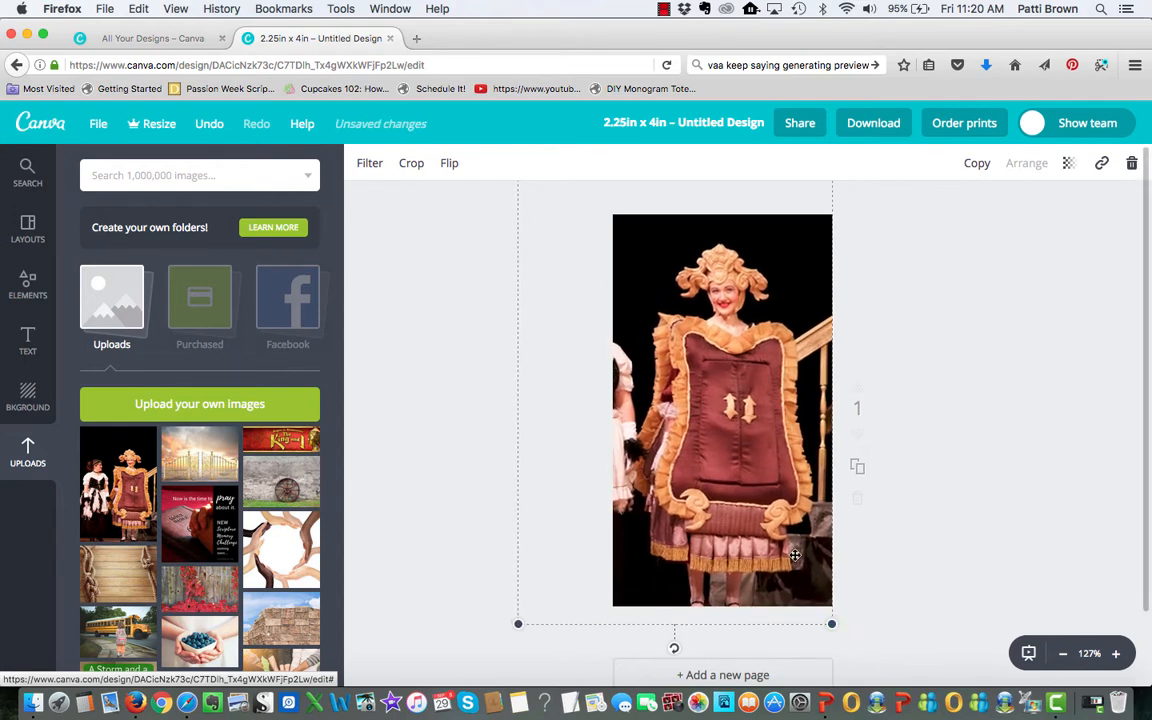
{"action": "left_click_drag", "start_coordinate": [795, 555], "coordinate": [797, 545]}
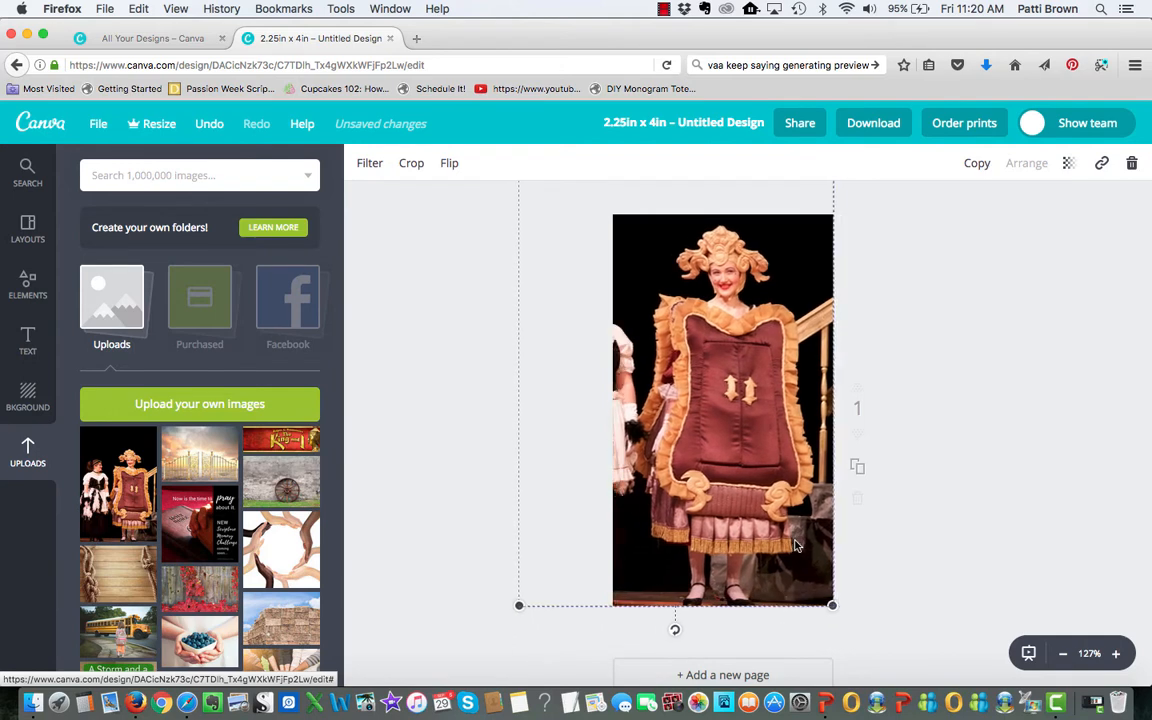
{"action": "left_click", "coordinate": [400, 624]}
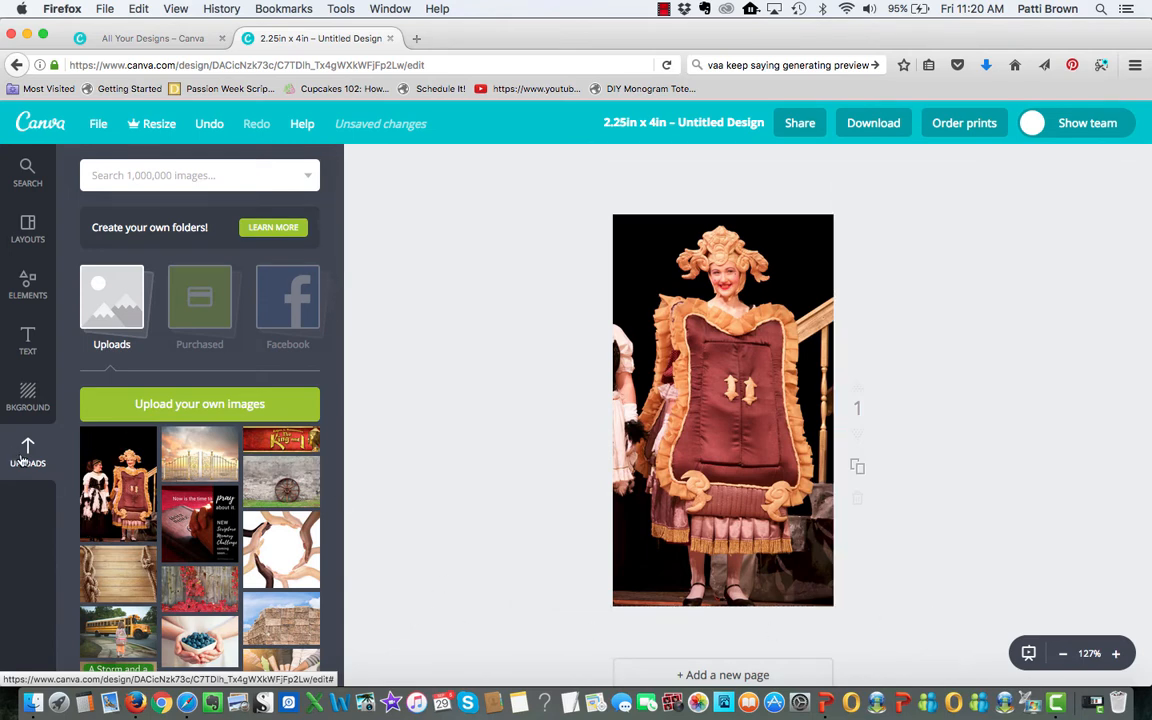
Add a body text box over the photo and format its text in white at size 14.
{"action": "left_click", "coordinate": [25, 345]}
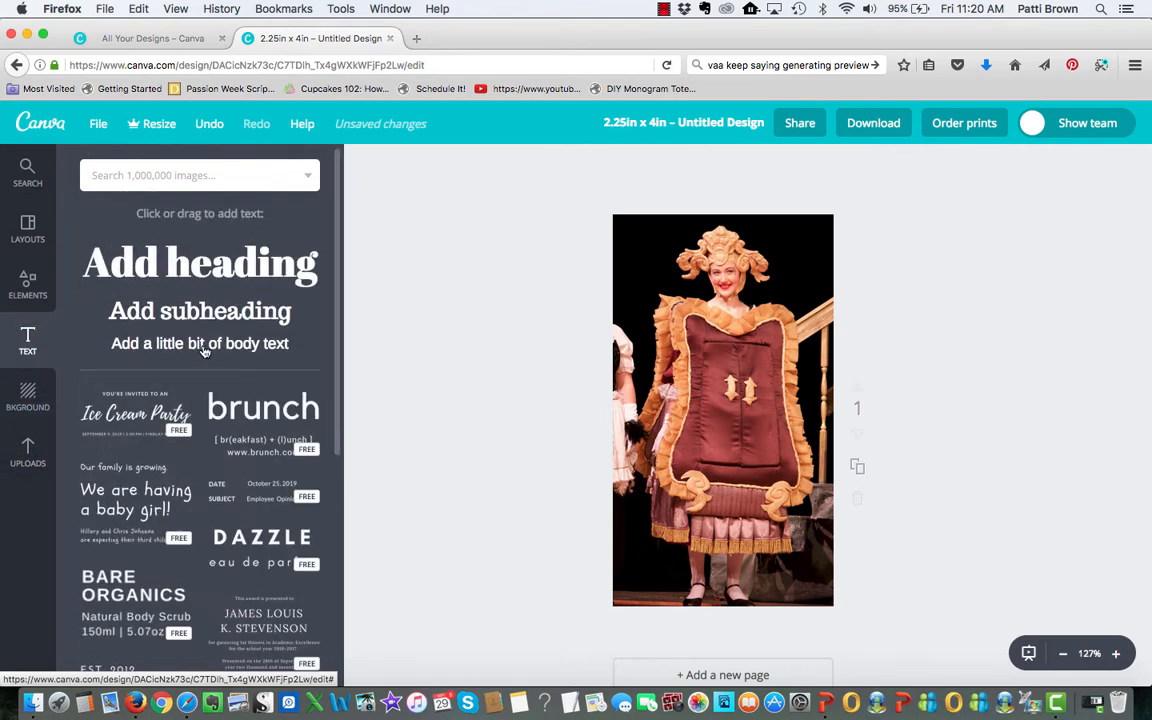
{"action": "left_click", "coordinate": [203, 346]}
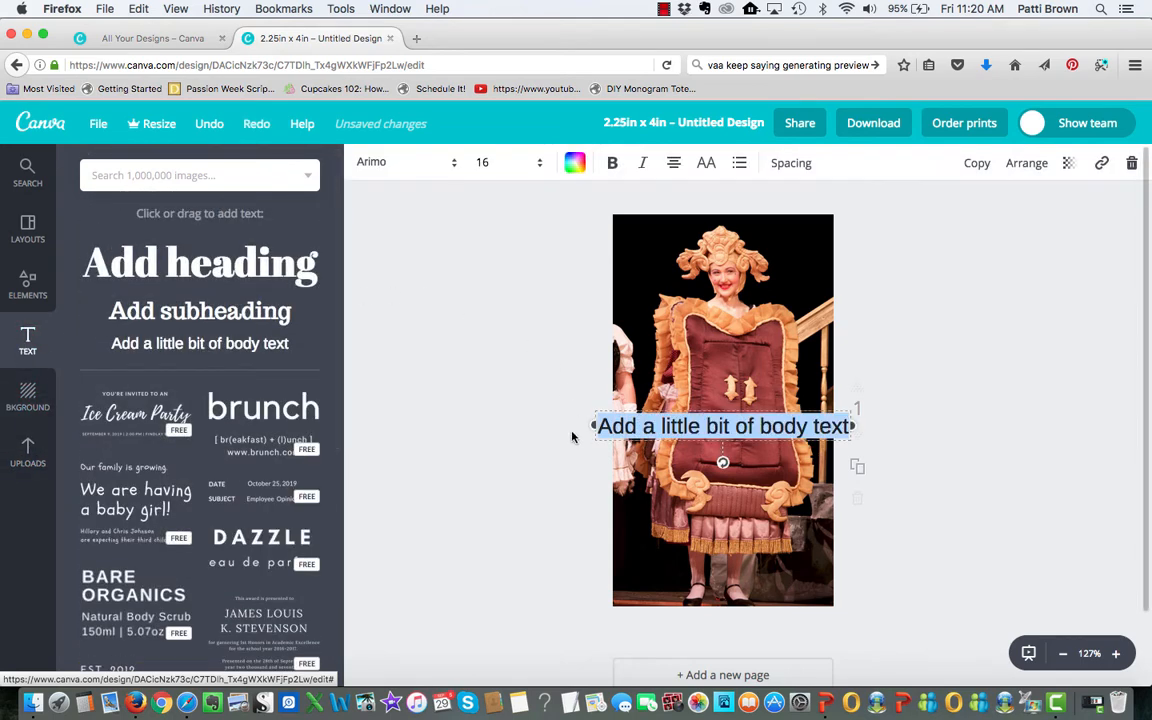
{"action": "left_click", "coordinate": [575, 164]}
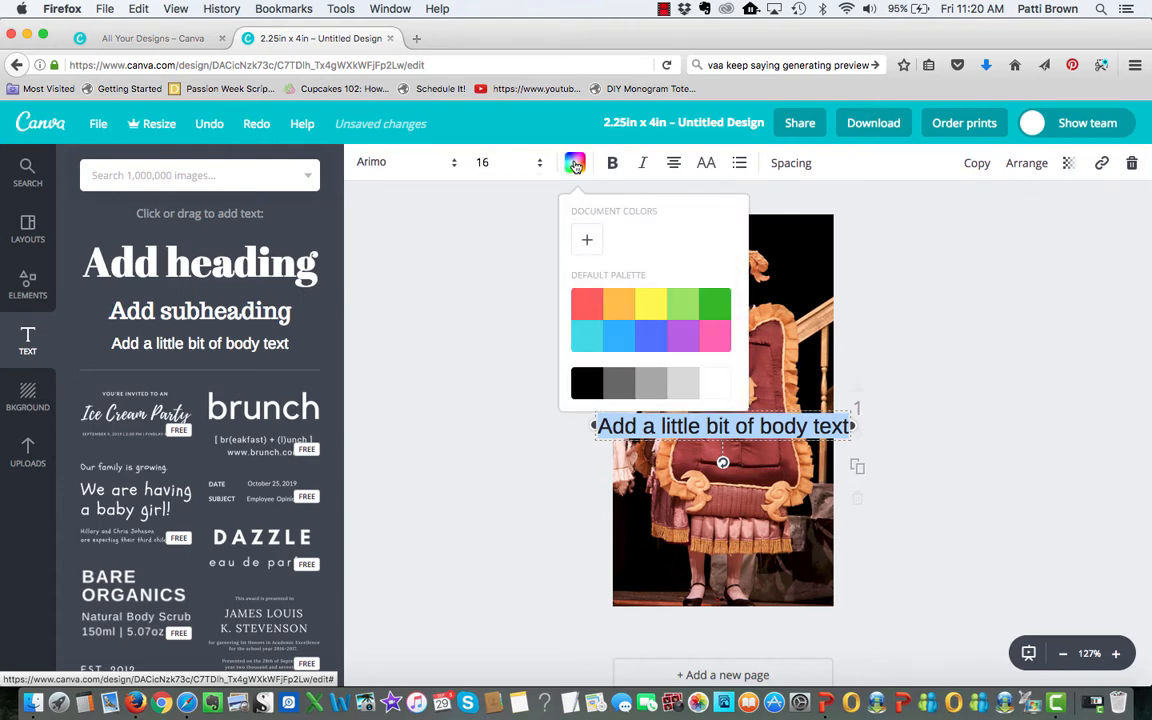
{"action": "left_click", "coordinate": [717, 390]}
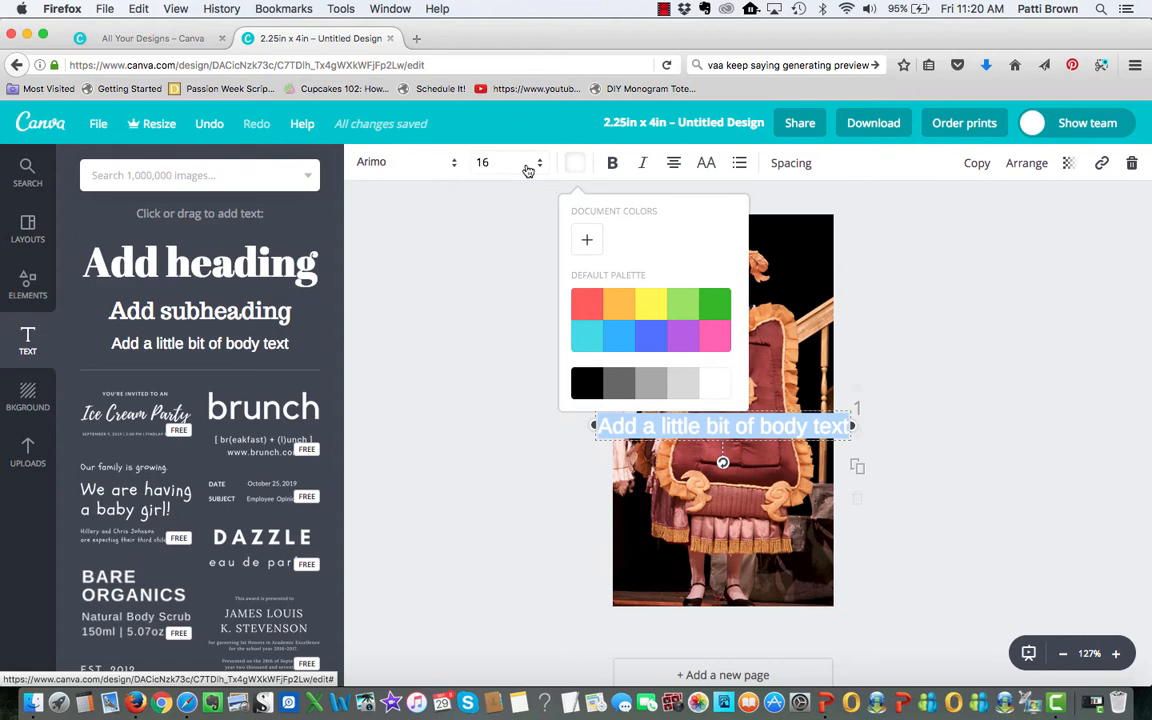
{"action": "left_click", "coordinate": [528, 170]}
{"action": "left_click", "coordinate": [512, 300]}
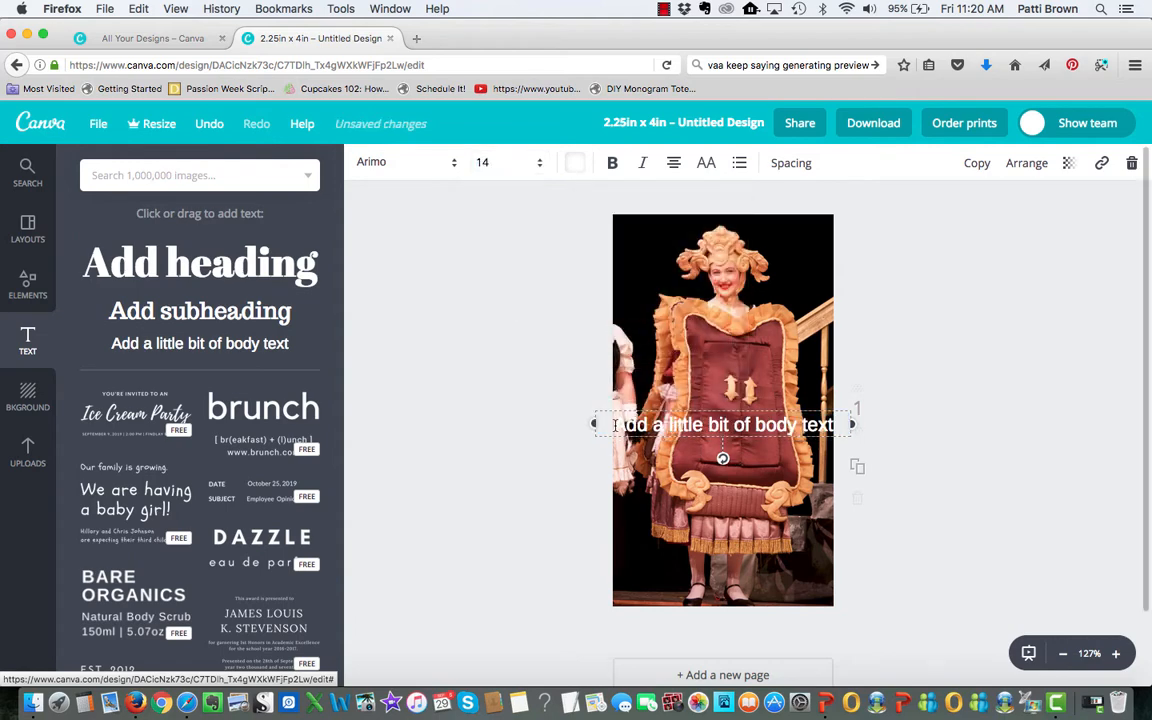
Replace the placeholder text with "Congratulations" plus the performer's first name and an exclamation mark, and move it to the photo's lower edge, centred.
{"action": "left_click_drag", "start_coordinate": [615, 425], "coordinate": [913, 437]}
{"action": "type", "text": "Co"}
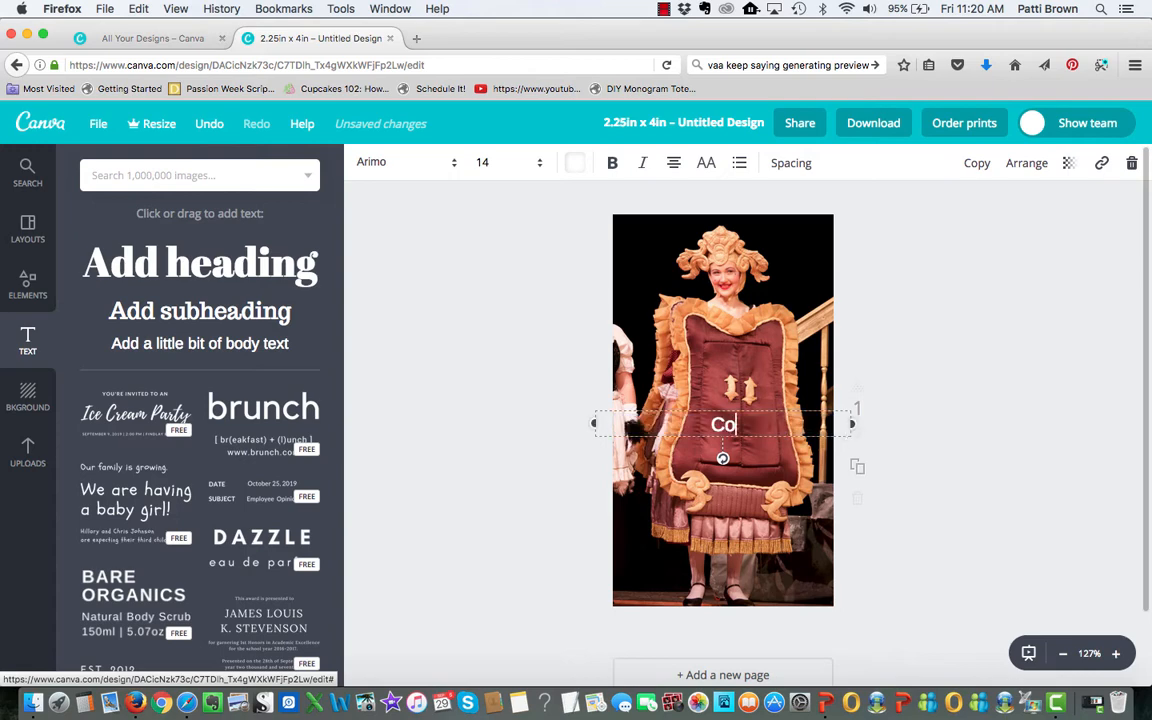
{"action": "type", "text": "ngra"}
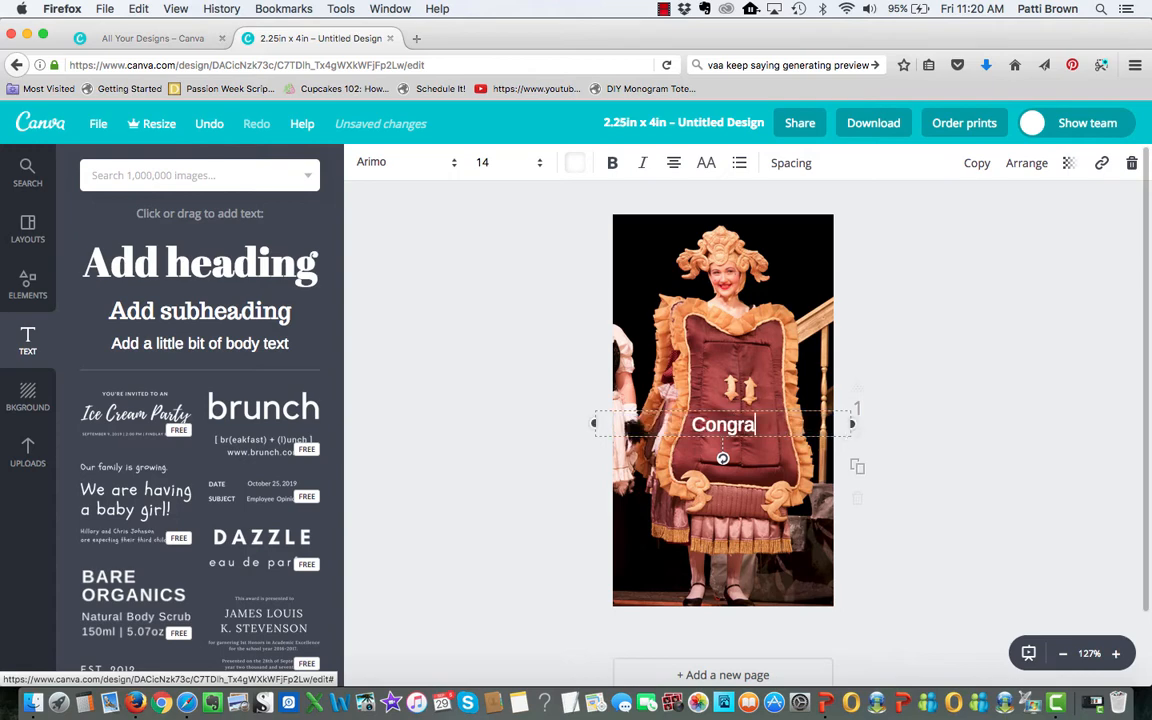
{"action": "type", "text": "tulations"}
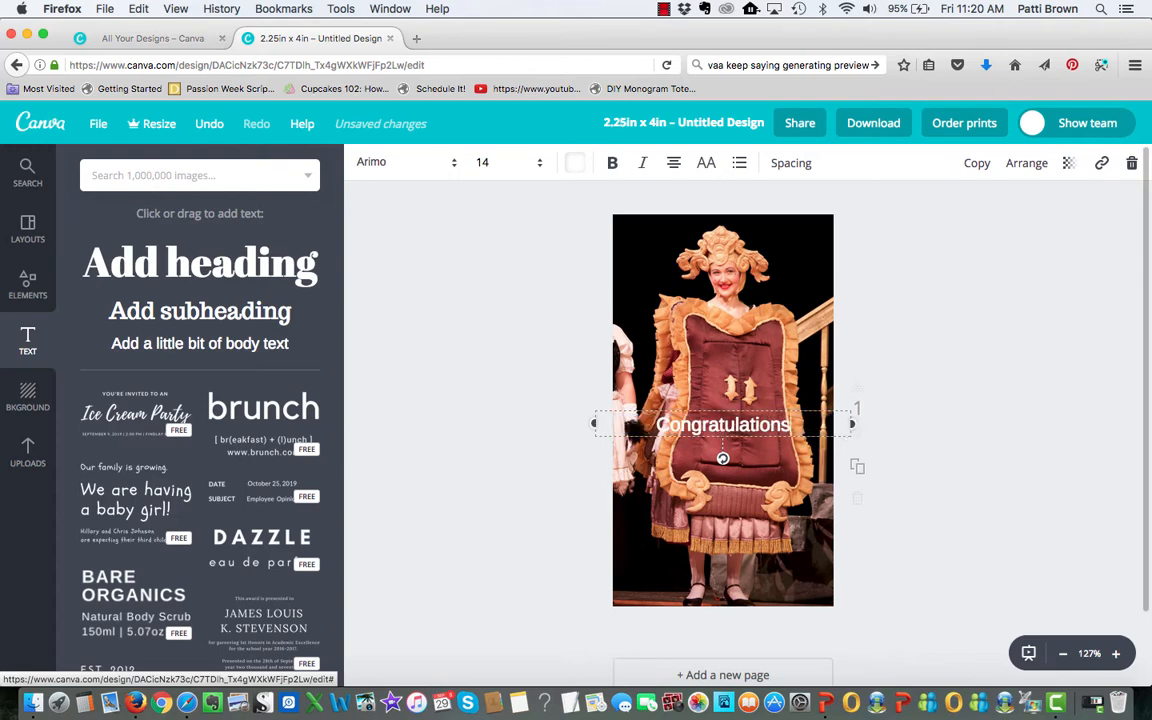
{"action": "type", "text": " Abb"}
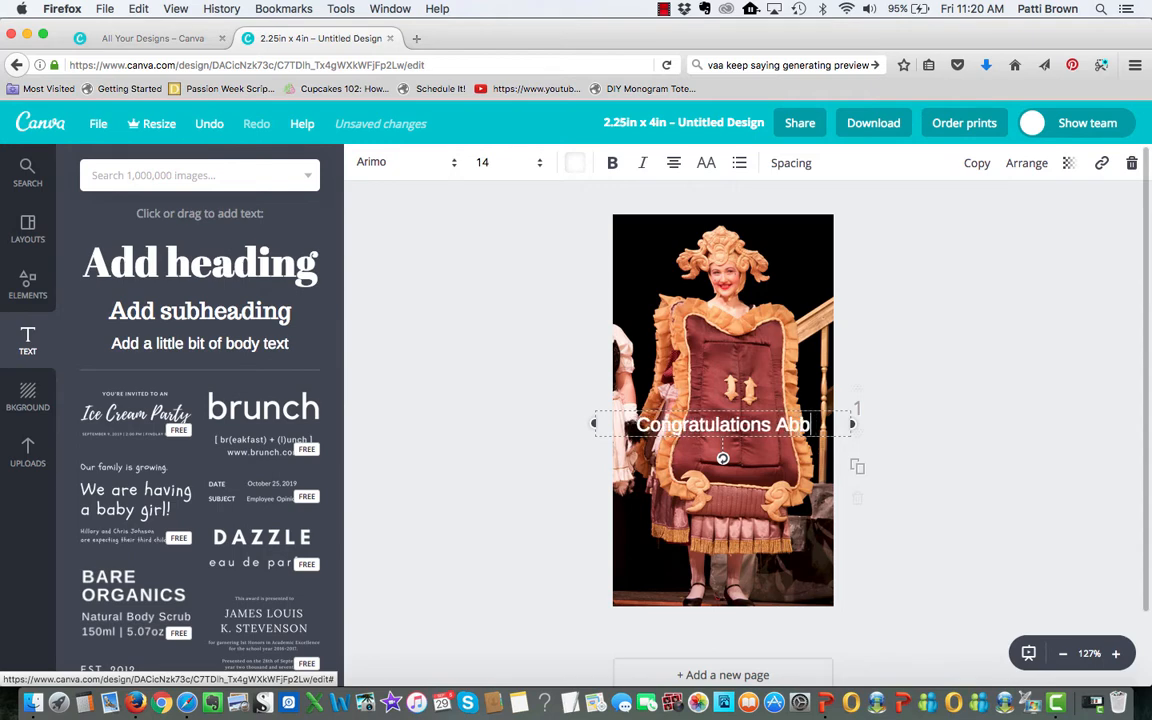
{"action": "type", "text": "ie!"}
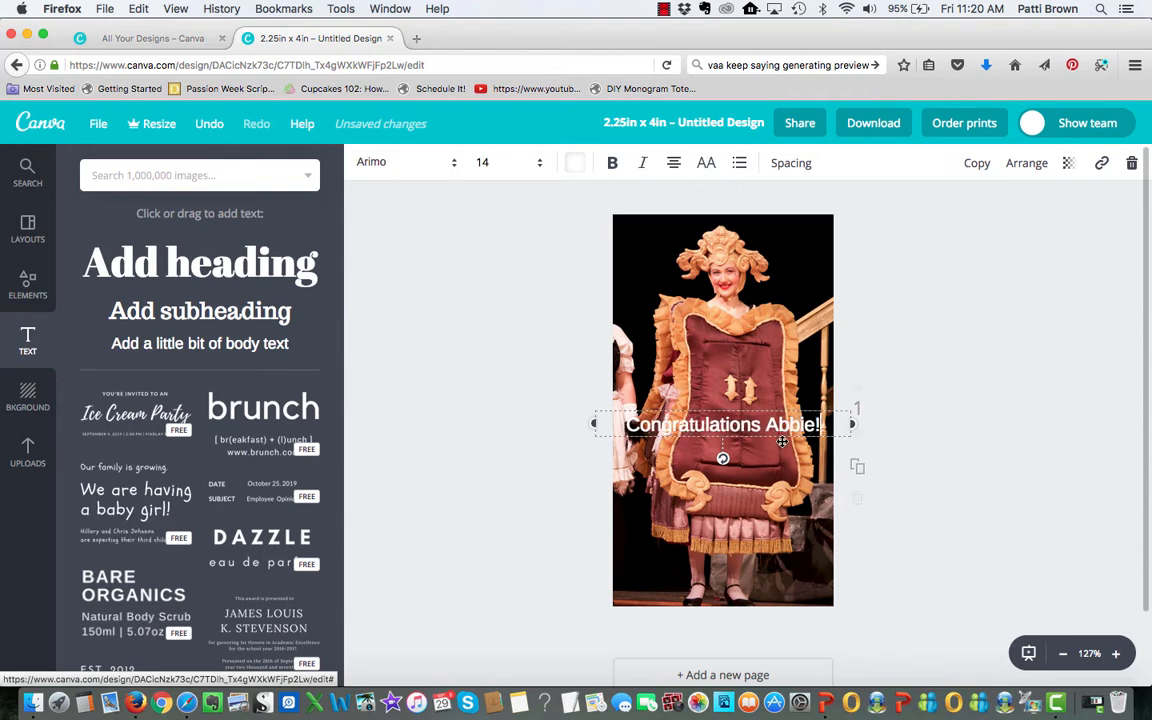
{"action": "left_click_drag", "start_coordinate": [716, 438], "coordinate": [716, 586]}
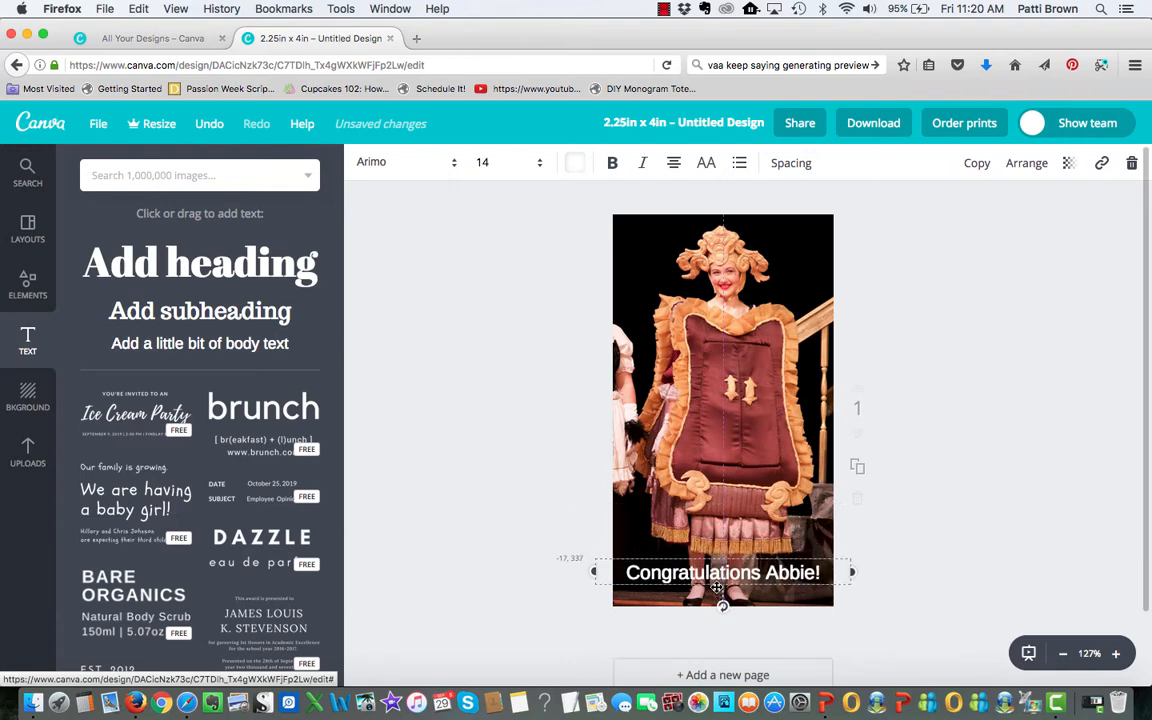
{"action": "left_click", "coordinate": [977, 519]}
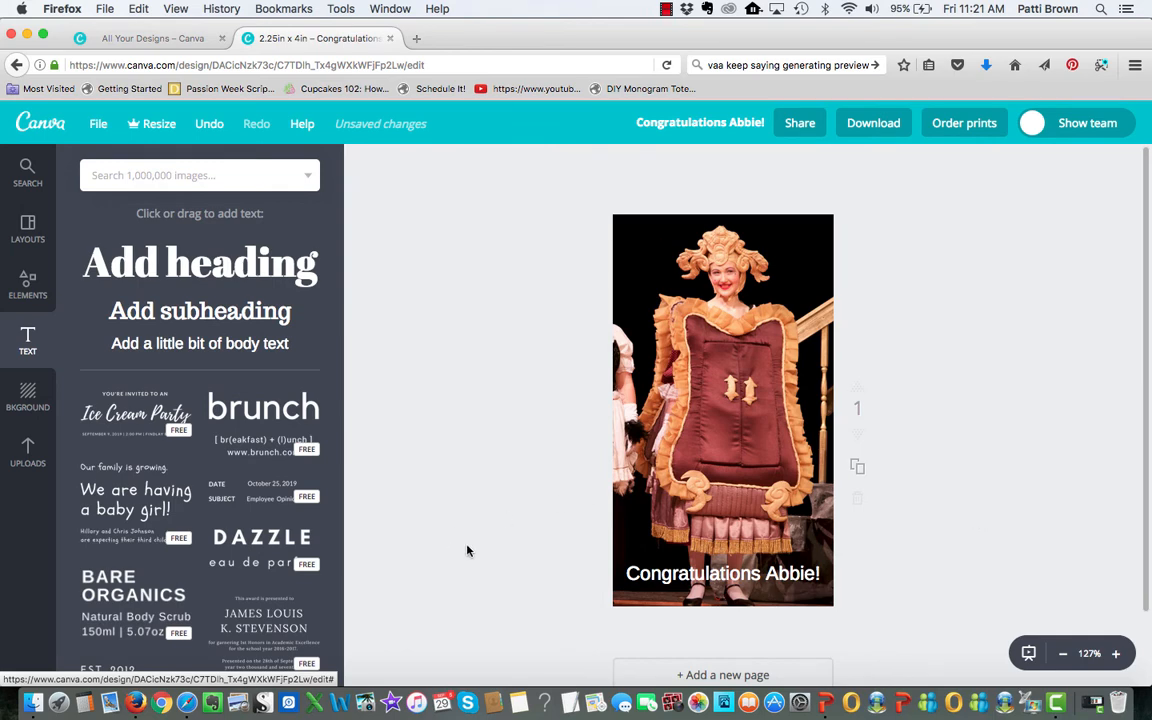
Apply the Grayscale filter to the stage photo and deselect it.
{"action": "left_click", "coordinate": [16, 455]}
{"action": "left_click", "coordinate": [711, 361]}
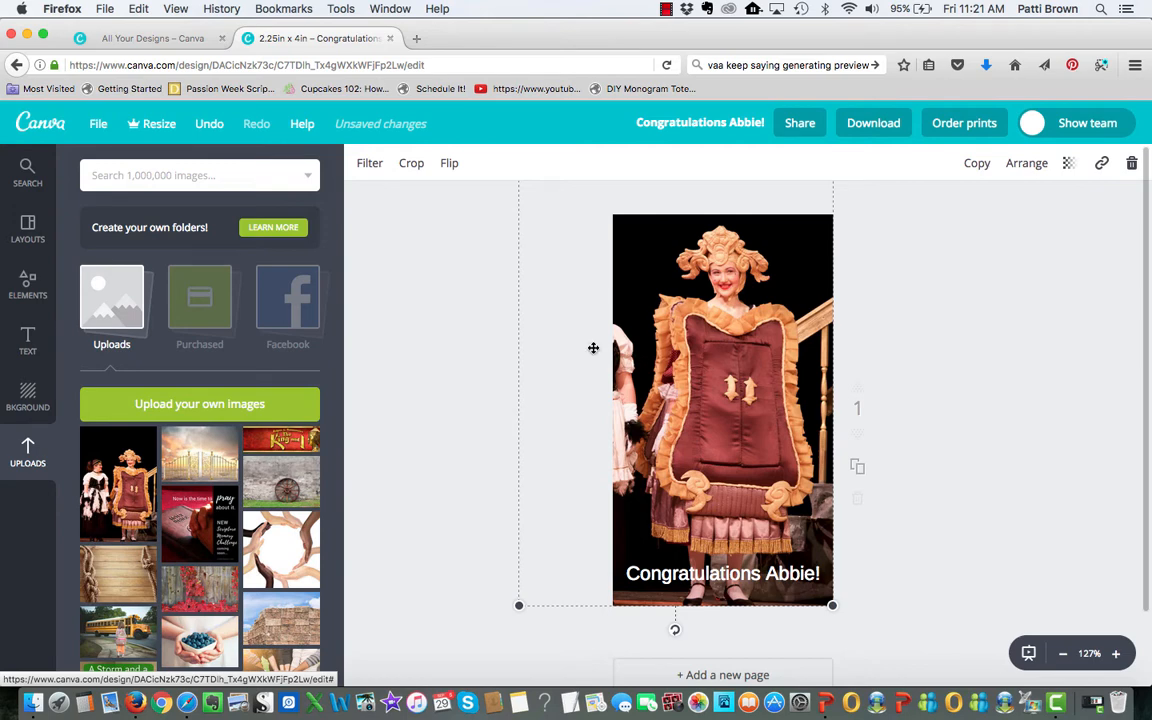
{"action": "left_click", "coordinate": [370, 170]}
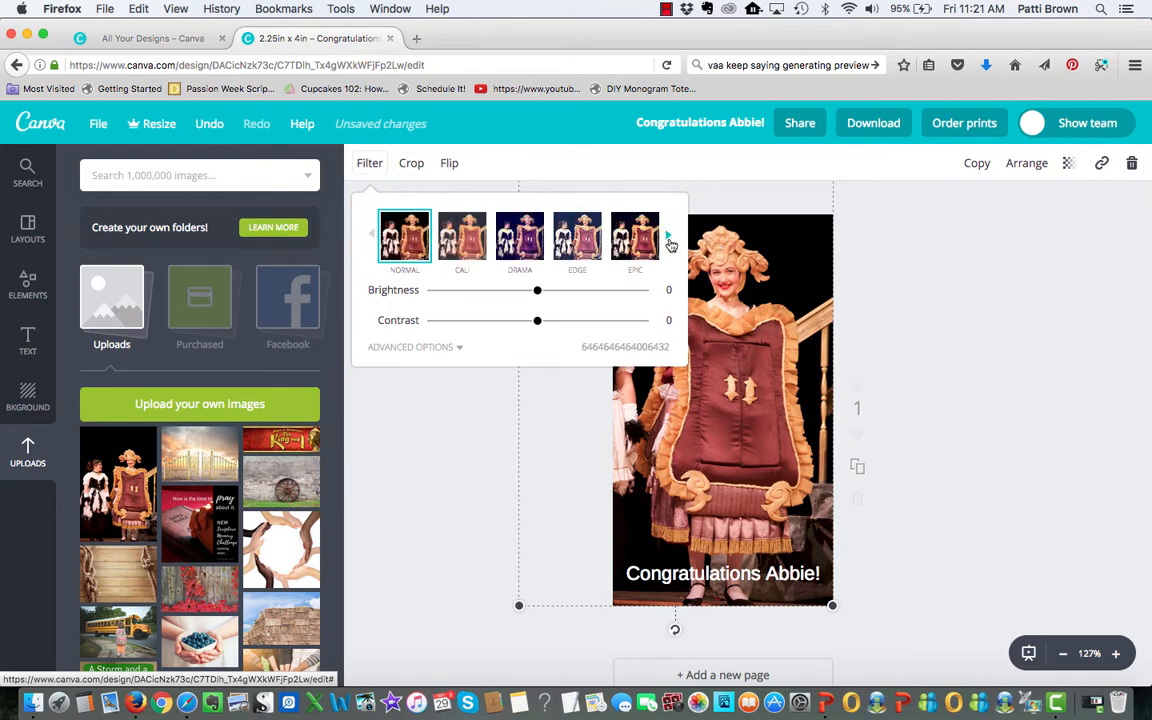
{"action": "left_click", "coordinate": [669, 240]}
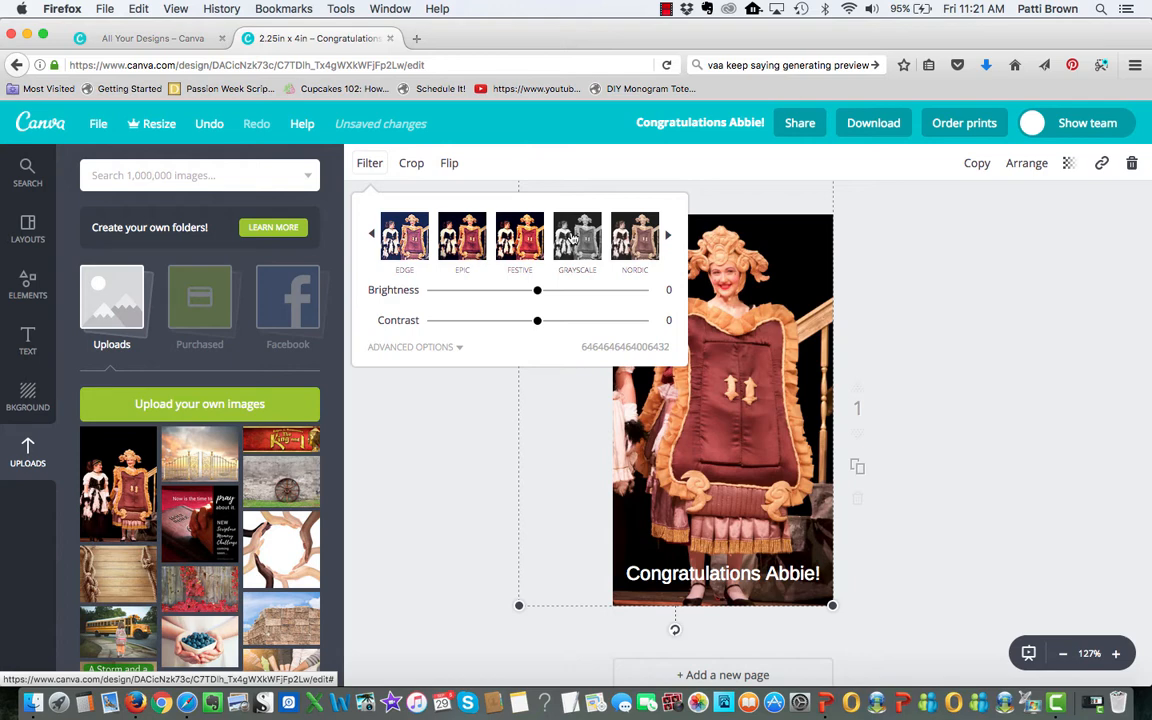
{"action": "left_click", "coordinate": [572, 236]}
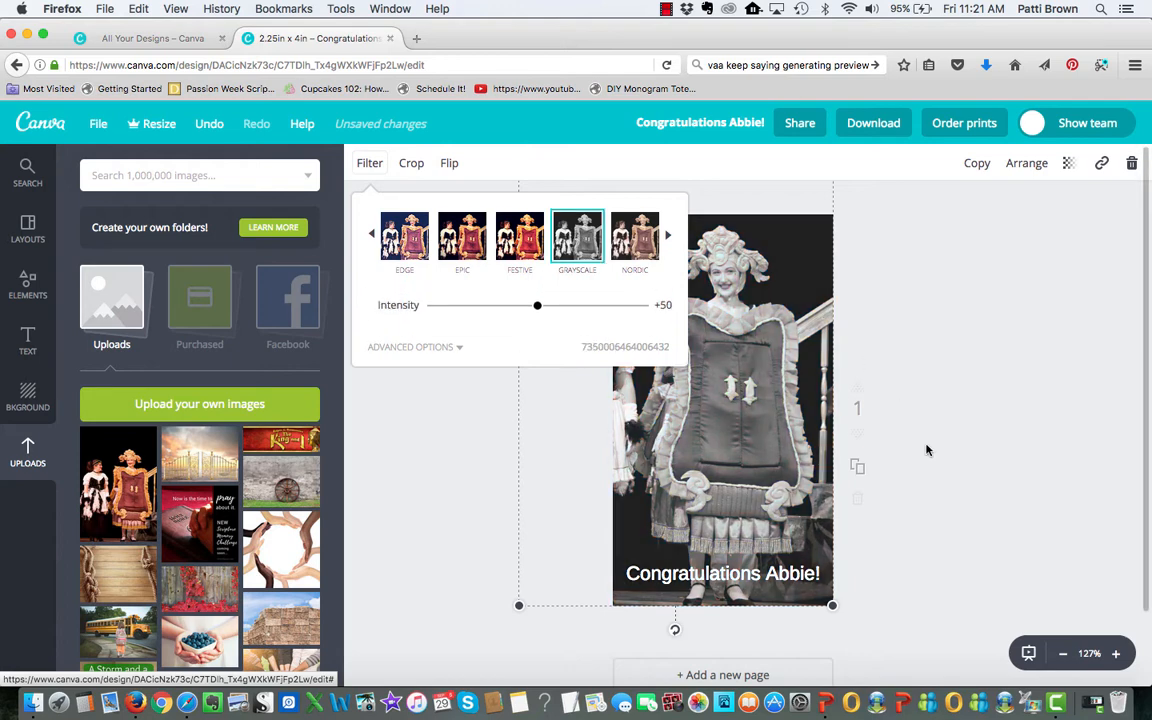
{"action": "left_click", "coordinate": [975, 533]}
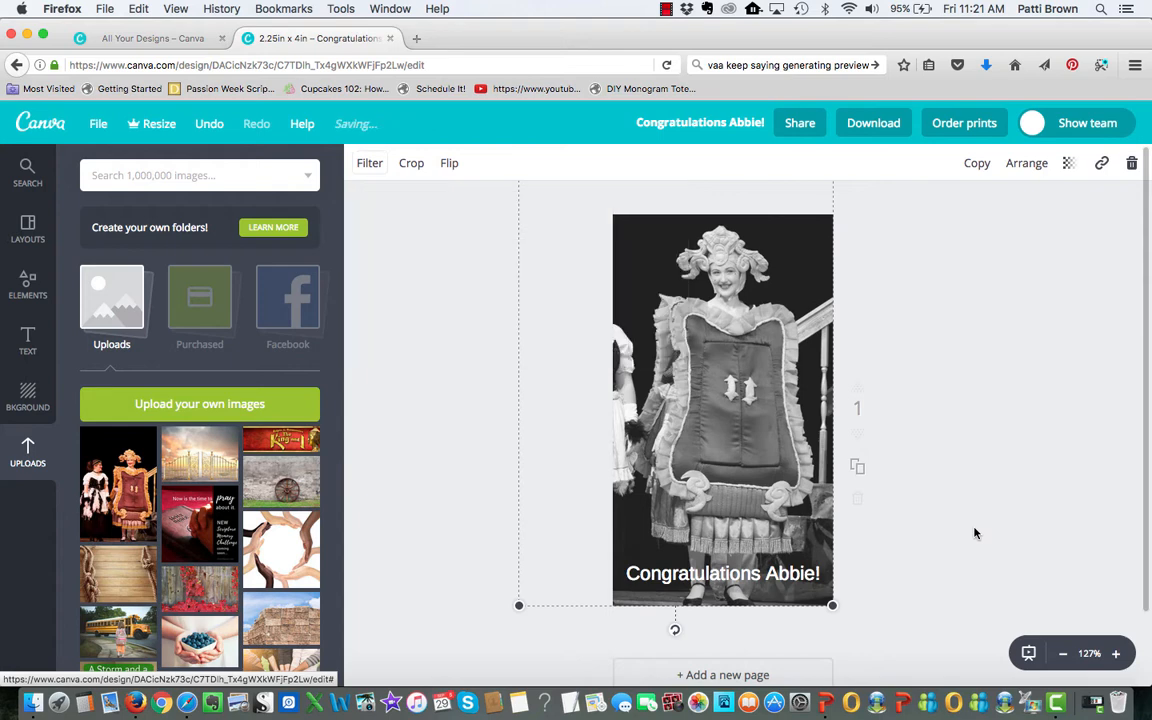
{"action": "left_click", "coordinate": [926, 600]}
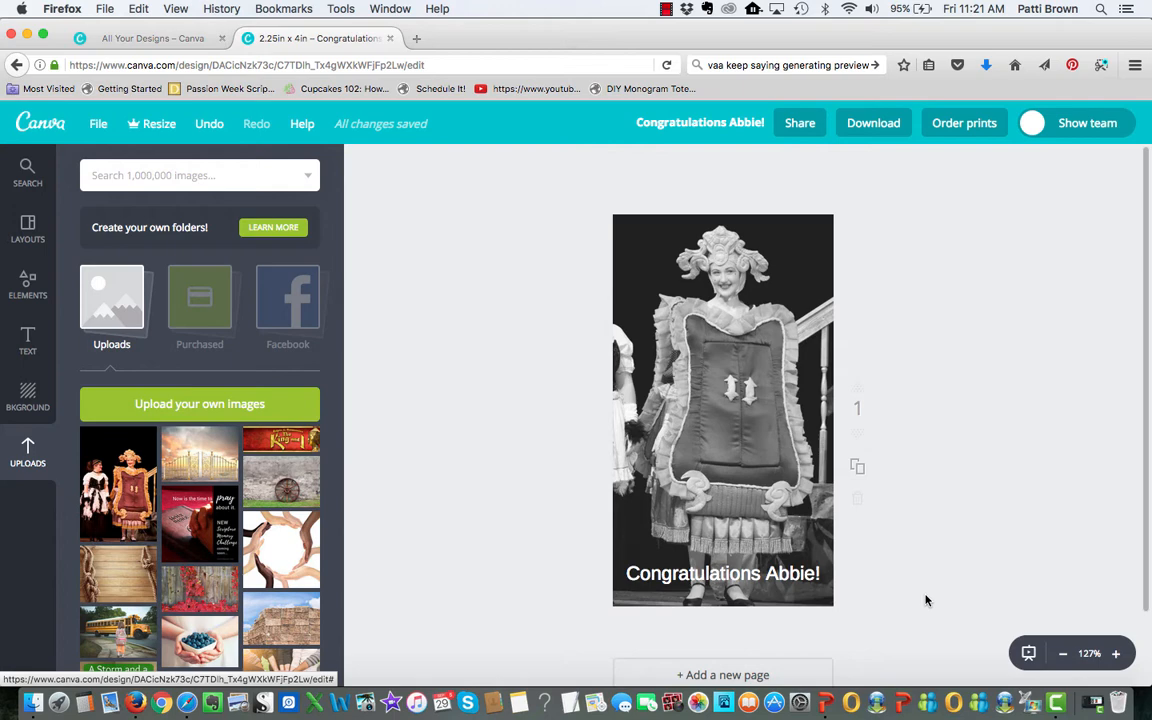
Download the finished congratulations ad as a JPG file.
{"action": "left_click", "coordinate": [880, 128]}
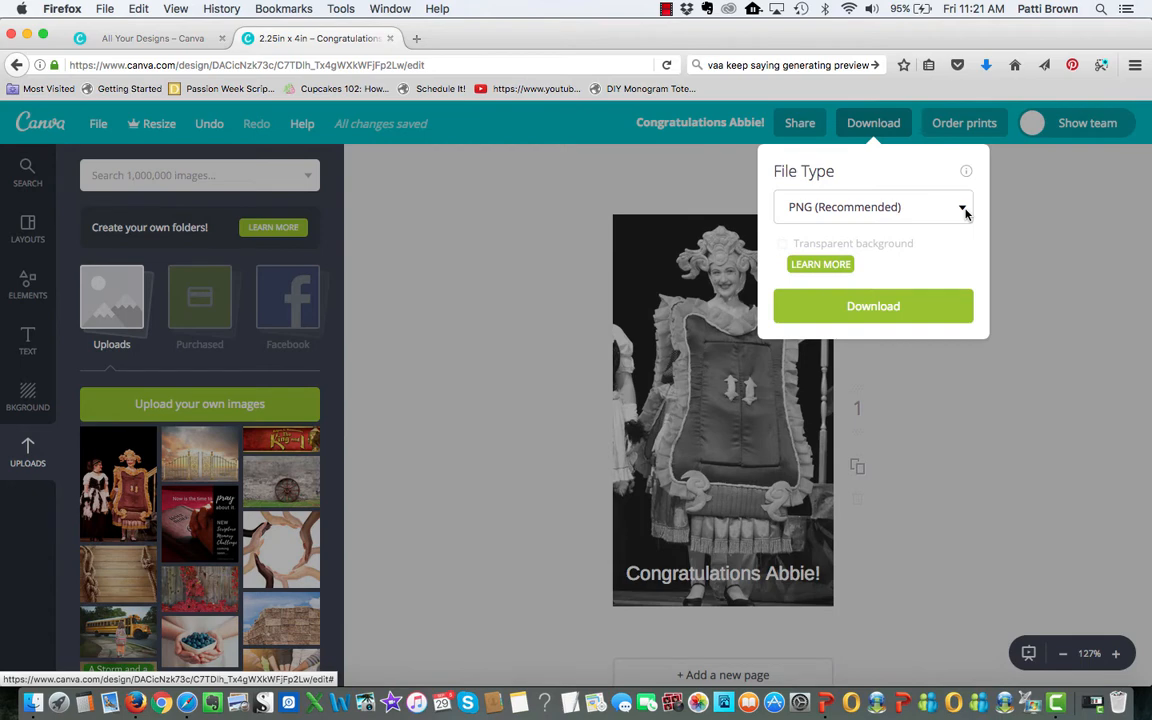
{"action": "left_click", "coordinate": [962, 210]}
{"action": "left_click", "coordinate": [938, 233]}
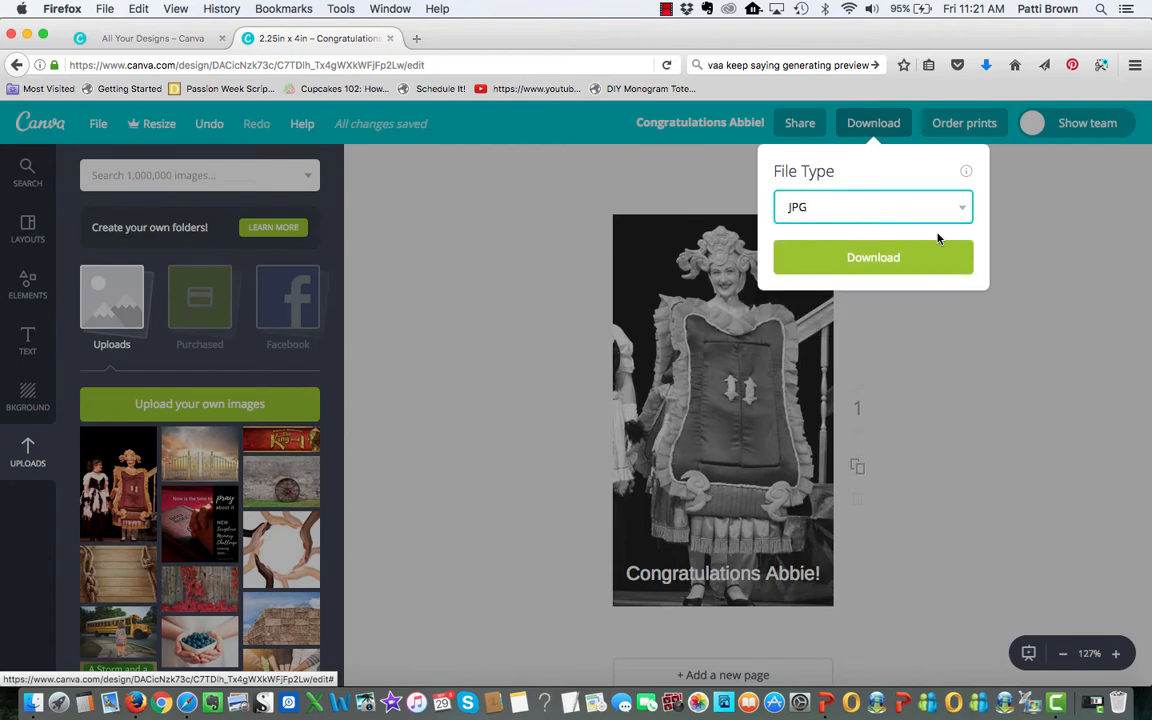
{"action": "left_click", "coordinate": [913, 257]}
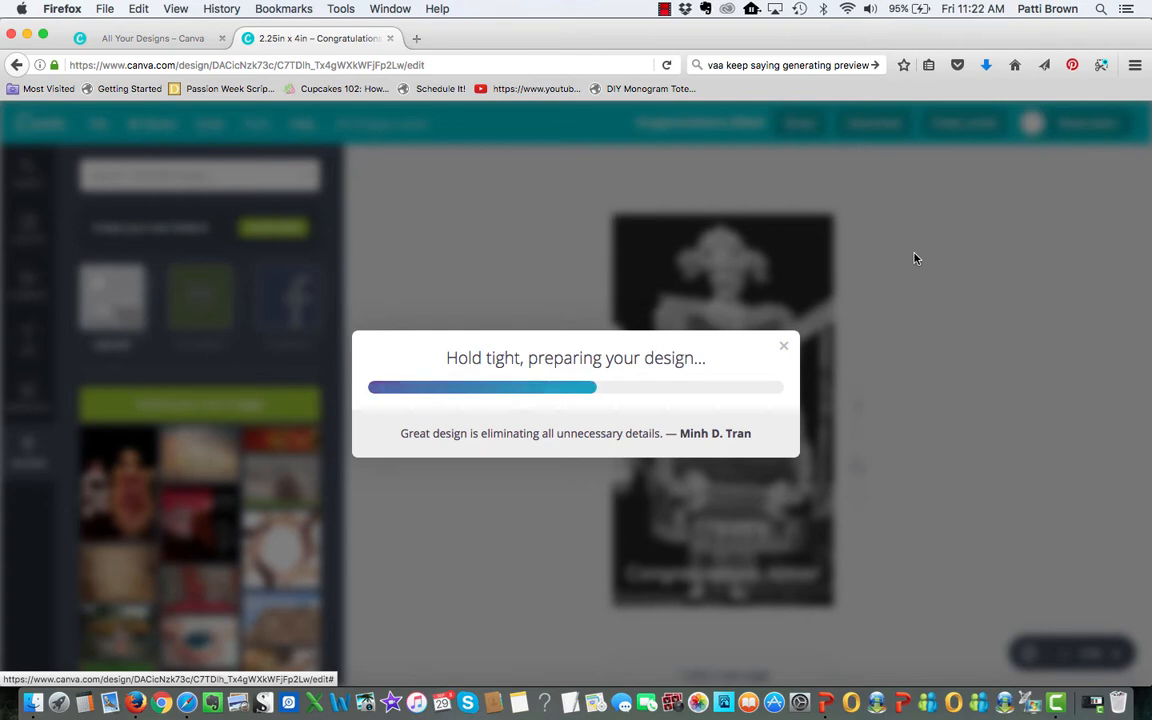
Return to the overview of all designs and choose custom dimensions for a new design.
{"action": "left_click", "coordinate": [172, 40]}
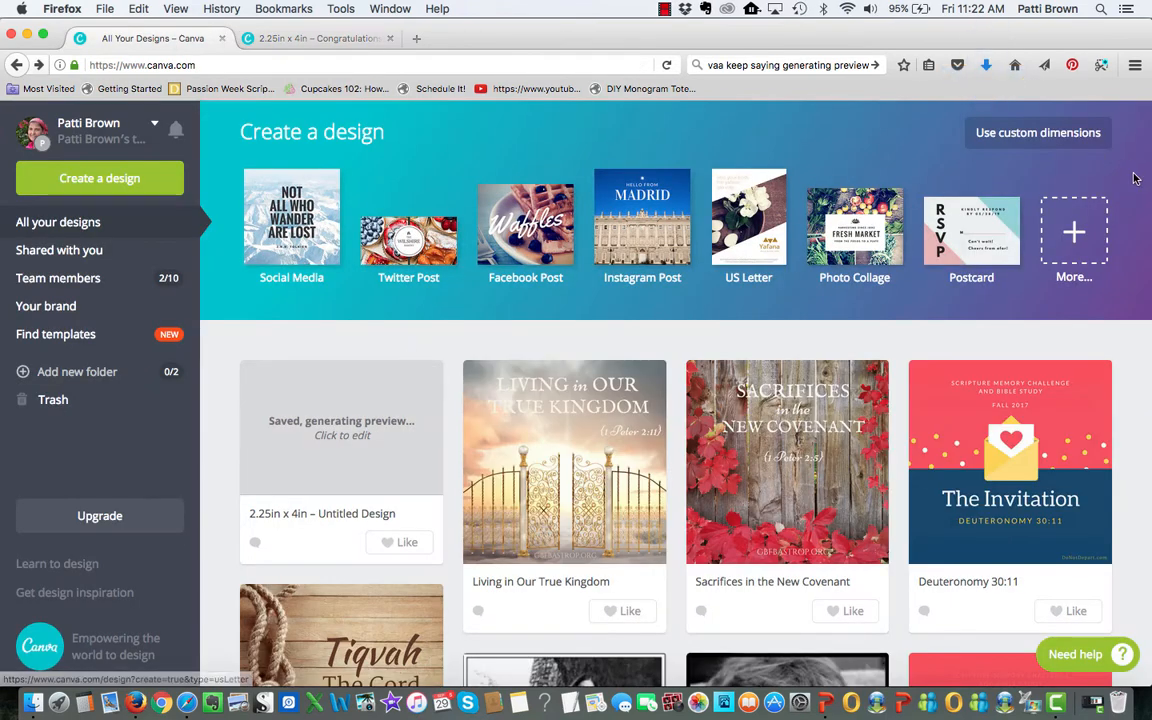
{"action": "left_click", "coordinate": [1040, 133]}
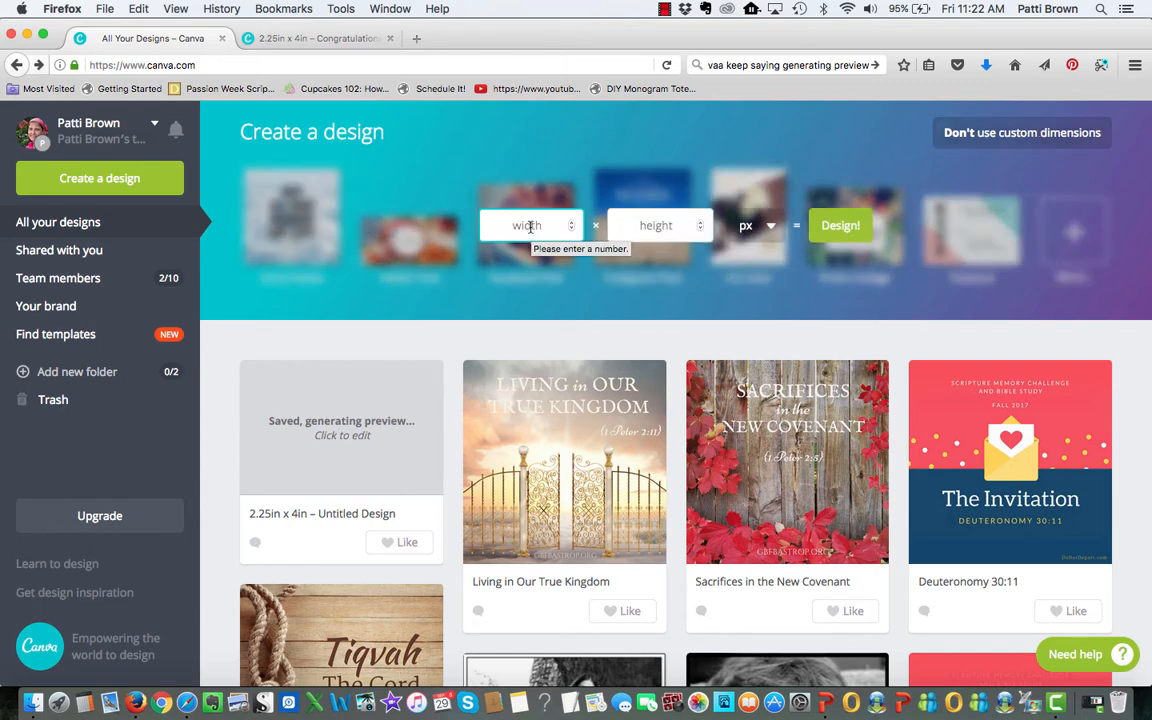
Try to create a new design 2.25 px wide and 4 px high.
{"action": "type", "text": "2."}
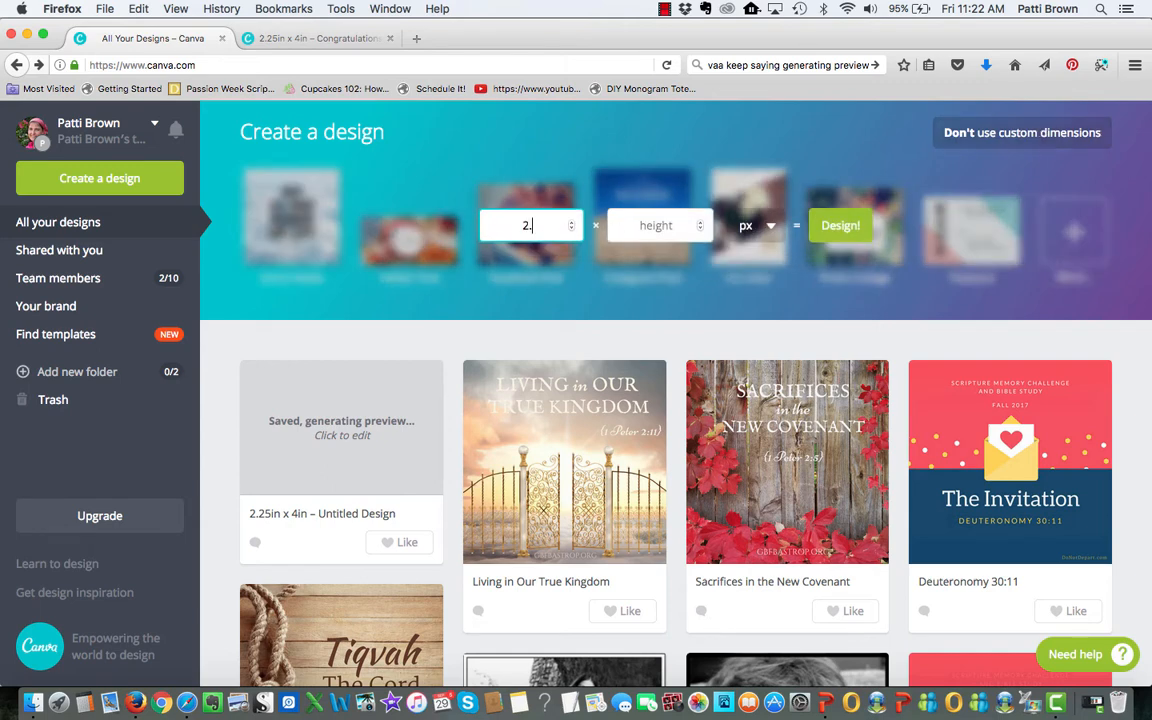
{"action": "type", "text": "25"}
{"action": "key", "text": "Tab"}
{"action": "type", "text": "4"}
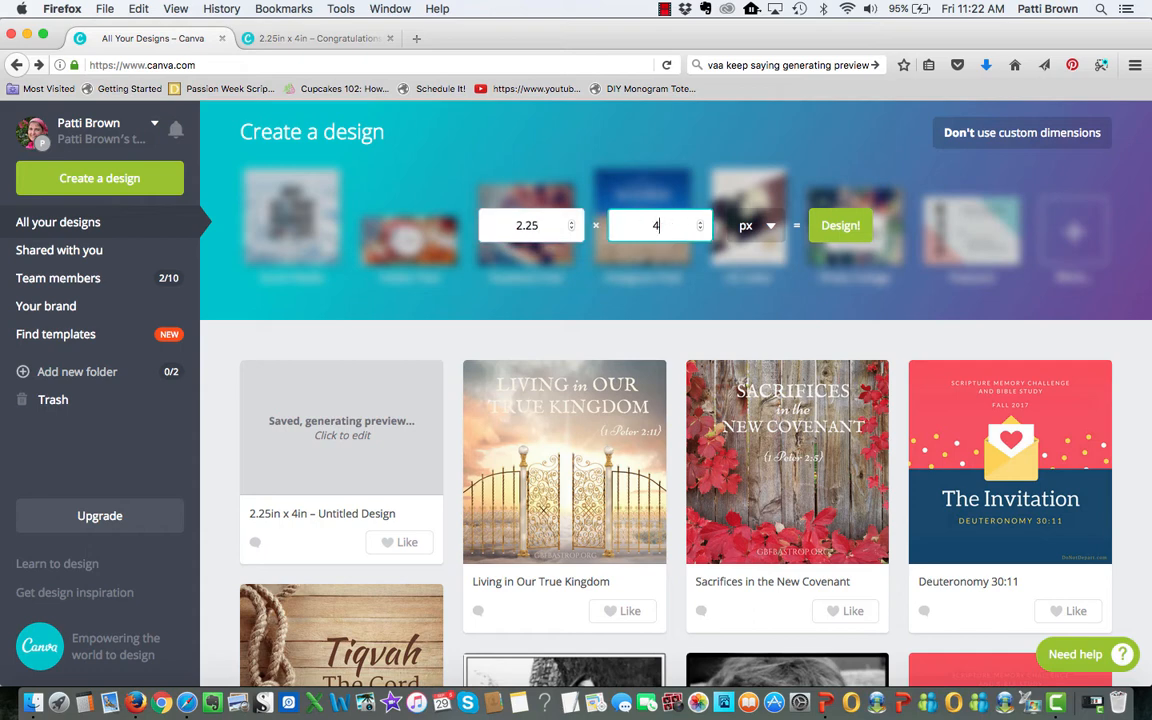
{"action": "left_click", "coordinate": [840, 226]}
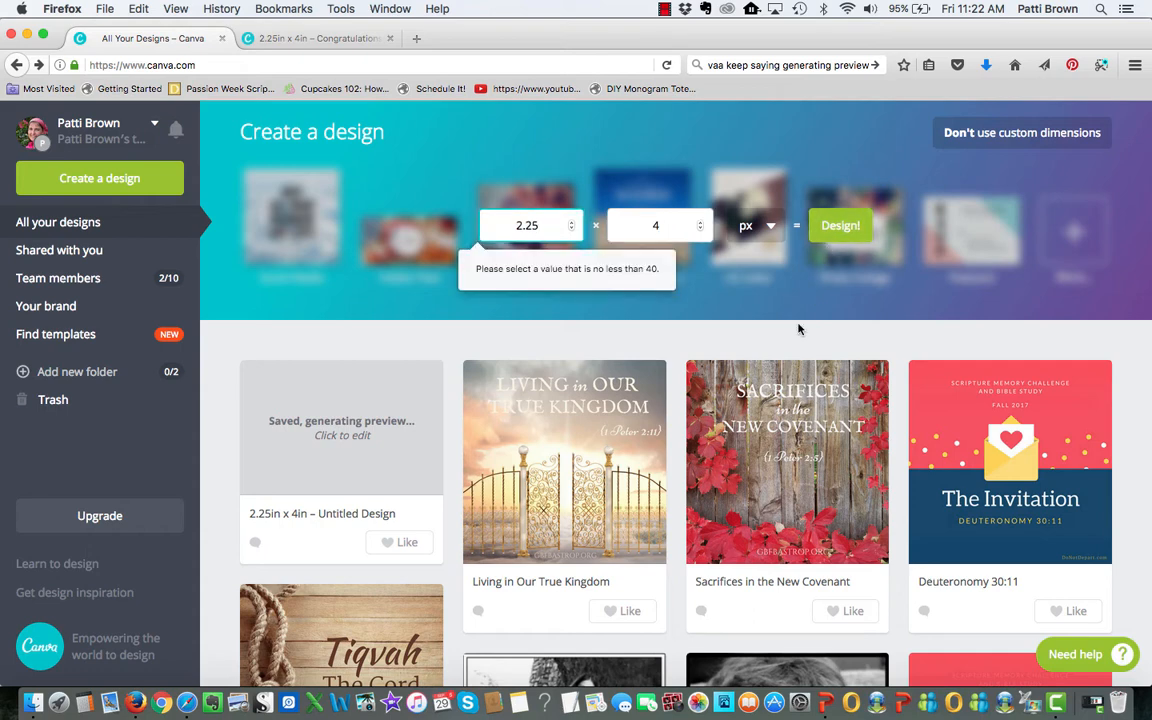
Set the unit to inches and create a new design 2.25 in wide and 4 in high.
{"action": "left_click", "coordinate": [748, 226]}
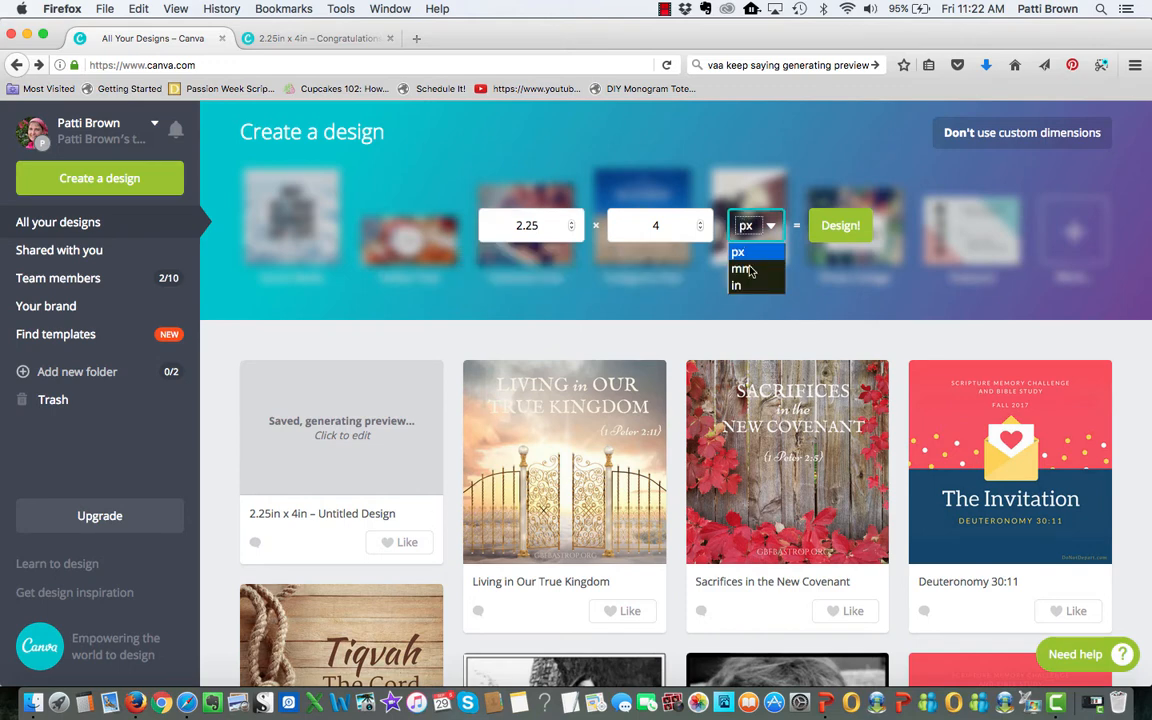
{"action": "left_click", "coordinate": [751, 284]}
{"action": "double_click", "coordinate": [513, 224]}
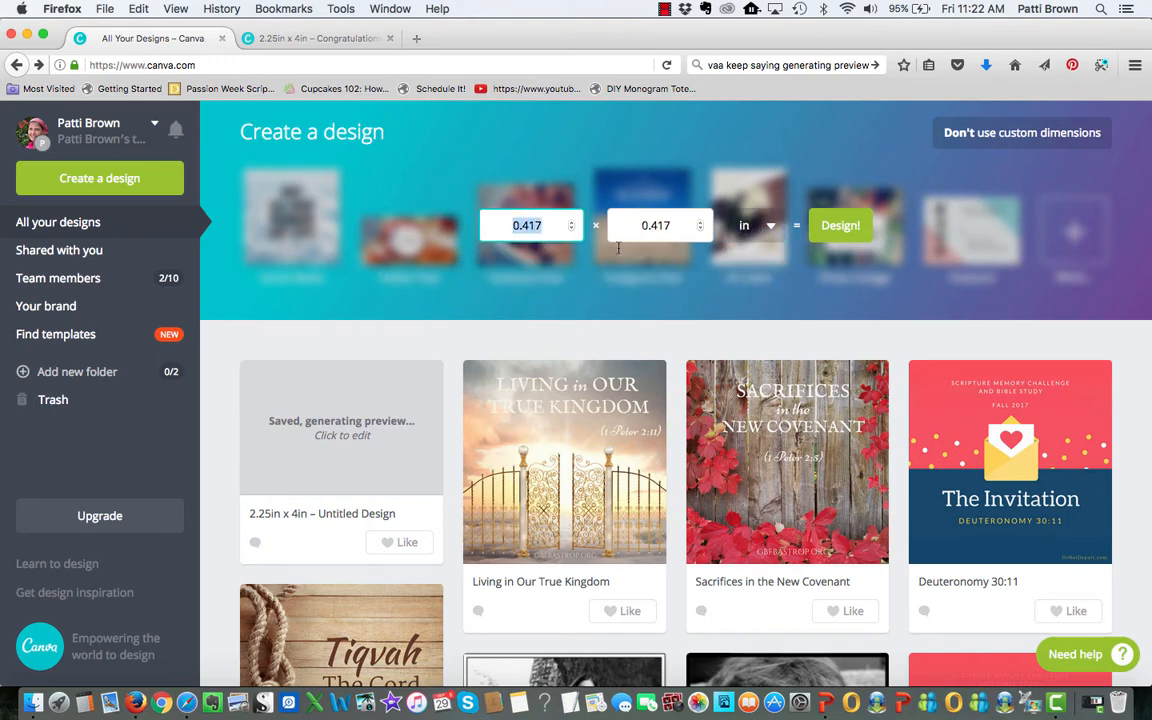
{"action": "type", "text": "2.25"}
{"action": "key", "text": "Tab"}
{"action": "type", "text": "4"}
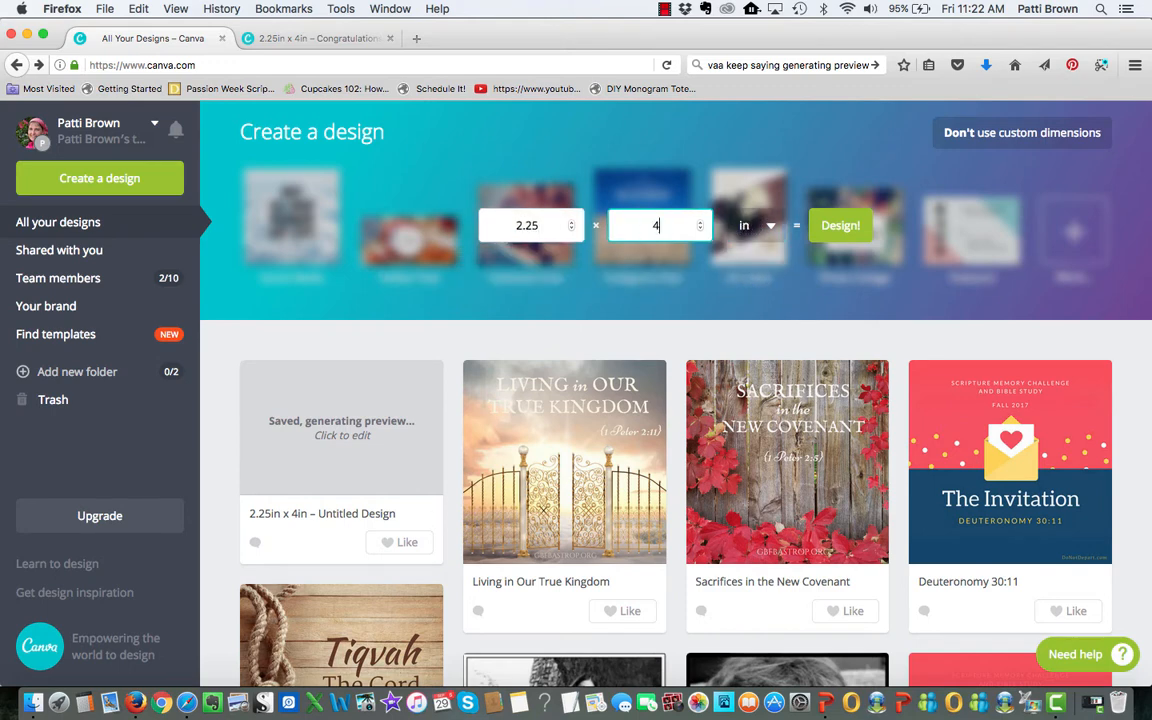
{"action": "left_click", "coordinate": [861, 231]}
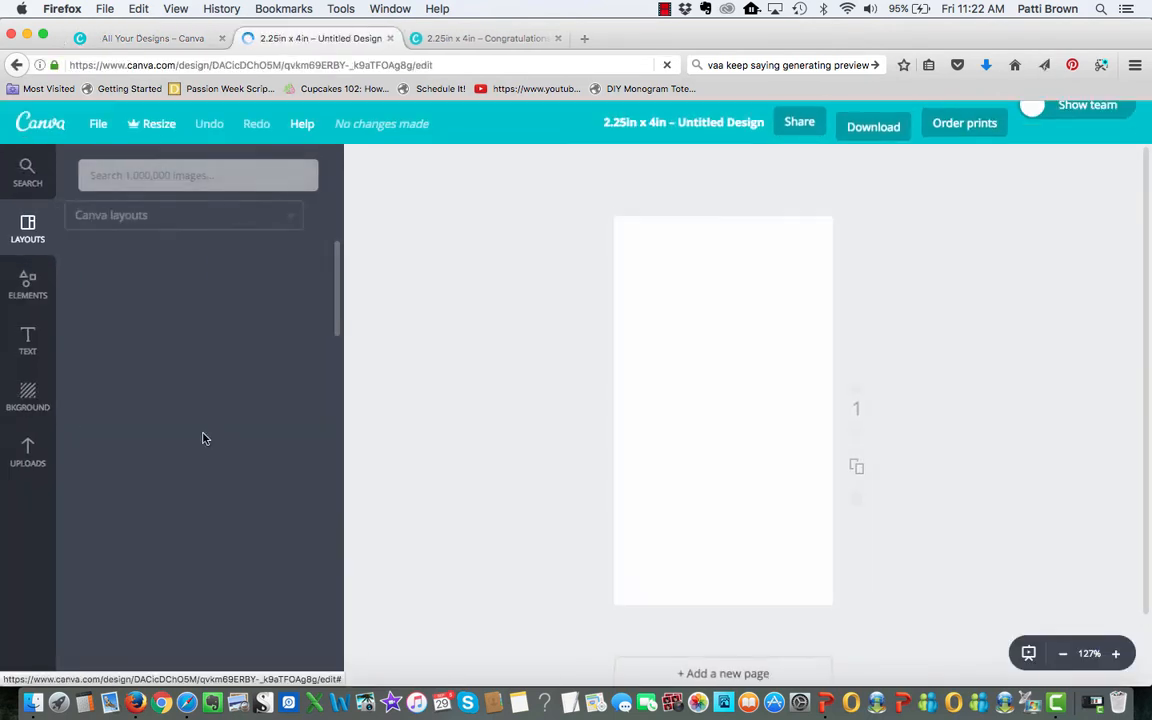
Upload the performer's 325x450 headshot JPG from the "Photos for ads" folder.
{"action": "left_click", "coordinate": [29, 462]}
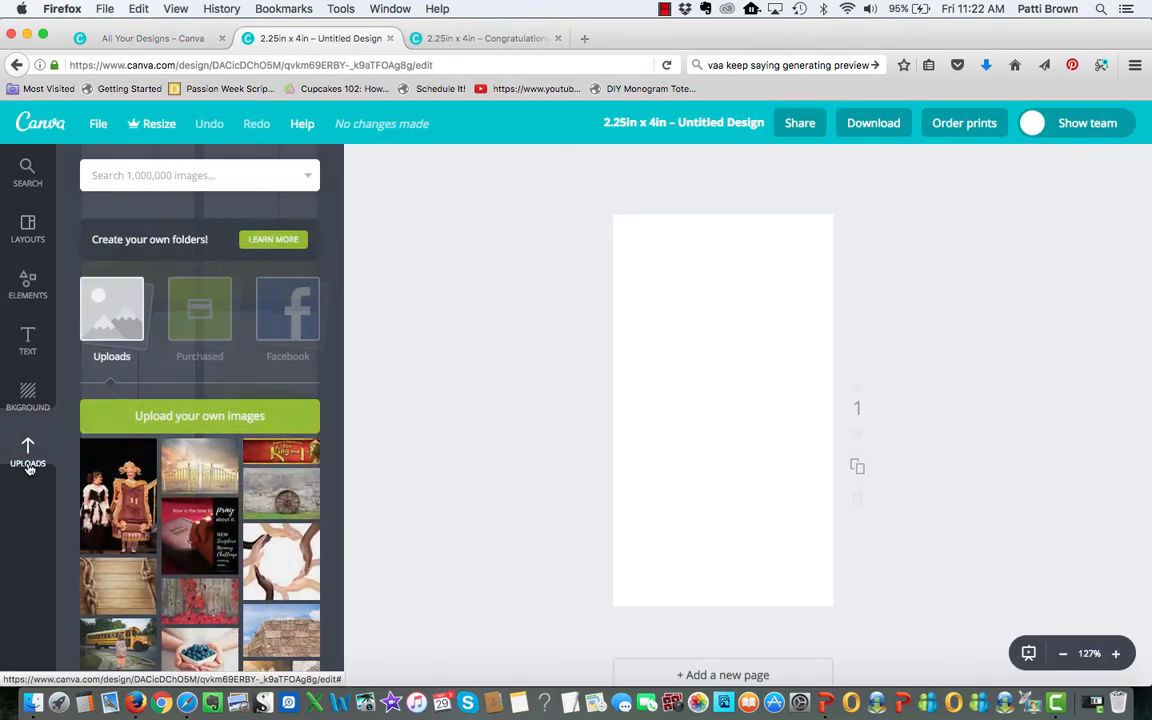
{"action": "left_click", "coordinate": [145, 405]}
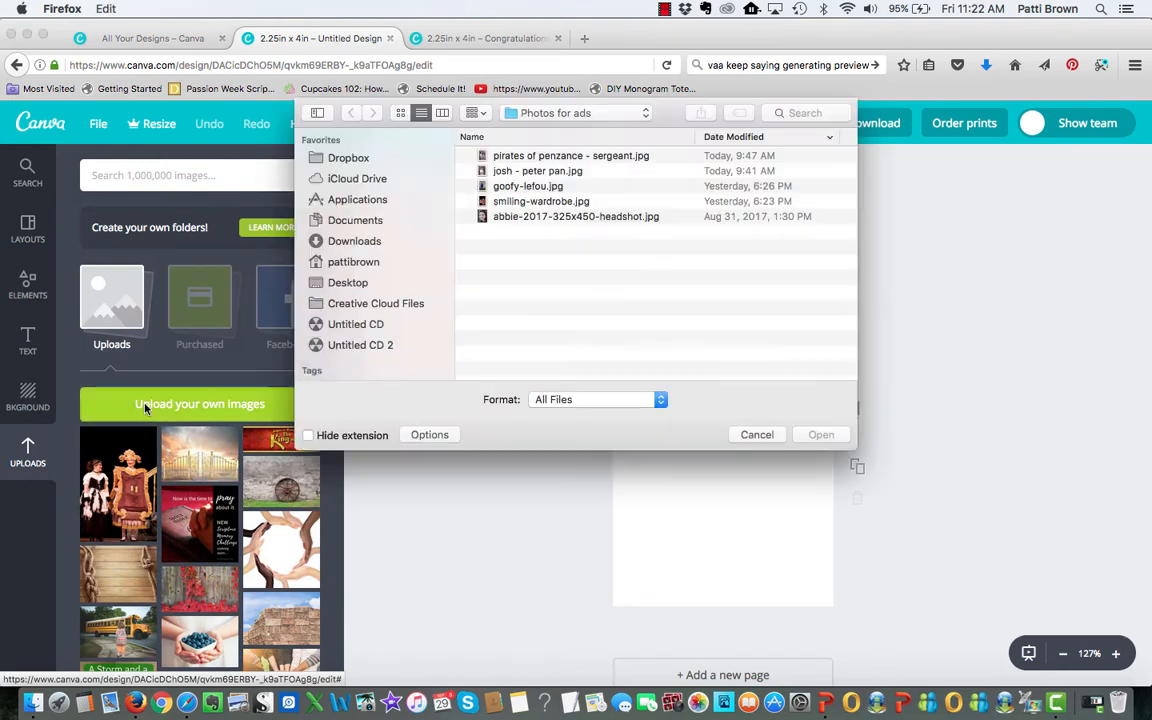
{"action": "left_click", "coordinate": [566, 218]}
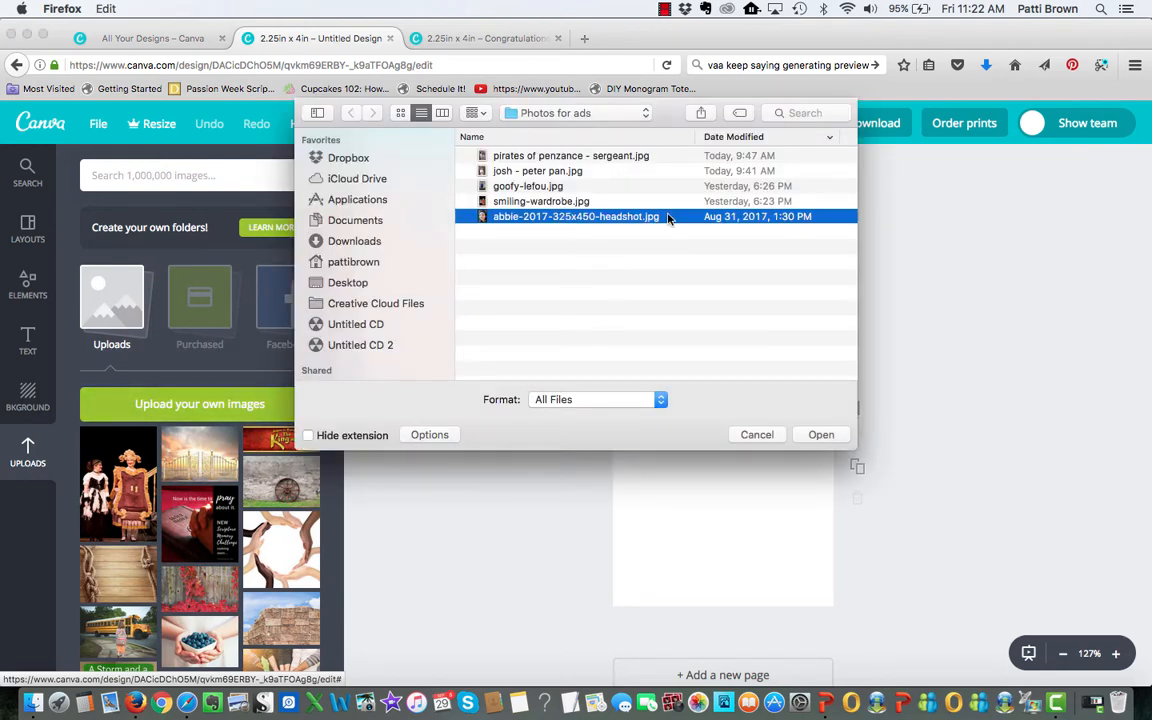
{"action": "left_click", "coordinate": [822, 436]}
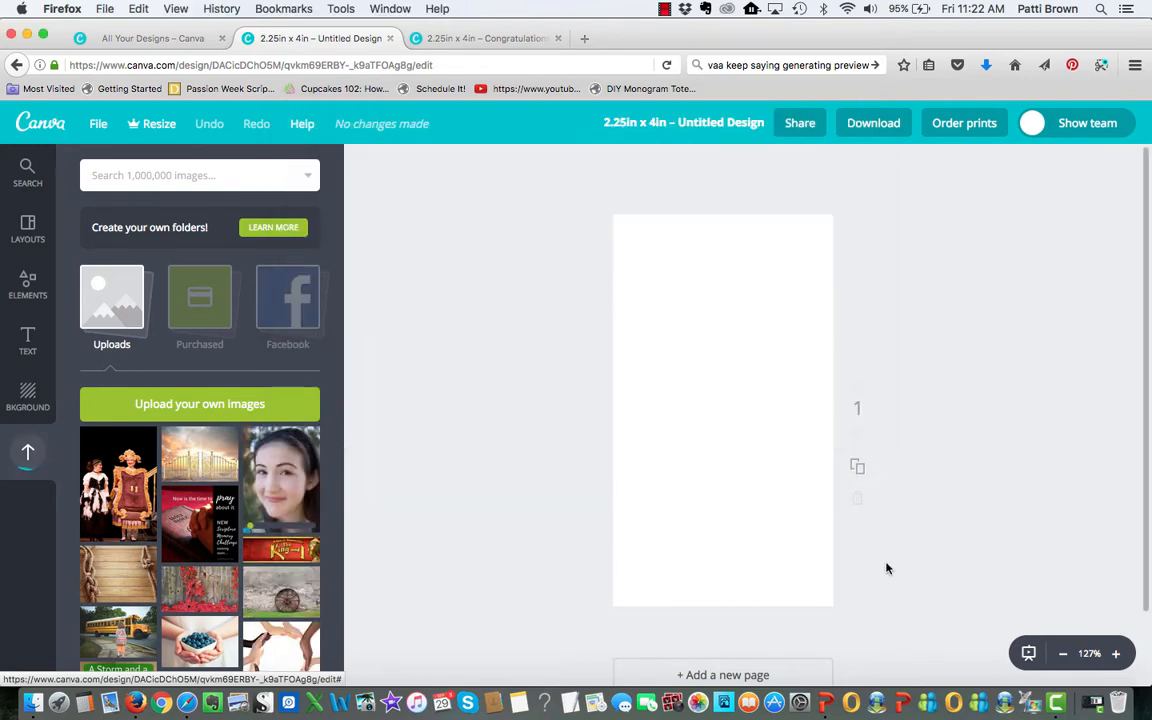
Place the uploaded headshot on the blank page, enlarge it to the full page width and align it with the page's upper edge.
{"action": "left_click_drag", "start_coordinate": [286, 497], "coordinate": [738, 386]}
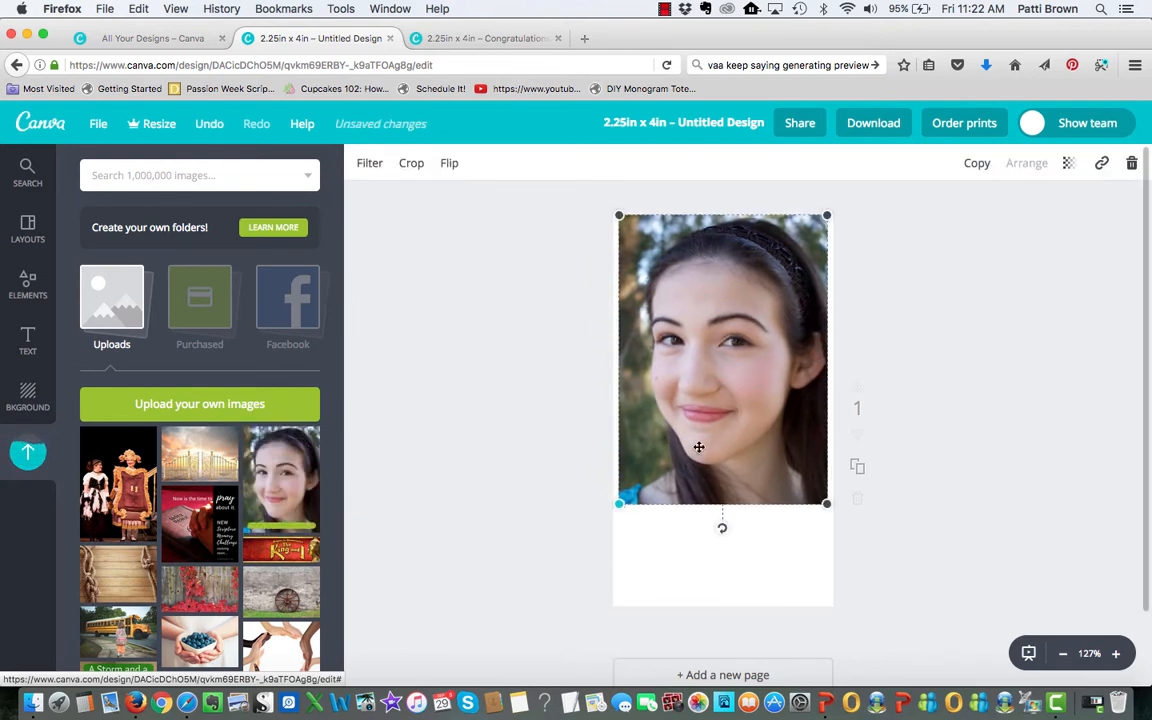
{"action": "left_click_drag", "start_coordinate": [619, 504], "coordinate": [671, 563]}
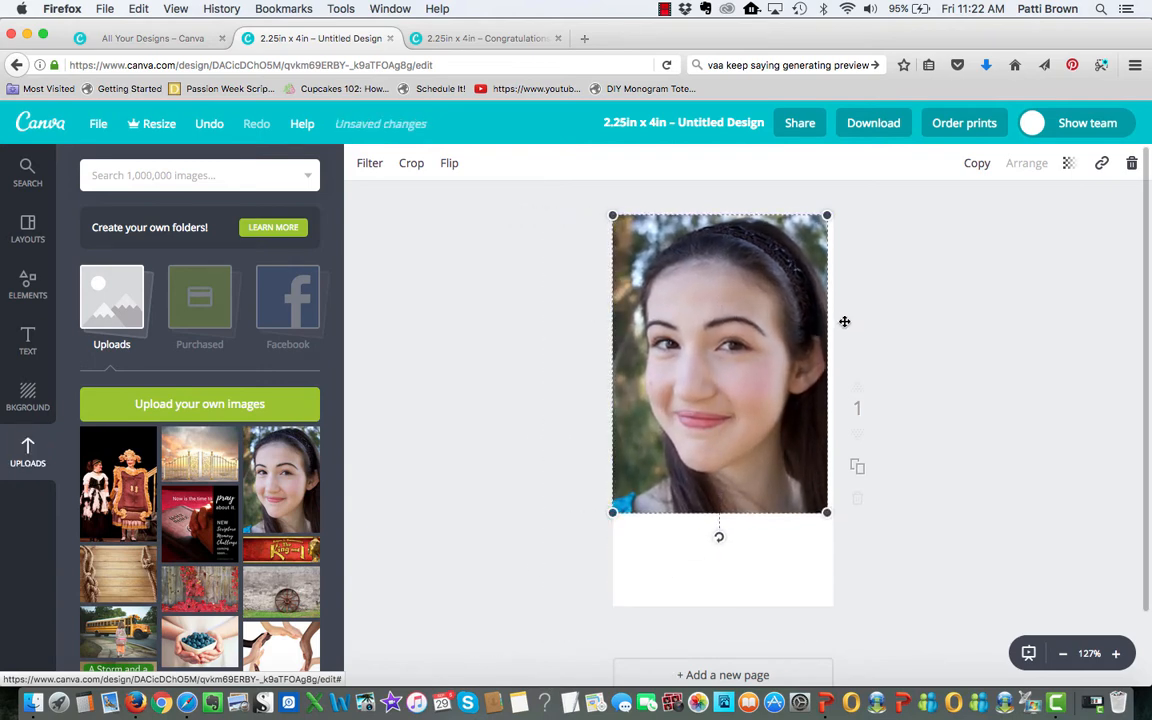
{"action": "left_click_drag", "start_coordinate": [830, 513], "coordinate": [832, 519]}
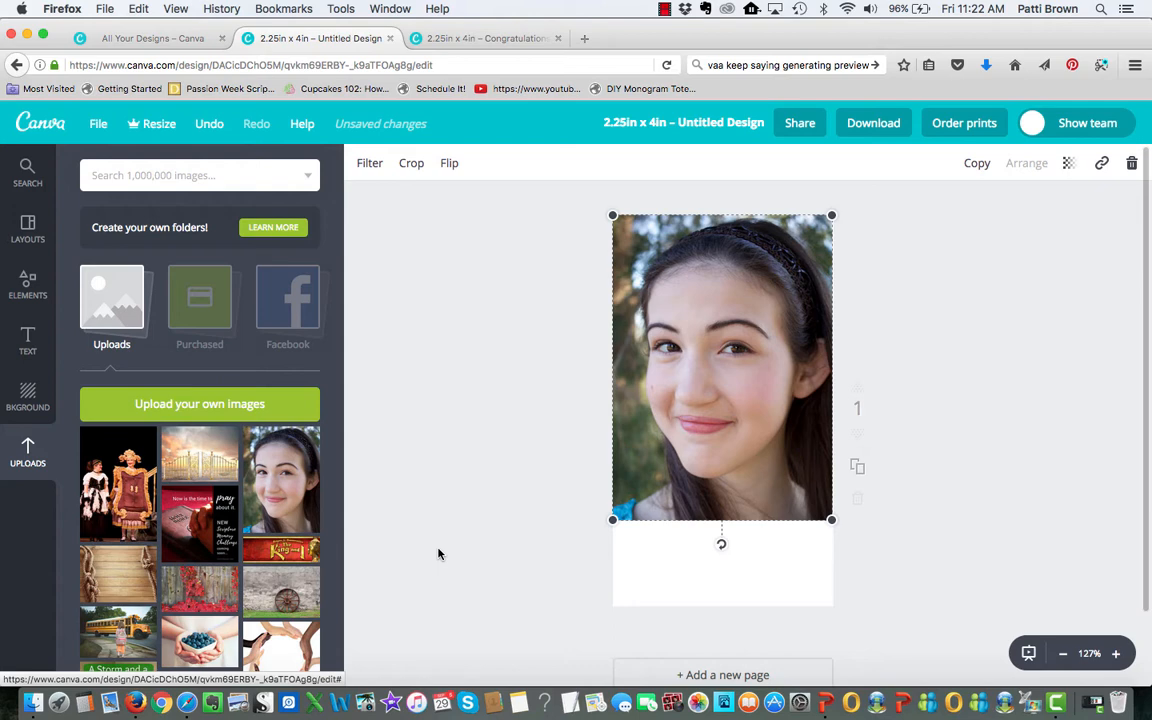
{"action": "left_click", "coordinate": [414, 533]}
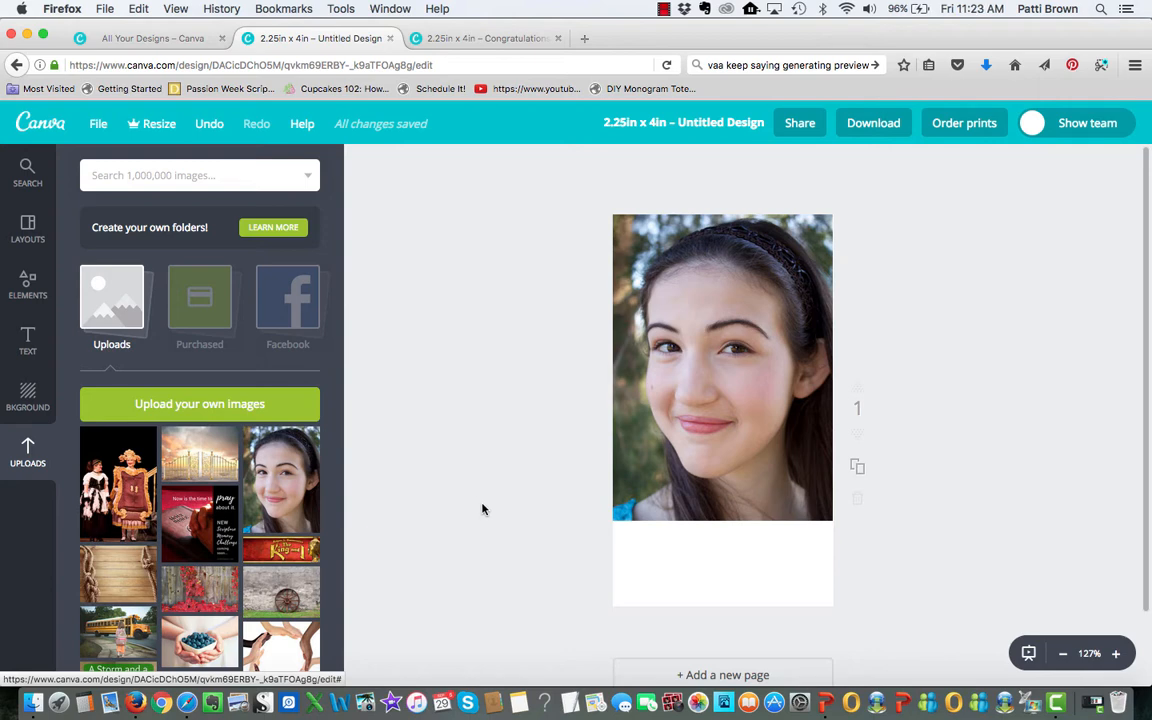
{"action": "mouse_move", "coordinate": [648, 450]}
{"action": "left_mouse_down"}
{"action": "mouse_move", "coordinate": [668, 457]}
{"action": "mouse_move", "coordinate": [654, 457]}
{"action": "left_mouse_up"}
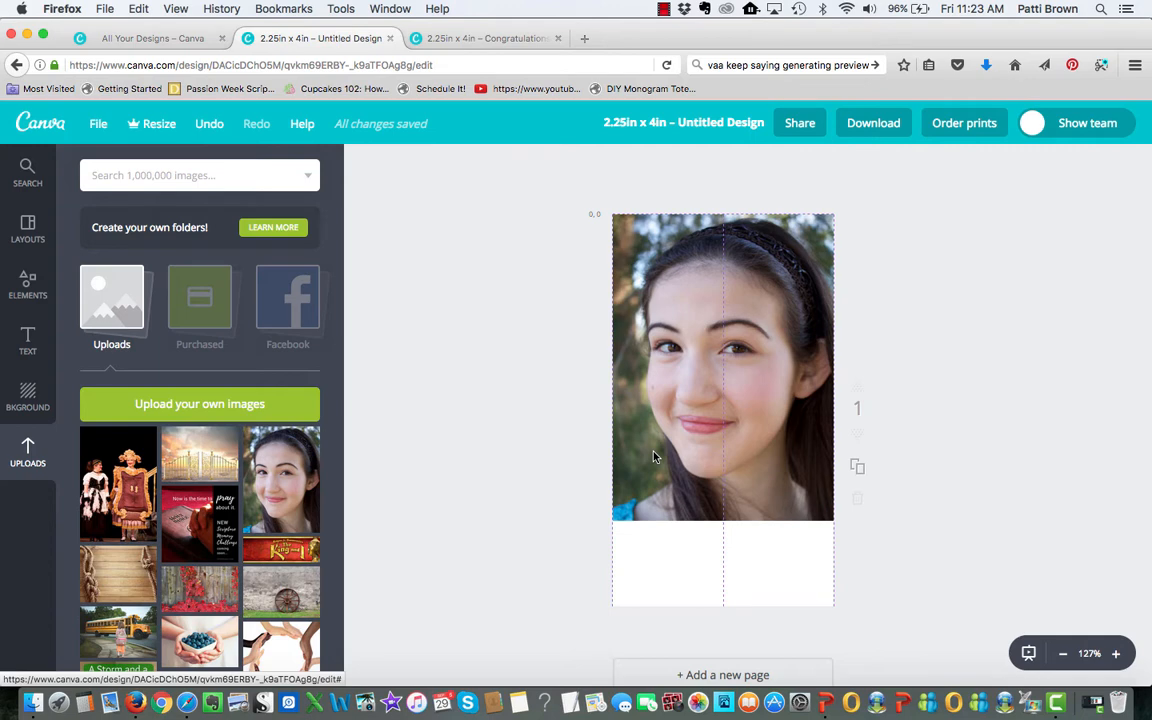
{"action": "mouse_move", "coordinate": [654, 457]}
{"action": "left_mouse_down"}
{"action": "mouse_move", "coordinate": [650, 501]}
{"action": "mouse_move", "coordinate": [650, 463]}
{"action": "left_mouse_up"}
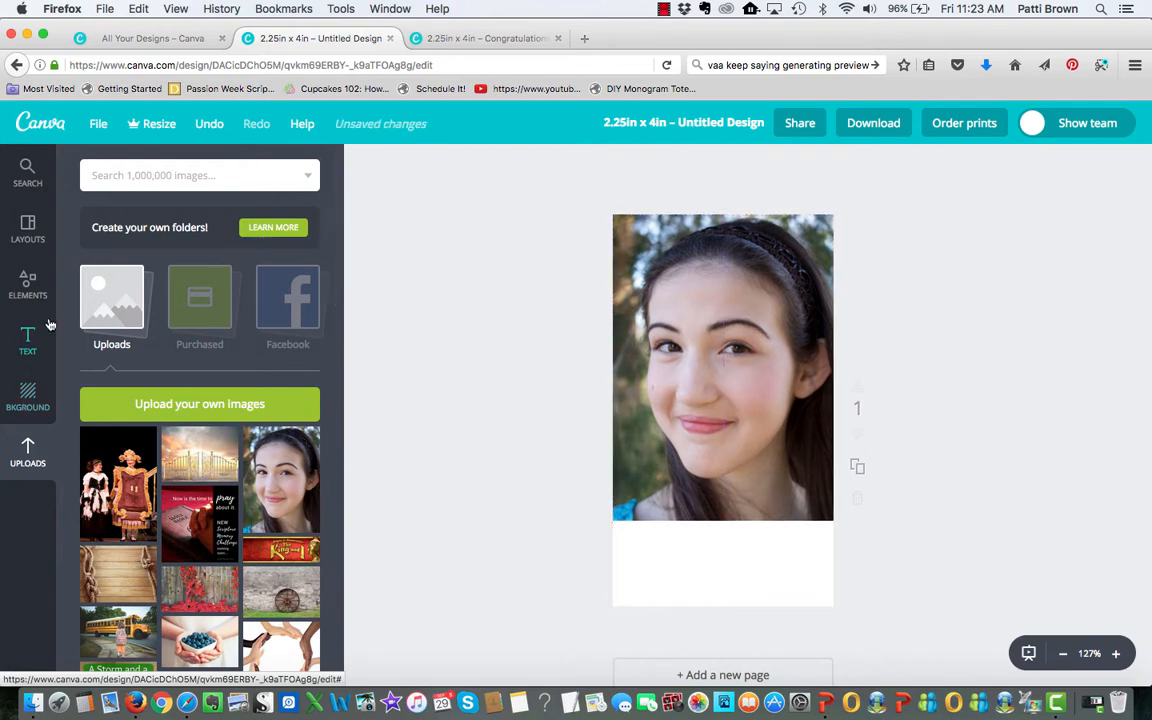
Set the page background to black and nudge the headshot to sit against the page edges.
{"action": "left_click", "coordinate": [22, 400]}
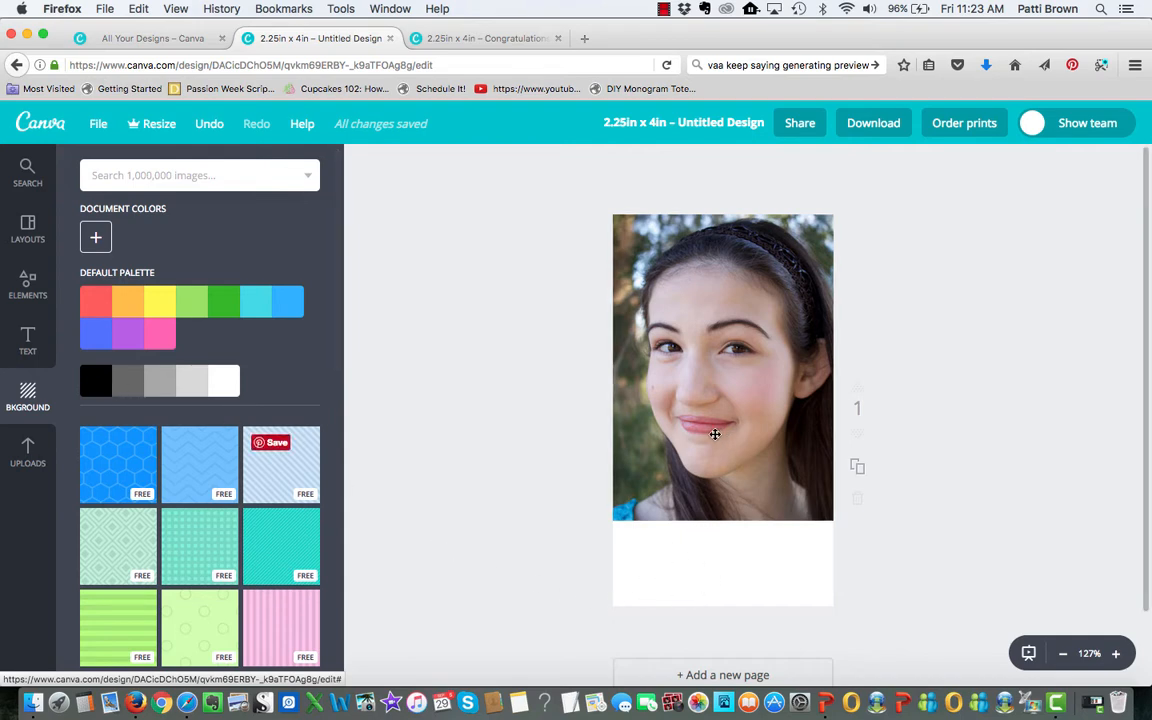
{"action": "mouse_move", "coordinate": [710, 452]}
{"action": "left_mouse_down"}
{"action": "mouse_move", "coordinate": [746, 459]}
{"action": "mouse_move", "coordinate": [714, 457]}
{"action": "left_mouse_up"}
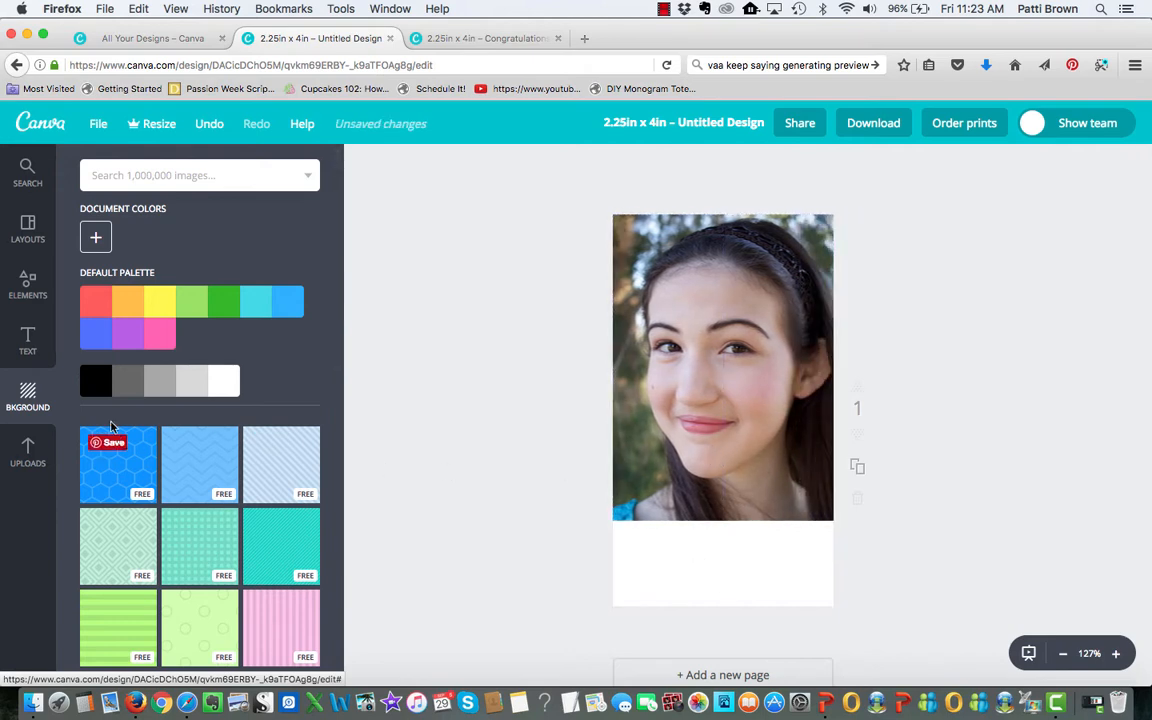
{"action": "left_click", "coordinate": [97, 383]}
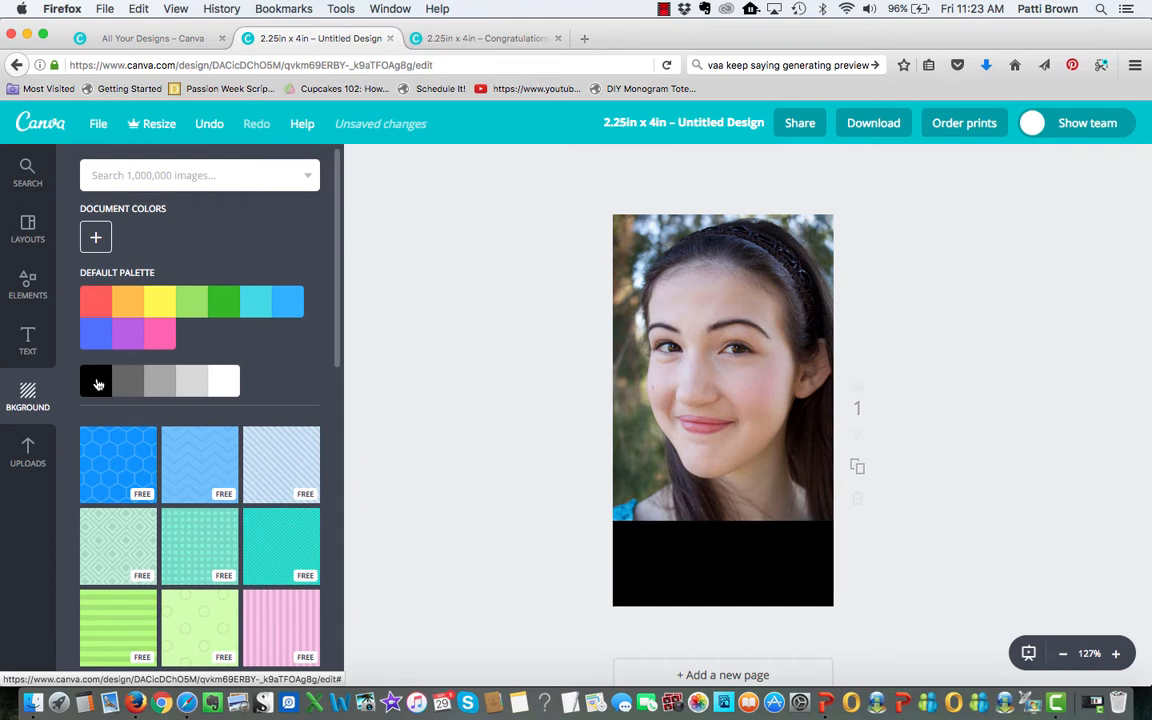
{"action": "mouse_move", "coordinate": [621, 392]}
{"action": "left_mouse_down"}
{"action": "mouse_move", "coordinate": [620, 424]}
{"action": "mouse_move", "coordinate": [617, 386]}
{"action": "left_mouse_up"}
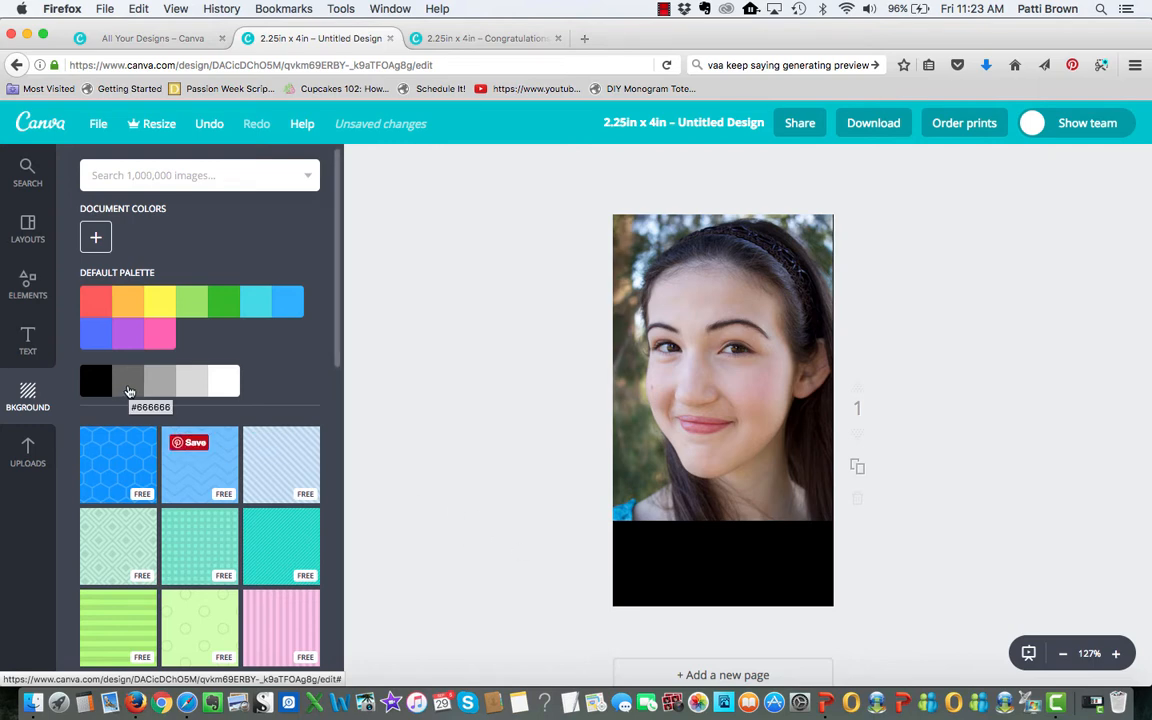
Try dark grey (#666666) and red as the page background, and return it to black.
{"action": "left_click", "coordinate": [128, 388]}
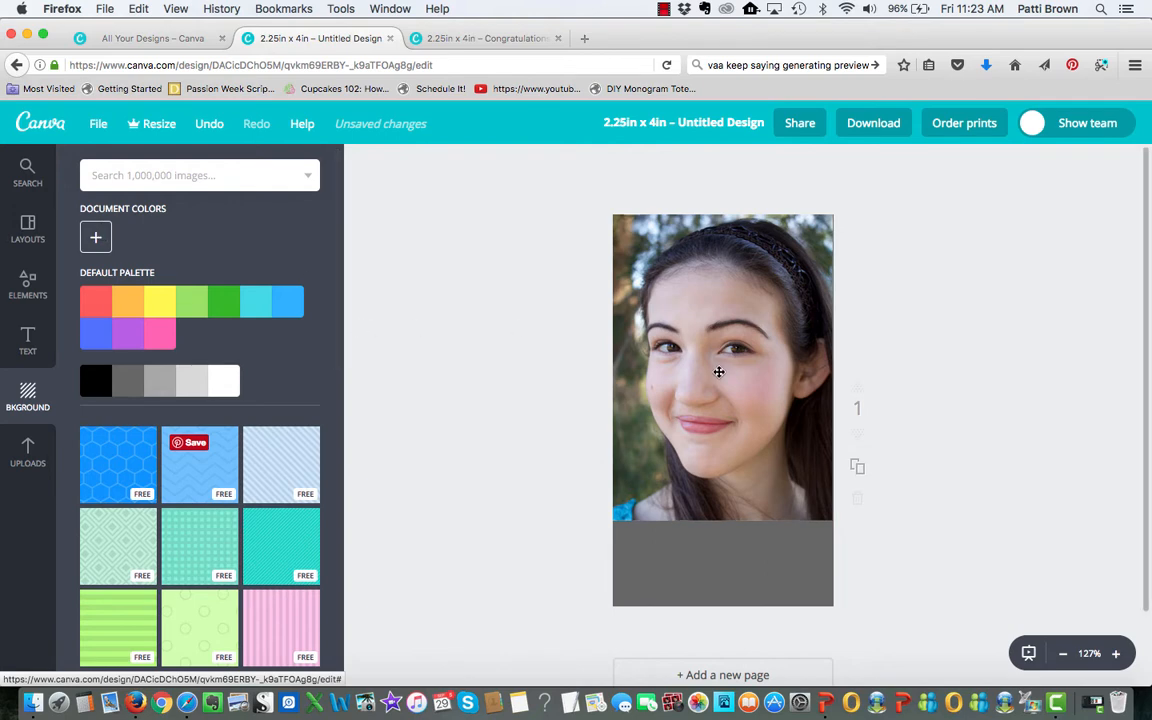
{"action": "left_click", "coordinate": [100, 307]}
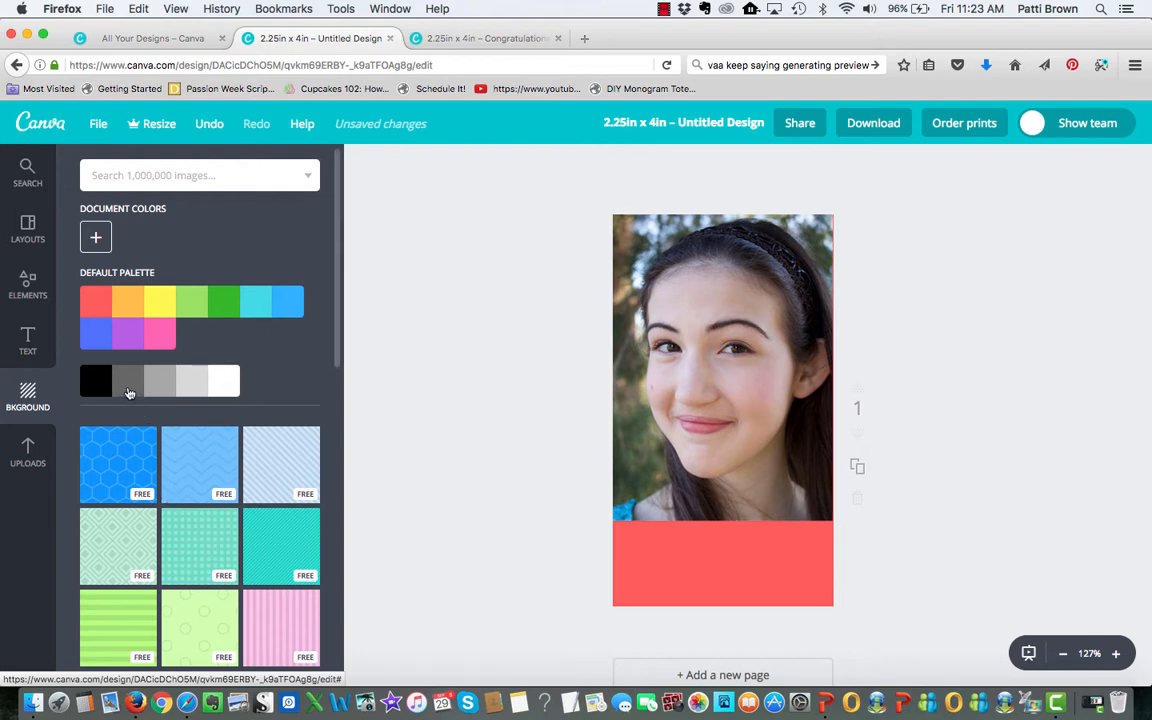
{"action": "left_click", "coordinate": [96, 381]}
Apply the Grayscale filter to the headshot and close the filter options.
{"action": "left_click", "coordinate": [766, 378]}
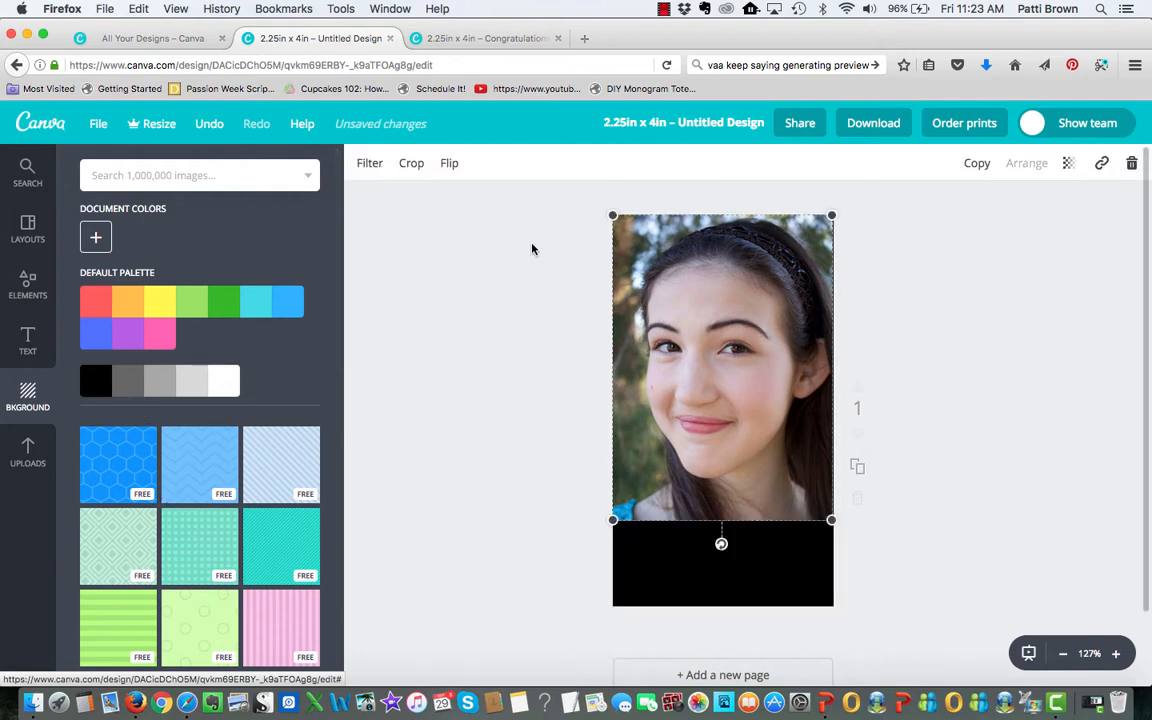
{"action": "left_click", "coordinate": [369, 165]}
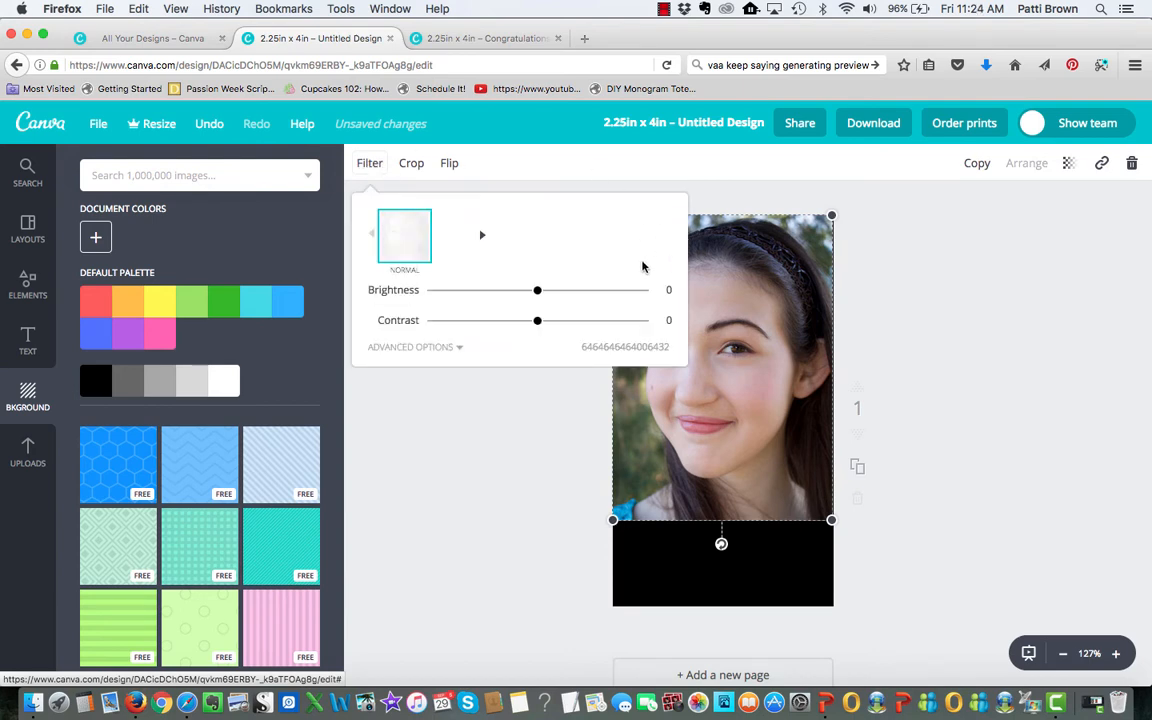
{"action": "left_click", "coordinate": [668, 238]}
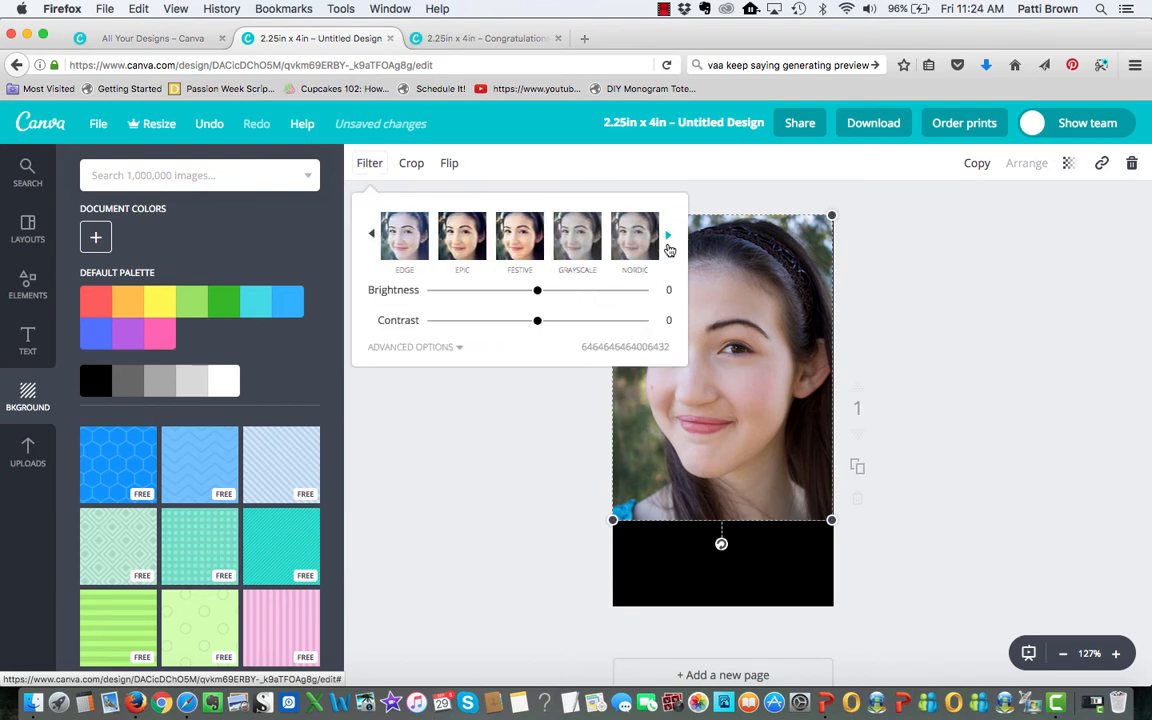
{"action": "left_click", "coordinate": [572, 245]}
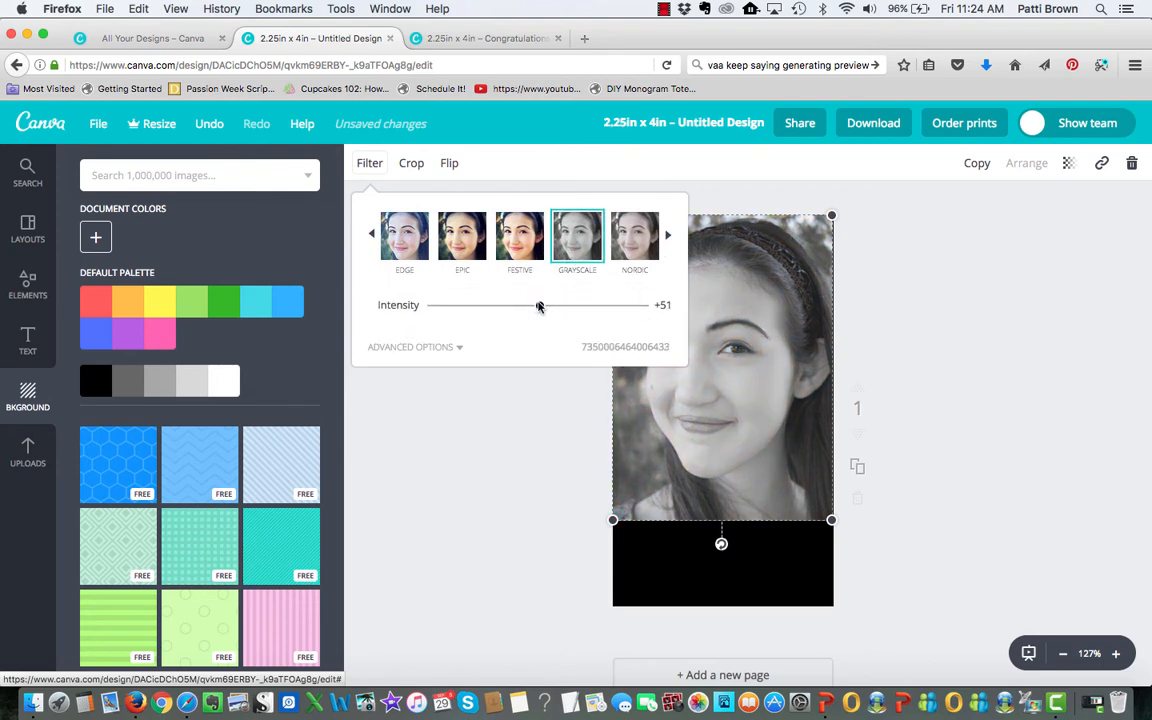
{"action": "mouse_move", "coordinate": [538, 308]}
{"action": "left_mouse_down"}
{"action": "mouse_move", "coordinate": [439, 310]}
{"action": "mouse_move", "coordinate": [538, 312]}
{"action": "left_mouse_up"}
{"action": "left_click", "coordinate": [372, 240]}
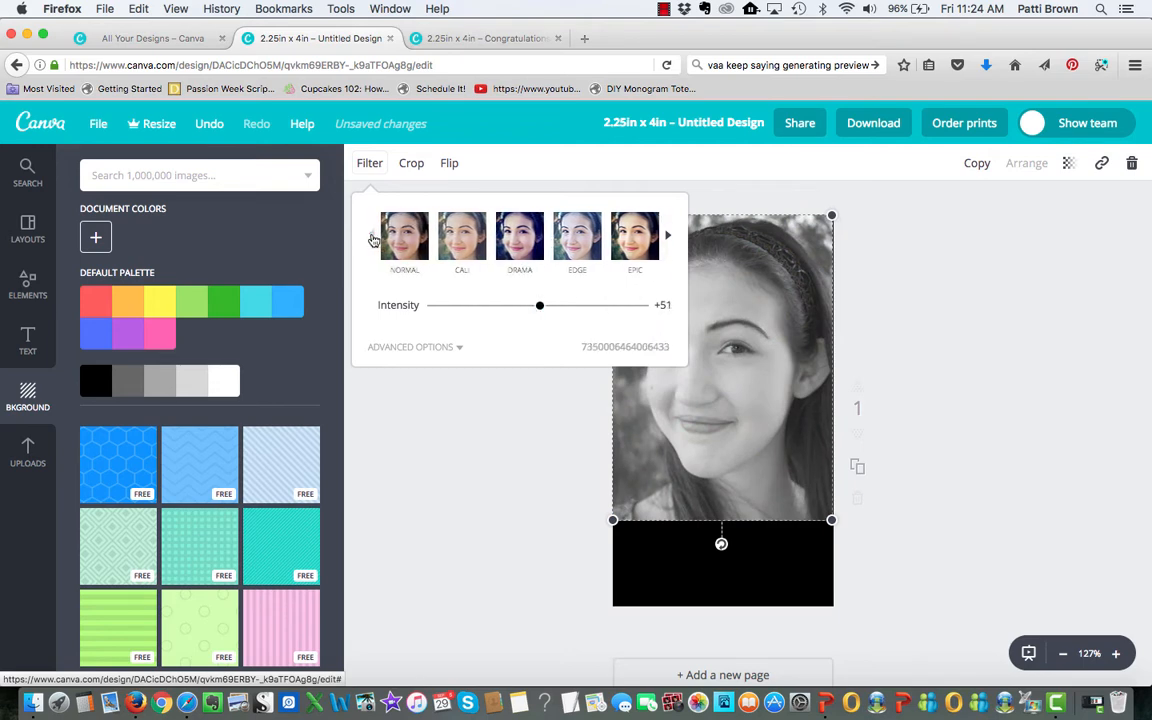
{"action": "left_click", "coordinate": [516, 463]}
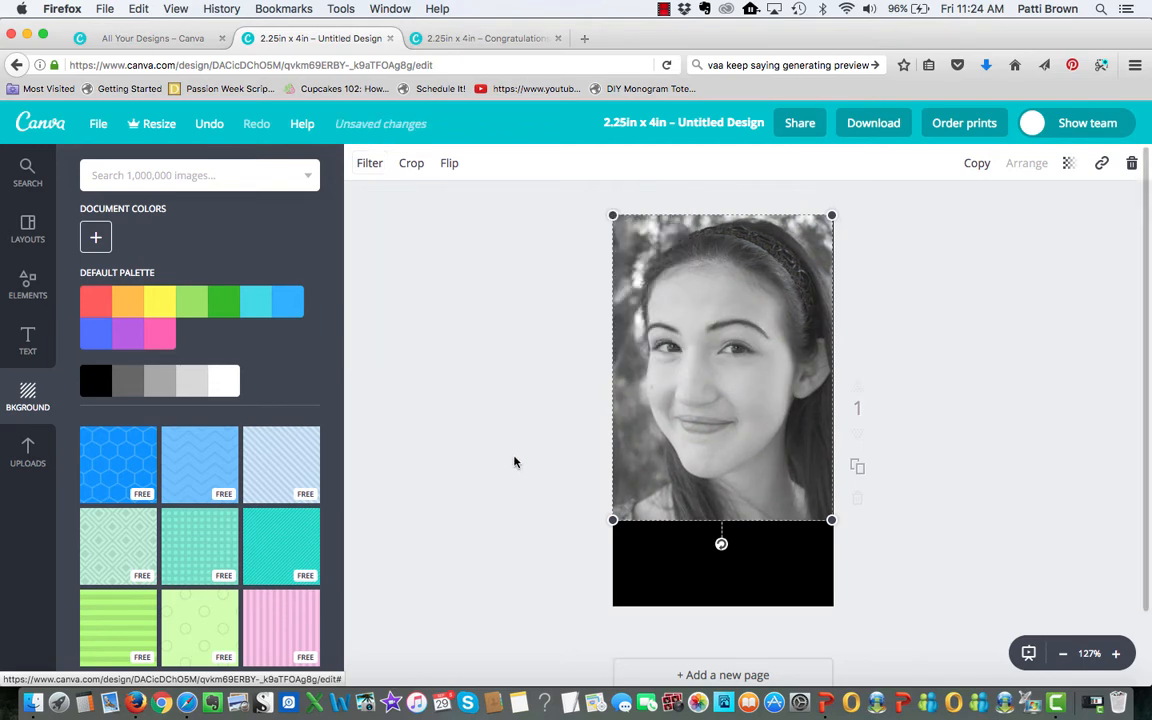
Lower the headshot's brightness to +1 in the advanced filter options and deselect the photo.
{"action": "left_click", "coordinate": [369, 163]}
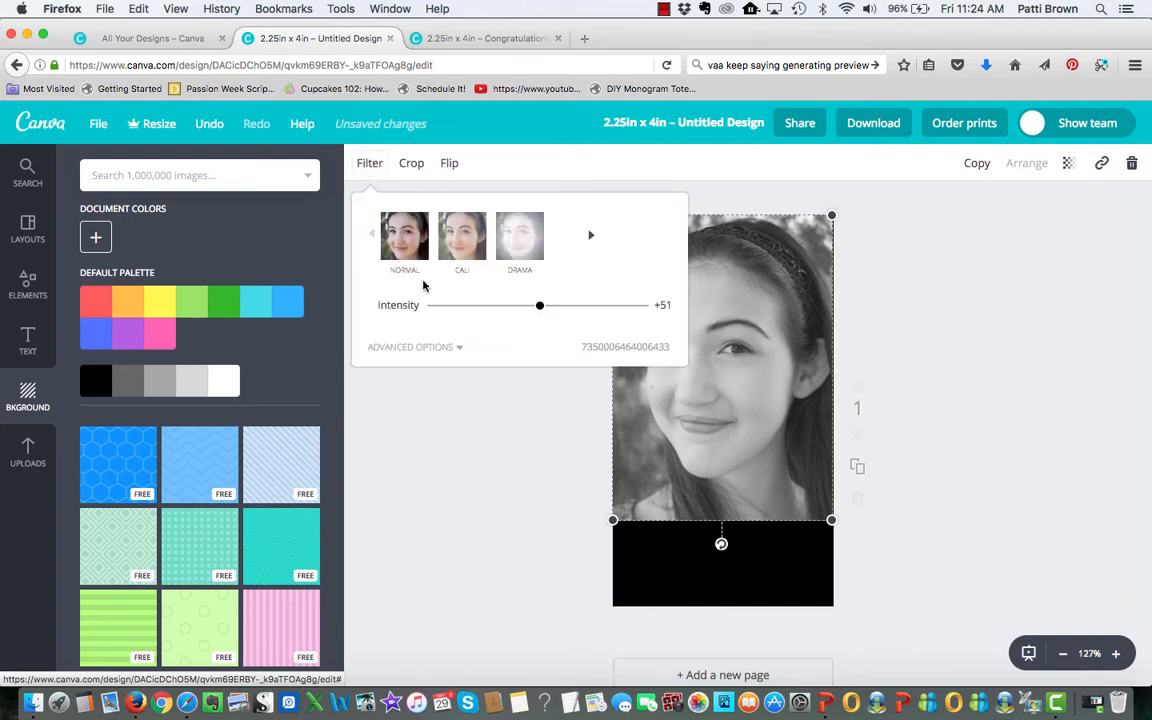
{"action": "left_click", "coordinate": [458, 348]}
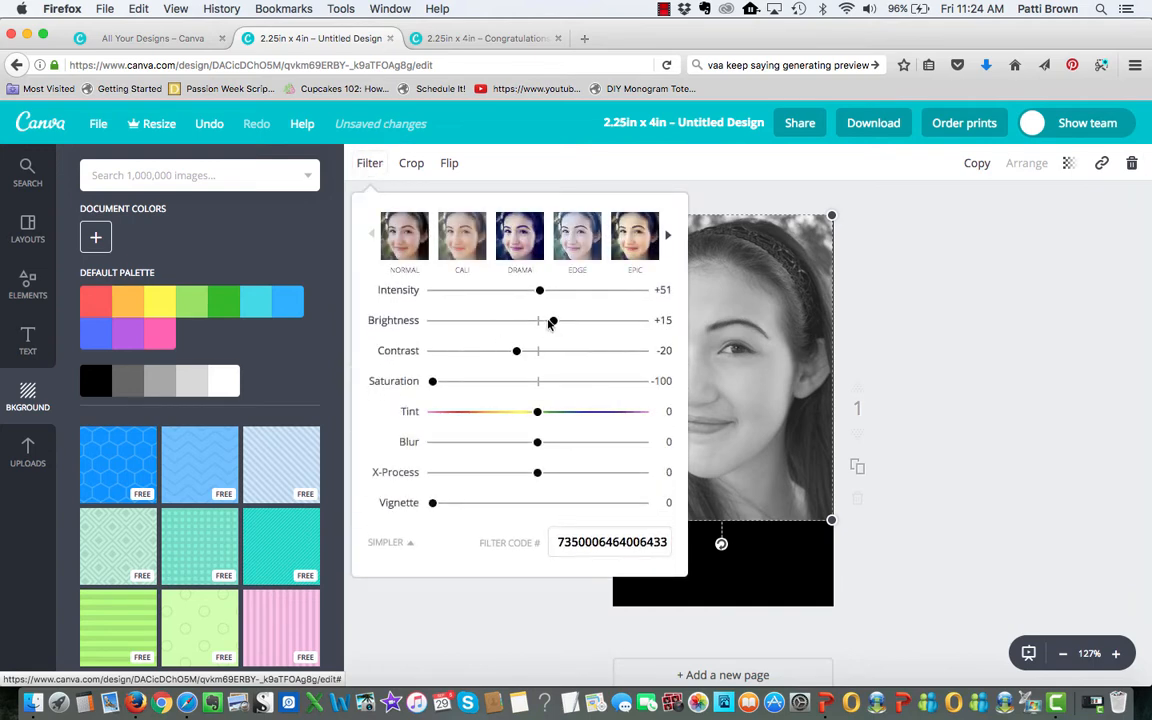
{"action": "mouse_move", "coordinate": [553, 320]}
{"action": "left_mouse_down"}
{"action": "mouse_move", "coordinate": [572, 321]}
{"action": "mouse_move", "coordinate": [521, 323]}
{"action": "mouse_move", "coordinate": [549, 323]}
{"action": "mouse_move", "coordinate": [538, 325]}
{"action": "left_mouse_up"}
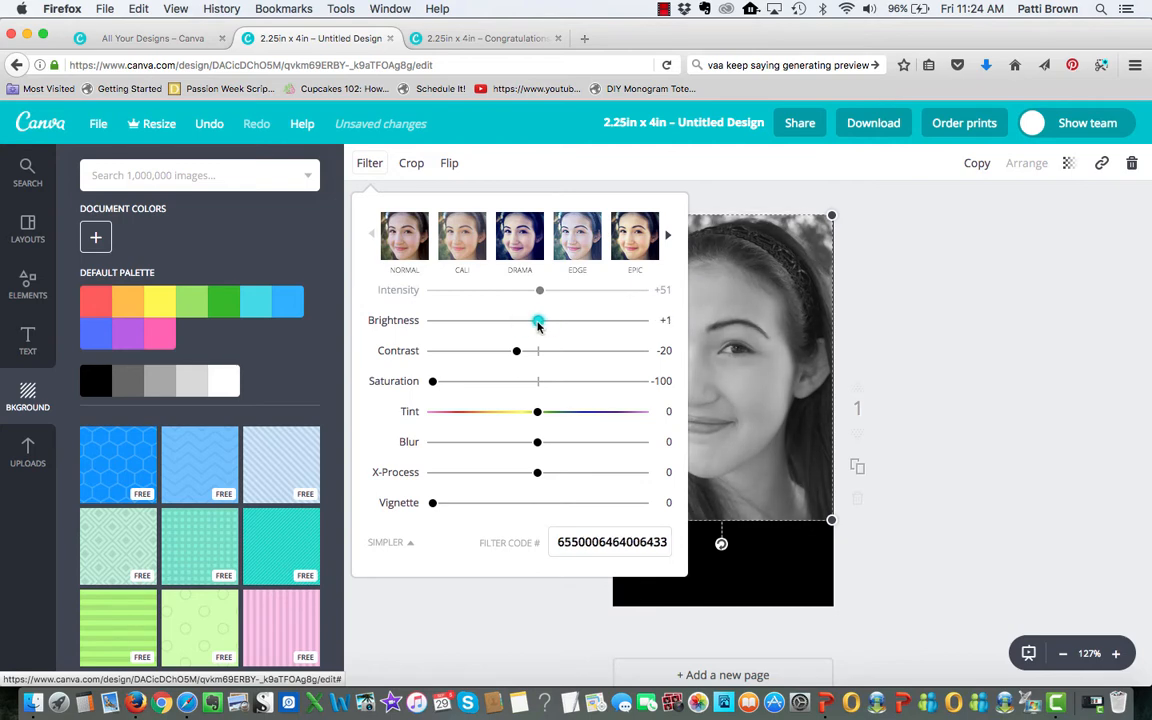
{"action": "left_click", "coordinate": [891, 484]}
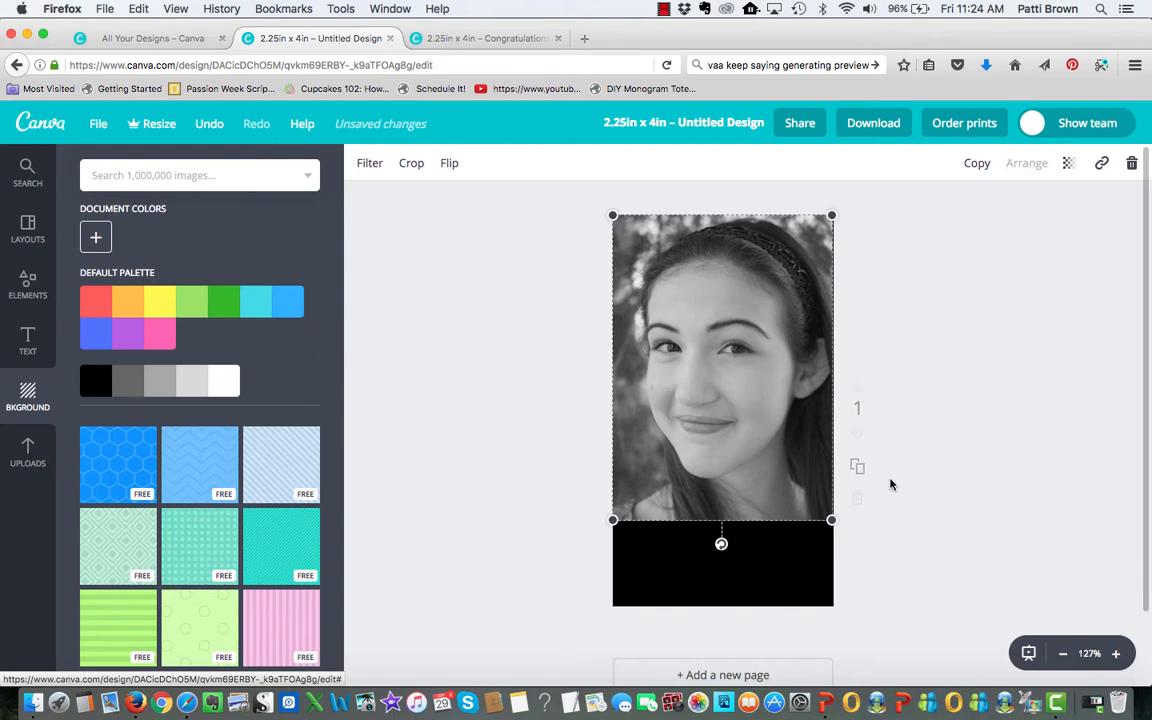
{"action": "left_click", "coordinate": [905, 501]}
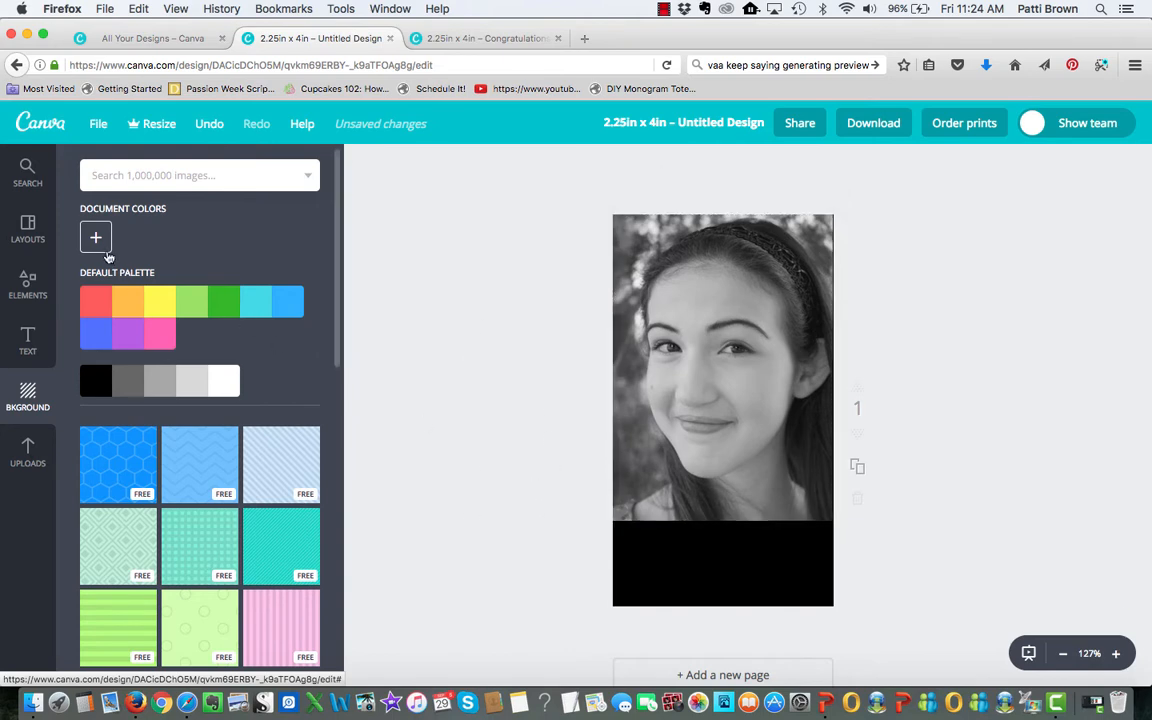
Set the page background to a custom dark grey, colour code 3b3b3b.
{"action": "left_click", "coordinate": [93, 239]}
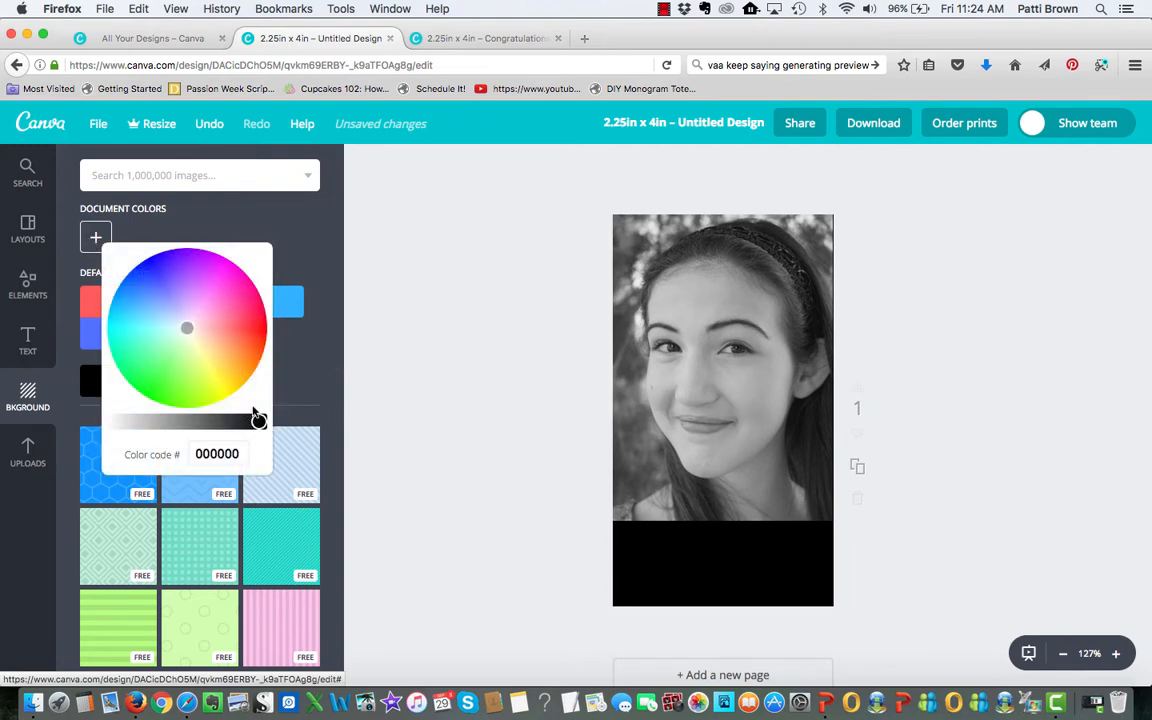
{"action": "left_click_drag", "start_coordinate": [258, 421], "coordinate": [225, 421]}
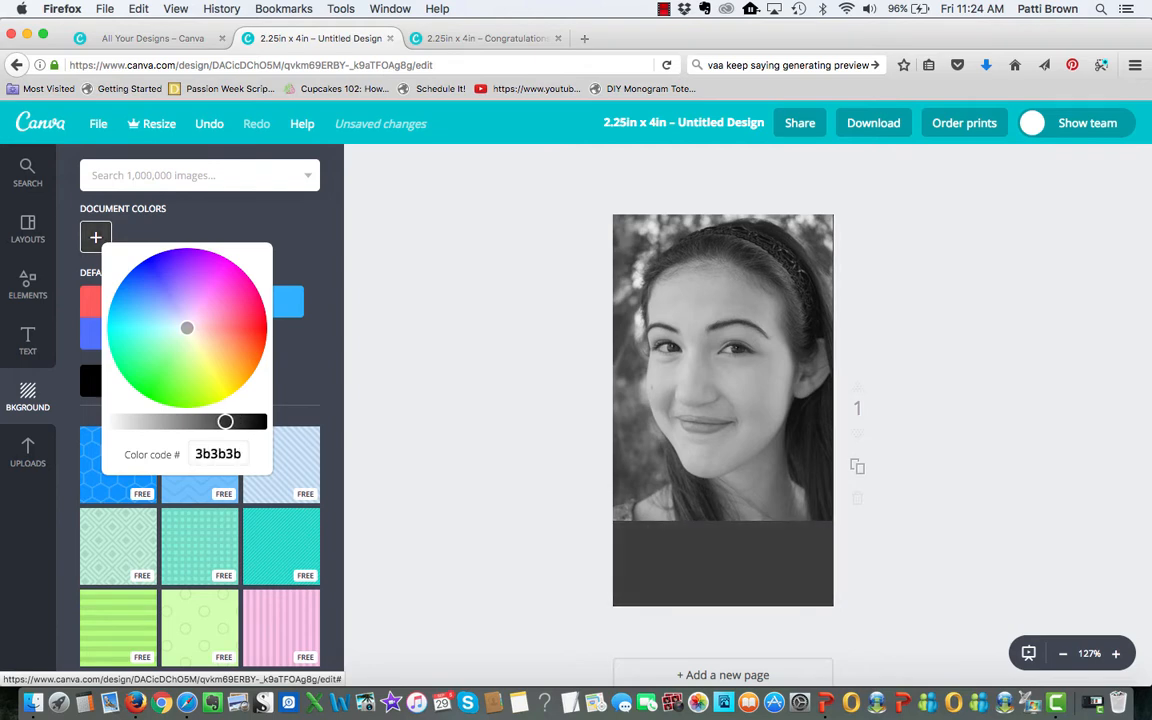
{"action": "left_click", "coordinate": [433, 464]}
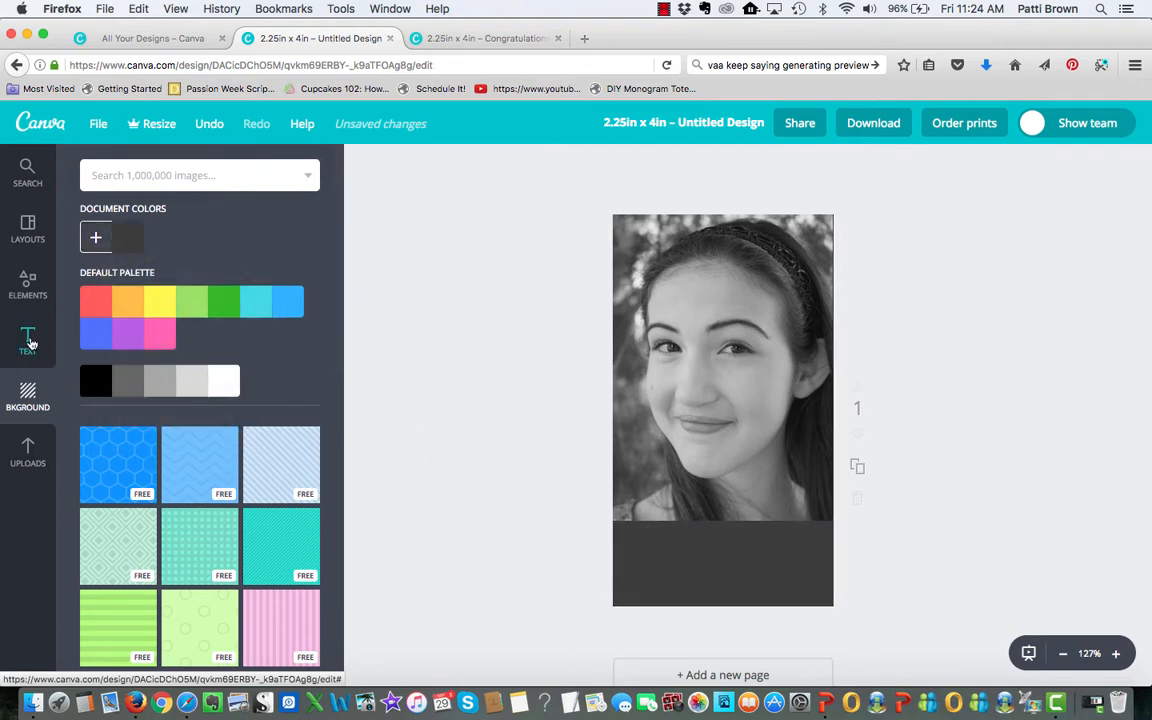
Add a body text box to the page and set its font to Archivo Narrow.
{"action": "left_click", "coordinate": [30, 343]}
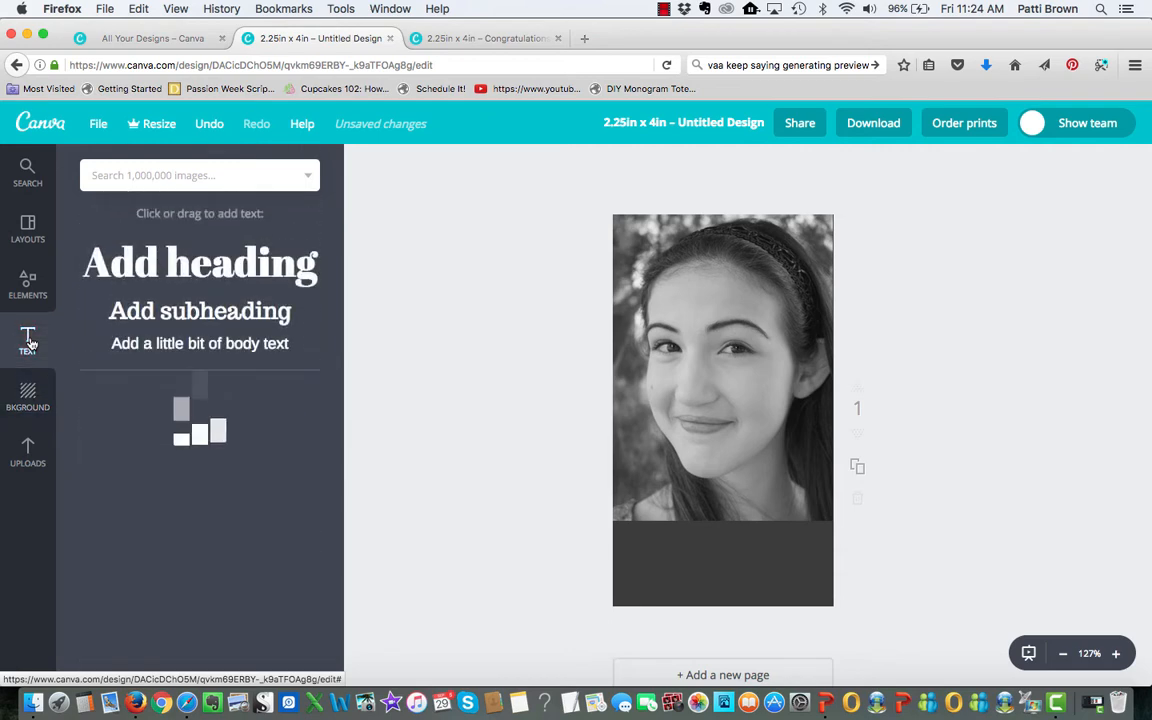
{"action": "left_click", "coordinate": [144, 347]}
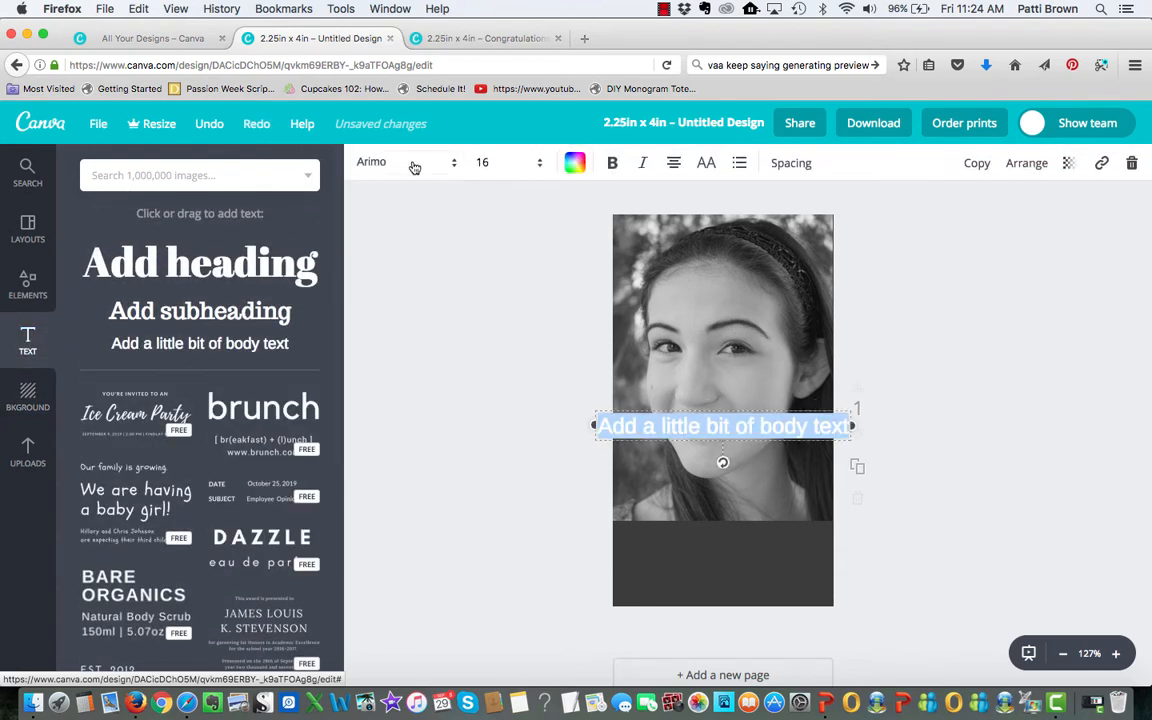
{"action": "left_click", "coordinate": [414, 167]}
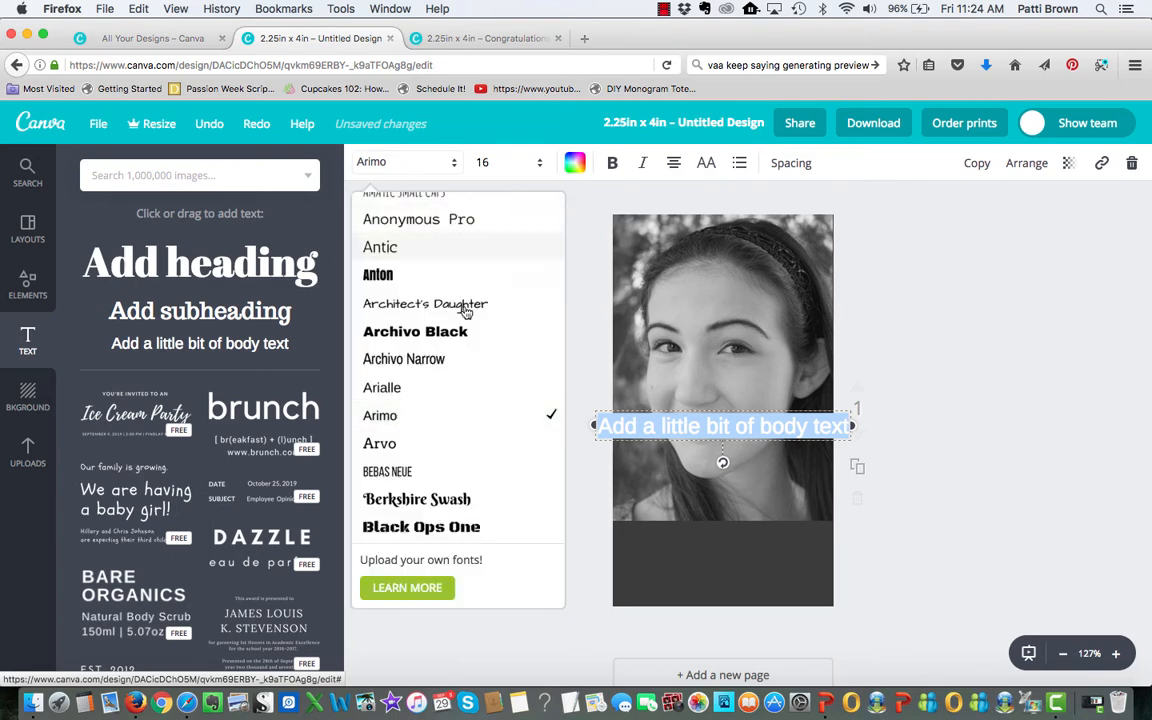
{"action": "left_click", "coordinate": [451, 366]}
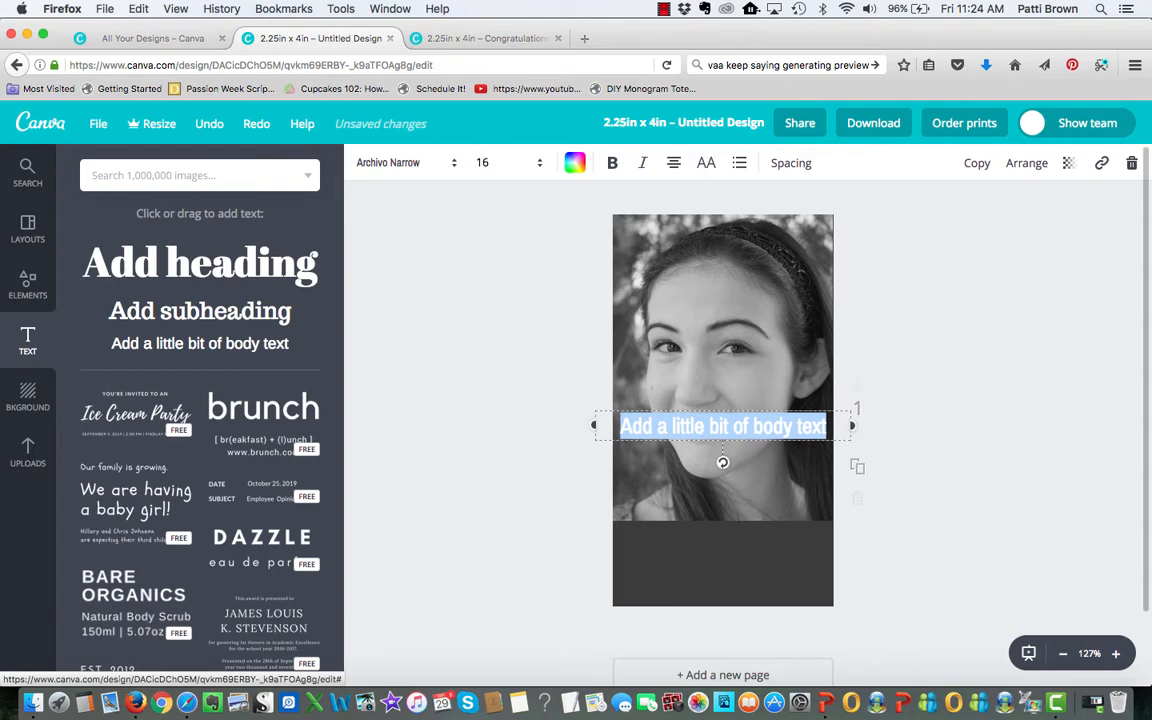
Replace the placeholder text with "We are so proud of you" and move it onto the grey band just below the headshot.
{"action": "scroll", "coordinate": [700, 430], "scroll_direction": "down", "scroll_amount": 2}
{"action": "left_click", "coordinate": [746, 350]}
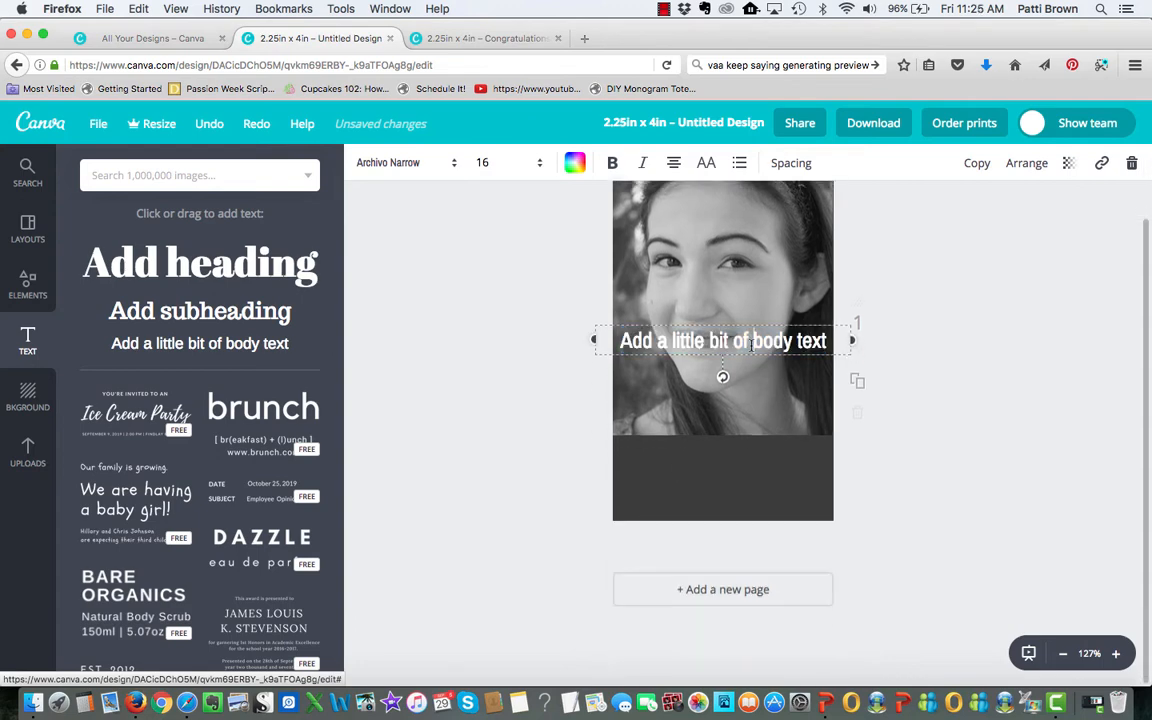
{"action": "key", "text": "super+a"}
{"action": "type", "text": "We"}
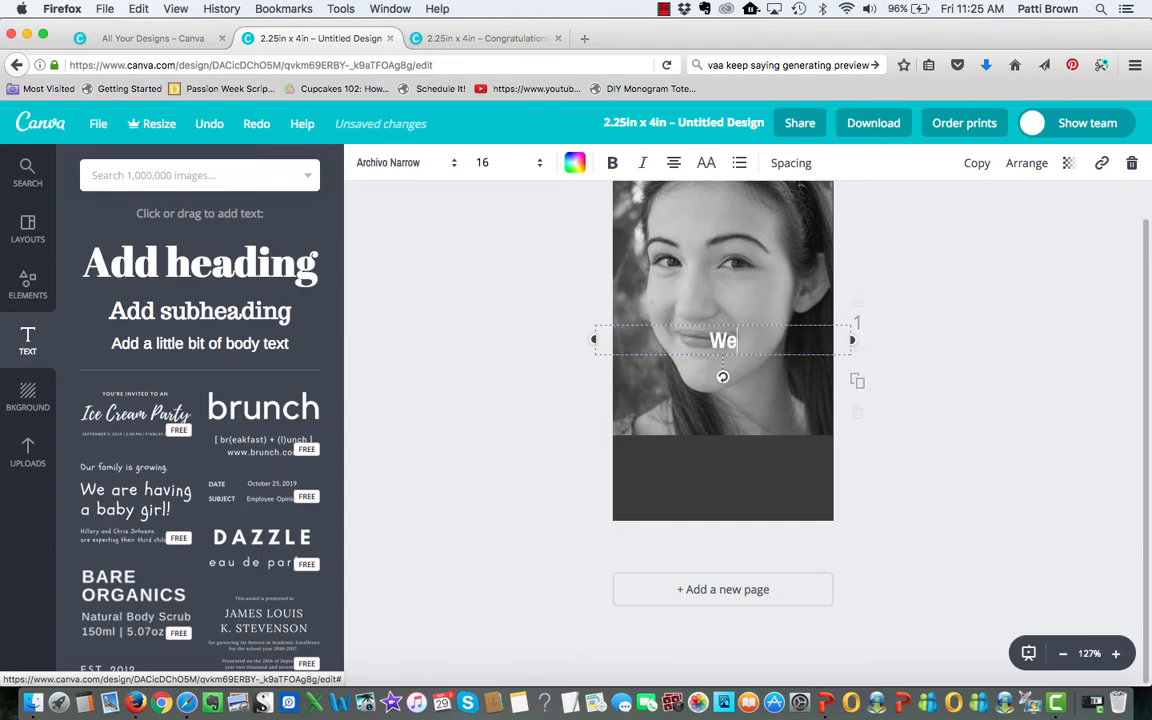
{"action": "type", "text": " are so p"}
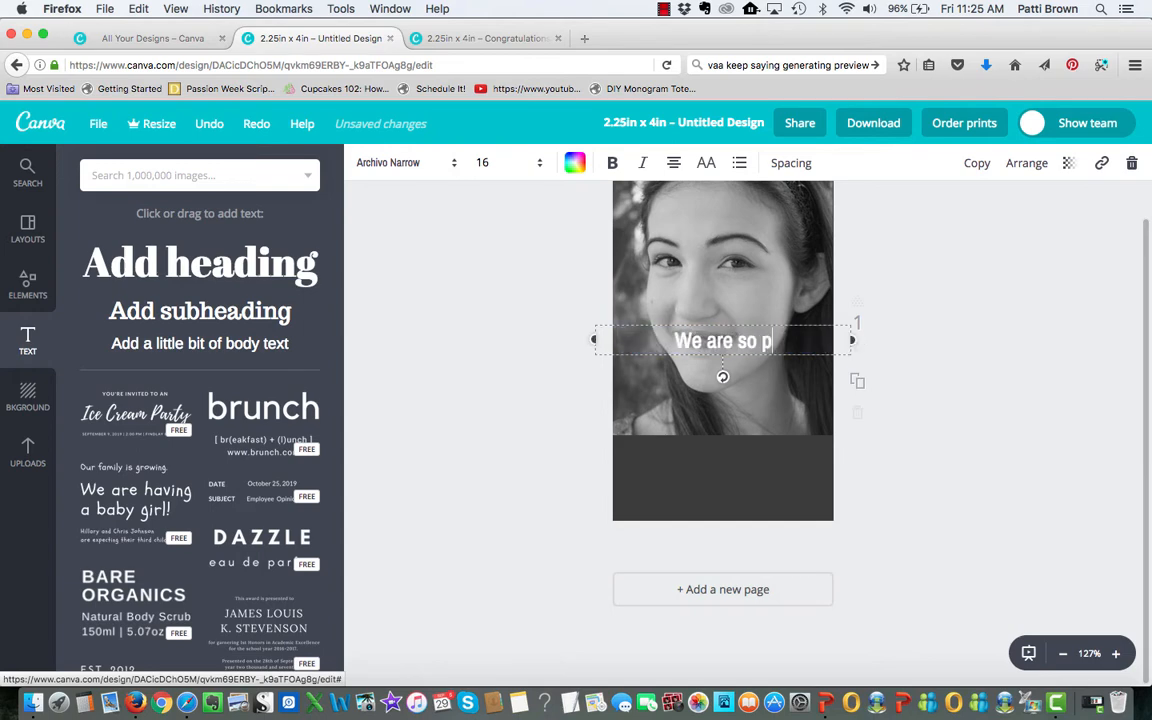
{"action": "type", "text": "roud of you"}
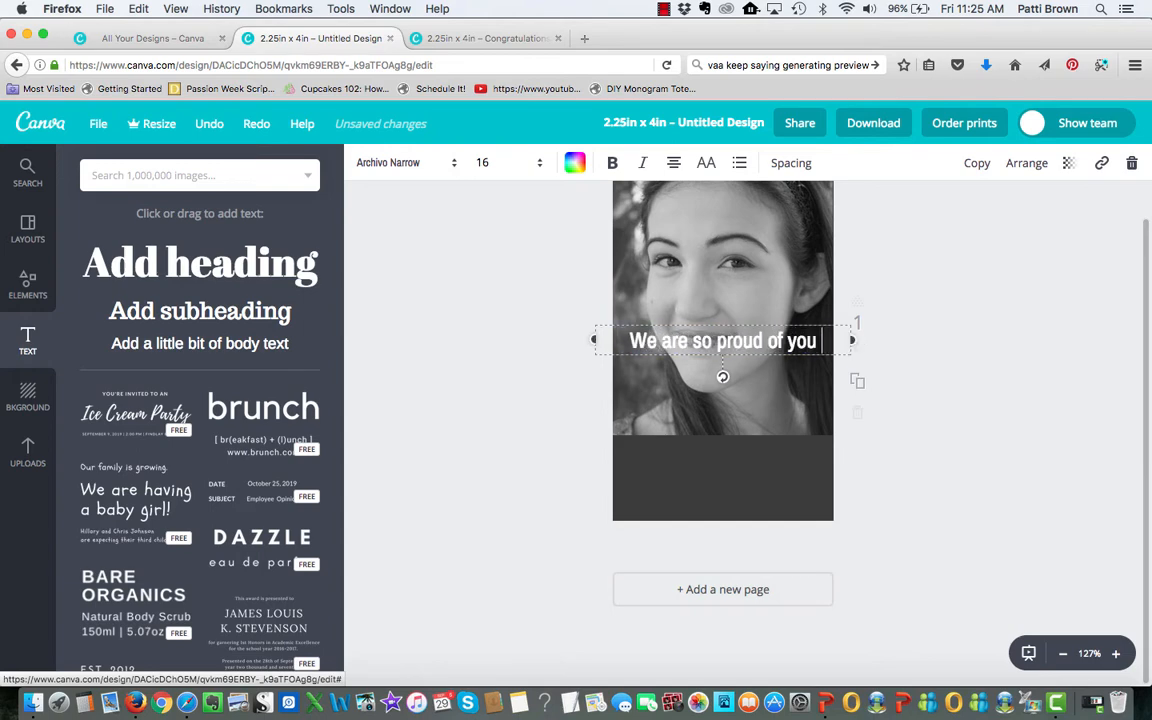
{"action": "left_click", "coordinate": [951, 453]}
{"action": "left_click", "coordinate": [758, 350]}
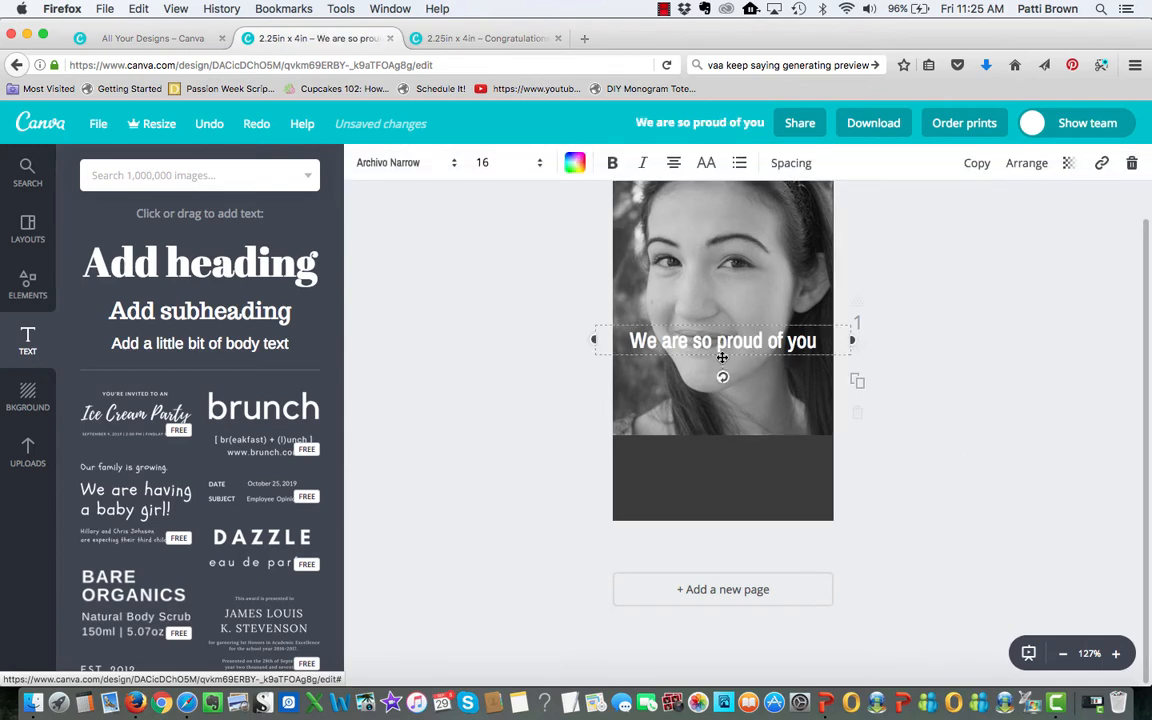
{"action": "left_click_drag", "start_coordinate": [758, 350], "coordinate": [722, 483]}
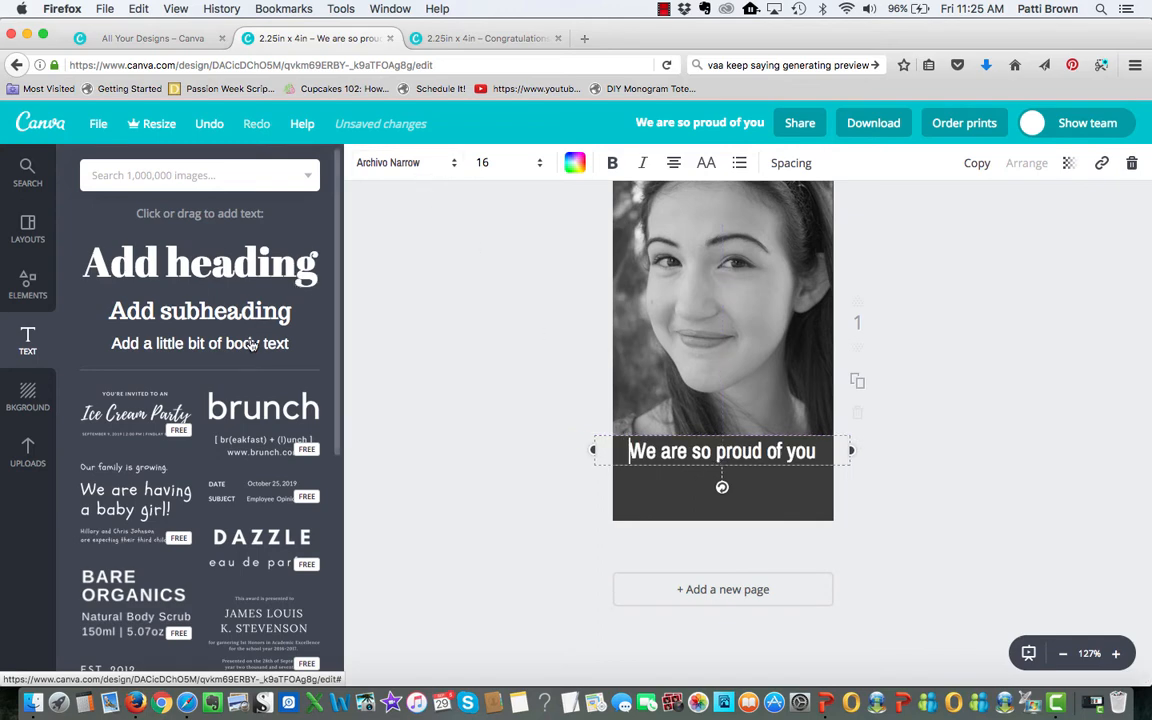
Add a second body text box with the girl's first name and set its font to Clicker Script.
{"action": "left_click_drag", "start_coordinate": [300, 343], "coordinate": [707, 377]}
{"action": "type", "text": "Abbie"}
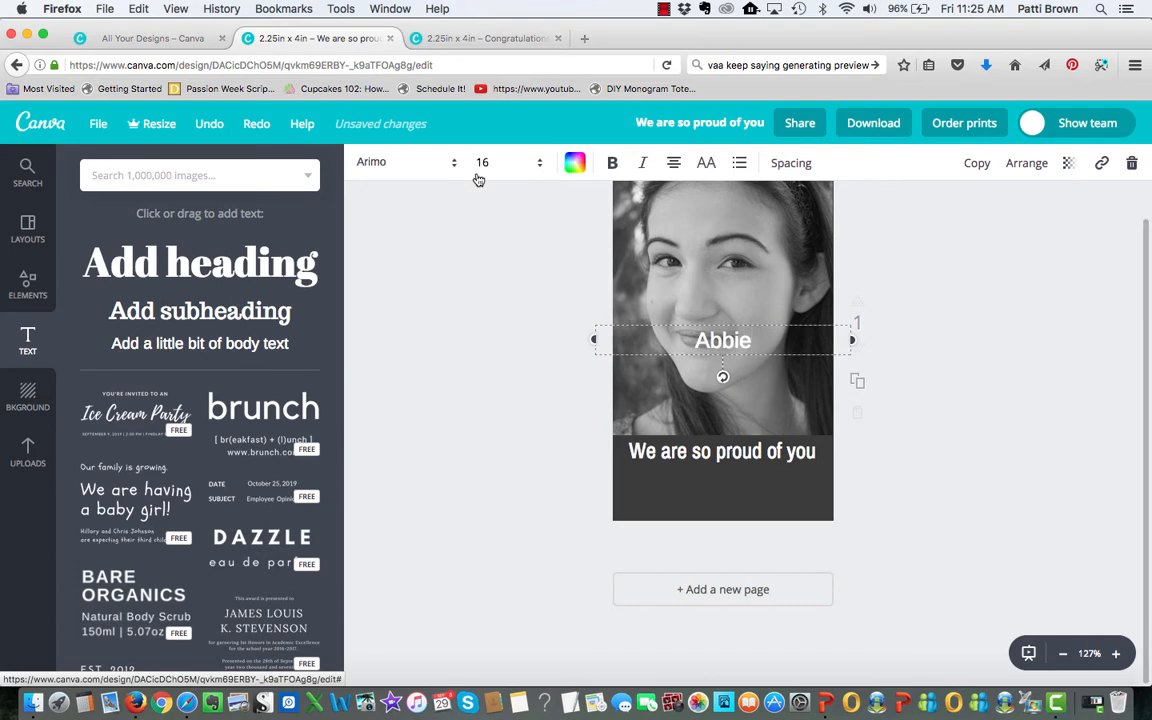
{"action": "double_click", "coordinate": [710, 340]}
{"action": "left_click", "coordinate": [408, 160]}
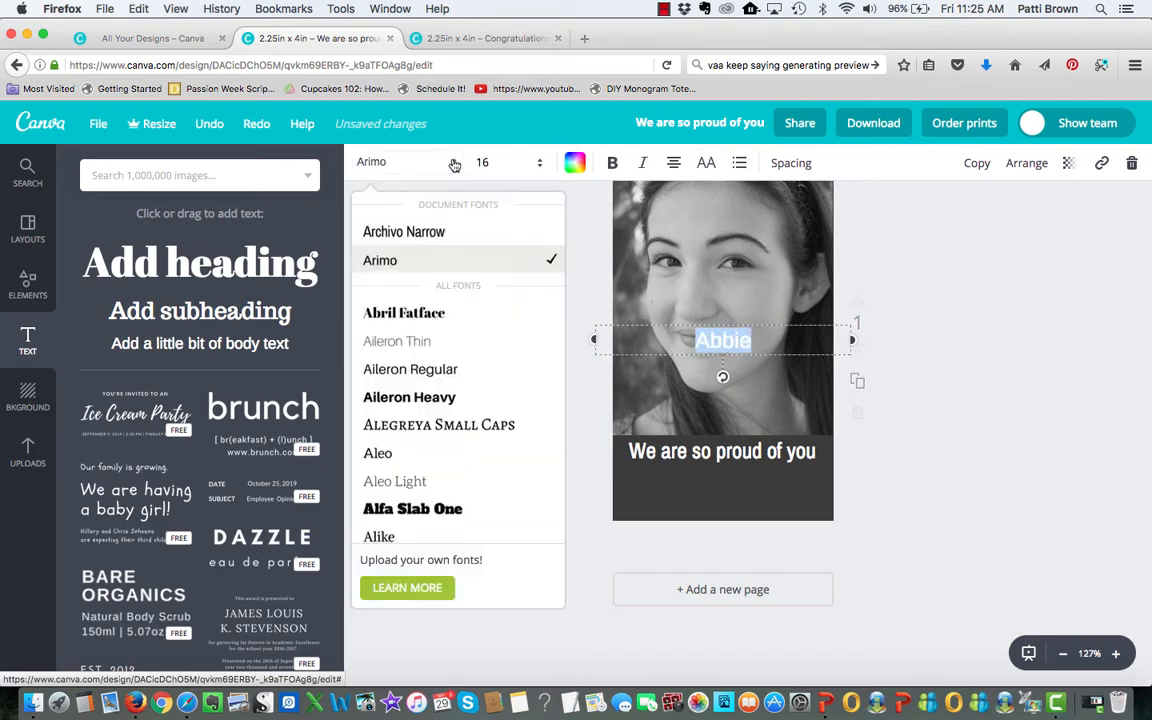
{"action": "scroll", "coordinate": [457, 503], "scroll_direction": "down", "scroll_amount": 5}
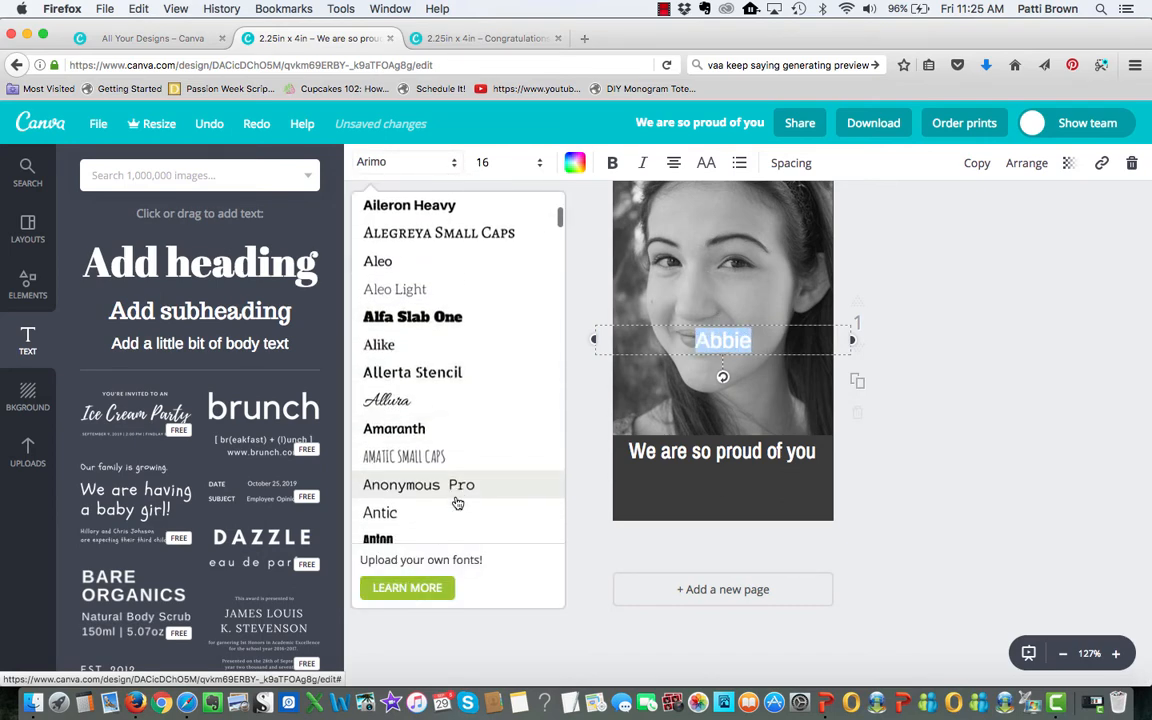
{"action": "scroll", "coordinate": [457, 503], "scroll_direction": "down", "scroll_amount": 5}
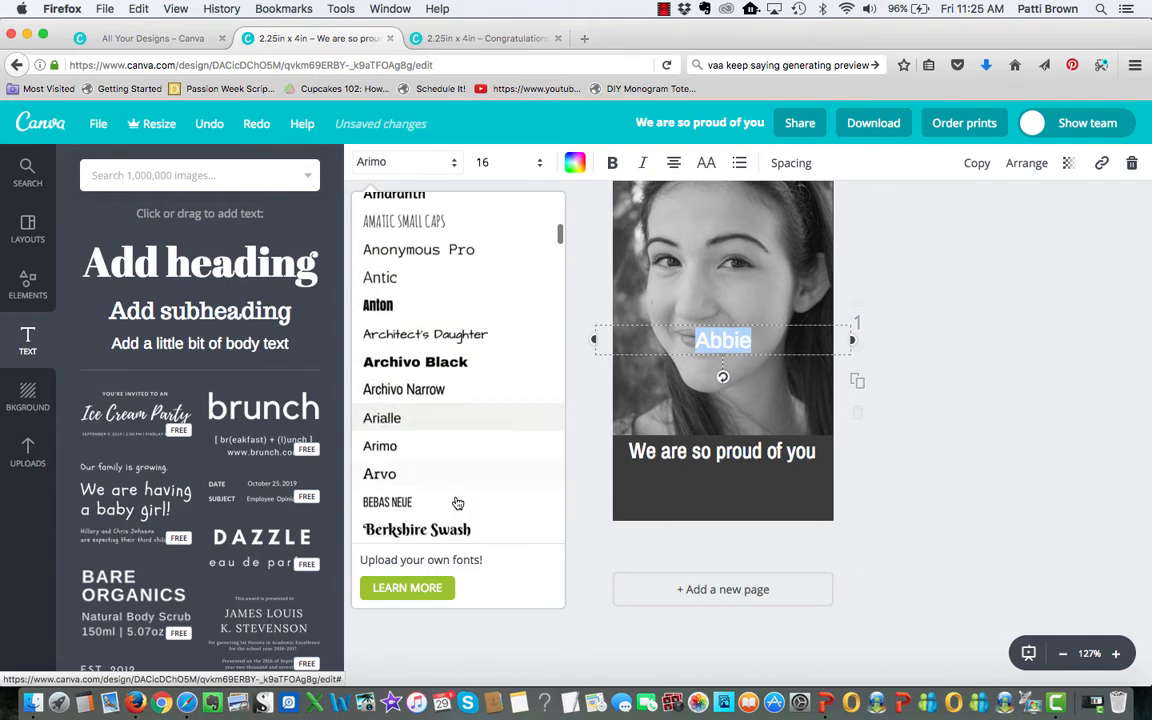
{"action": "scroll", "coordinate": [457, 503], "scroll_direction": "down", "scroll_amount": 5}
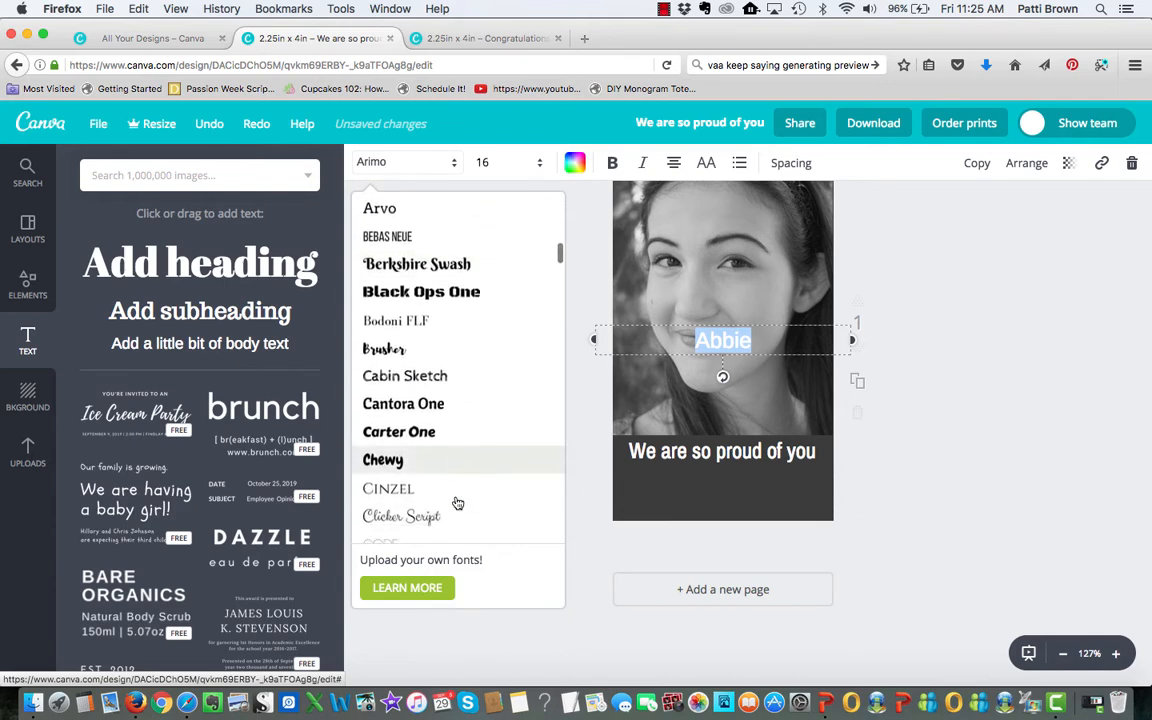
{"action": "scroll", "coordinate": [457, 503], "scroll_direction": "down", "scroll_amount": 1}
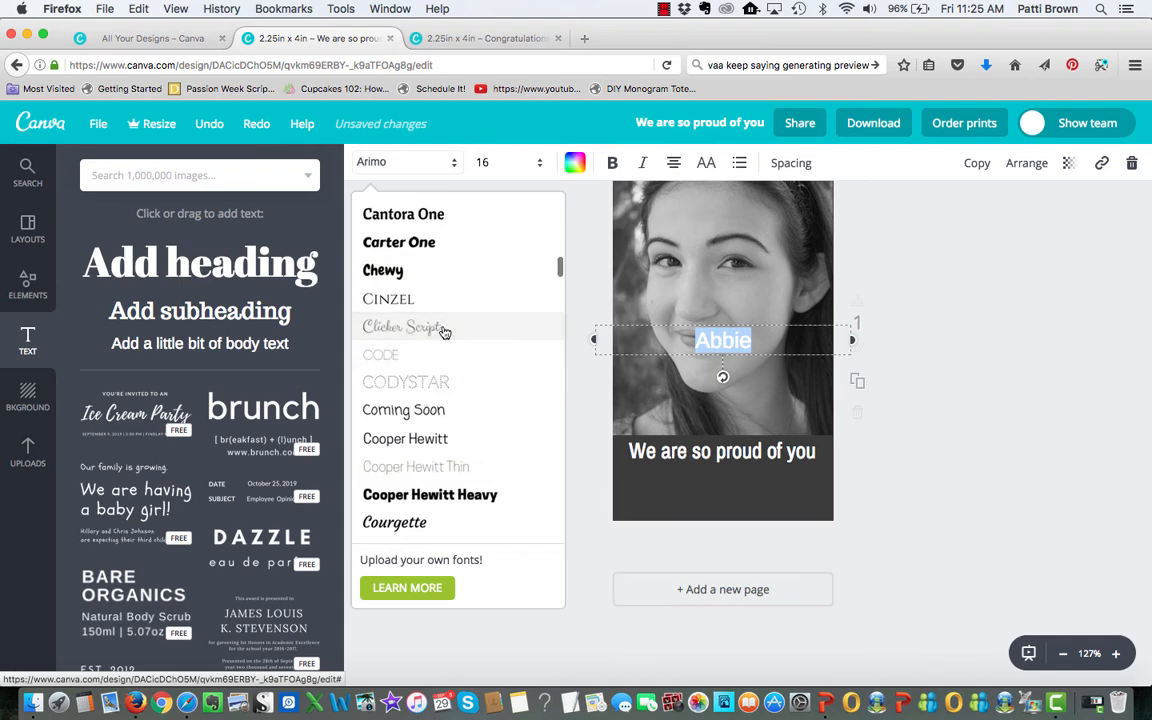
{"action": "left_click", "coordinate": [445, 330]}
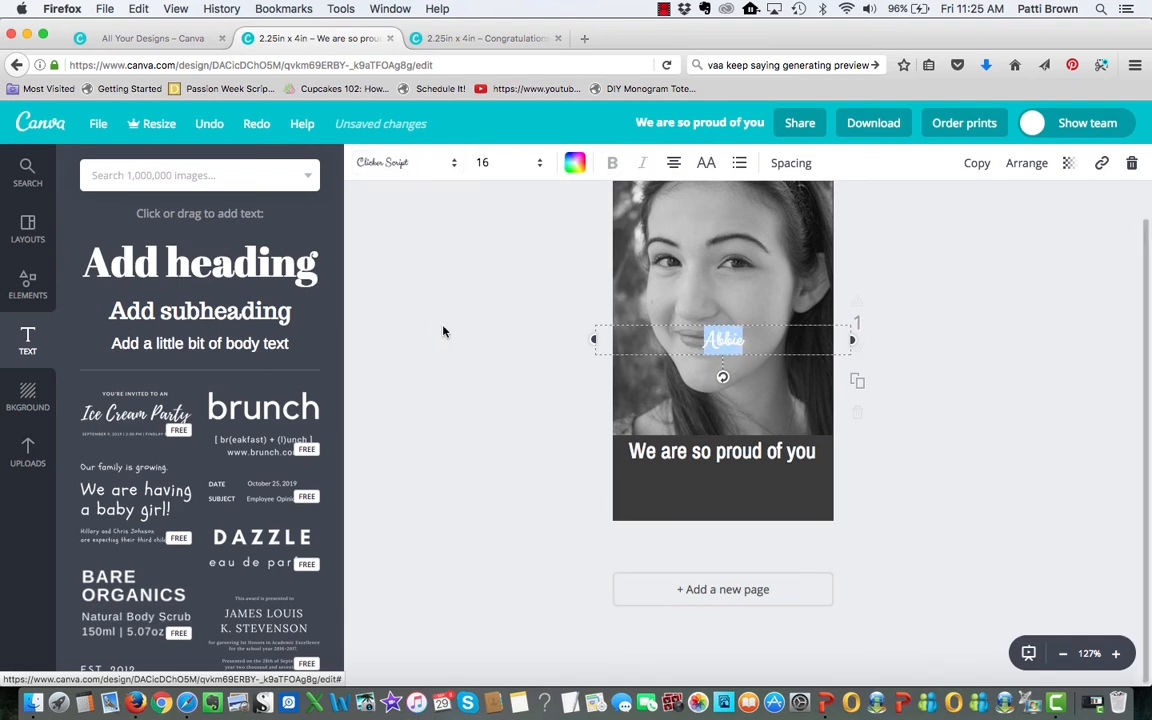
Set the first name's font size to 24 and place it beneath the "We are so proud of you" line.
{"action": "left_click", "coordinate": [486, 164]}
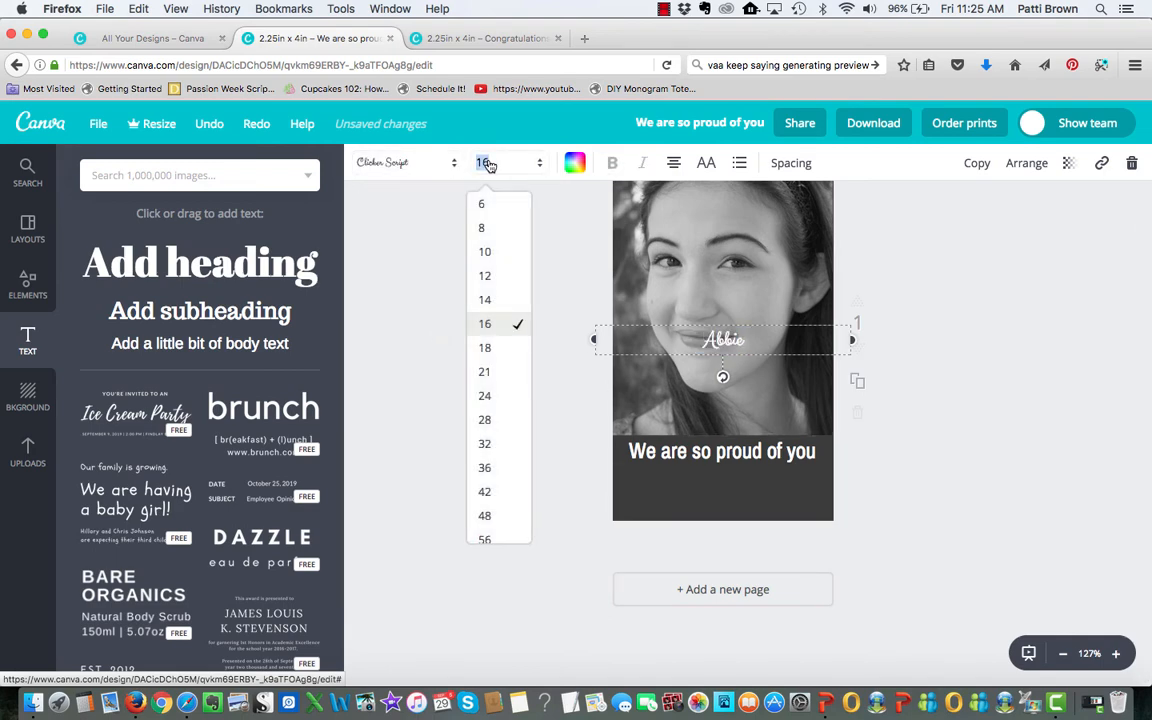
{"action": "left_click", "coordinate": [490, 393]}
{"action": "left_click_drag", "start_coordinate": [728, 360], "coordinate": [720, 497]}
{"action": "left_click", "coordinate": [475, 162]}
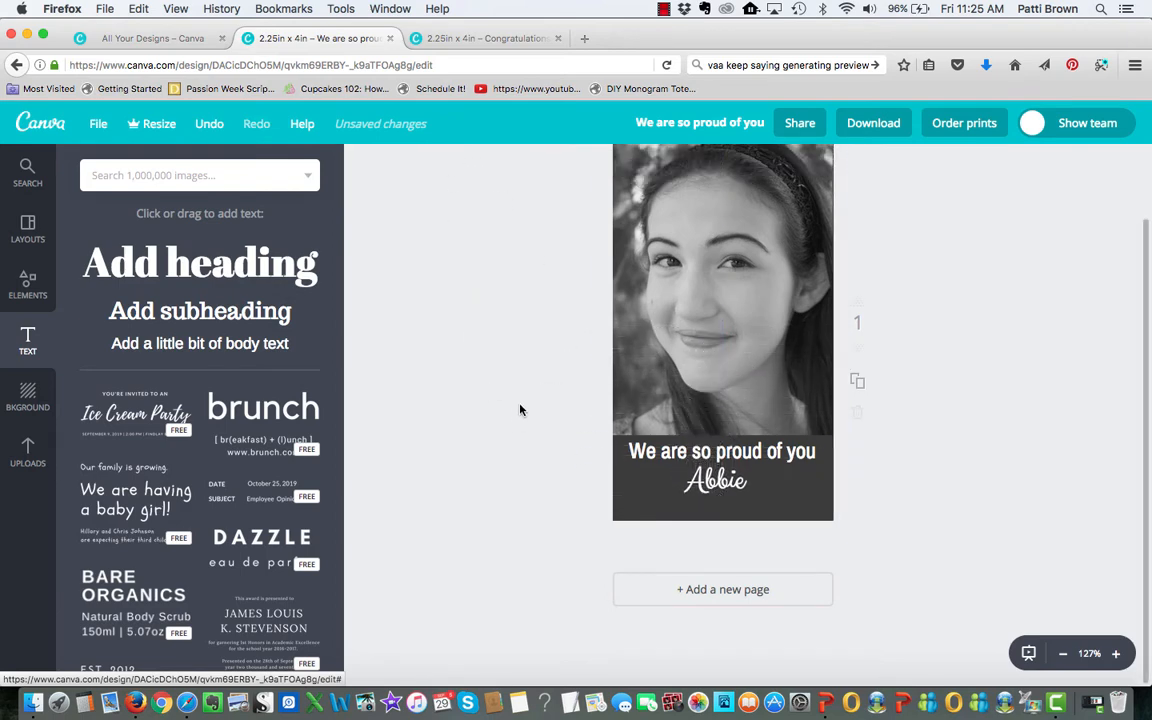
{"action": "scroll", "coordinate": [520, 410], "scroll_direction": "up", "scroll_amount": 3}
{"action": "left_click", "coordinate": [708, 573]}
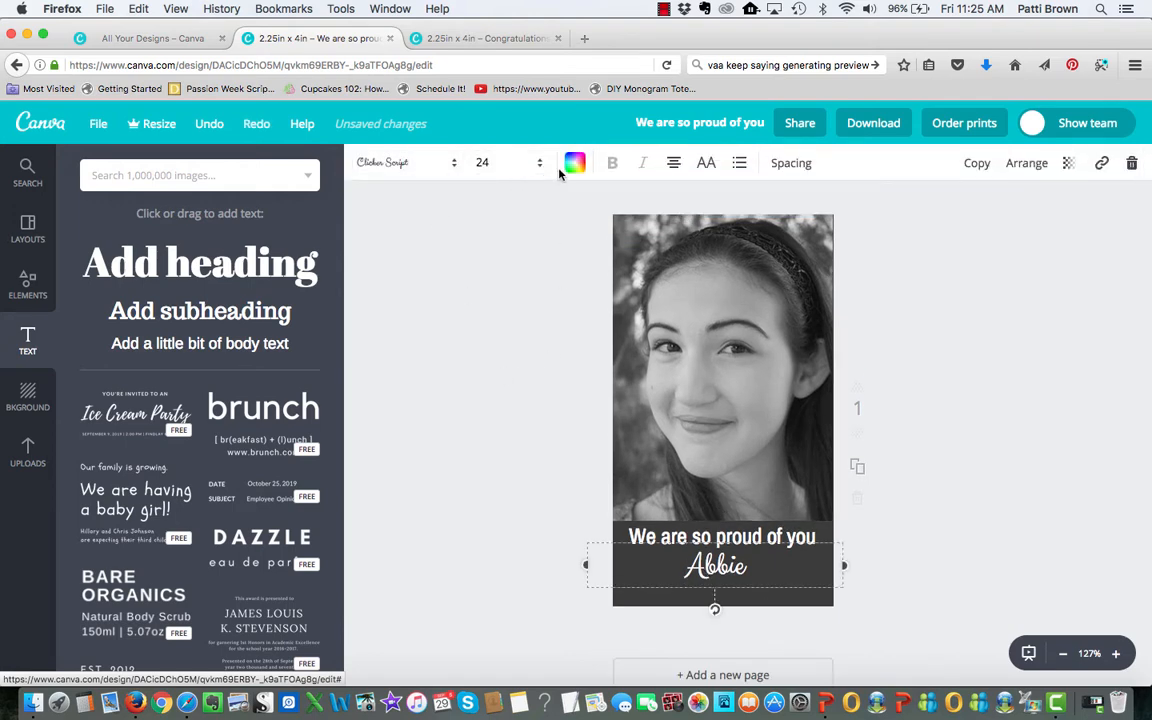
Add another body text box reading "Love Mama and Papa".
{"action": "left_click", "coordinate": [200, 343]}
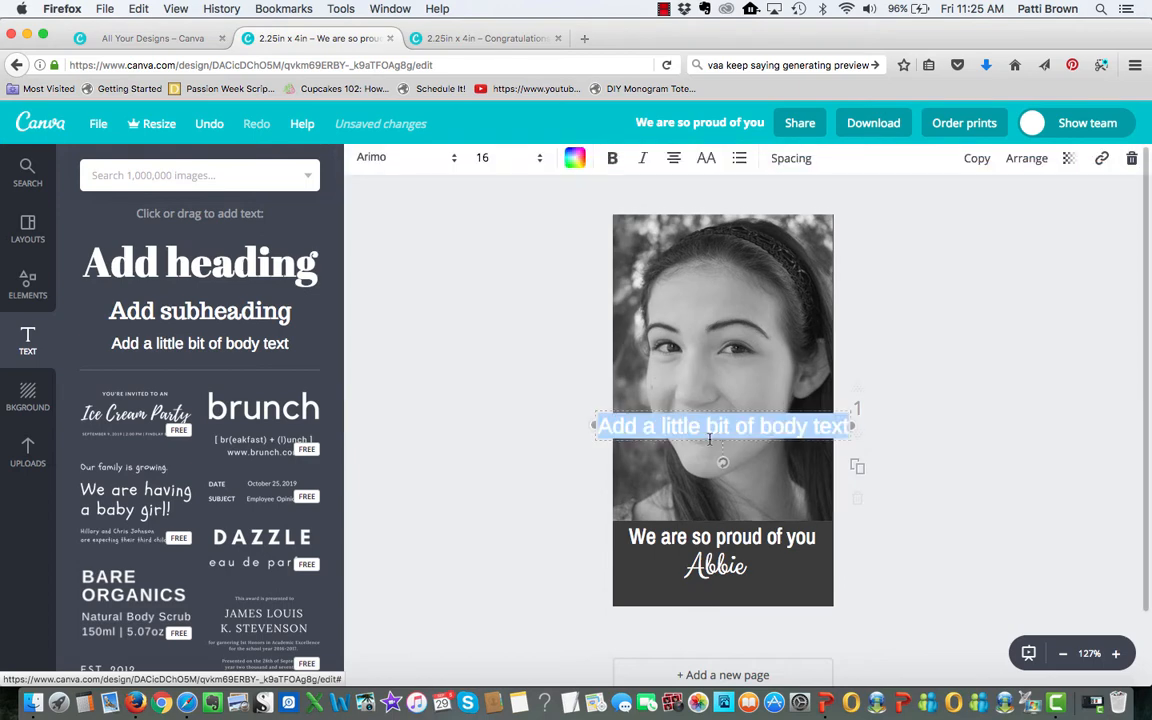
{"action": "type", "text": "Love Mama "}
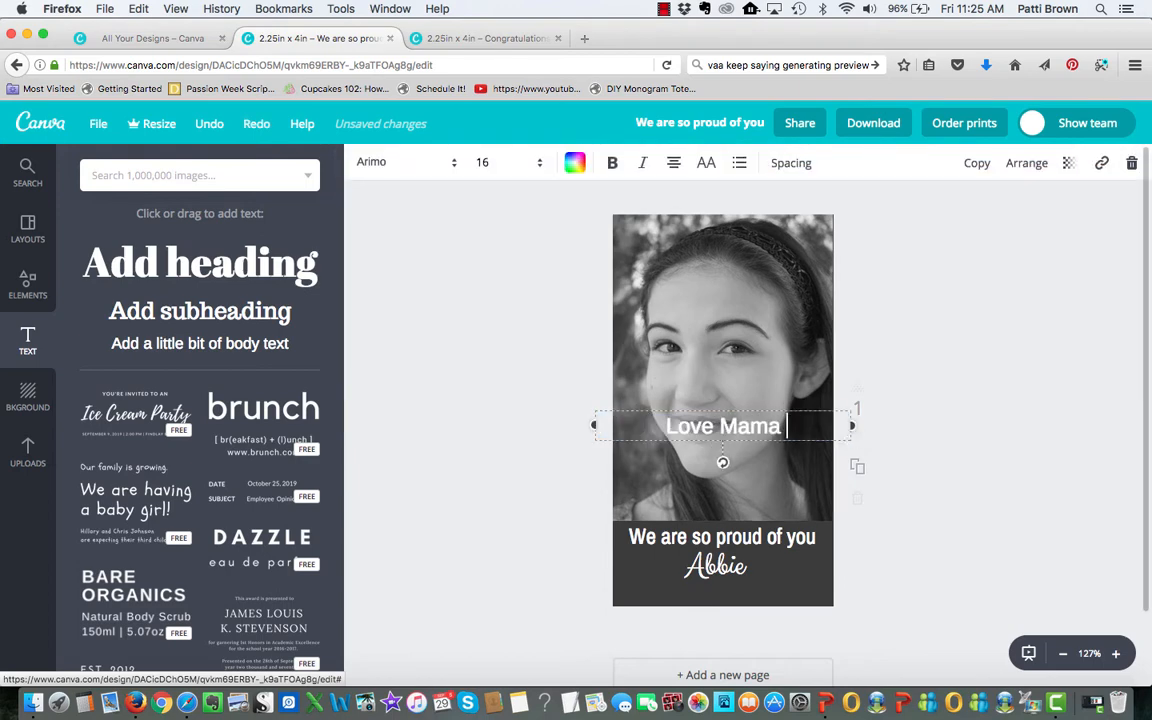
{"action": "type", "text": "and Pao"}
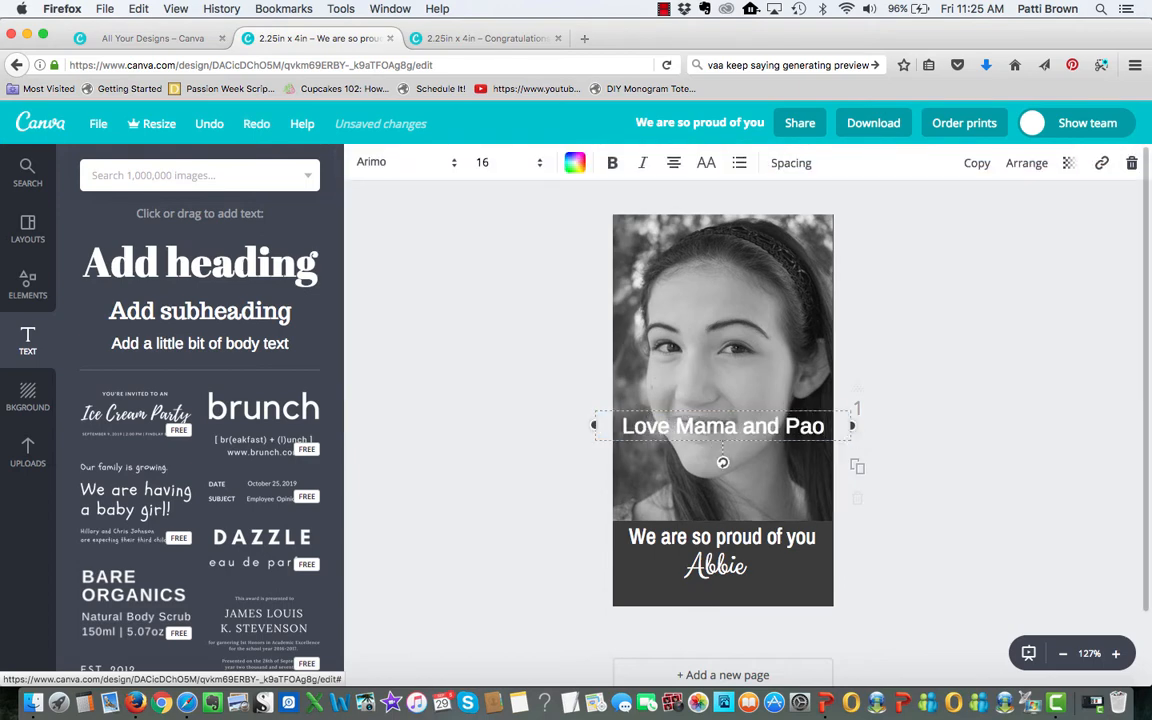
{"action": "key", "text": "BackSpace"}
{"action": "type", "text": "pa"}
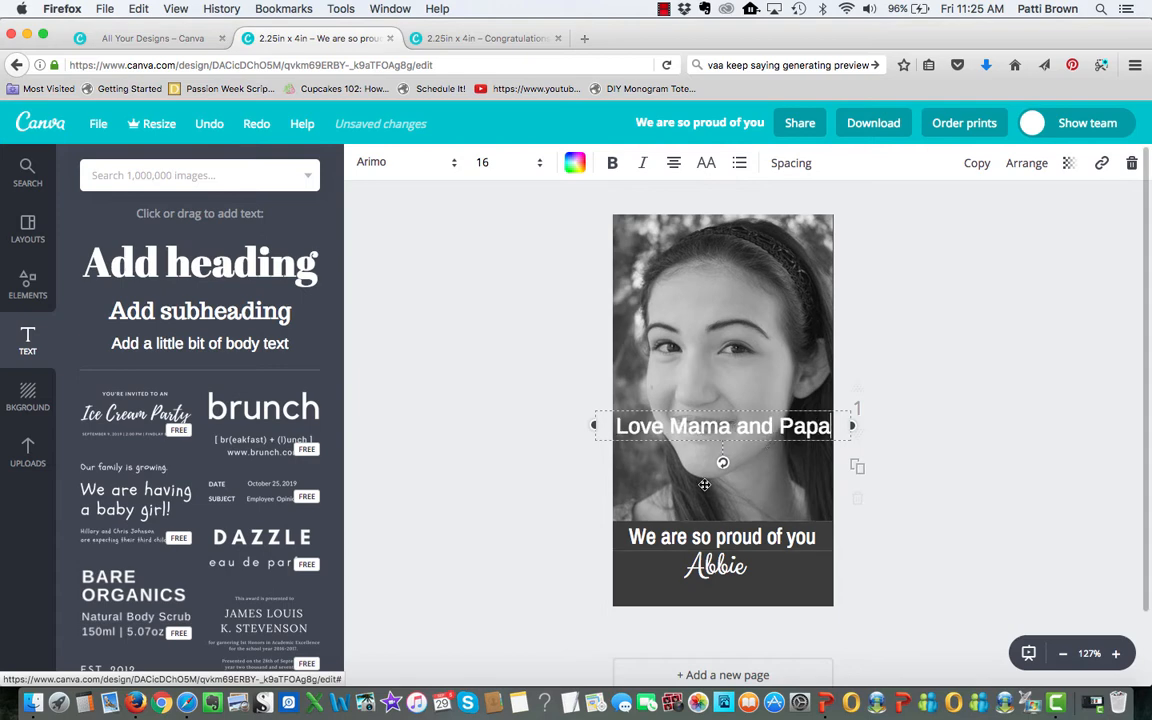
Set the "Love Mama and Papa" text to size 10 and center it on the grey band beneath the first name.
{"action": "left_click", "coordinate": [505, 163]}
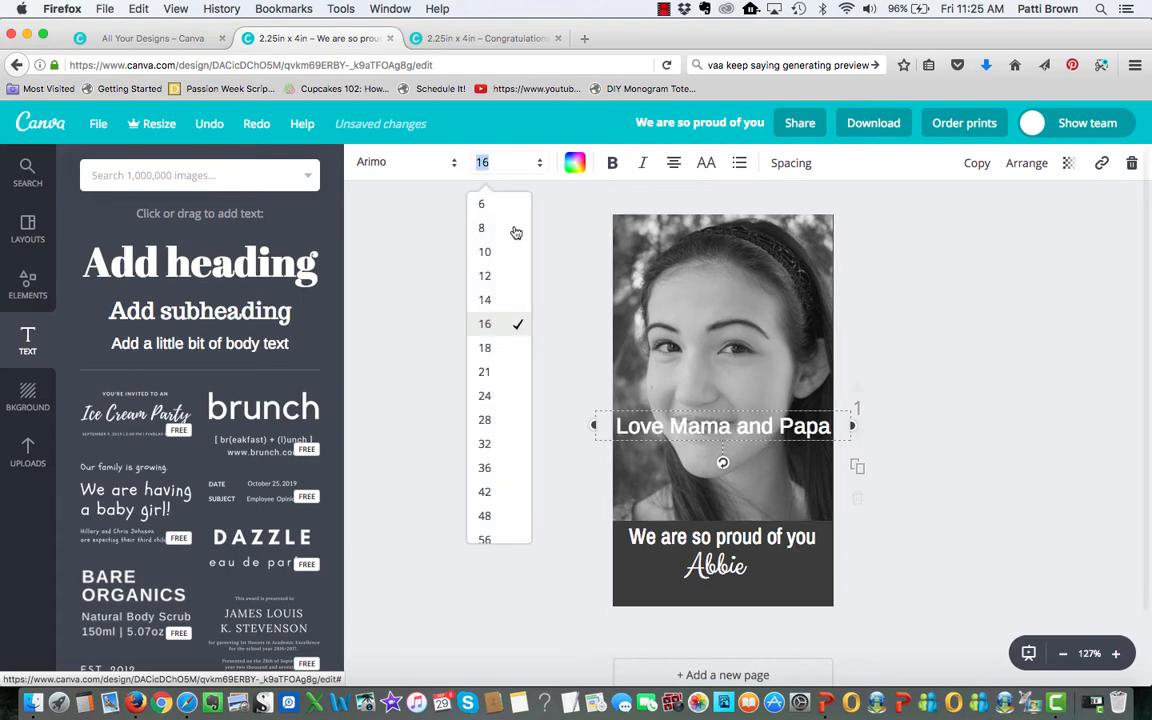
{"action": "left_click", "coordinate": [505, 253]}
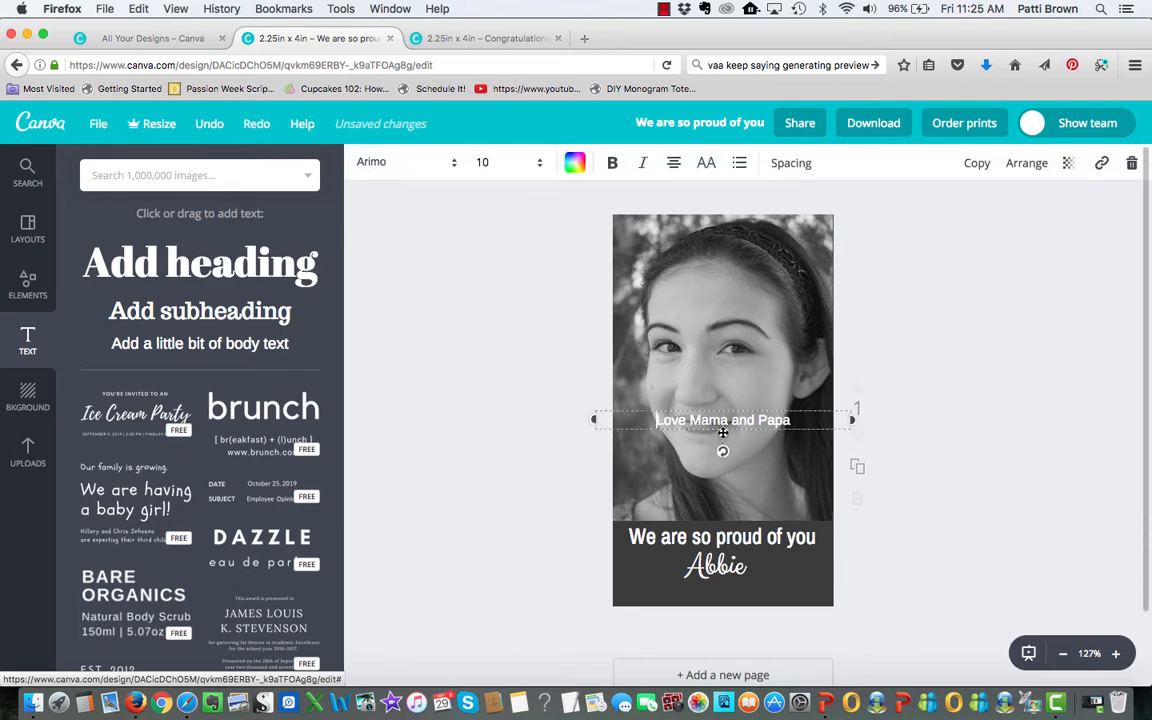
{"action": "left_click_drag", "start_coordinate": [722, 432], "coordinate": [724, 600]}
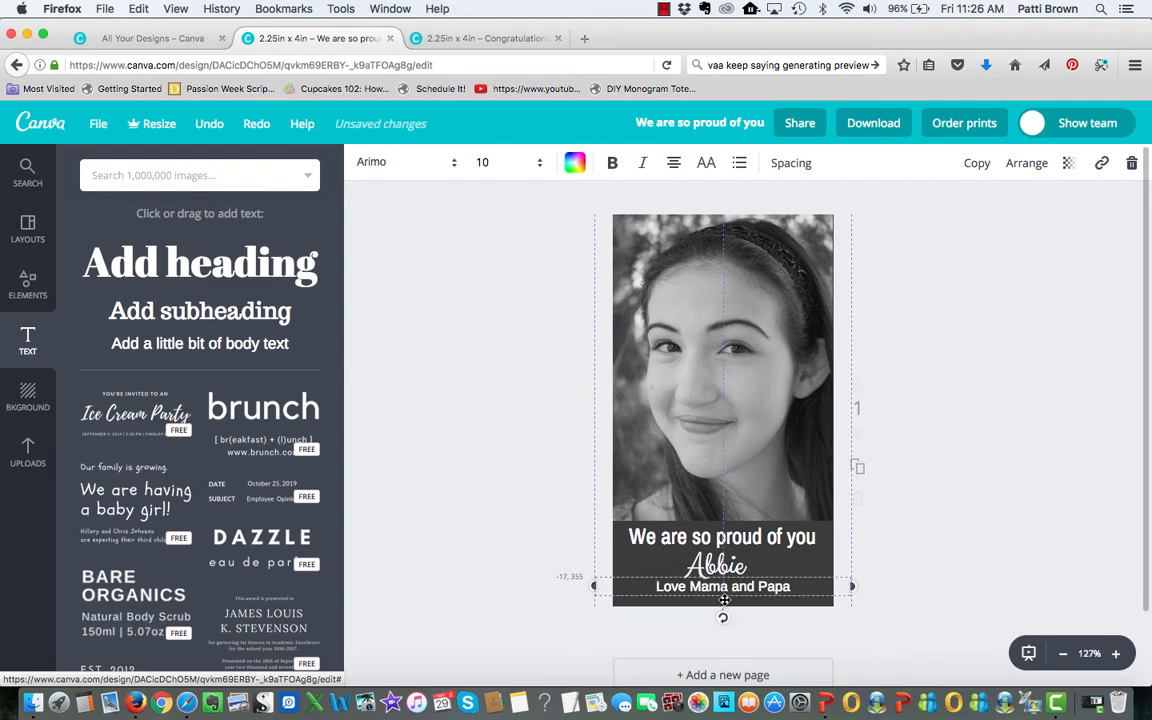
Move the "Love Mama and Papa" line slightly lower on the grey band and center the first name horizontally above it.
{"action": "mouse_move", "coordinate": [724, 600]}
{"action": "left_mouse_down"}
{"action": "mouse_move", "coordinate": [689, 604]}
{"action": "mouse_move", "coordinate": [718, 590]}
{"action": "mouse_move", "coordinate": [720, 603]}
{"action": "left_mouse_up"}
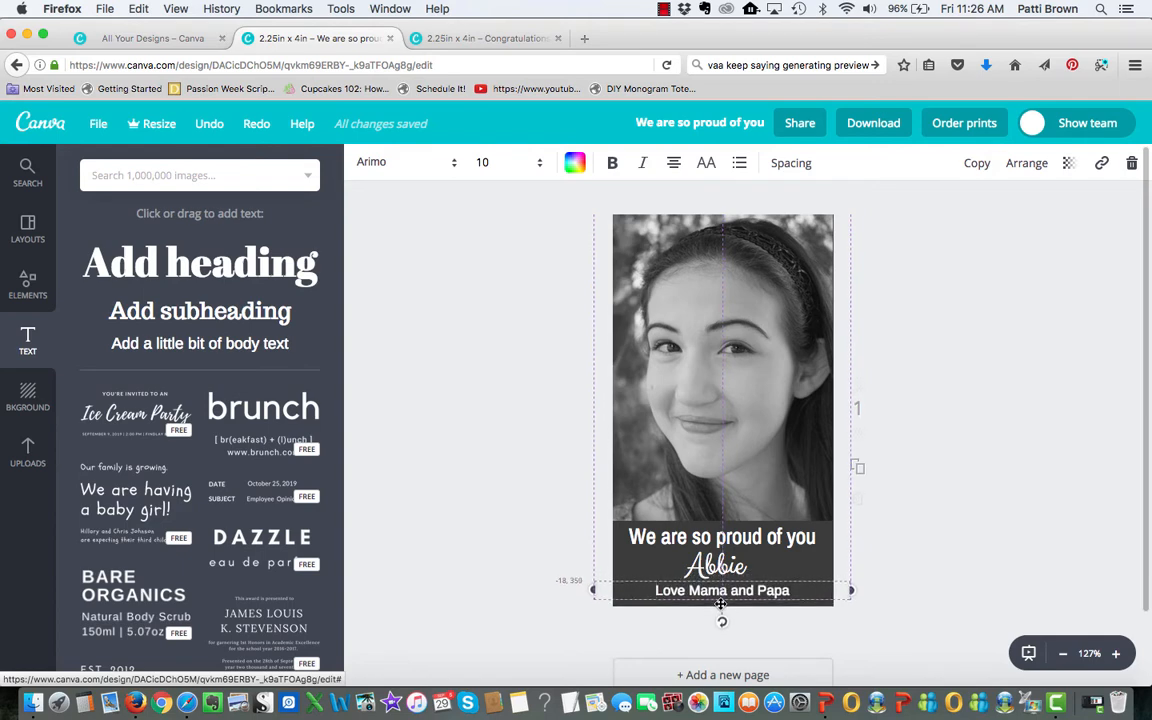
{"action": "left_click_drag", "start_coordinate": [720, 603], "coordinate": [725, 566]}
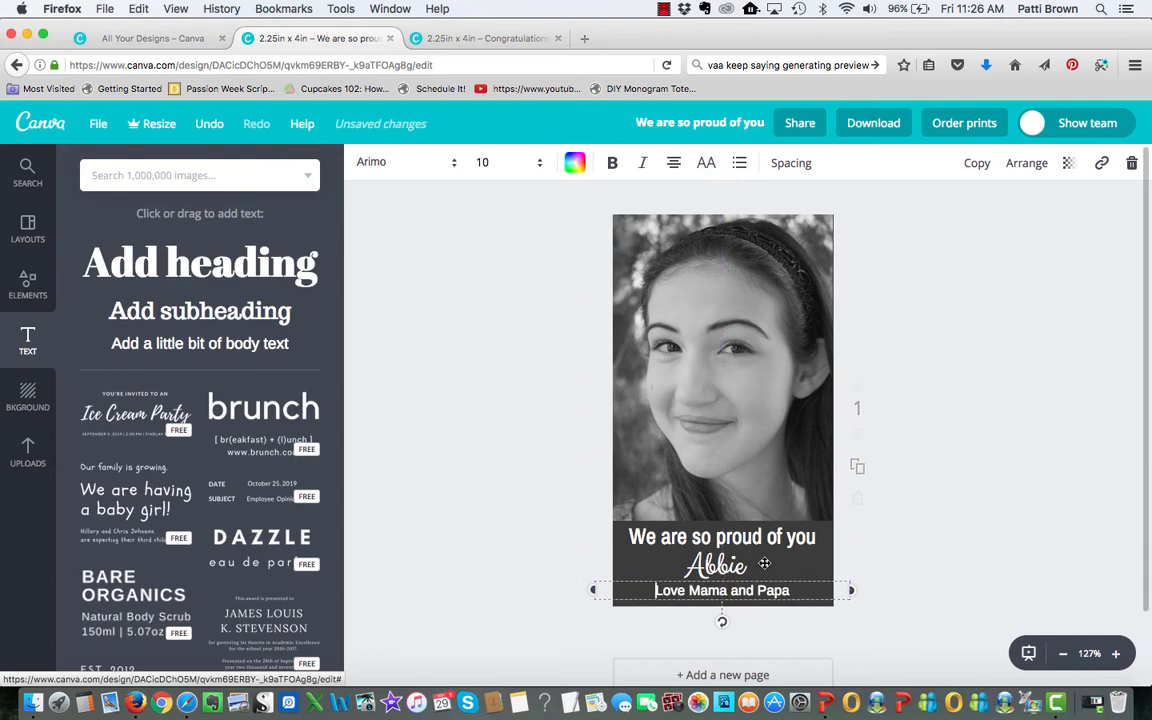
{"action": "left_click", "coordinate": [917, 553]}
{"action": "left_click", "coordinate": [723, 566]}
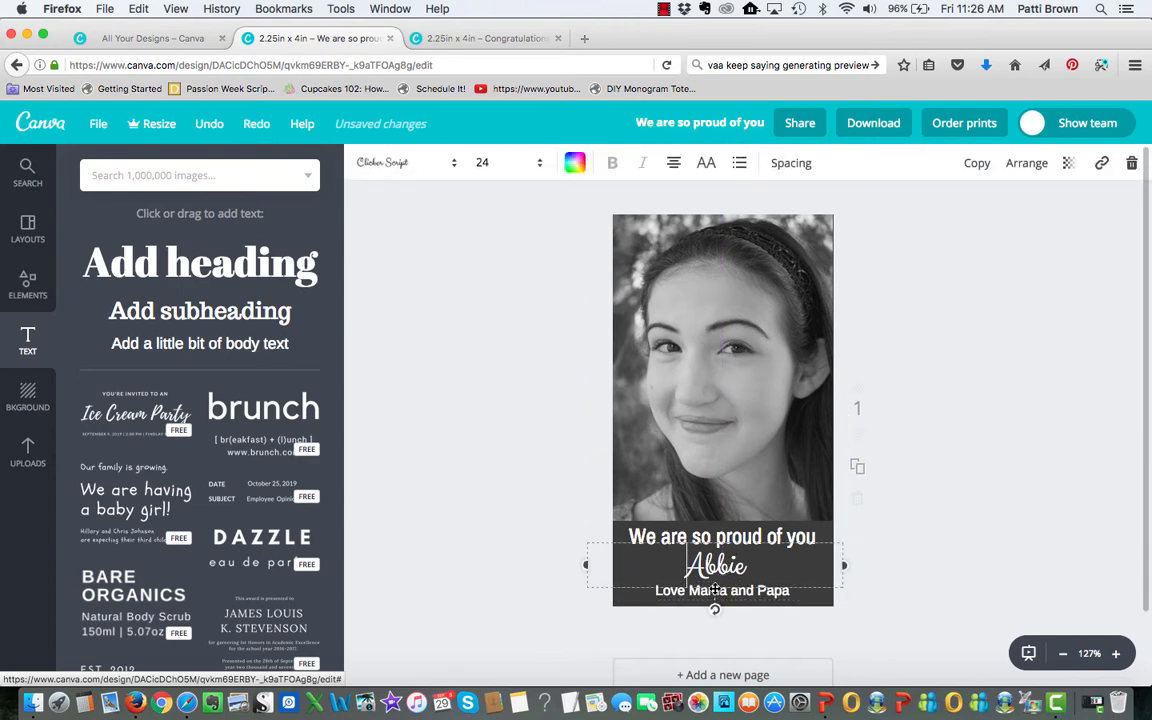
{"action": "left_click_drag", "start_coordinate": [715, 589], "coordinate": [719, 590]}
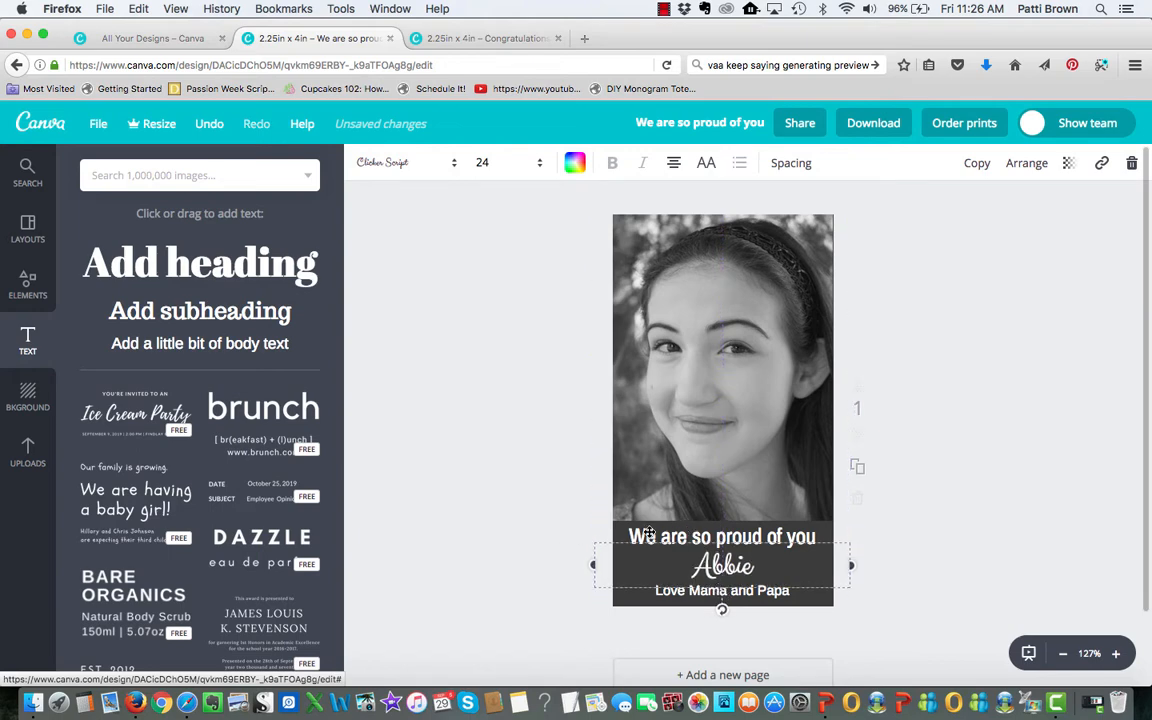
{"action": "double_click", "coordinate": [681, 508]}
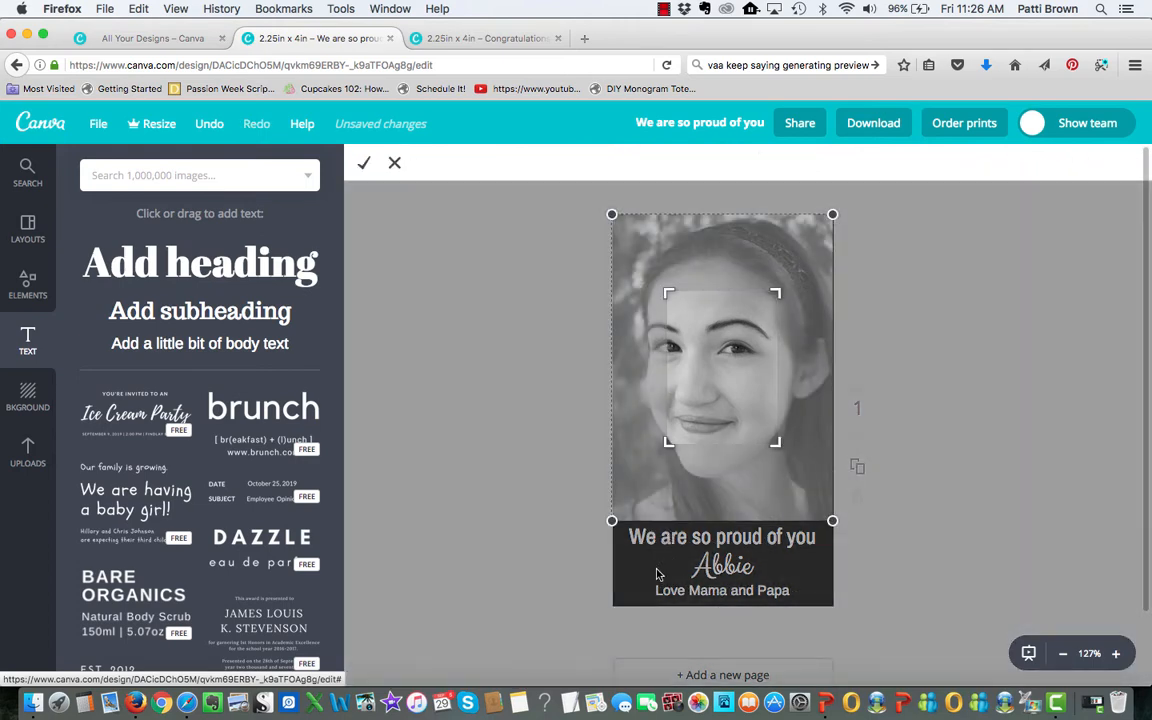
{"action": "left_click", "coordinate": [390, 165]}
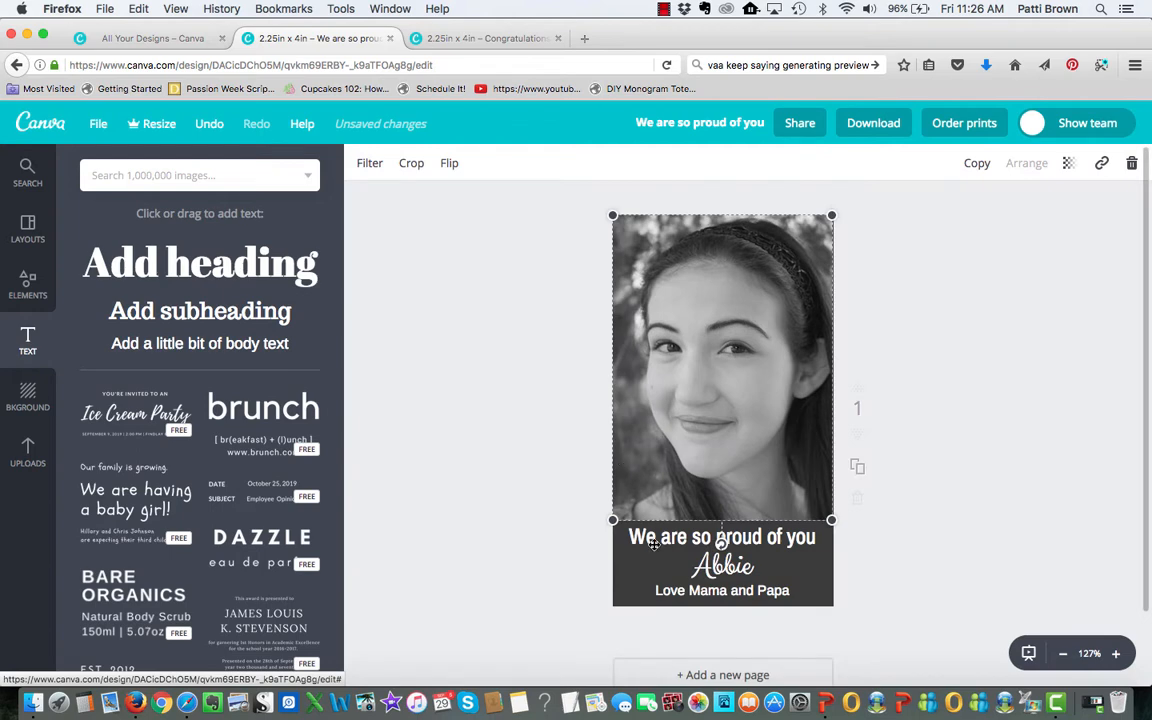
{"action": "left_click", "coordinate": [693, 562]}
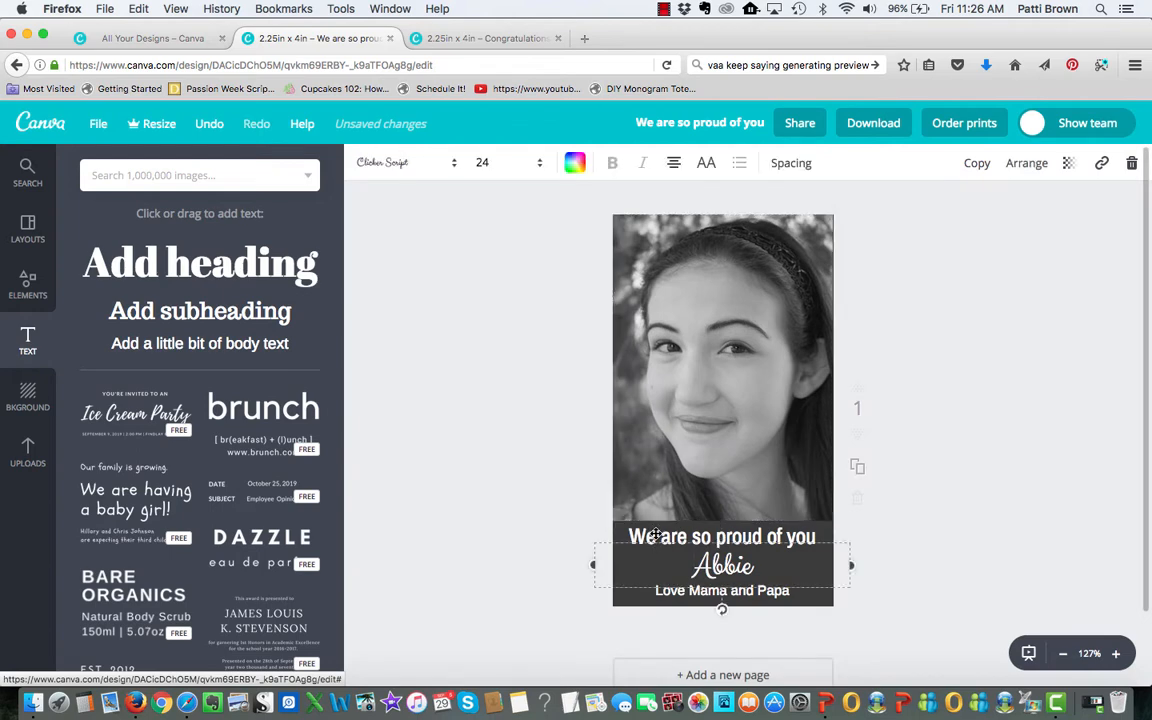
{"action": "left_click", "coordinate": [906, 507]}
Align the "We are so proud of you" text with the vertical center line of the ad.
{"action": "left_click", "coordinate": [771, 540]}
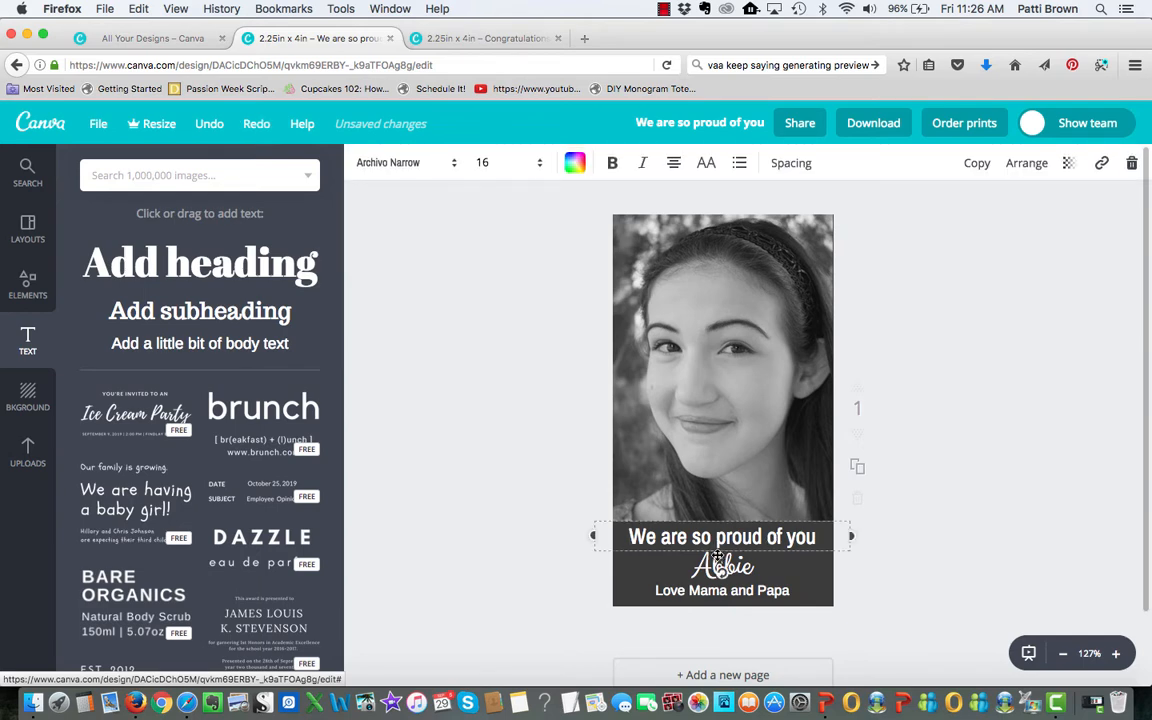
{"action": "left_click_drag", "start_coordinate": [721, 557], "coordinate": [719, 557]}
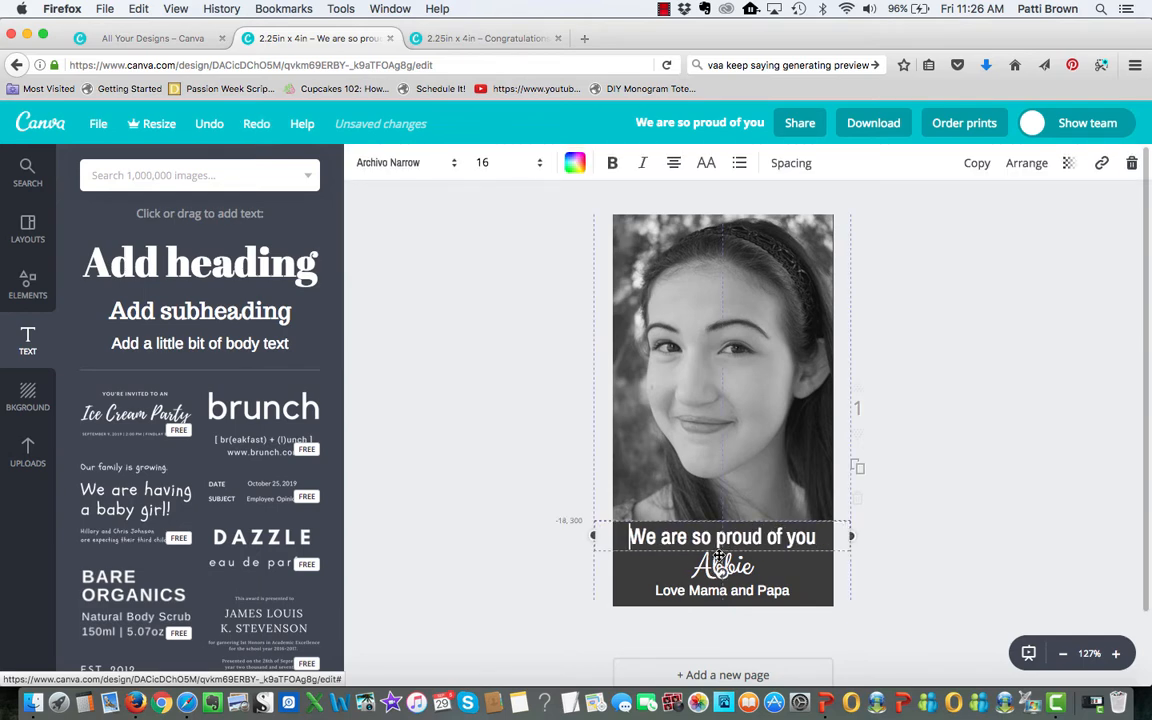
{"action": "left_click", "coordinate": [938, 555]}
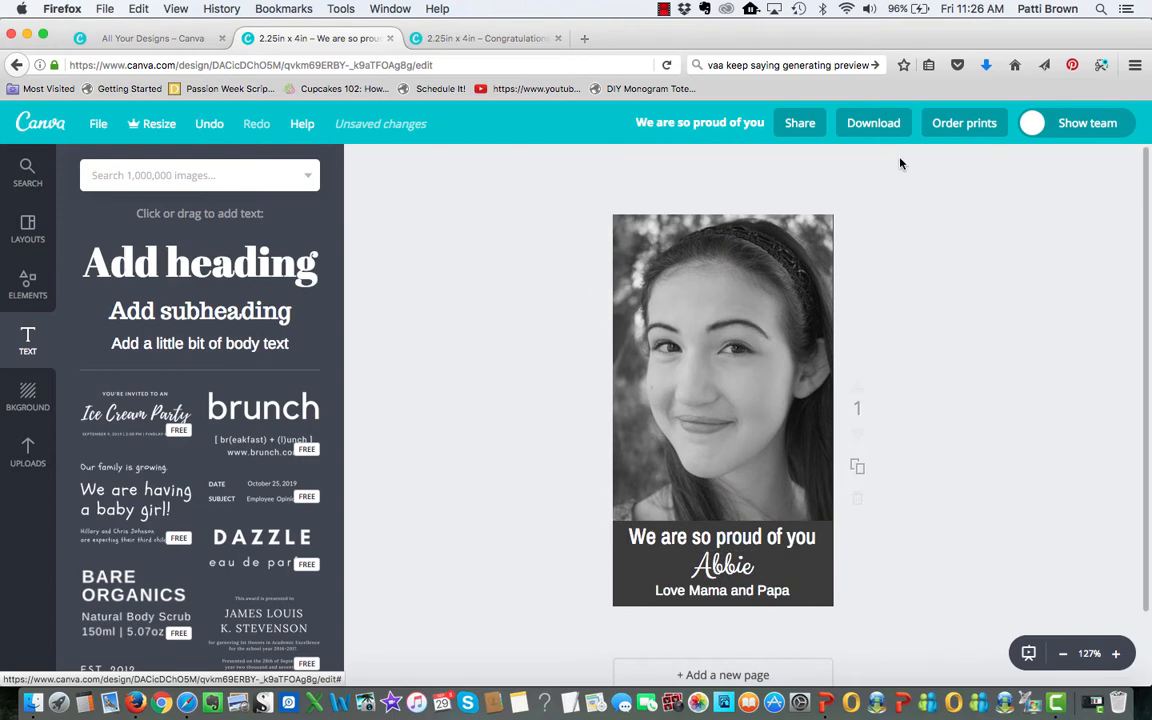
Download the finished headshot ad as a JPG file.
{"action": "left_click", "coordinate": [872, 122]}
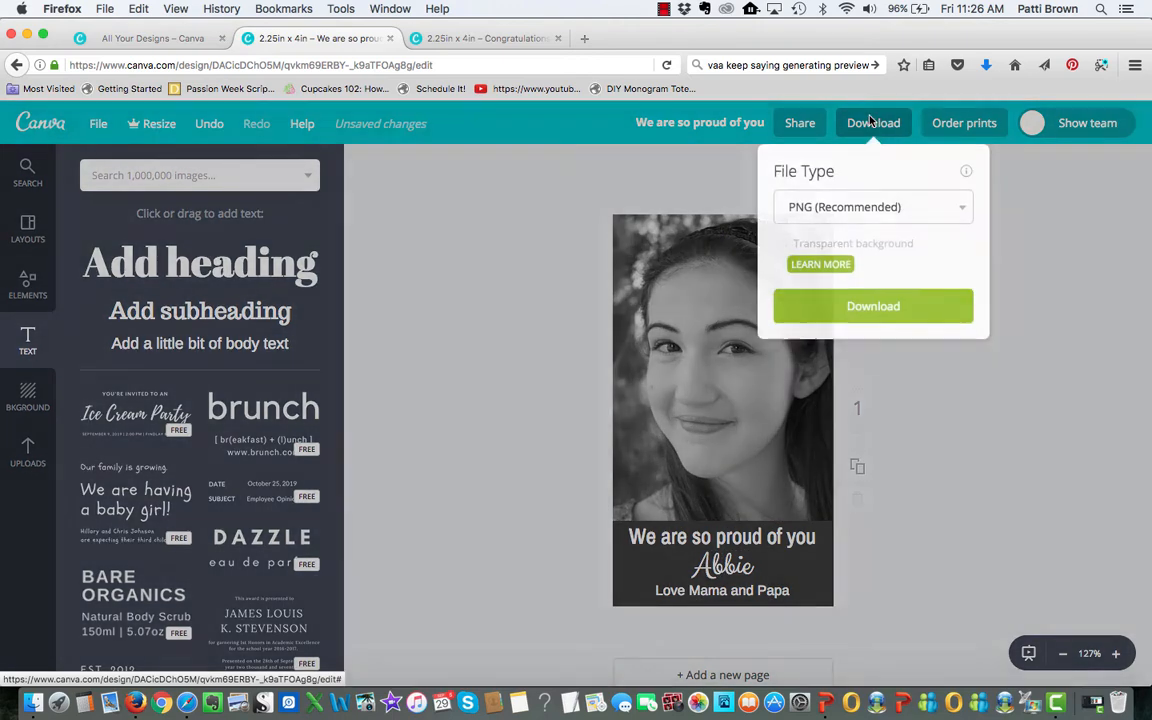
{"action": "left_click", "coordinate": [945, 210]}
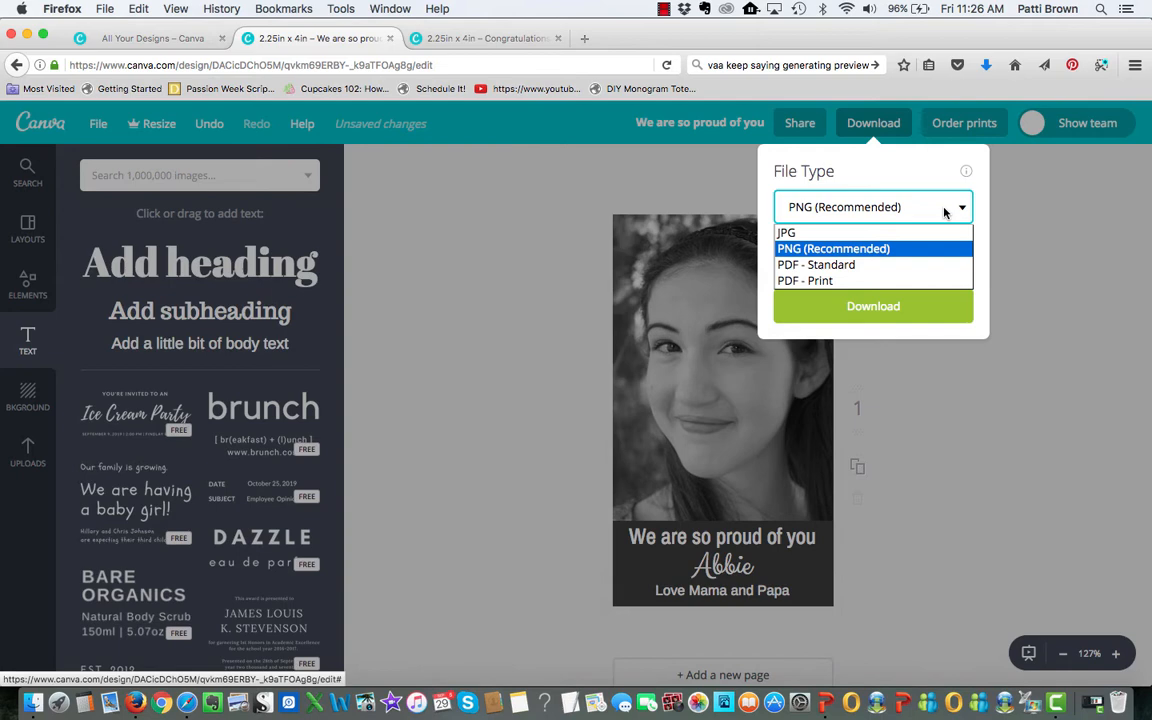
{"action": "left_click", "coordinate": [895, 232]}
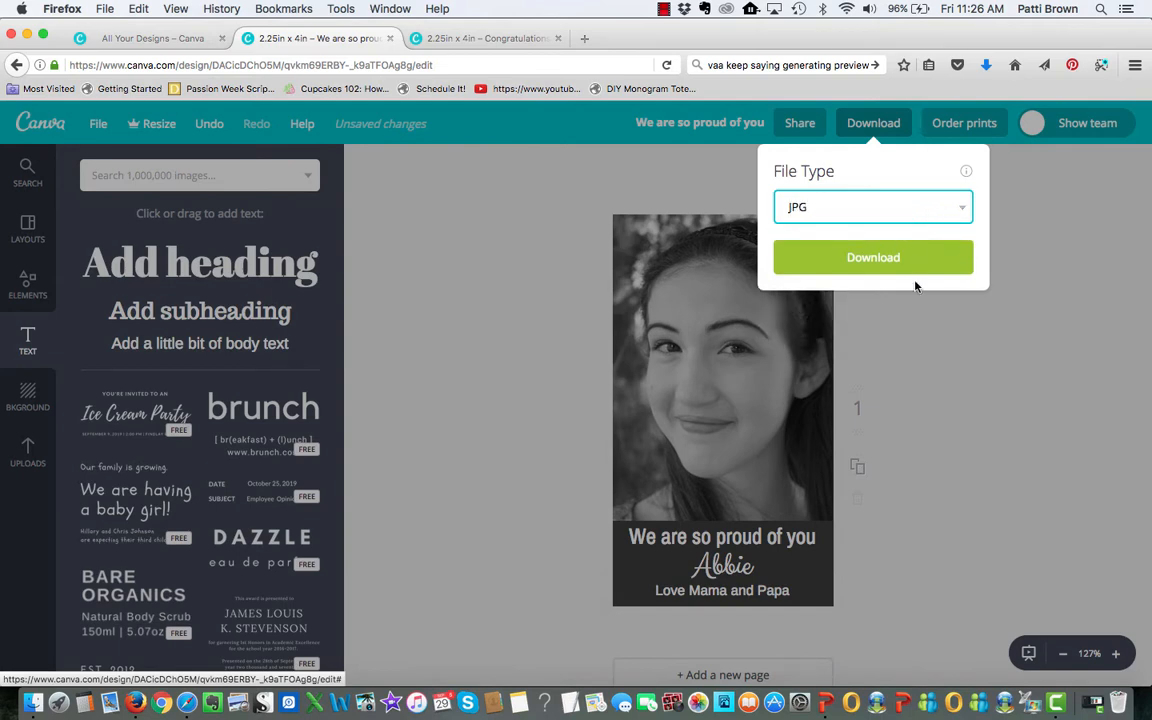
{"action": "left_click", "coordinate": [905, 262]}
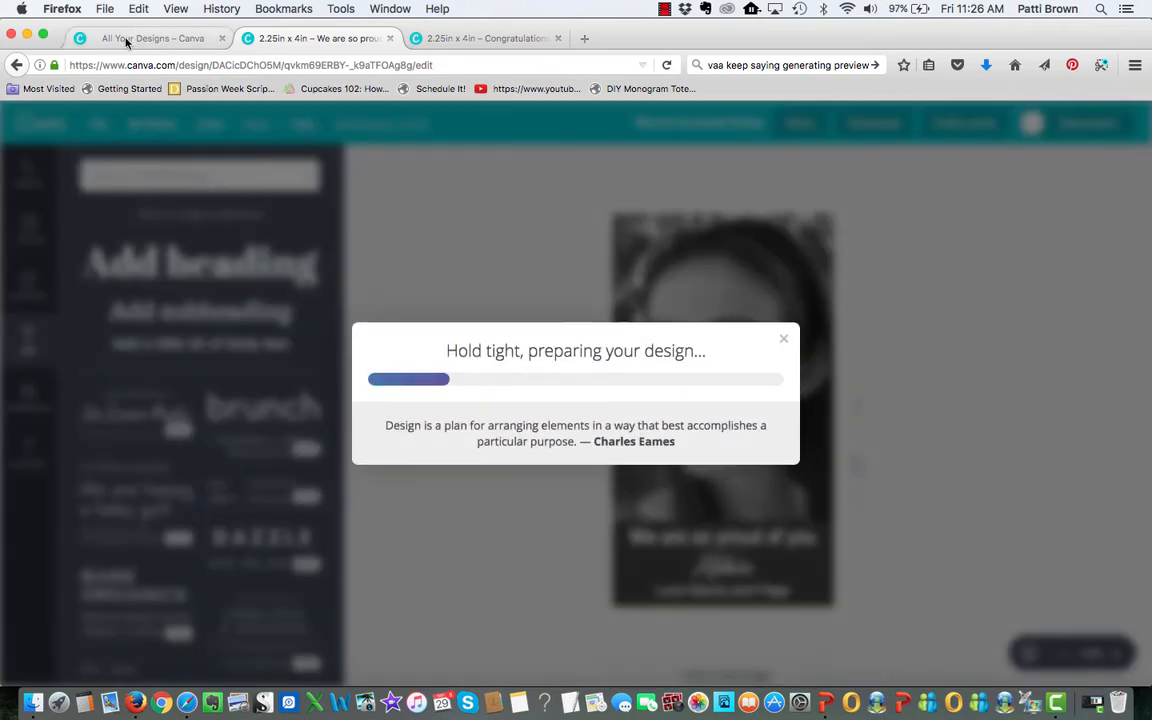
Switch to the ad sponsorship form in PowerPoint to look at the available ad sizes, and return to Firefox.
{"action": "left_click", "coordinate": [127, 40]}
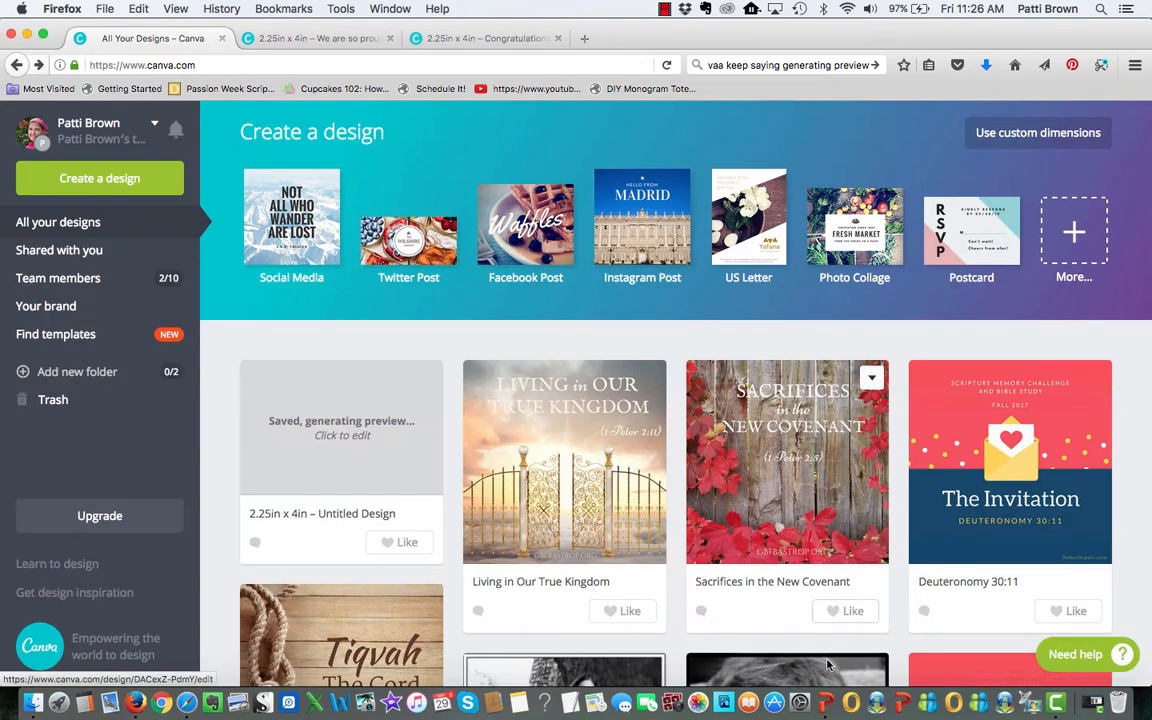
{"action": "left_click", "coordinate": [724, 703]}
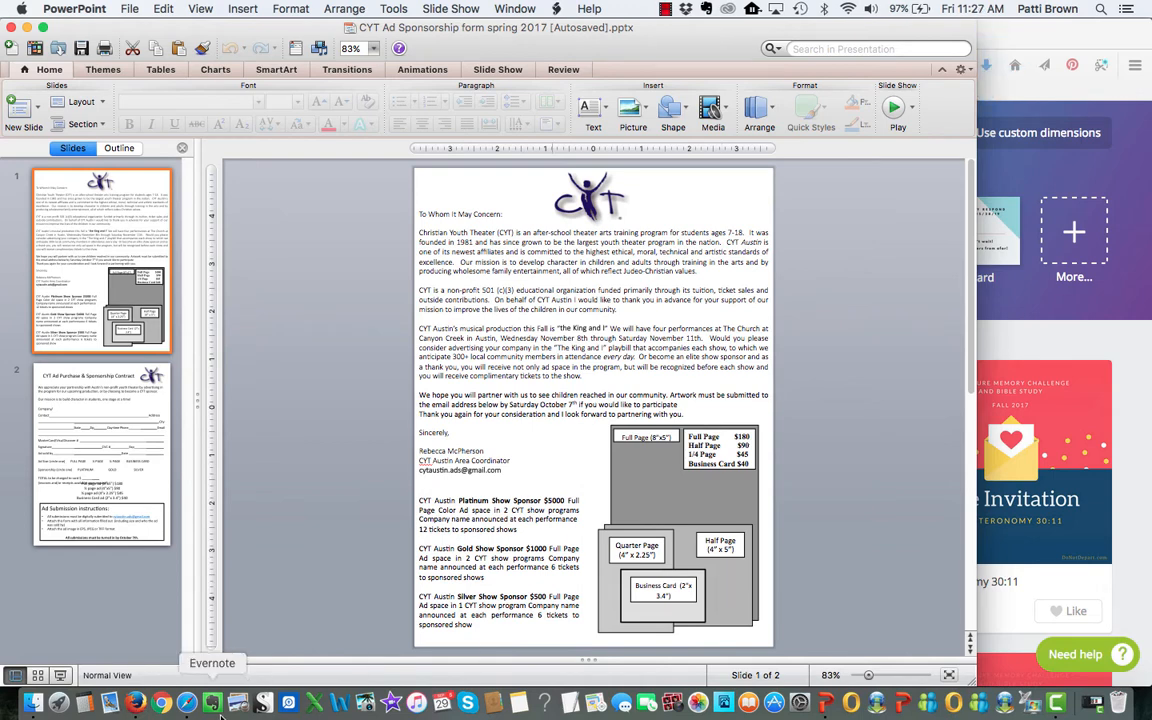
{"action": "left_click", "coordinate": [132, 708]}
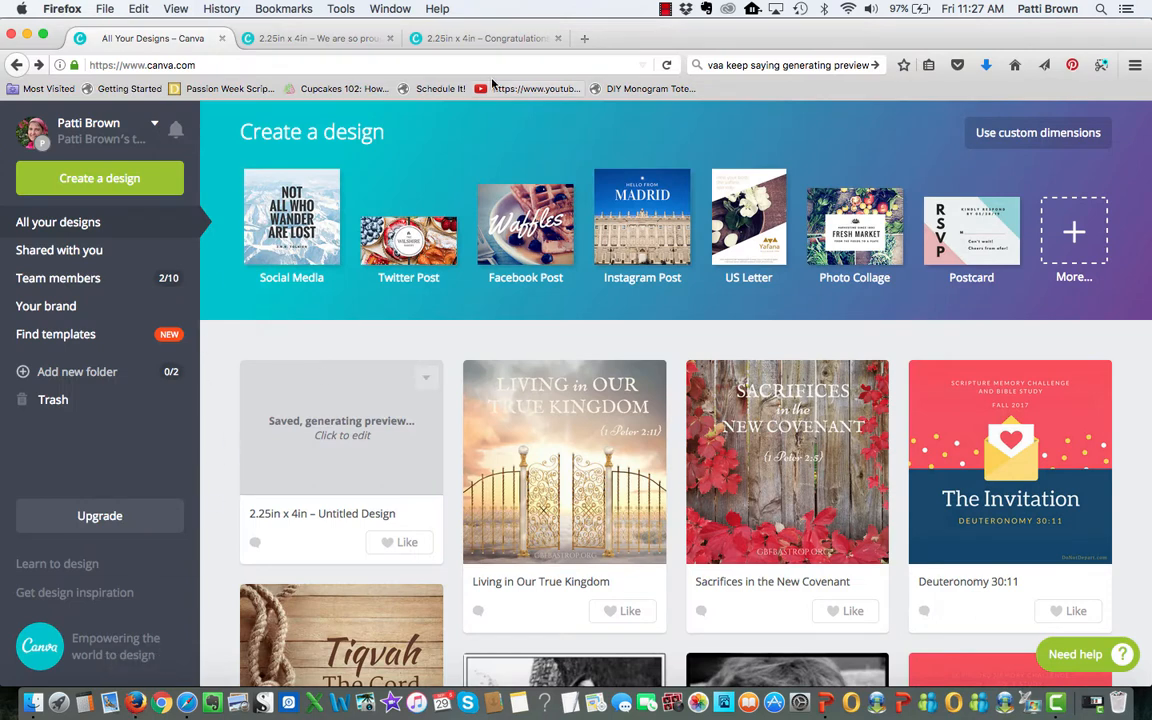
Dismiss the download notices on the congratulations ad and the headshot ad and review both finished designs.
{"action": "left_click", "coordinate": [452, 38]}
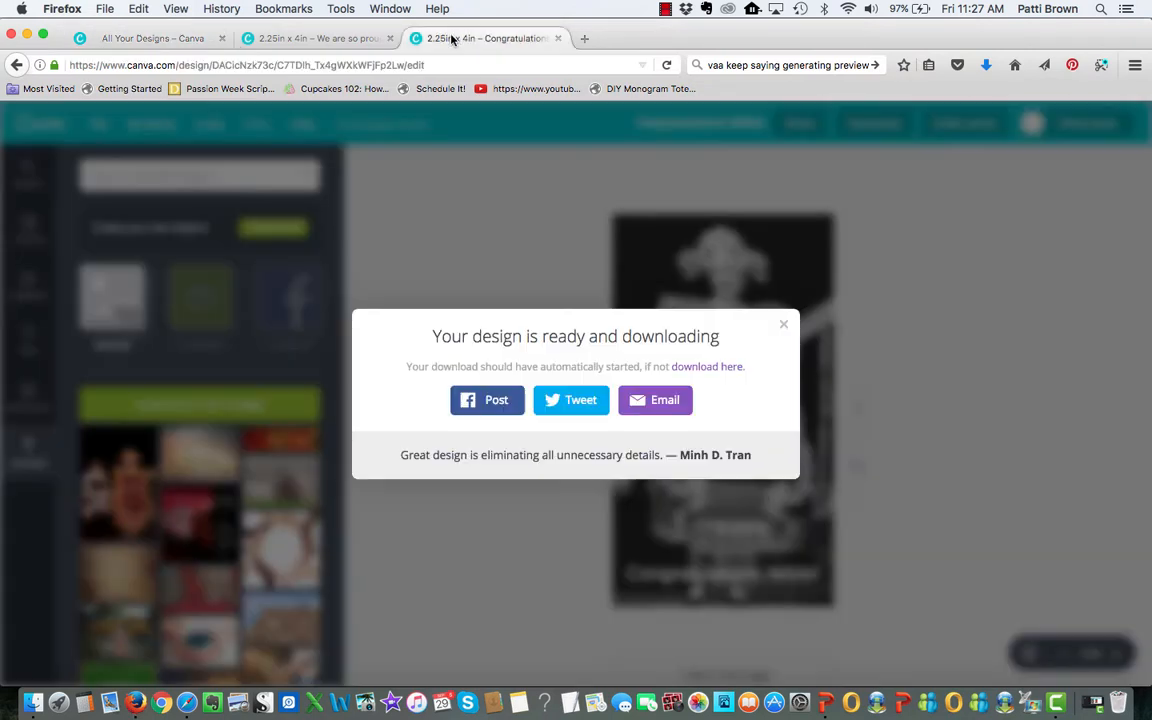
{"action": "left_click", "coordinate": [786, 326]}
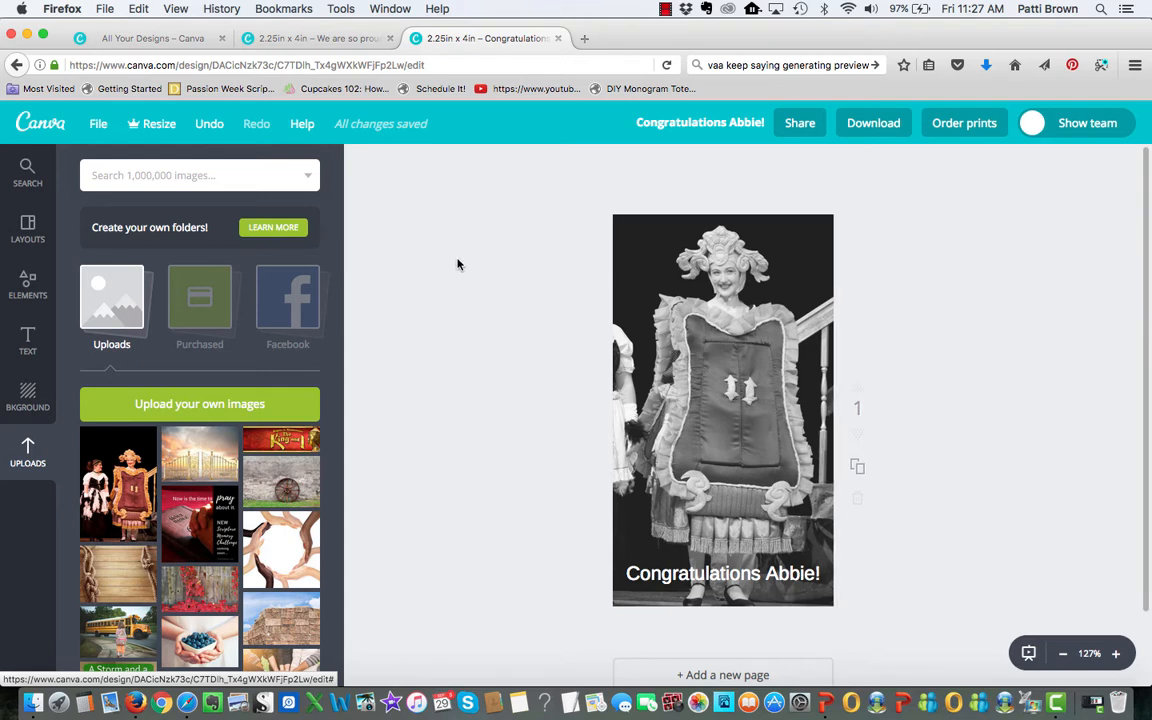
{"action": "left_click", "coordinate": [341, 39]}
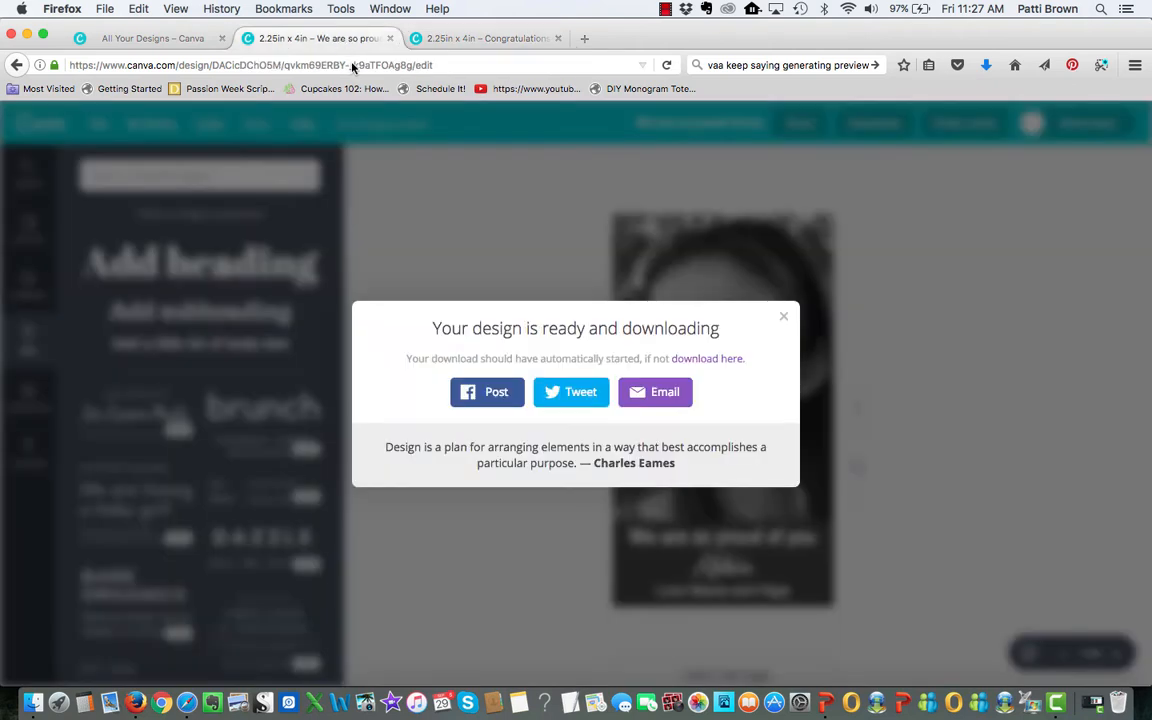
{"action": "left_click", "coordinate": [427, 231]}
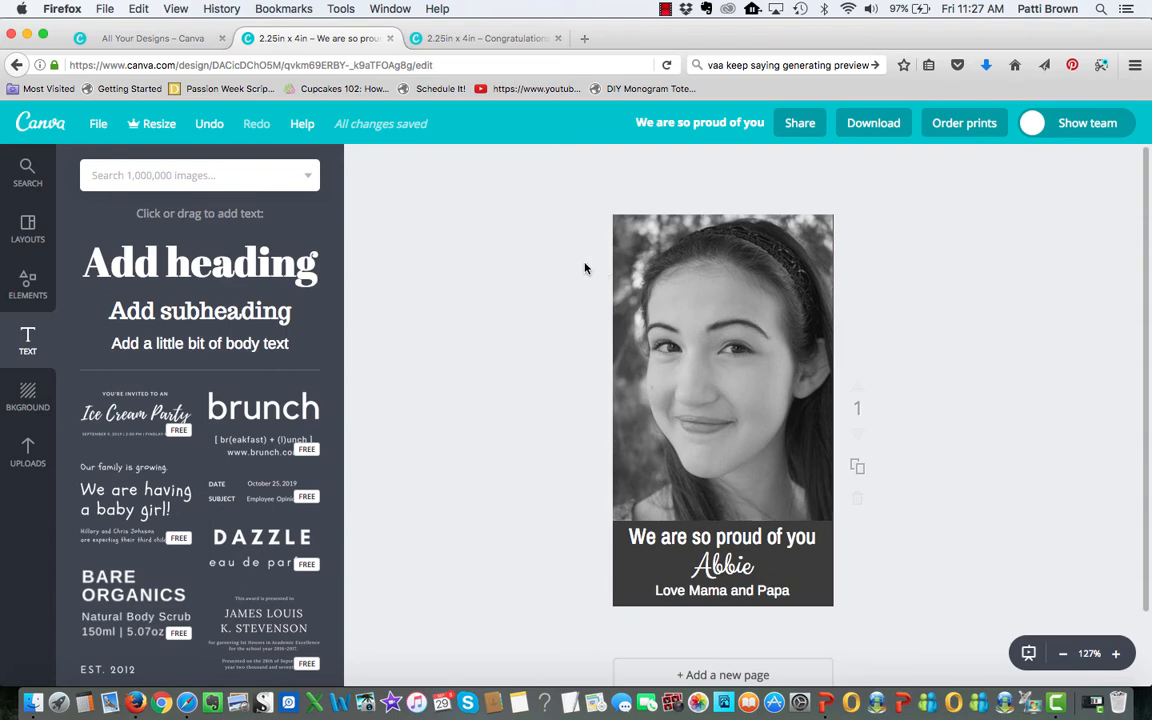
{"action": "left_click", "coordinate": [474, 40]}
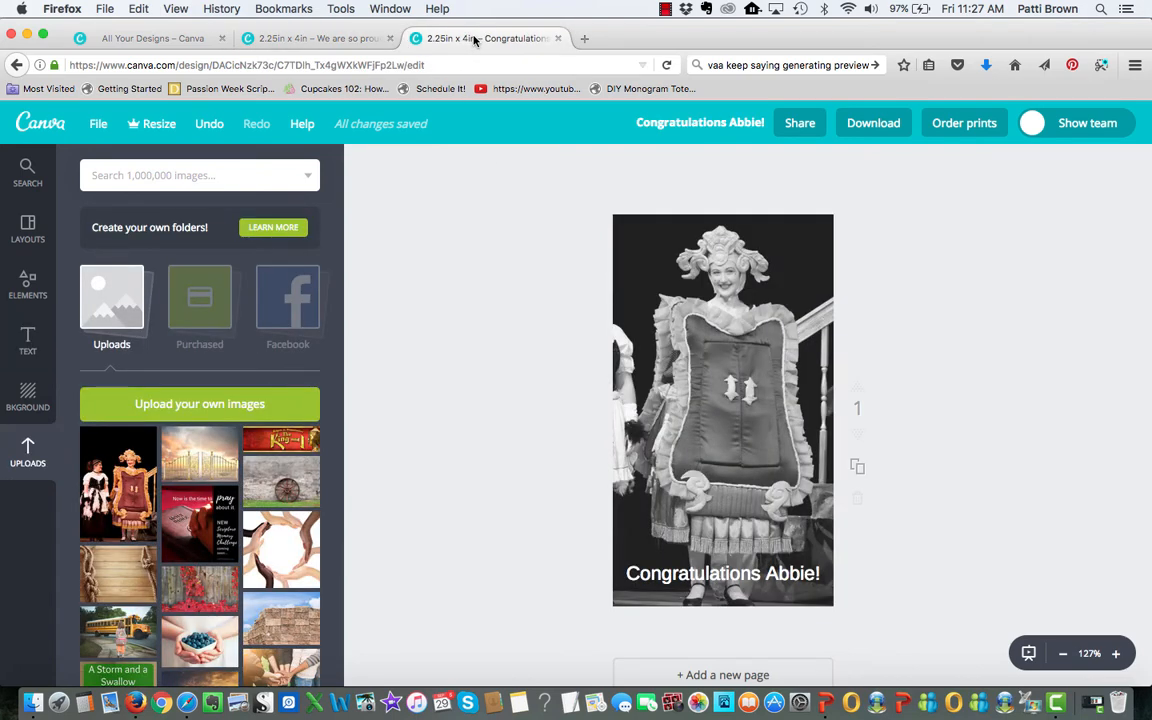
Check the half-page ad dimensions in the PowerPoint sponsorship form and return to the Canva designs overview in Firefox.
{"action": "left_click", "coordinate": [131, 39]}
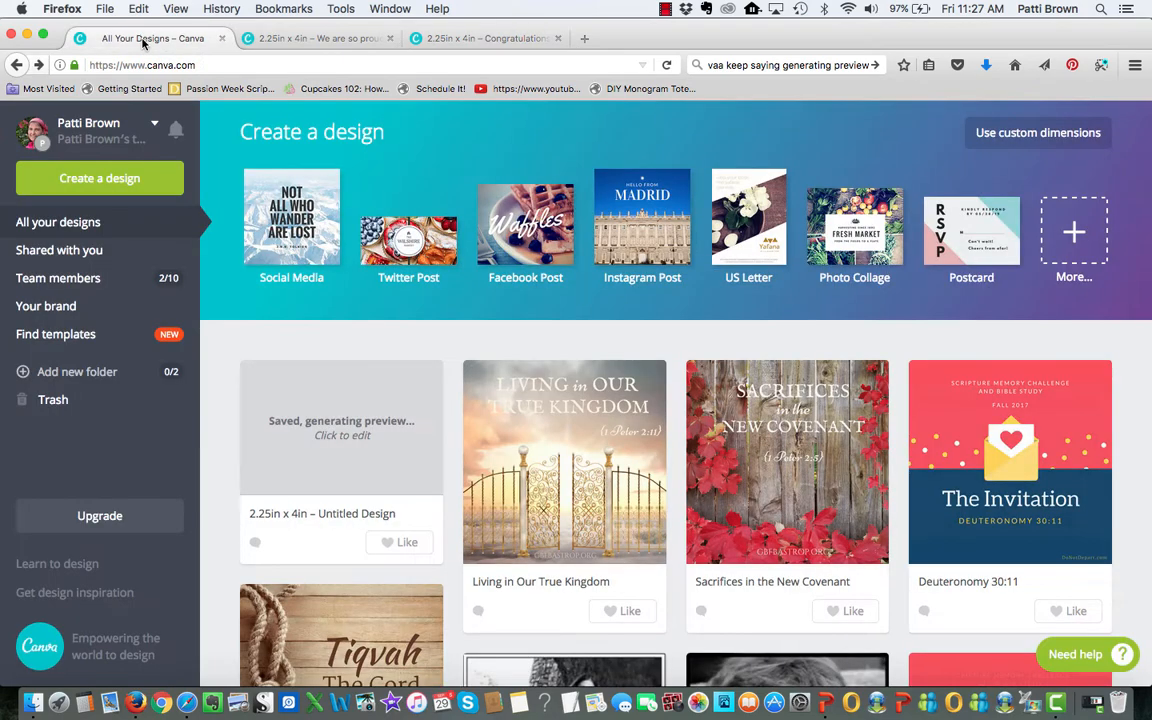
{"action": "left_click", "coordinate": [822, 710]}
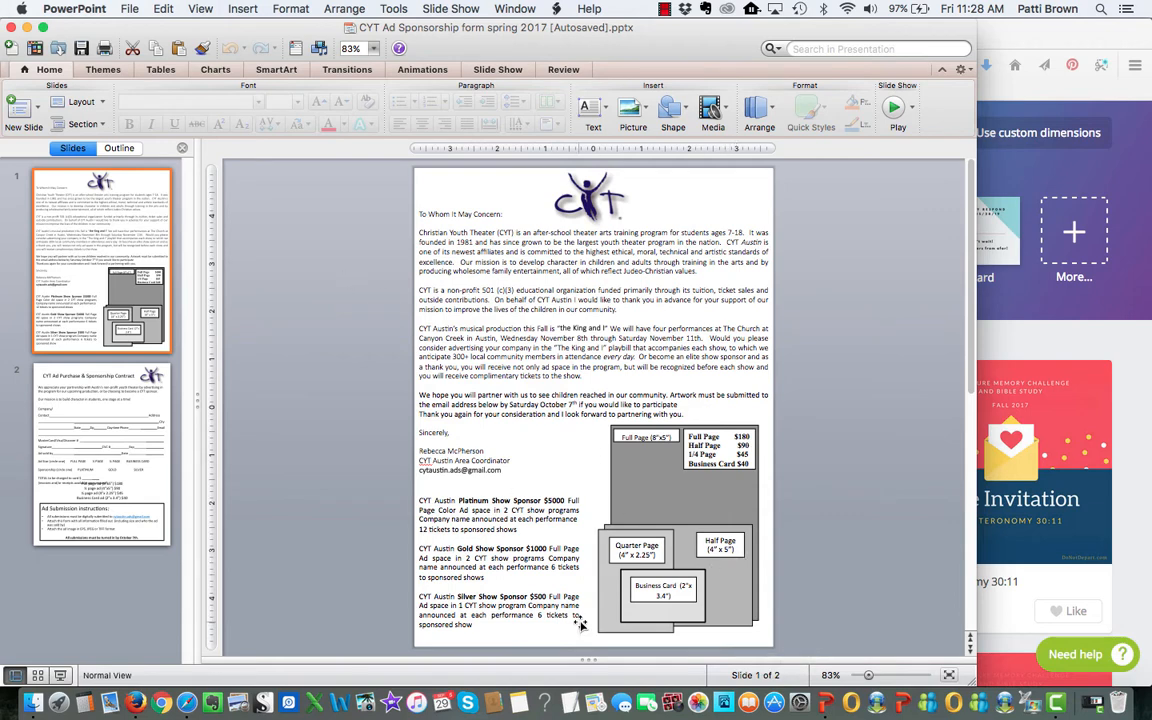
{"action": "left_click", "coordinate": [137, 705]}
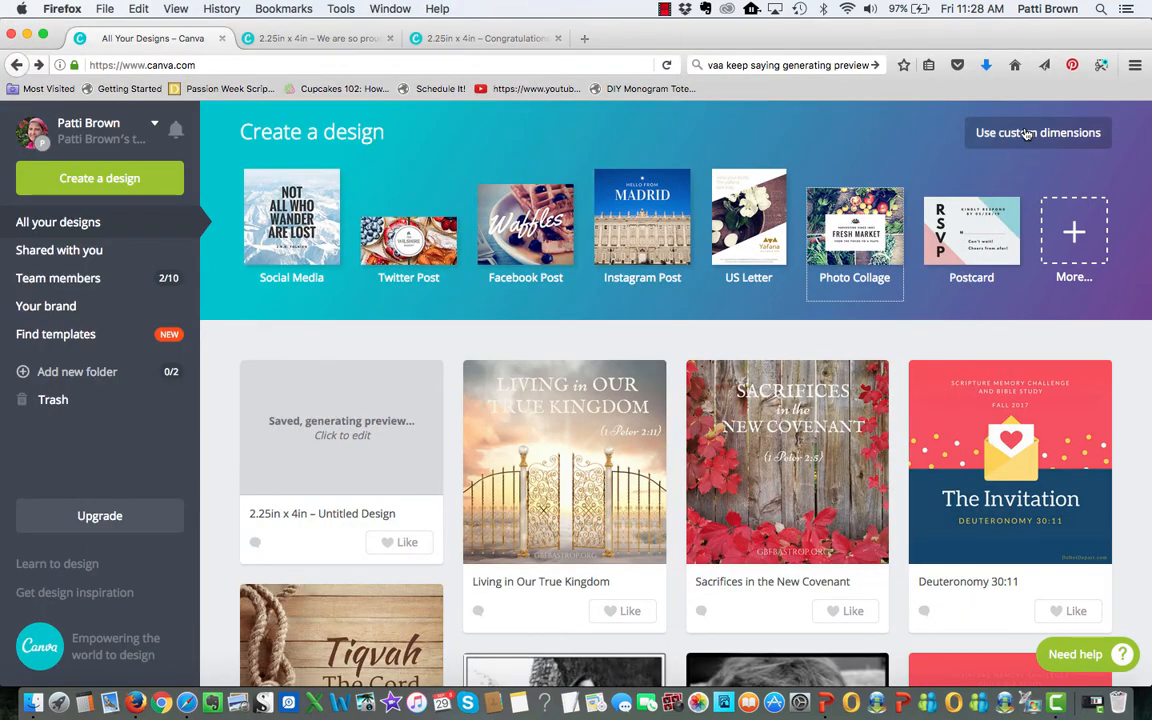
Create a new custom design measuring 5 x 4 in.
{"action": "left_click", "coordinate": [1027, 133]}
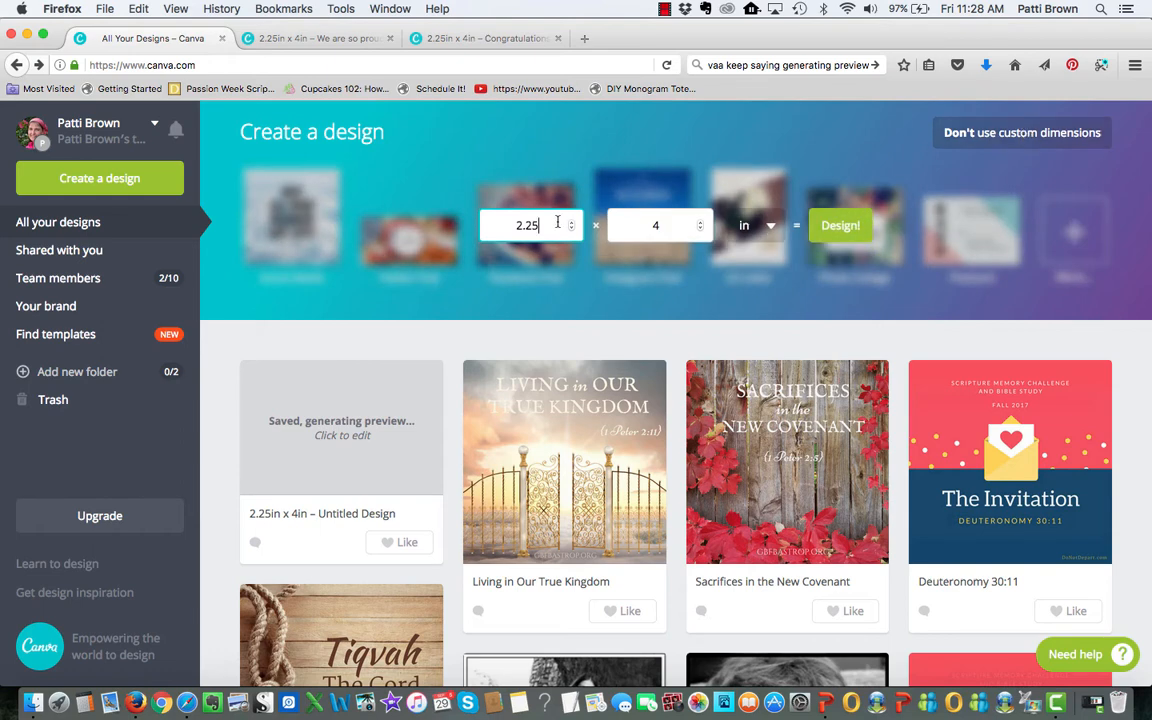
{"action": "left_click_drag", "start_coordinate": [542, 225], "coordinate": [479, 221]}
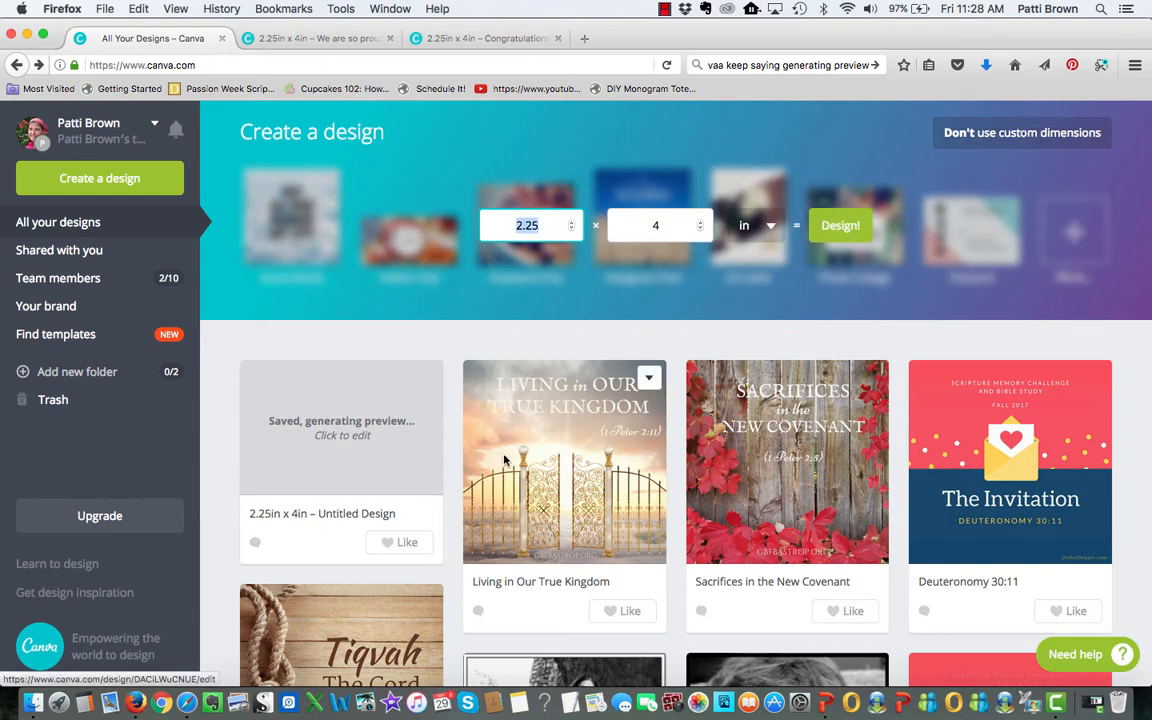
{"action": "type", "text": "5"}
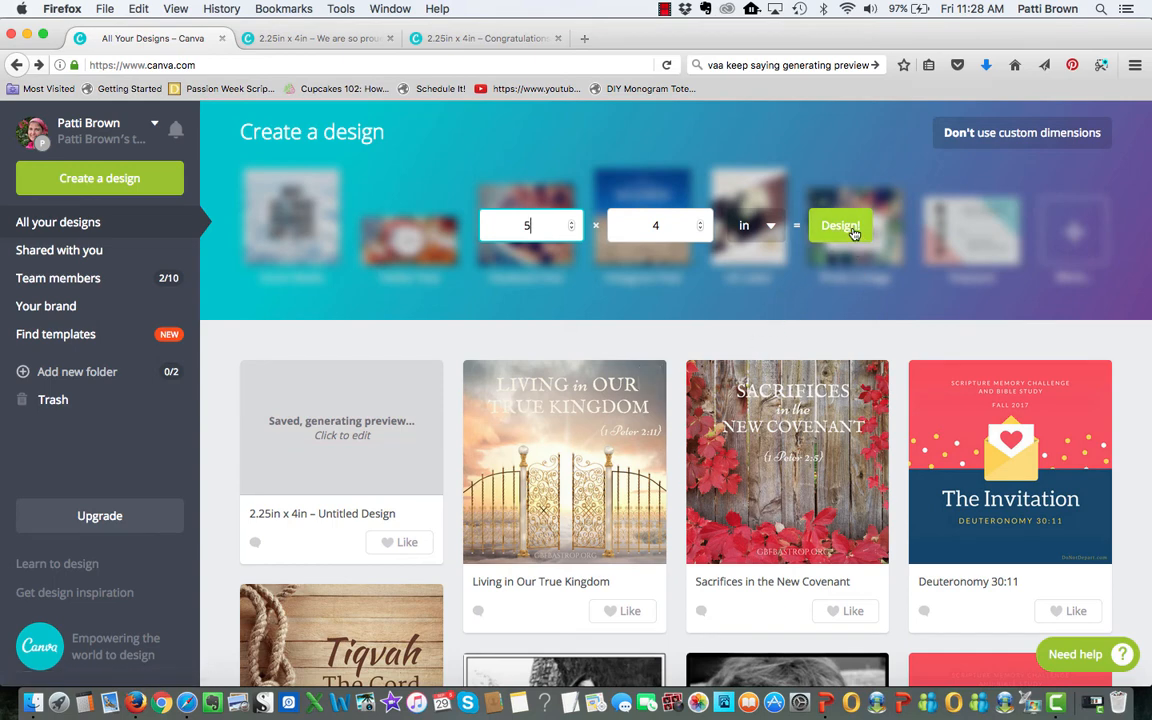
{"action": "left_click", "coordinate": [853, 233]}
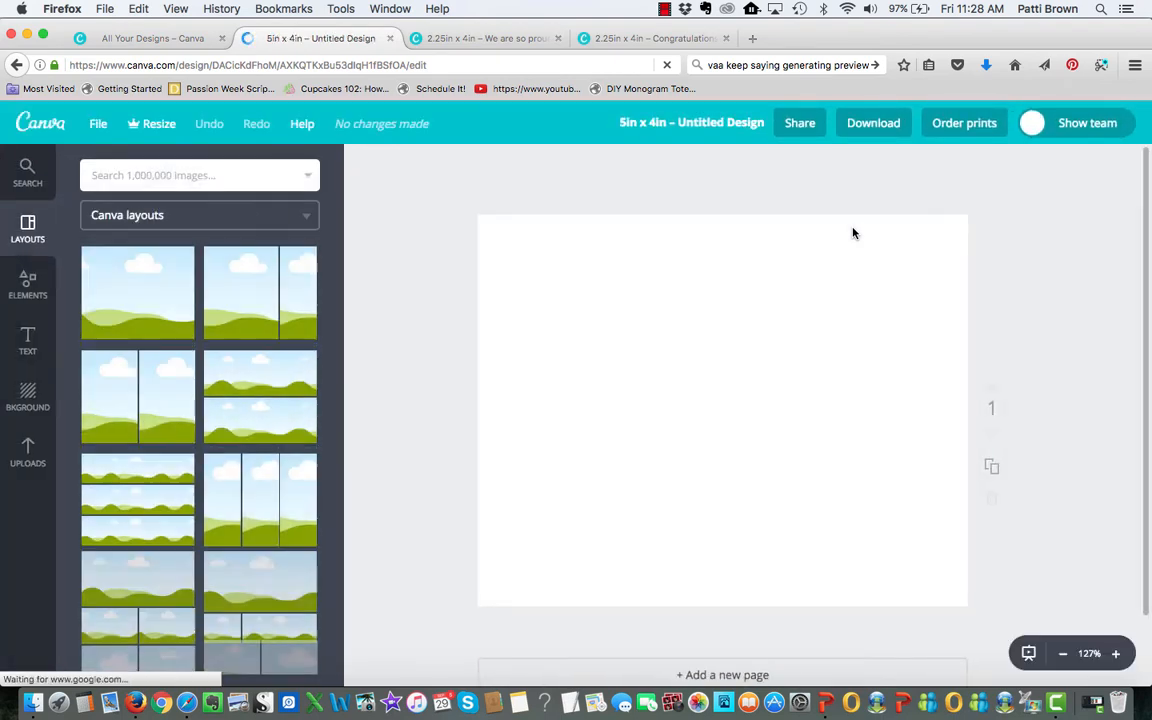
Upload the boy's Peter Pan JPG from the "Photos for ads" folder to the image library.
{"action": "left_click", "coordinate": [28, 452]}
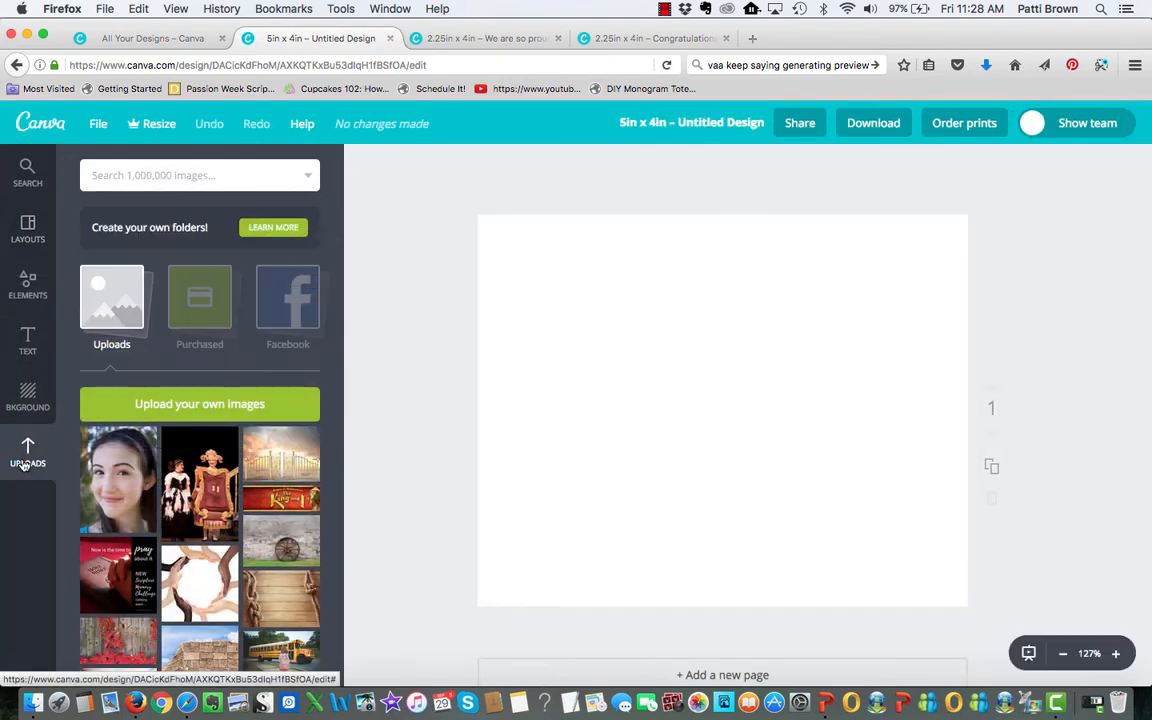
{"action": "left_click", "coordinate": [160, 408]}
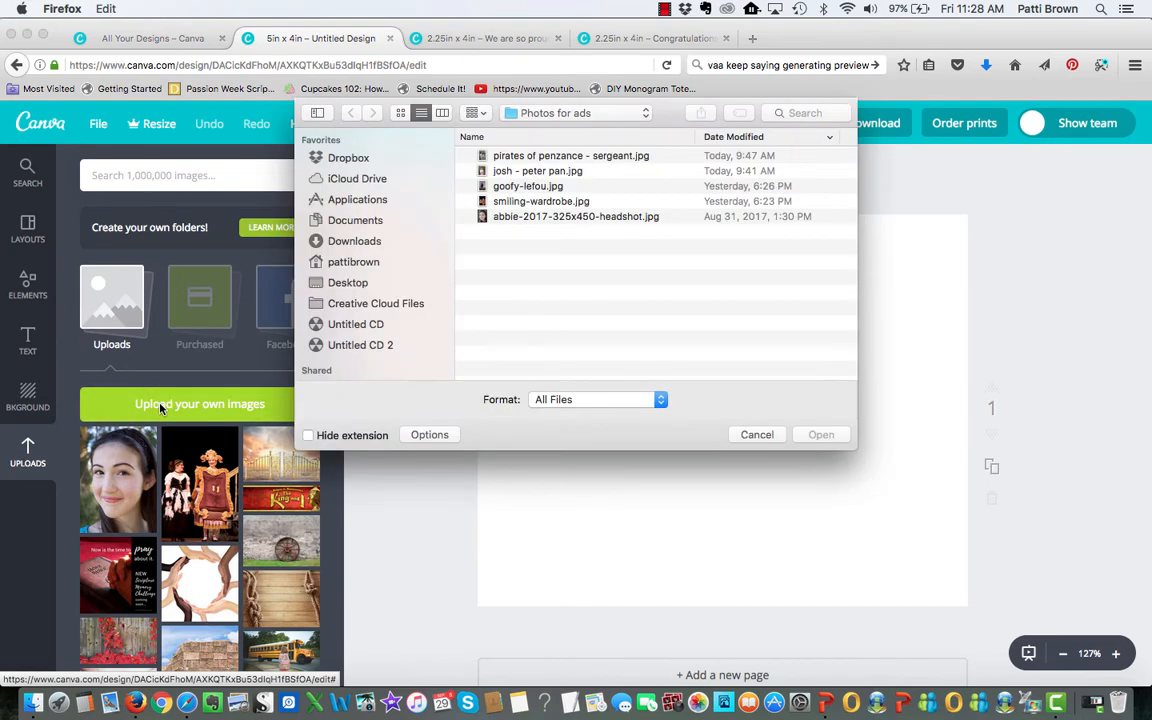
{"action": "left_click", "coordinate": [577, 172]}
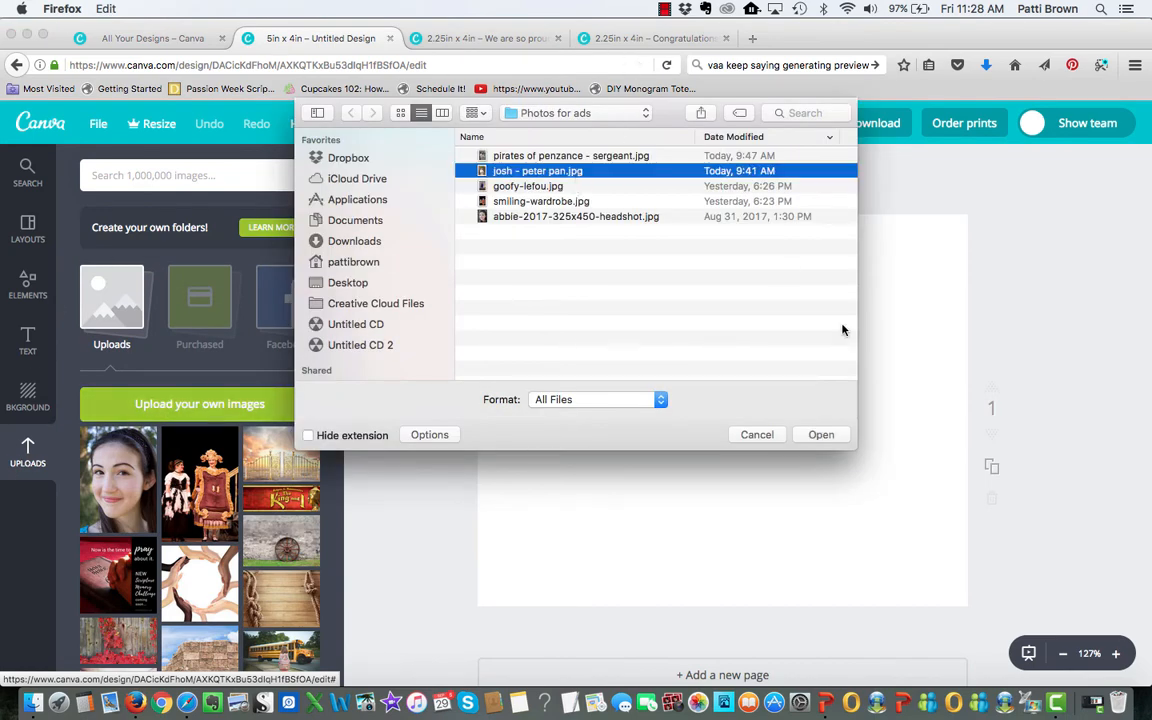
{"action": "left_click", "coordinate": [820, 435]}
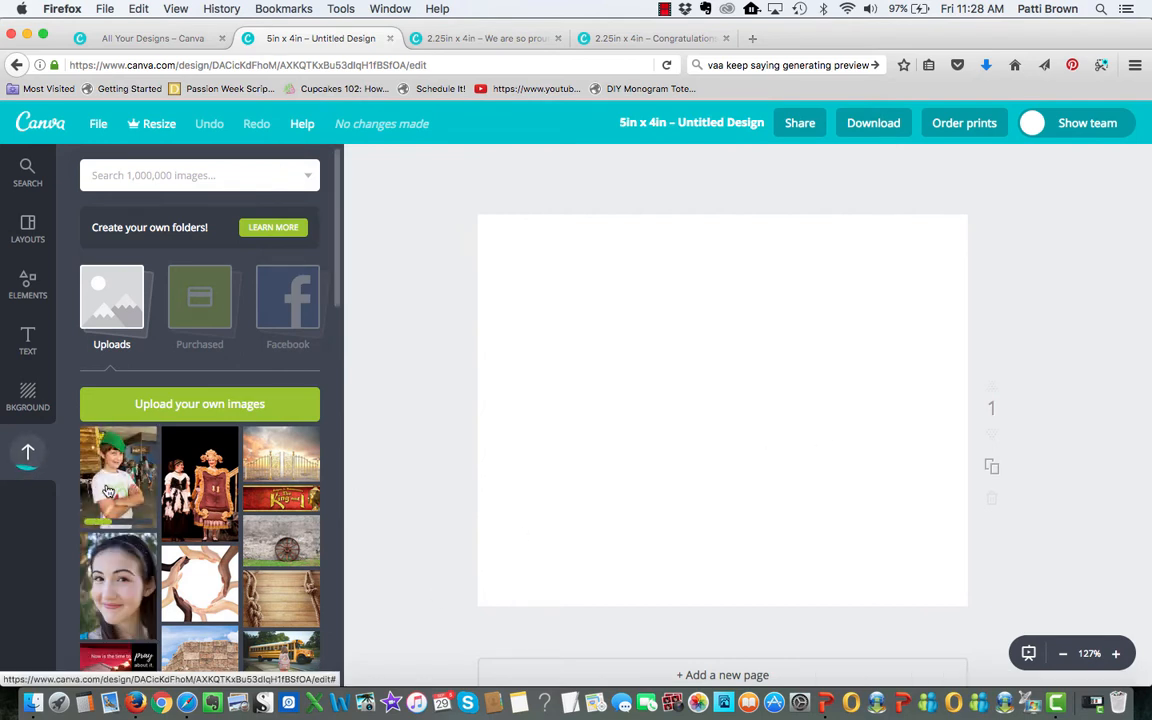
Place the uploaded Peter Pan photo flush with the page's left edge, with its upper edge slightly above the page.
{"action": "left_click_drag", "start_coordinate": [108, 490], "coordinate": [444, 451]}
{"action": "left_click_drag", "start_coordinate": [579, 360], "coordinate": [712, 355]}
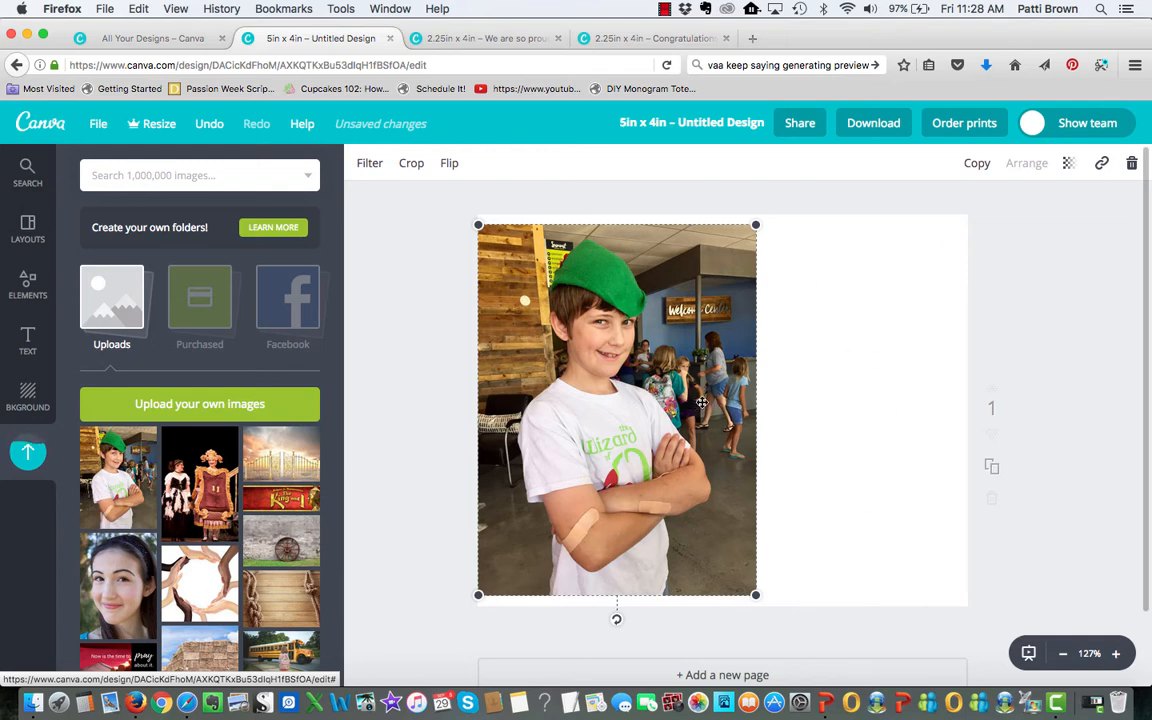
{"action": "left_click_drag", "start_coordinate": [640, 356], "coordinate": [641, 338]}
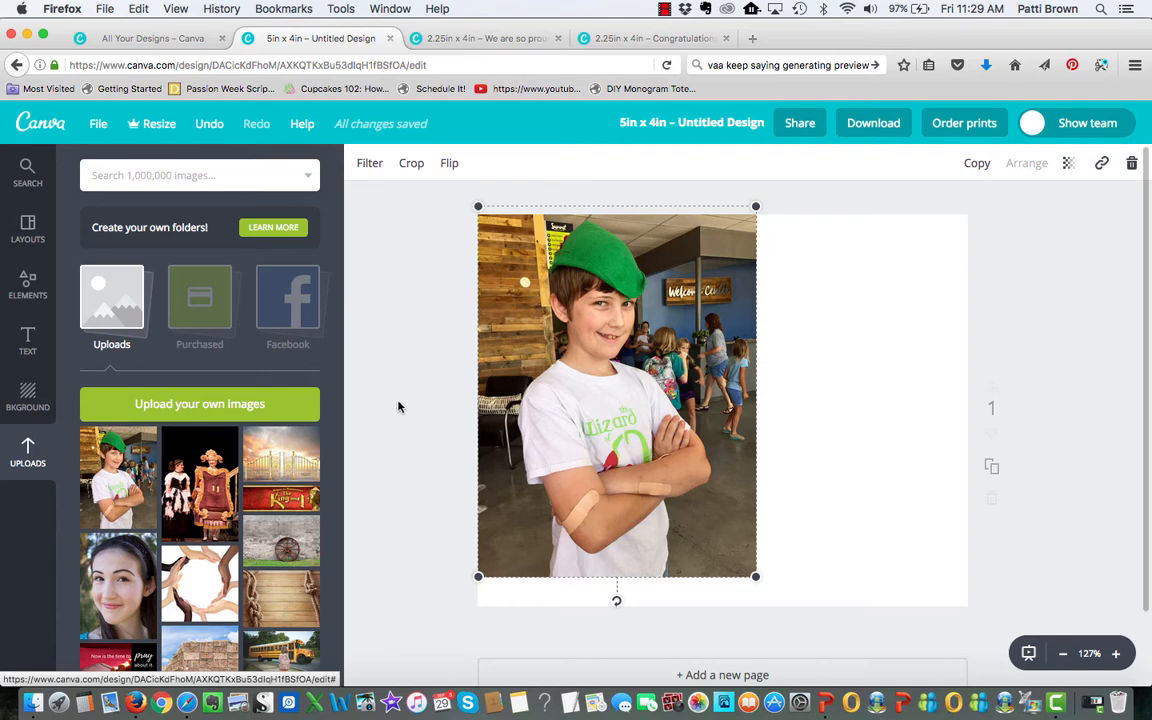
Crop the Peter Pan photo to narrow strips off both sides, keeping its full height and the boy's hat and crossed arms in frame.
{"action": "double_click", "coordinate": [592, 390]}
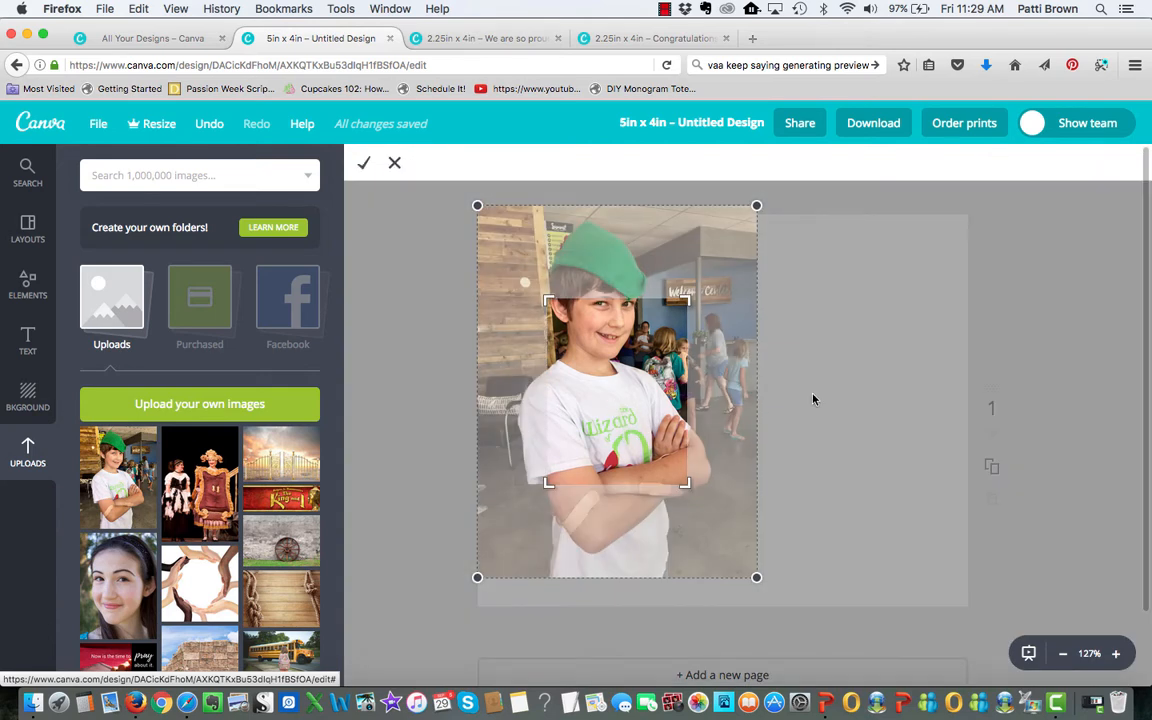
{"action": "left_click", "coordinate": [362, 162]}
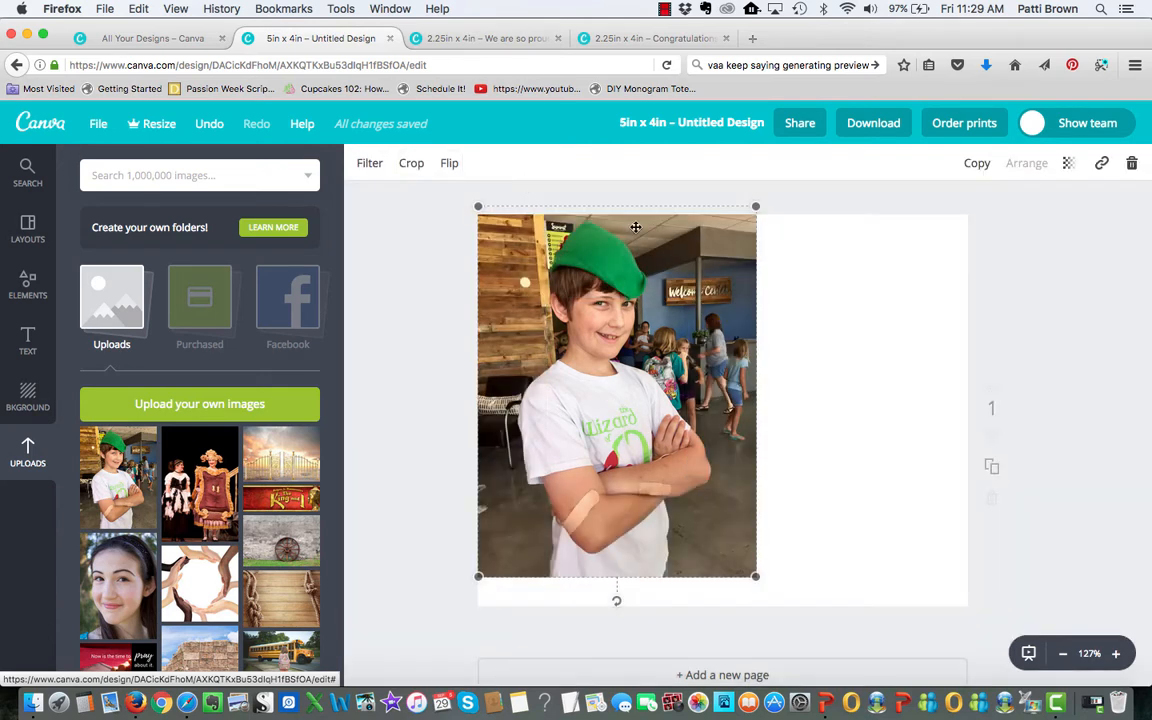
{"action": "left_click", "coordinate": [411, 166]}
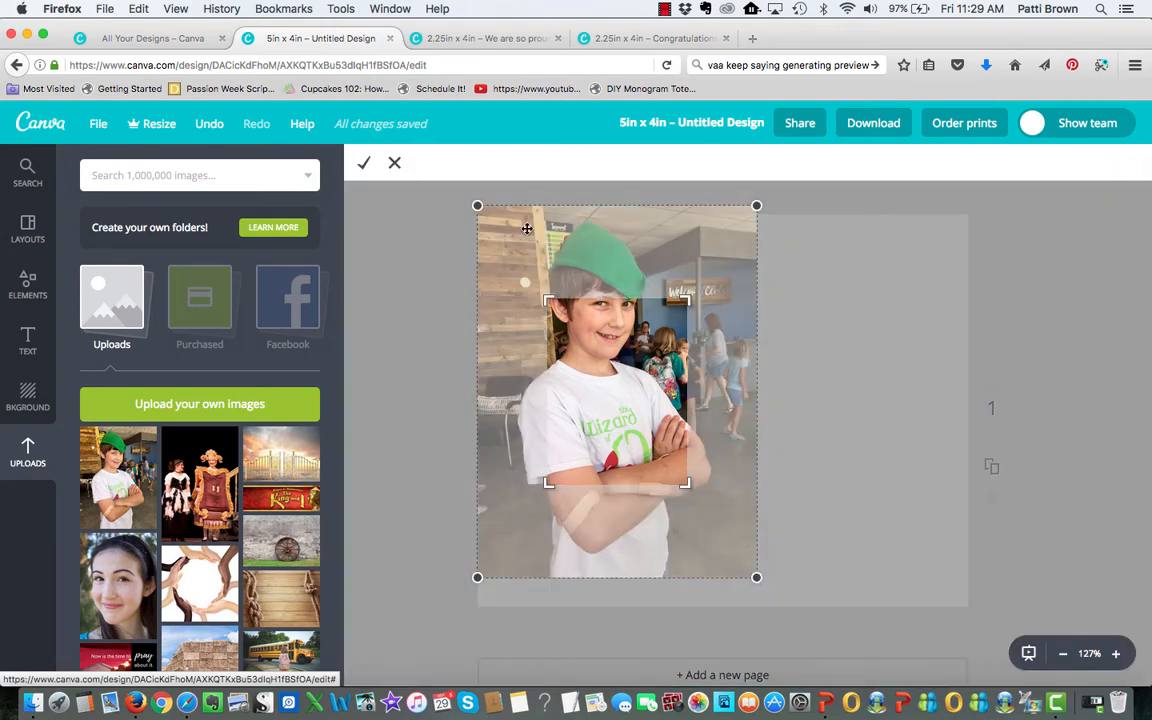
{"action": "left_click_drag", "start_coordinate": [545, 297], "coordinate": [510, 205]}
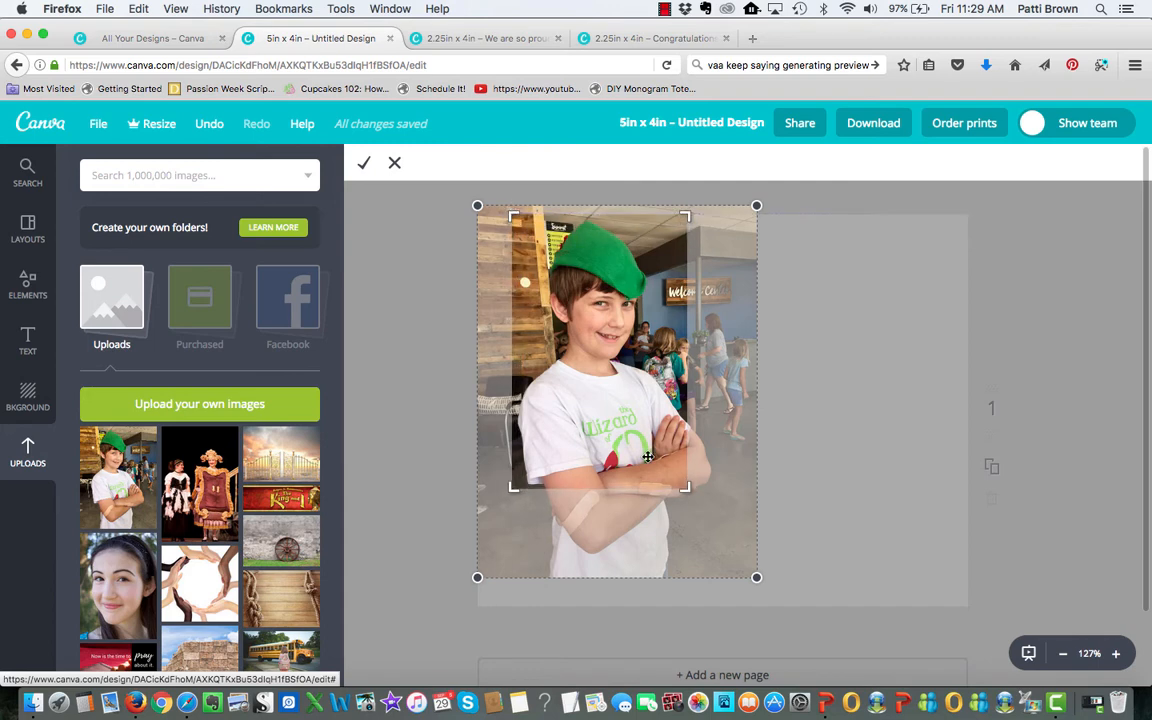
{"action": "left_click_drag", "start_coordinate": [686, 491], "coordinate": [722, 584]}
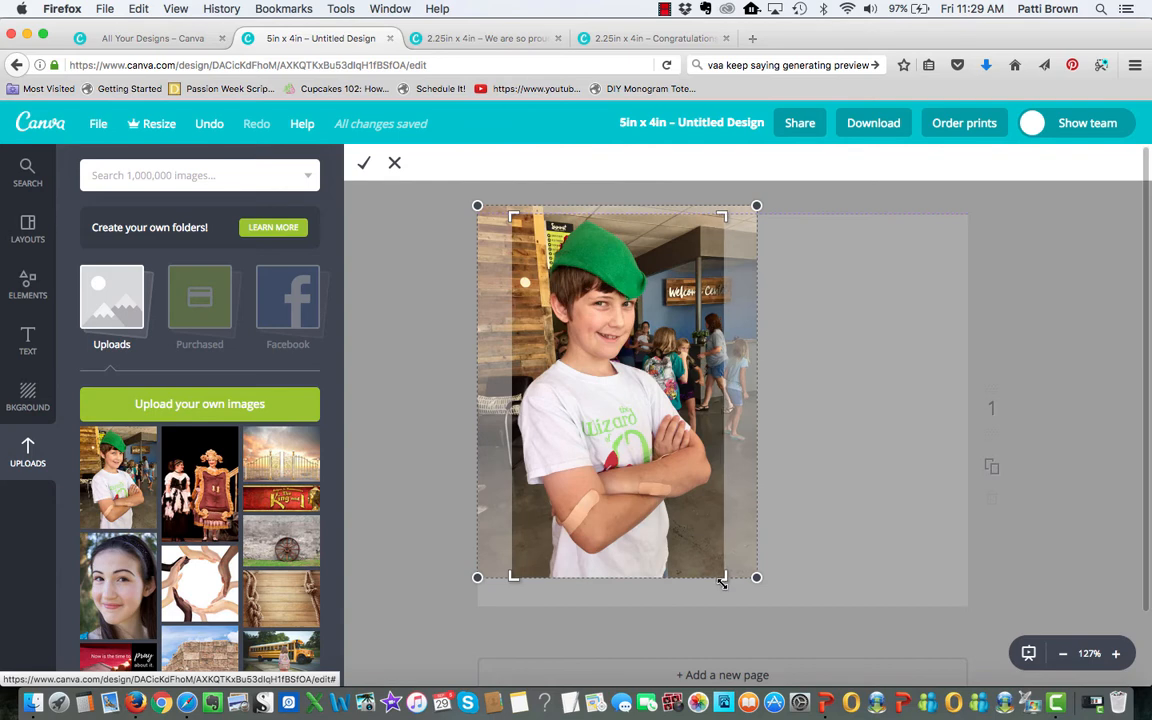
{"action": "left_click_drag", "start_coordinate": [509, 516], "coordinate": [497, 577]}
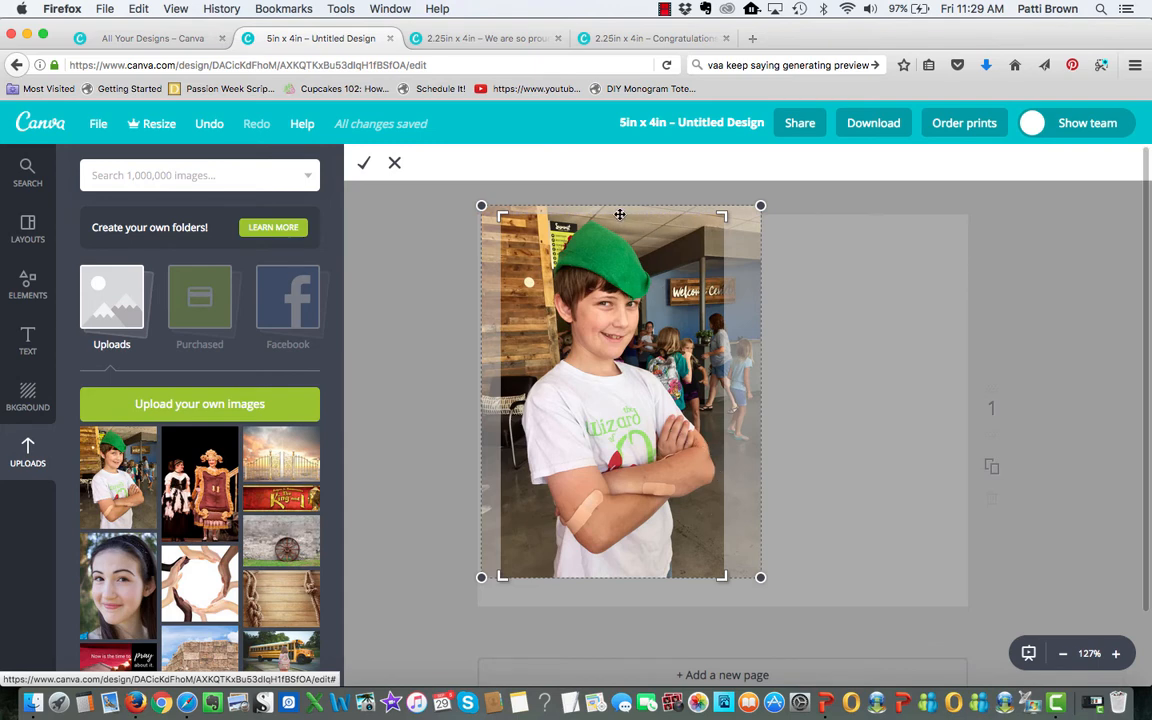
{"action": "left_click_drag", "start_coordinate": [722, 213], "coordinate": [724, 205]}
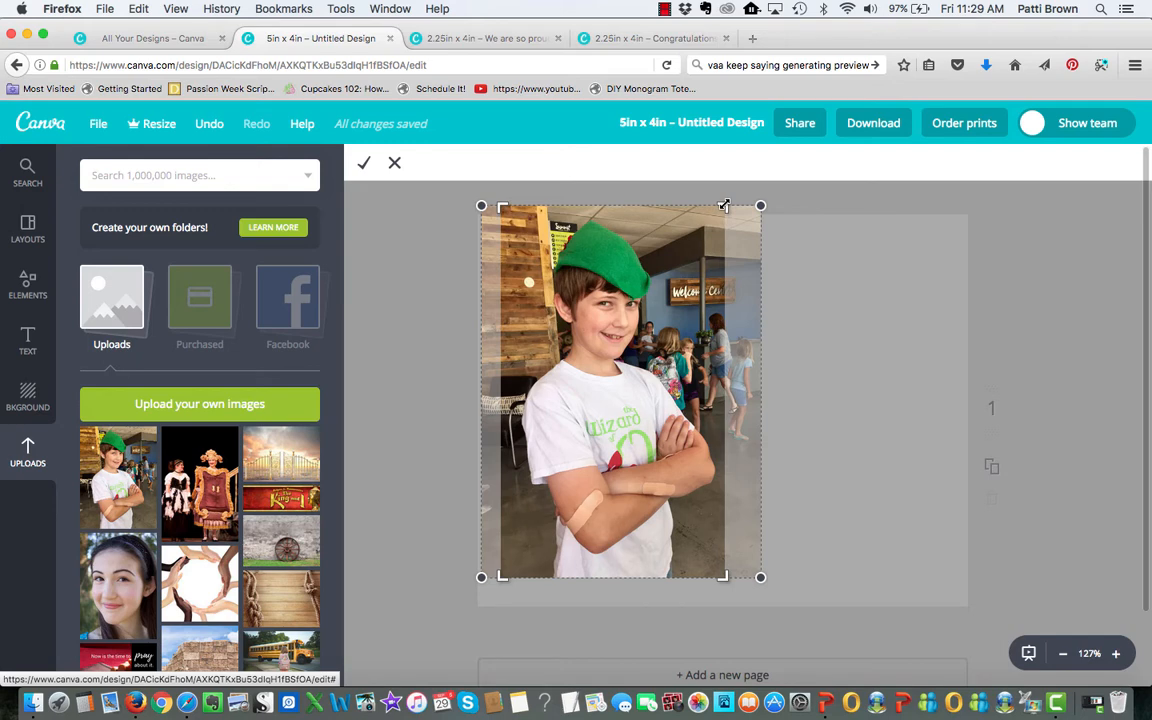
{"action": "left_click", "coordinate": [366, 163]}
Move and enlarge the cropped photo so it fills the page's full height, flush with the left page edge.
{"action": "left_click_drag", "start_coordinate": [625, 419], "coordinate": [606, 450]}
{"action": "left_click_drag", "start_coordinate": [707, 227], "coordinate": [715, 213]}
{"action": "left_click_drag", "start_coordinate": [486, 593], "coordinate": [482, 603]}
{"action": "left_click", "coordinate": [411, 596]}
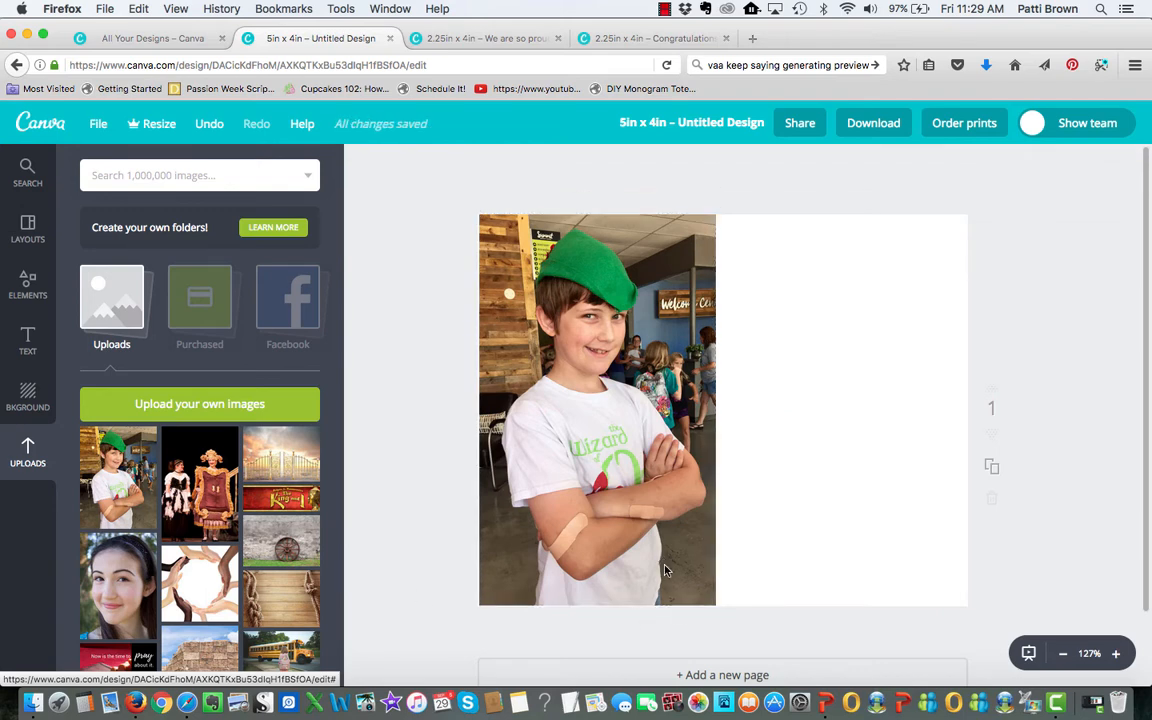
{"action": "left_click_drag", "start_coordinate": [665, 560], "coordinate": [663, 560]}
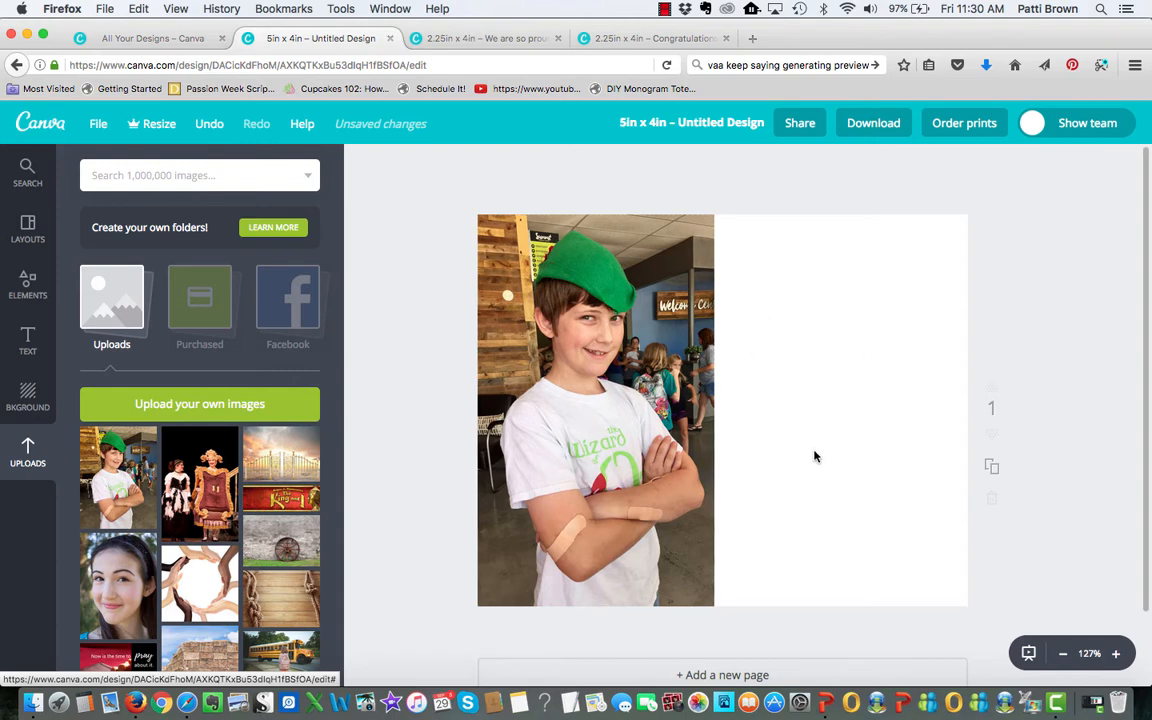
Add a body text box and move it over the white area beside the photo.
{"action": "left_click", "coordinate": [29, 348]}
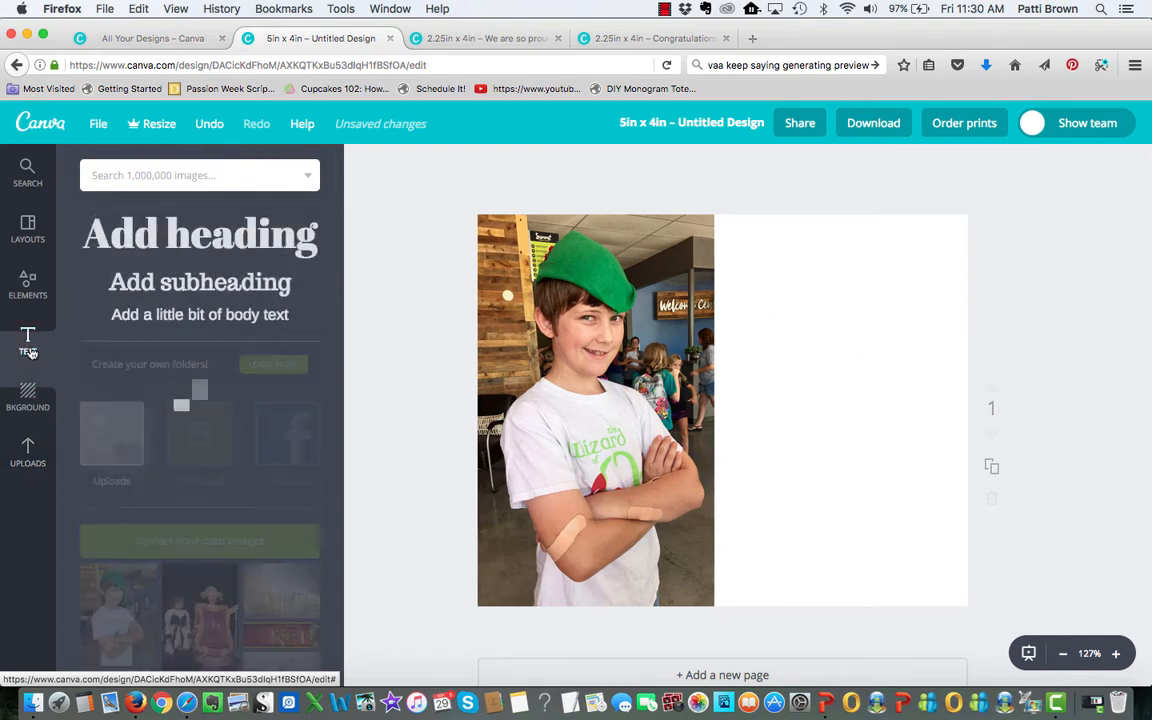
{"action": "left_click", "coordinate": [175, 345]}
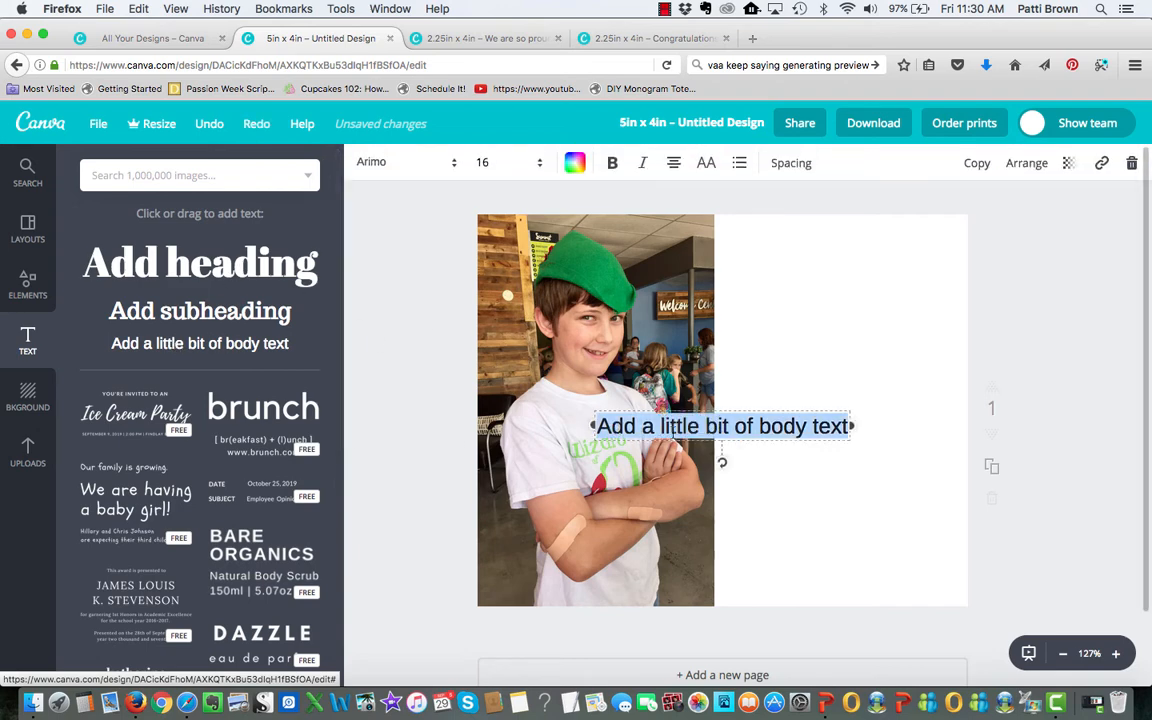
{"action": "left_click_drag", "start_coordinate": [710, 441], "coordinate": [811, 441]}
{"action": "scroll", "coordinate": [125, 582], "scroll_direction": "down", "scroll_amount": 2}
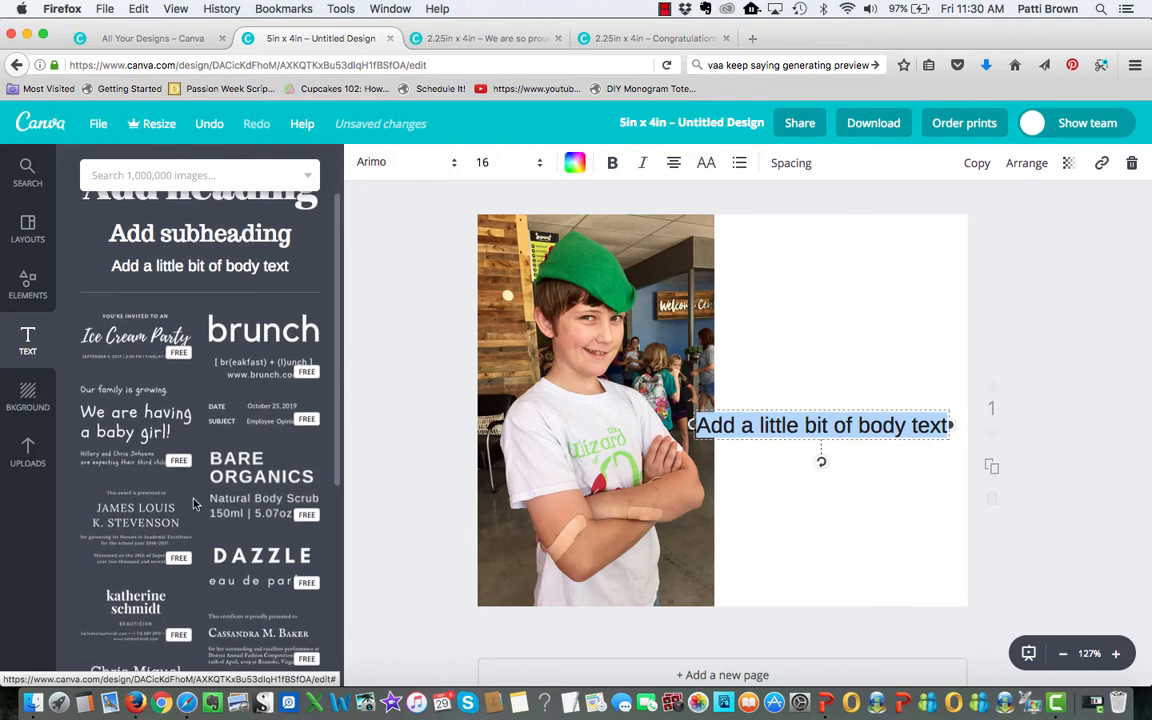
{"action": "left_click", "coordinate": [233, 347]}
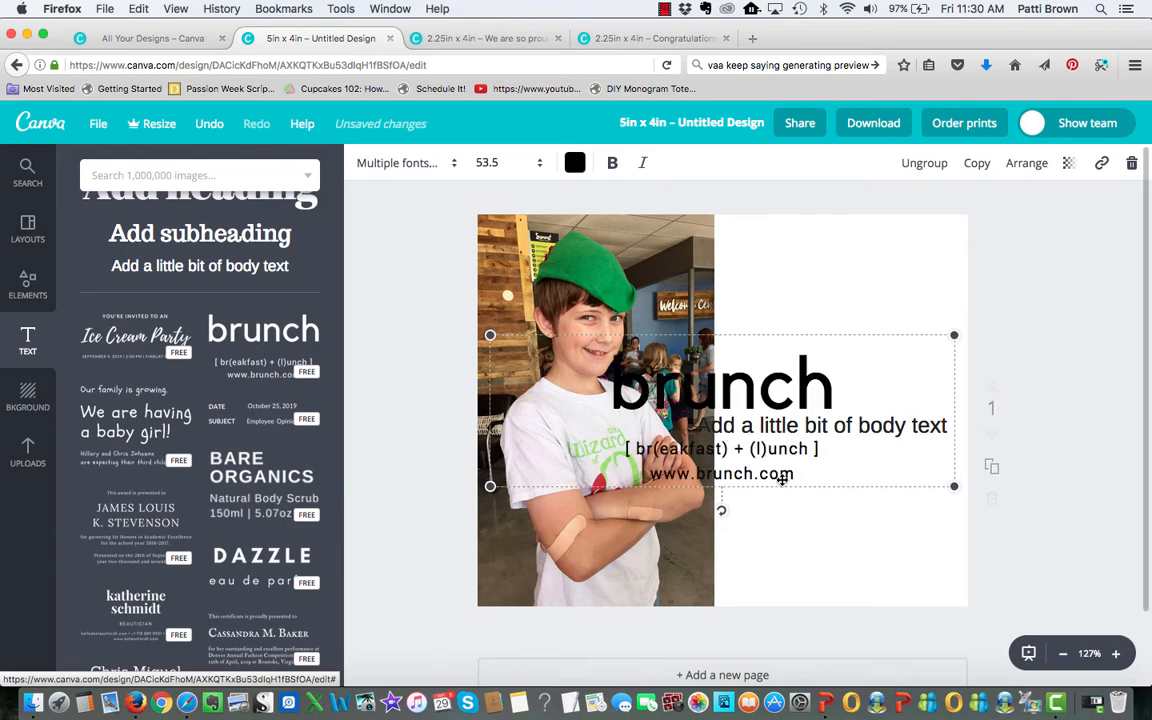
{"action": "key", "text": "Delete"}
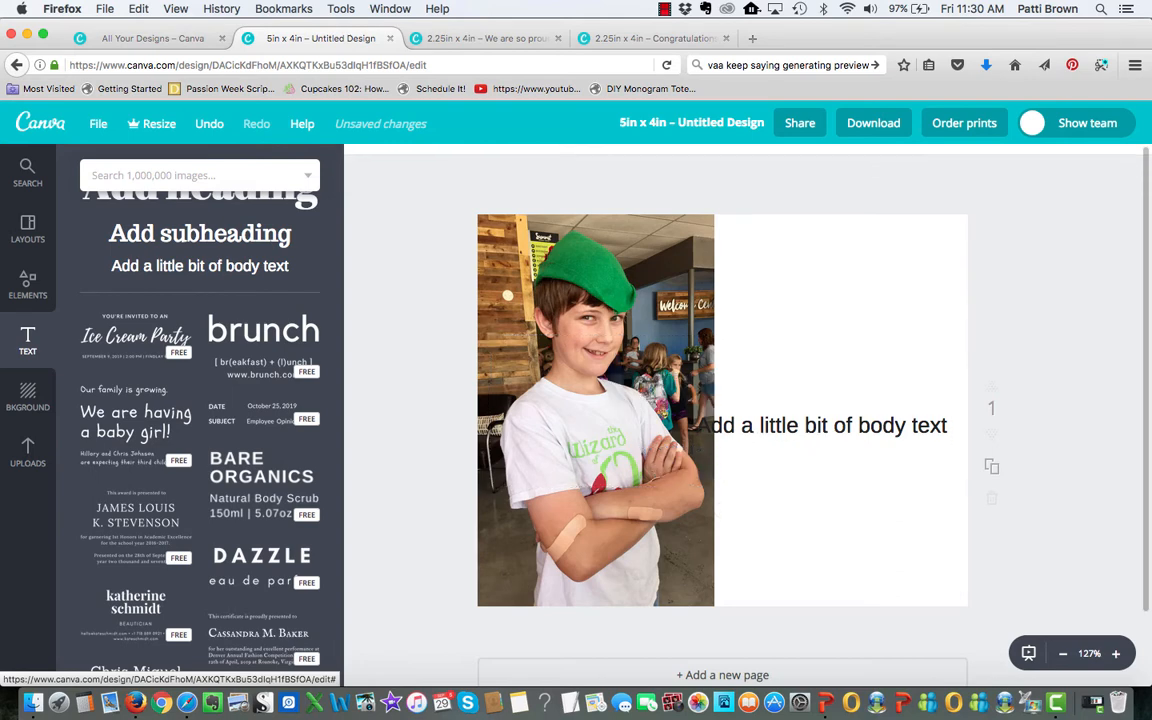
Shift the body text box slightly up and right within the white area and set its font to Cinzel.
{"action": "left_click_drag", "start_coordinate": [855, 428], "coordinate": [866, 405]}
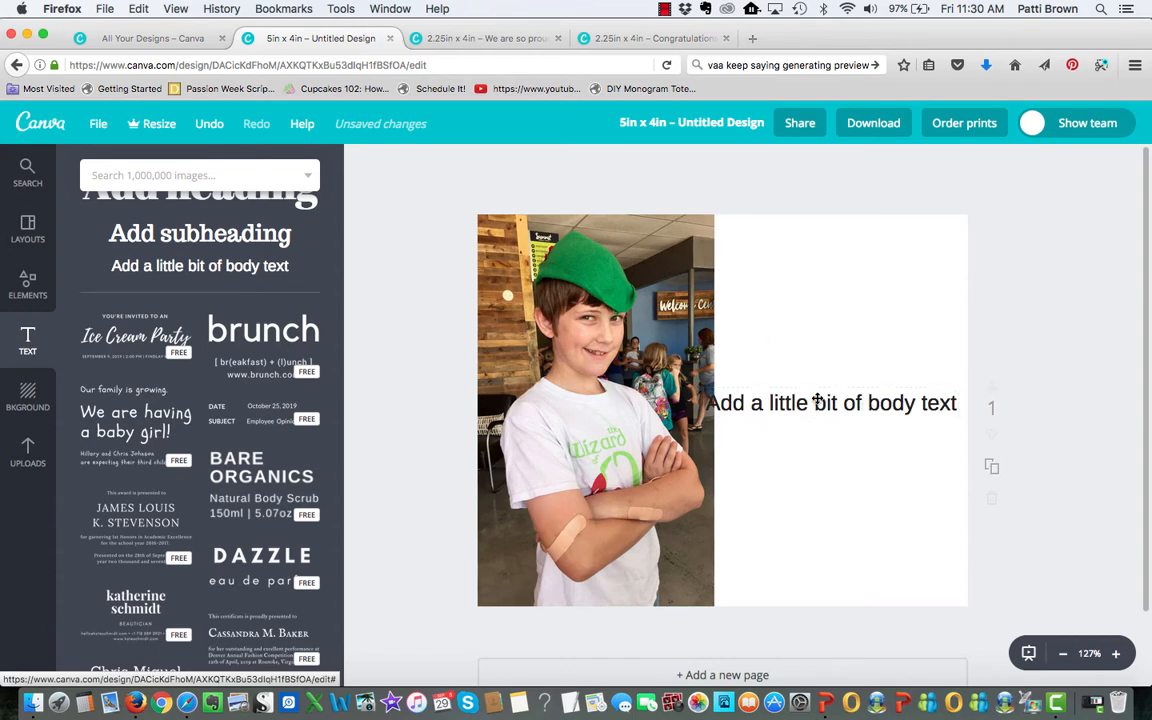
{"action": "left_click", "coordinate": [818, 400]}
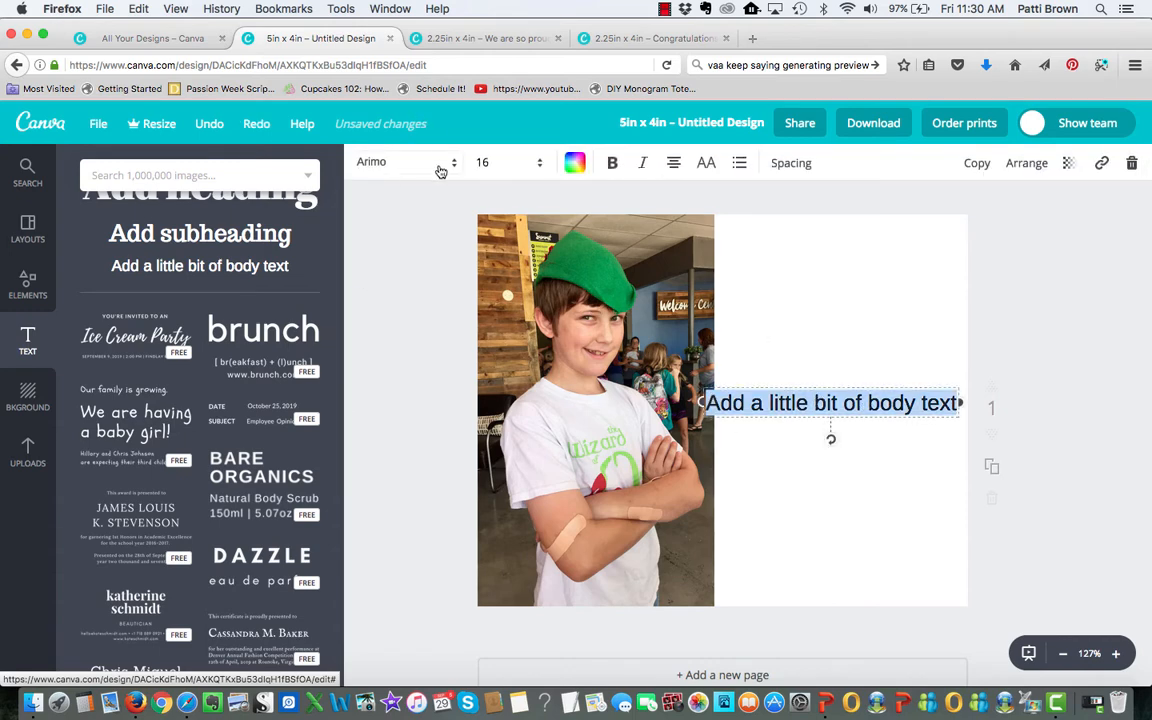
{"action": "left_click", "coordinate": [440, 168]}
{"action": "scroll", "coordinate": [478, 432], "scroll_direction": "down", "scroll_amount": 5}
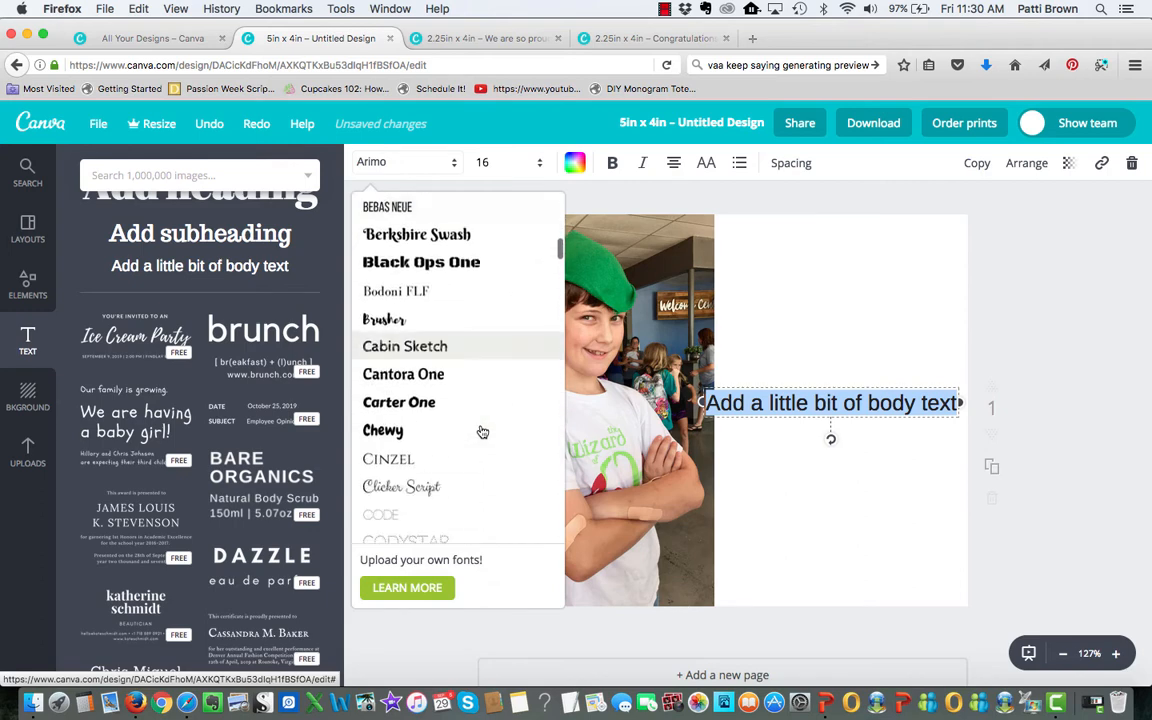
{"action": "scroll", "coordinate": [482, 432], "scroll_direction": "down", "scroll_amount": 3}
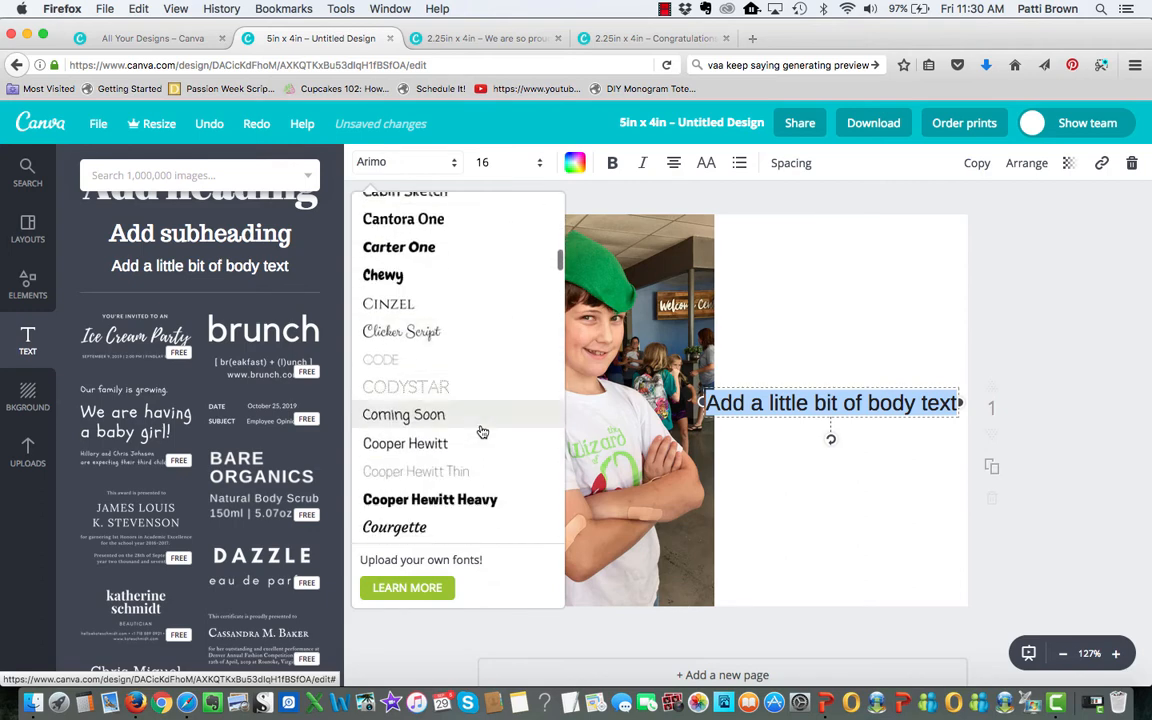
{"action": "left_click", "coordinate": [448, 290]}
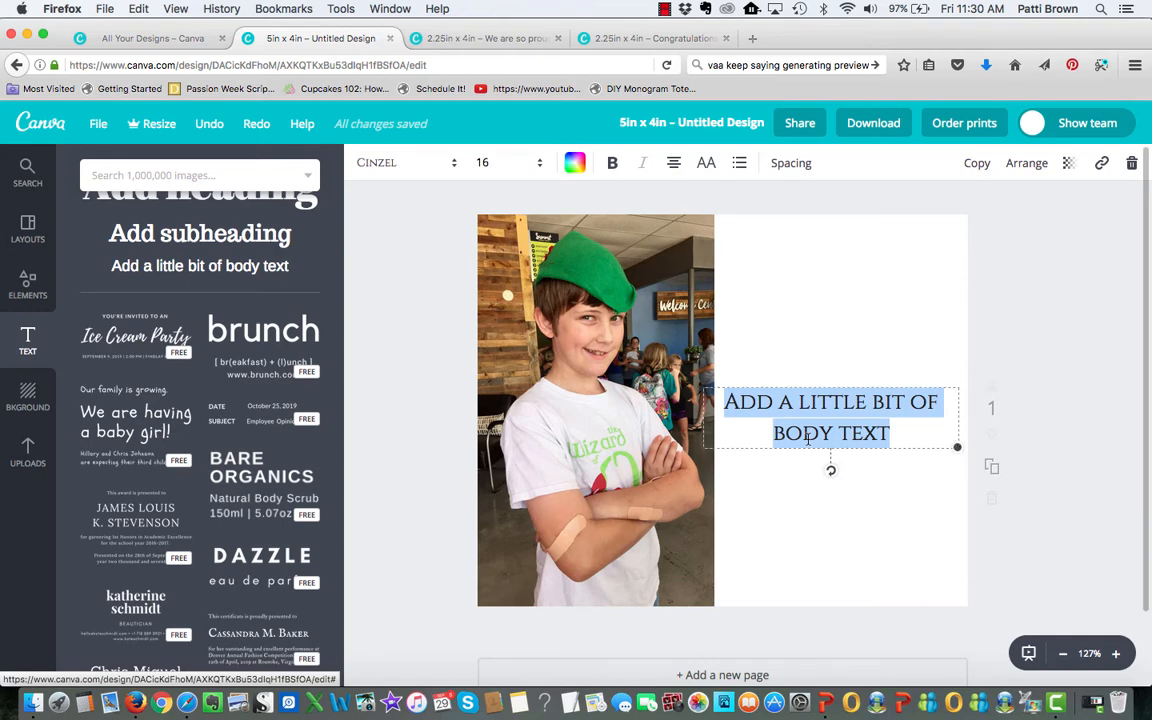
Replace the placeholder body text beside the photo with "We love watching you on stage!".
{"action": "scroll", "coordinate": [828, 465], "scroll_direction": "down", "scroll_amount": 2}
{"action": "left_click", "coordinate": [851, 350]}
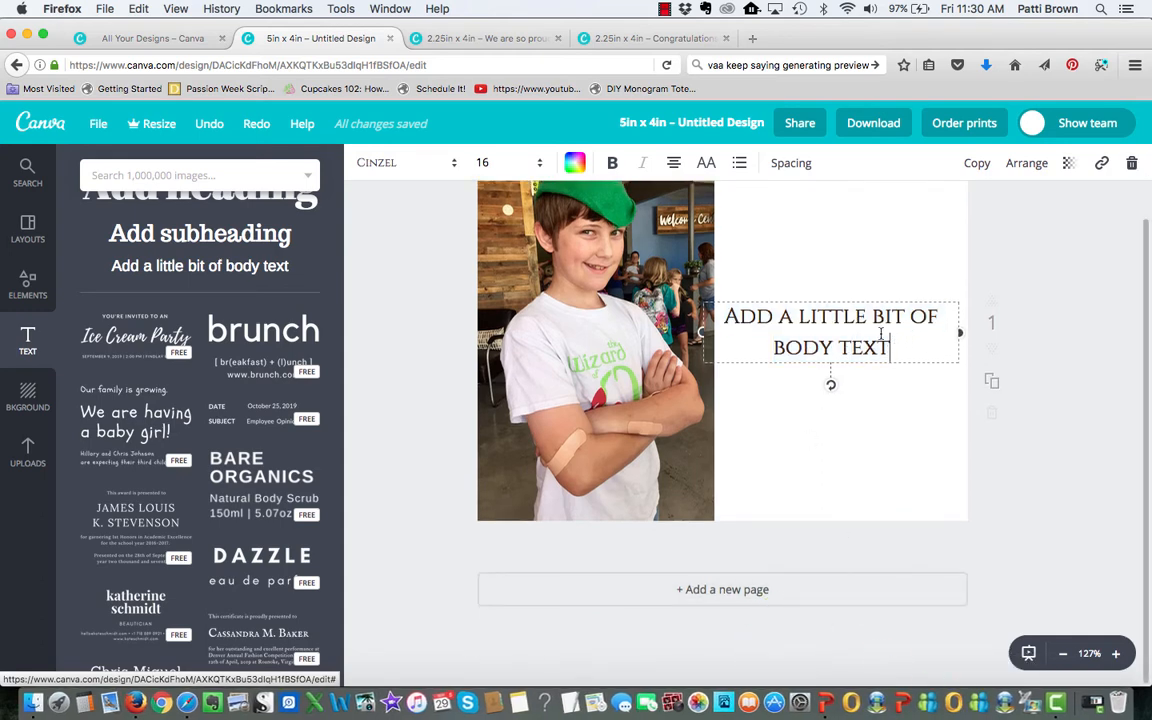
{"action": "key", "text": "super+a"}
{"action": "type", "text": "We "}
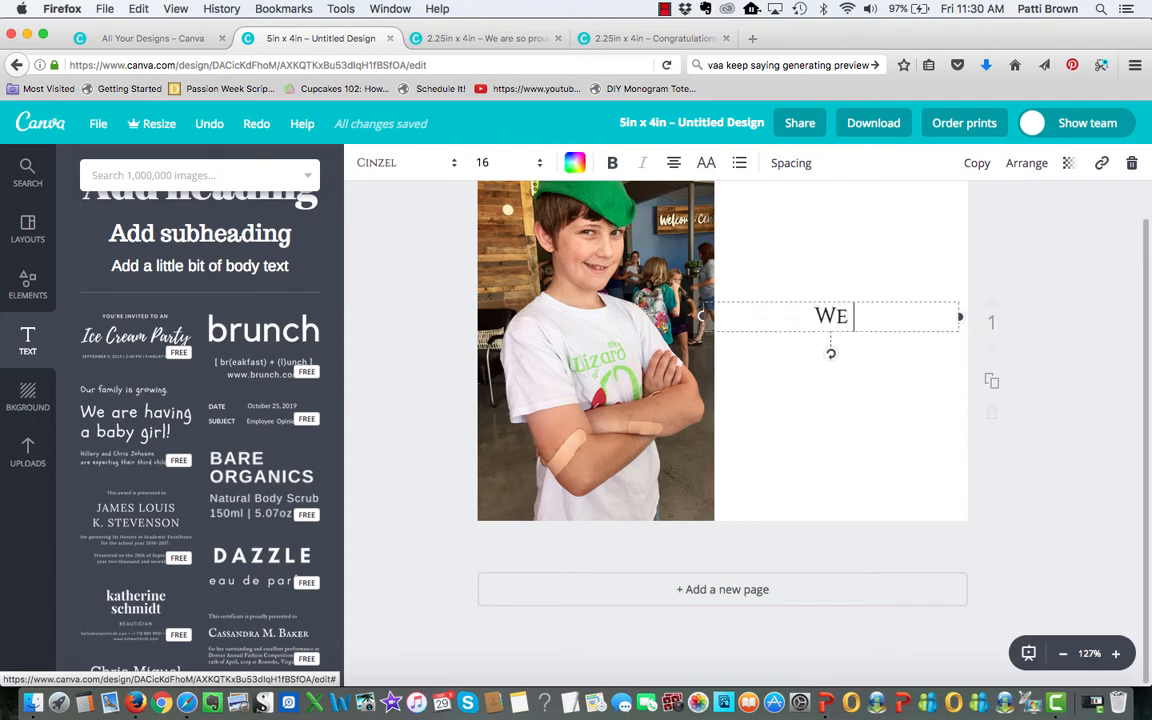
{"action": "type", "text": " love wa"}
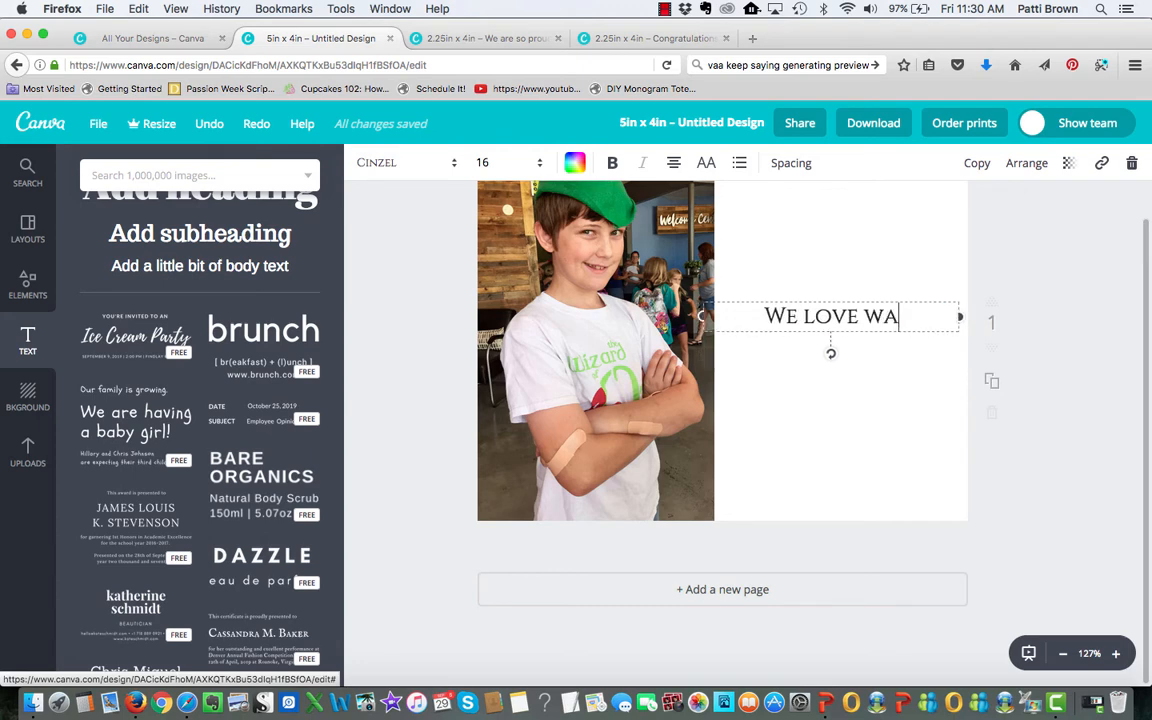
{"action": "type", "text": "tching "}
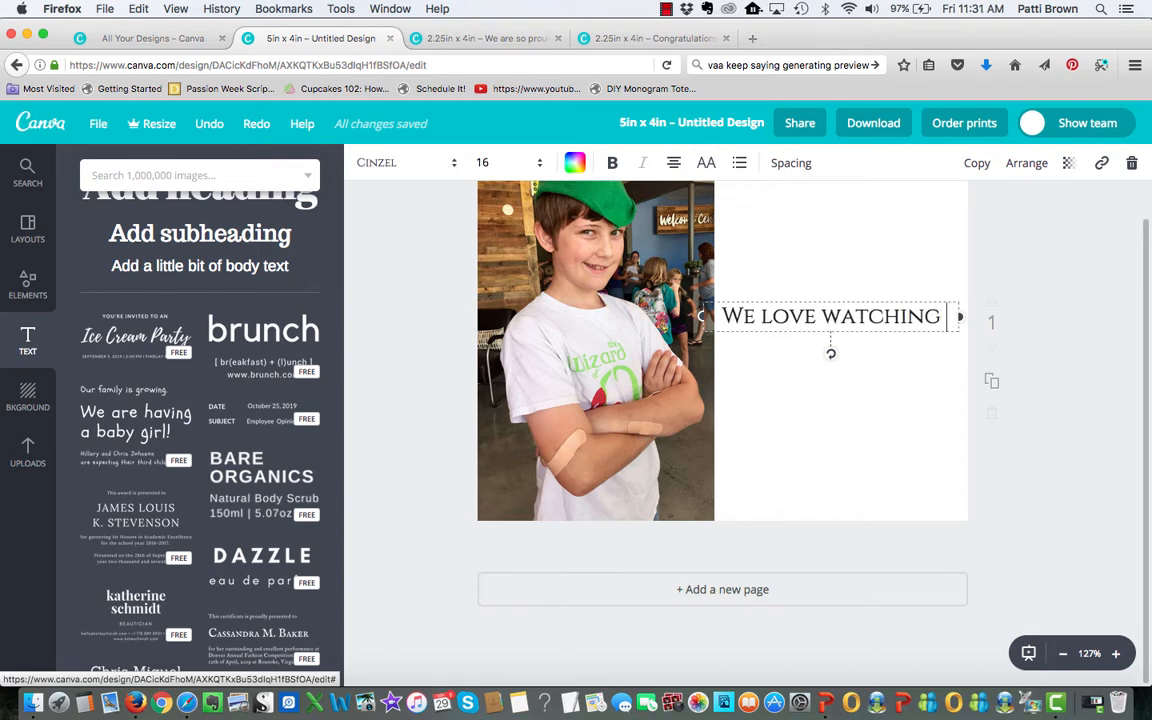
{"action": "type", "text": "you on tsa"}
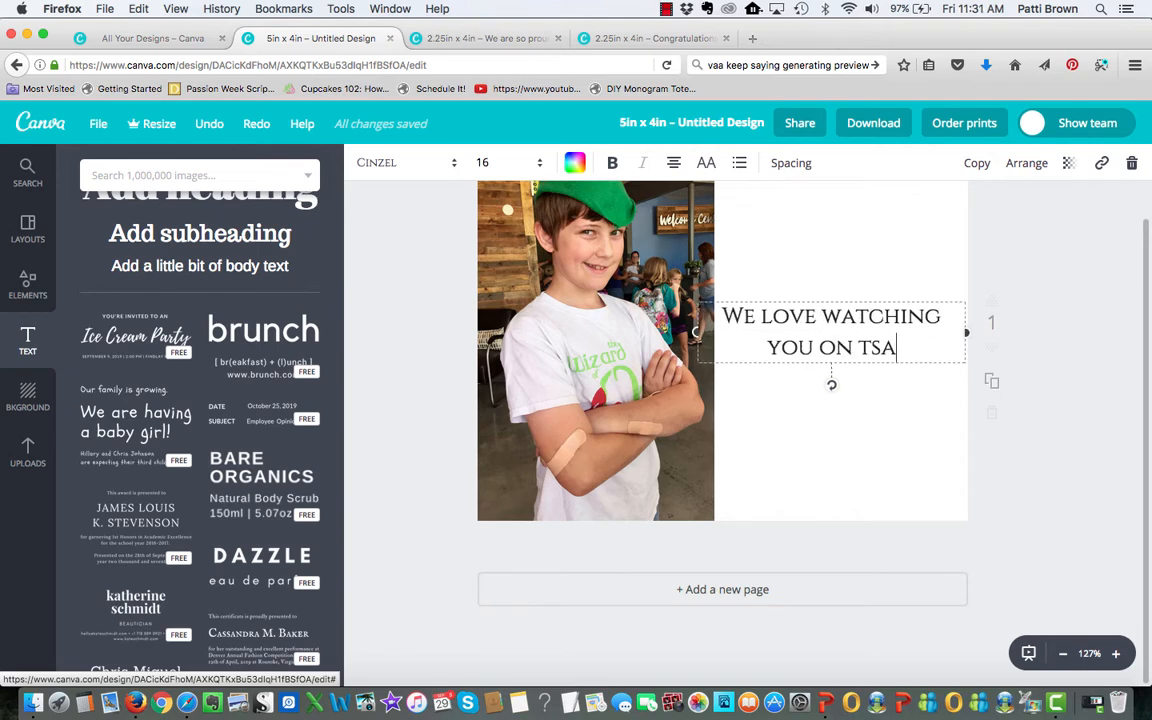
{"action": "key", "text": "BackSpace"}
{"action": "key", "text": "BackSpace"}
{"action": "key", "text": "BackSpace"}
{"action": "type", "text": "stage"}
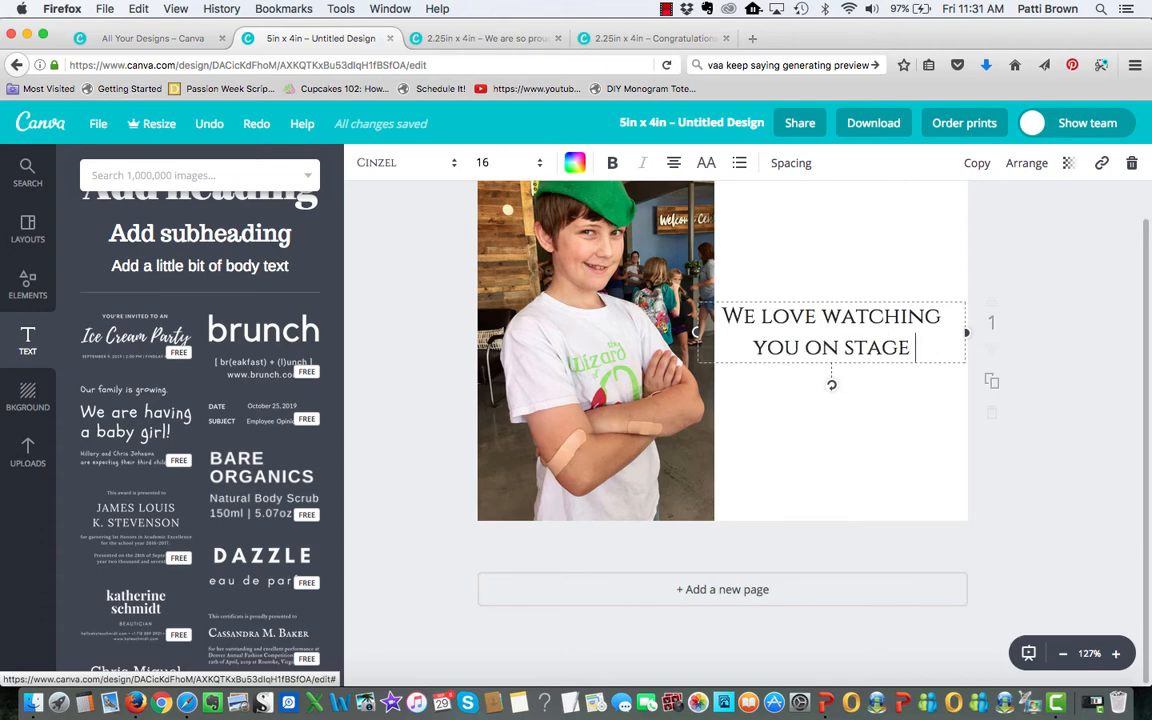
{"action": "type", "text": "!"}
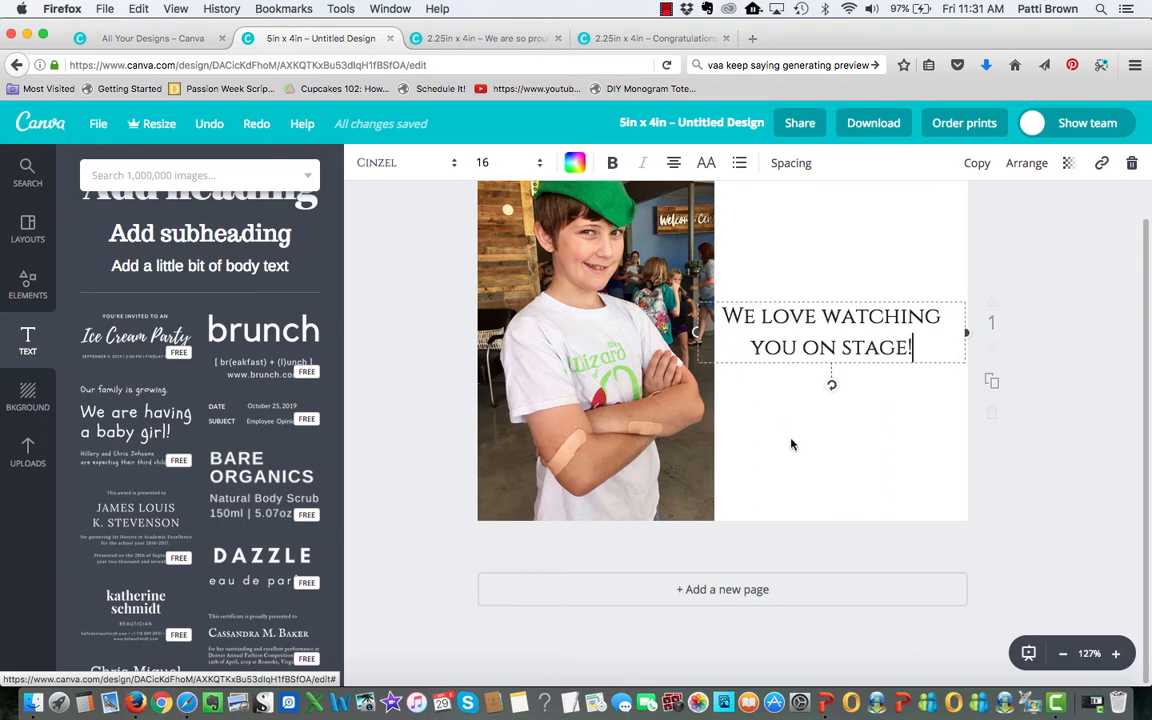
Move the "We love watching you on stage!" text to the upper part of the white area, then browse the fonts without changing it.
{"action": "scroll", "coordinate": [792, 442], "scroll_direction": "up", "scroll_amount": 2}
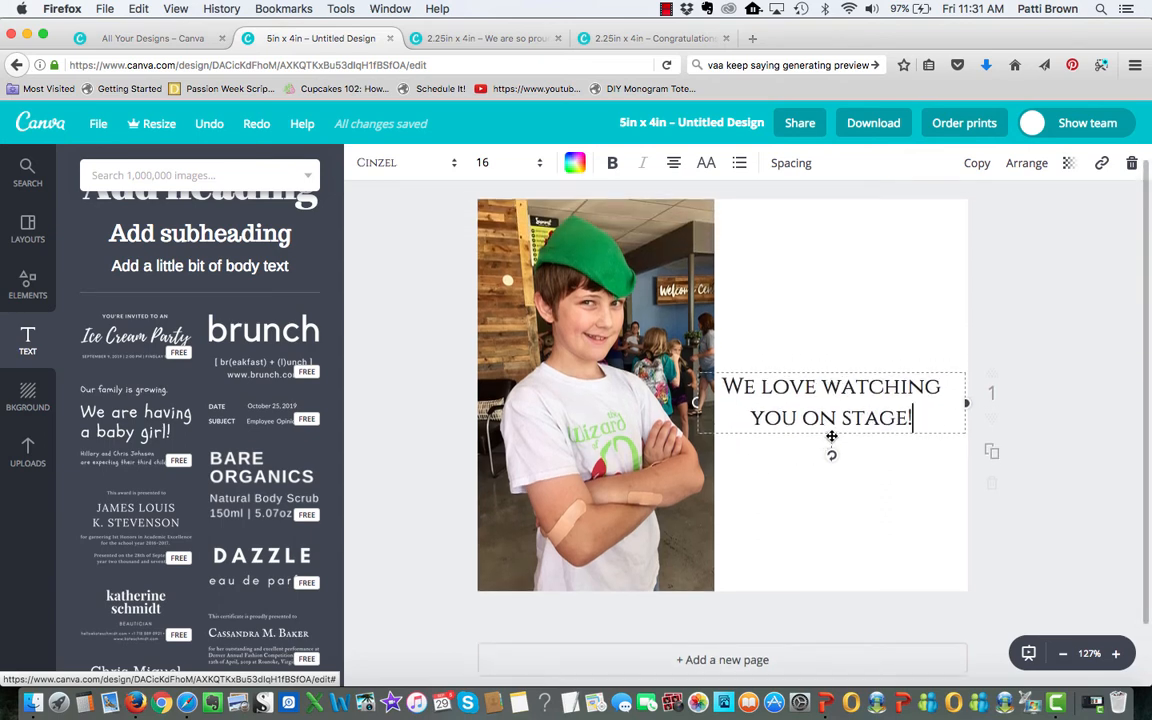
{"action": "left_click_drag", "start_coordinate": [830, 426], "coordinate": [842, 335]}
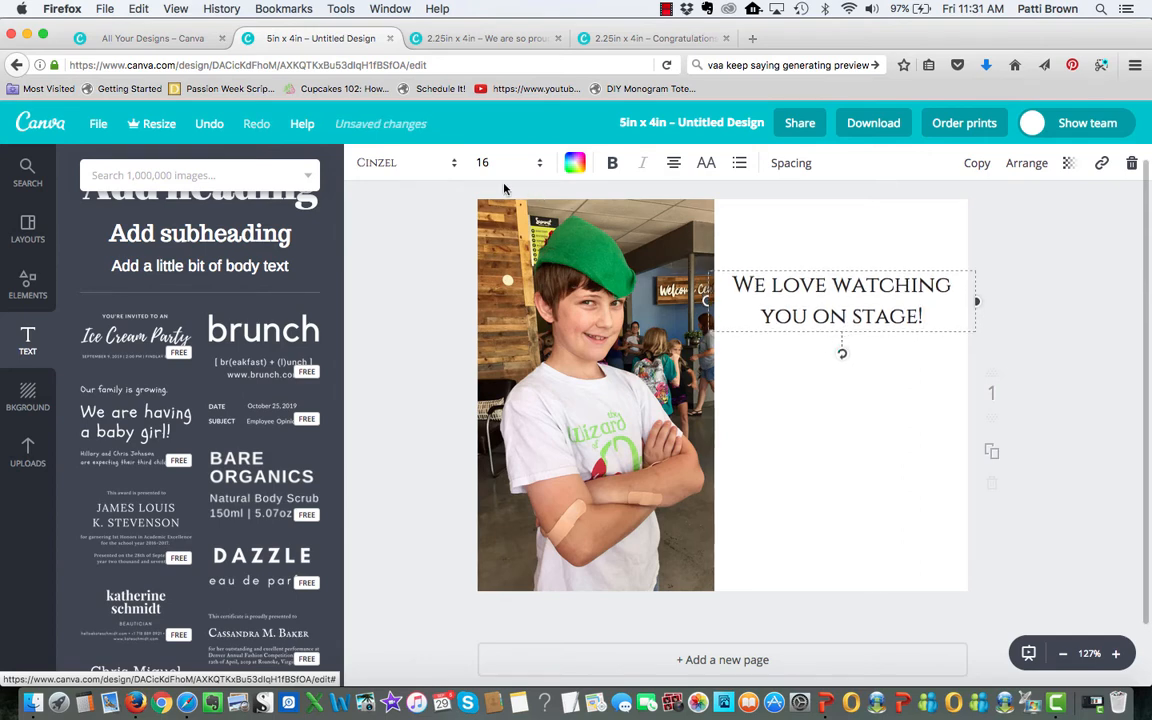
{"action": "left_click", "coordinate": [450, 163]}
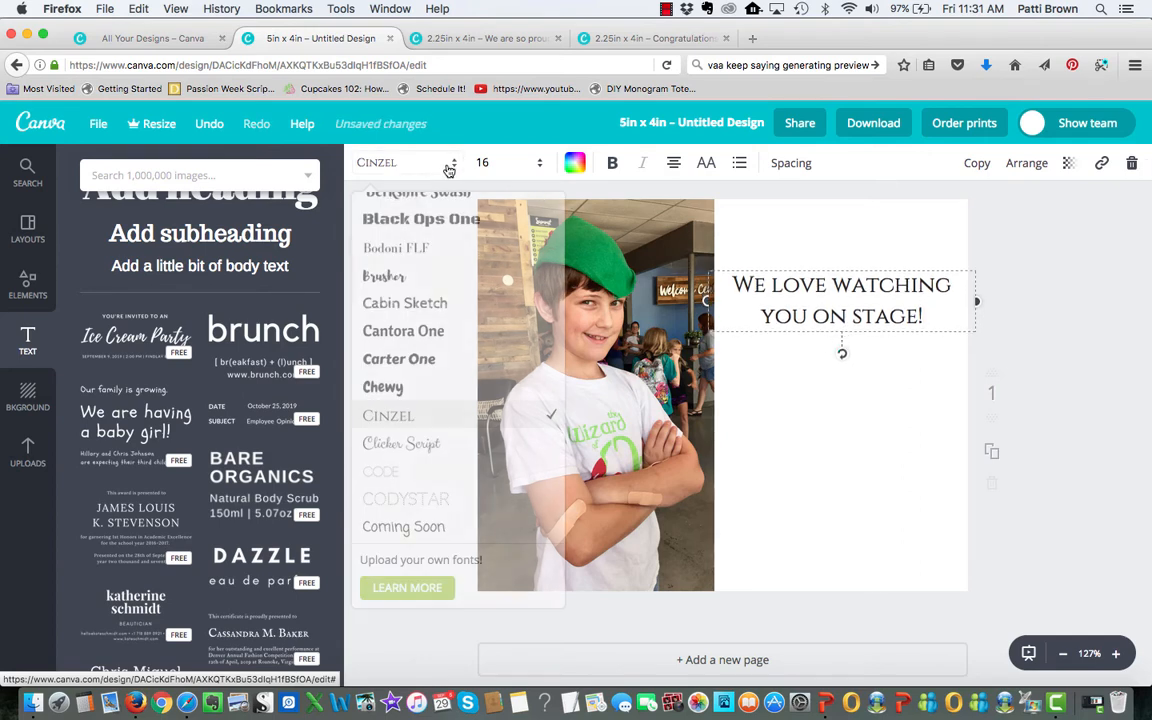
{"action": "scroll", "coordinate": [432, 320], "scroll_direction": "up", "scroll_amount": 10}
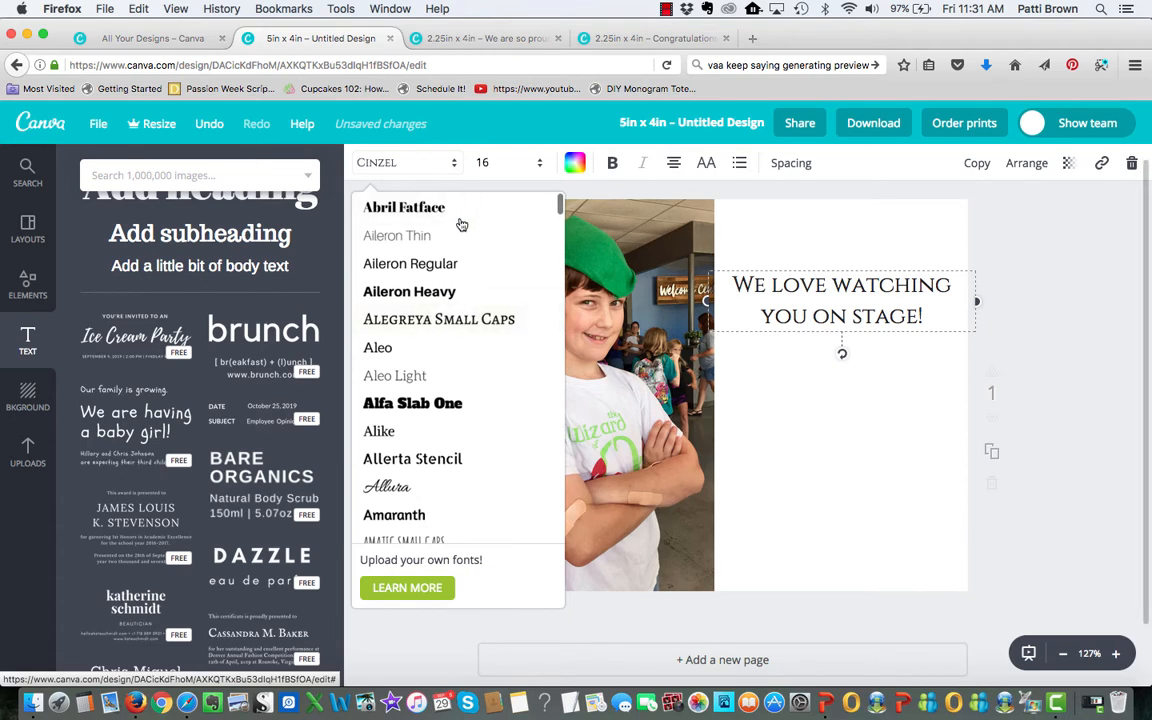
Add a second body text box below the stage message, set its font to Cinzel and place the cursor in its text.
{"action": "left_click", "coordinate": [27, 340]}
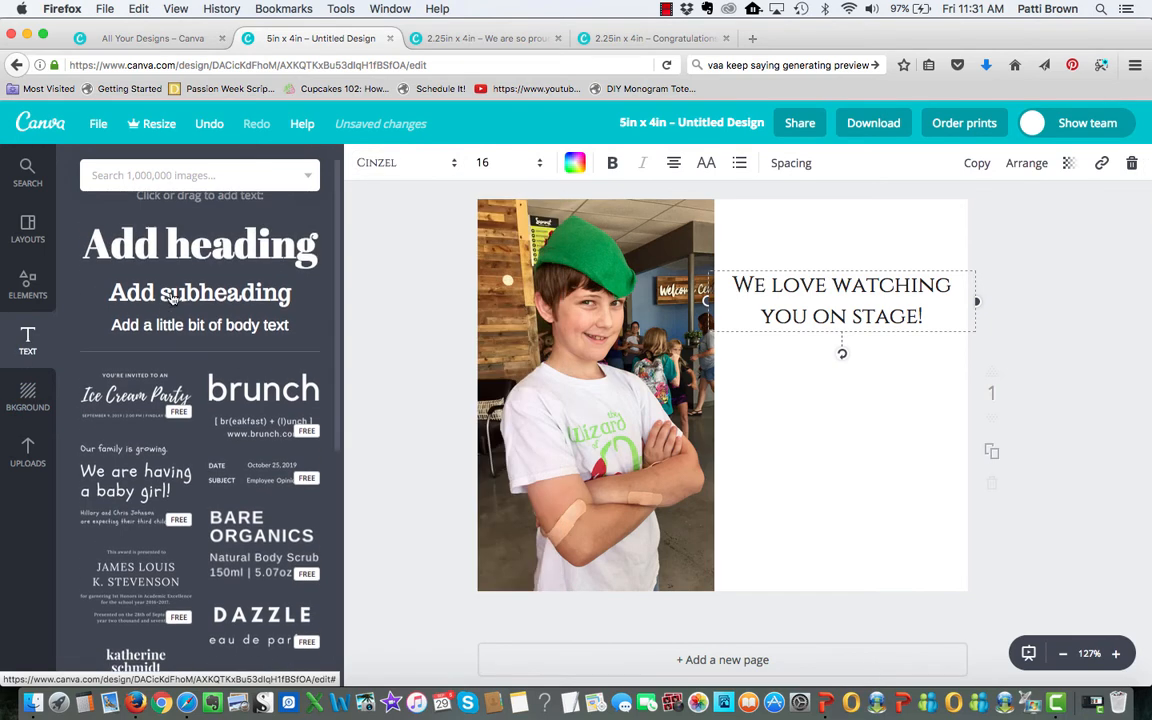
{"action": "left_click", "coordinate": [199, 343]}
{"action": "left_click", "coordinate": [690, 465]}
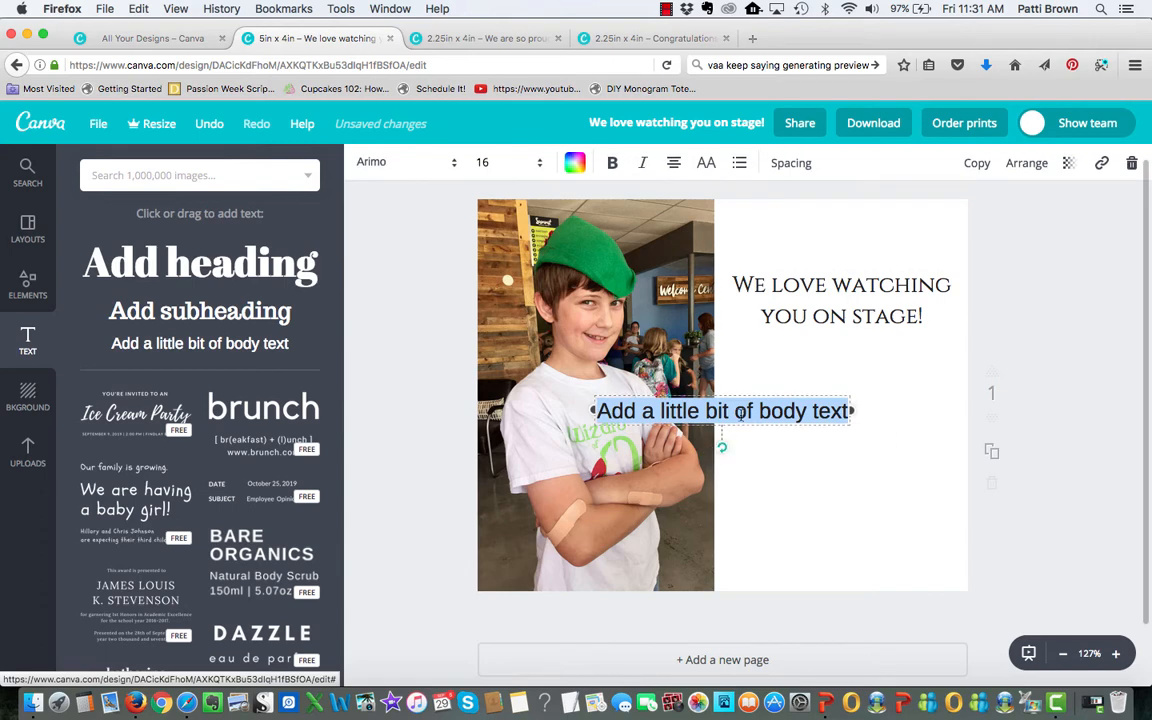
{"action": "left_click", "coordinate": [454, 165]}
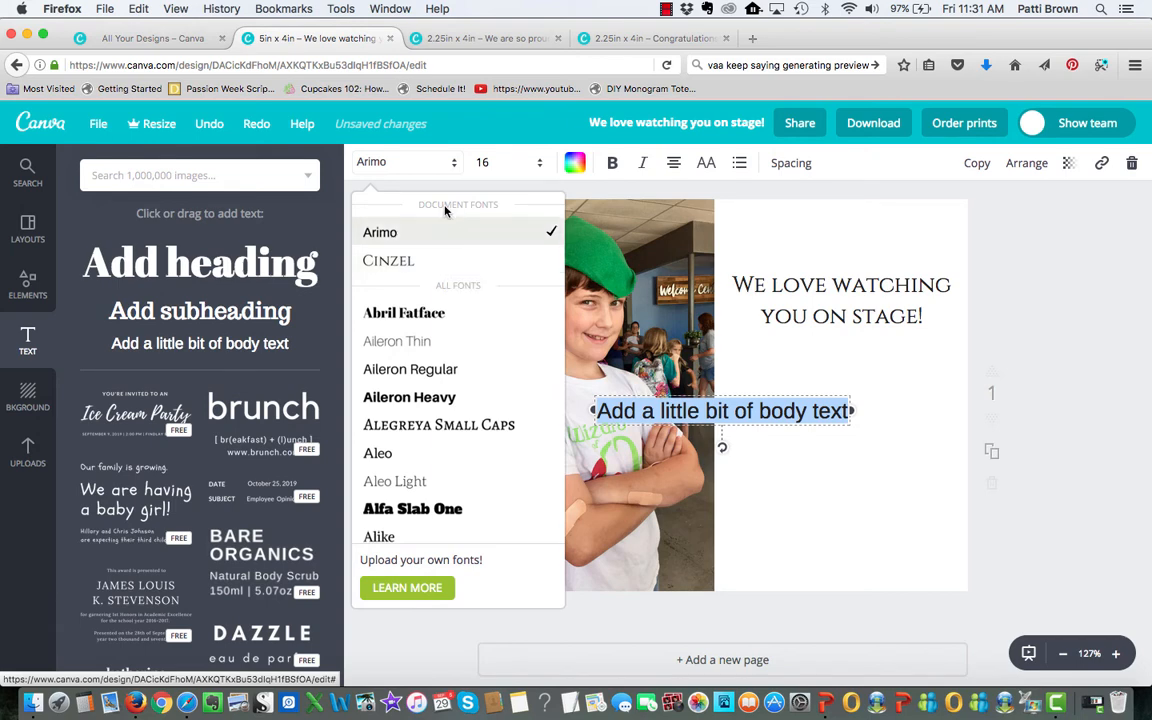
{"action": "left_click", "coordinate": [443, 270]}
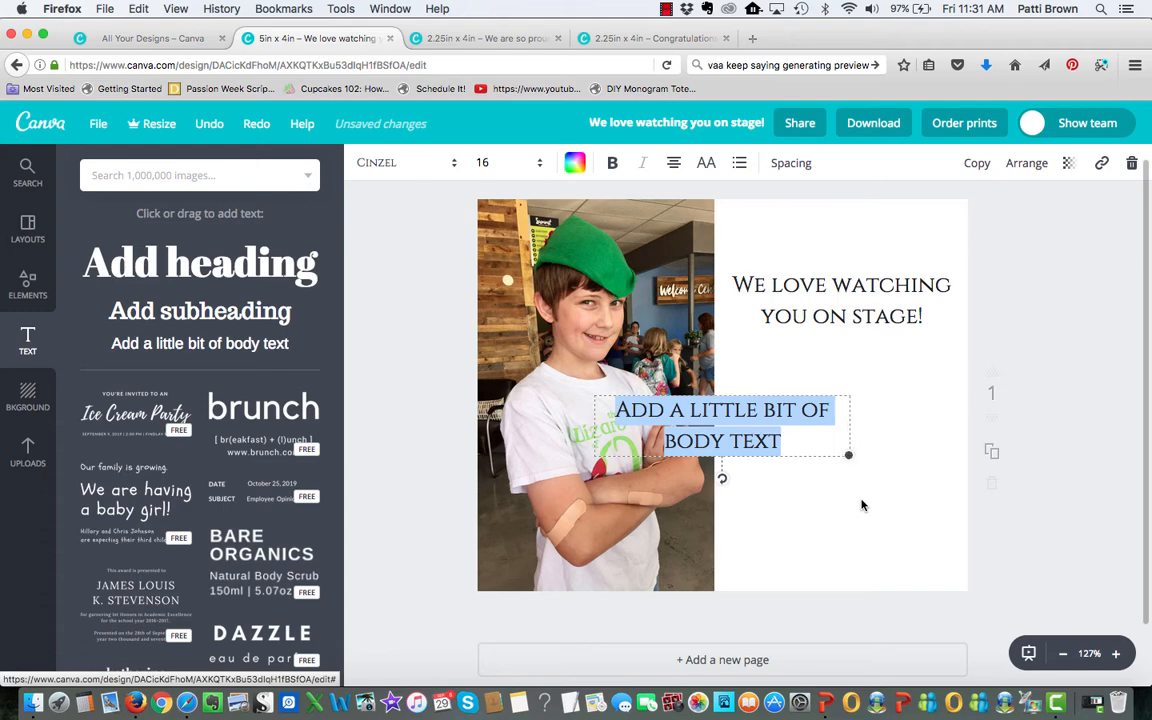
{"action": "left_click", "coordinate": [817, 435]}
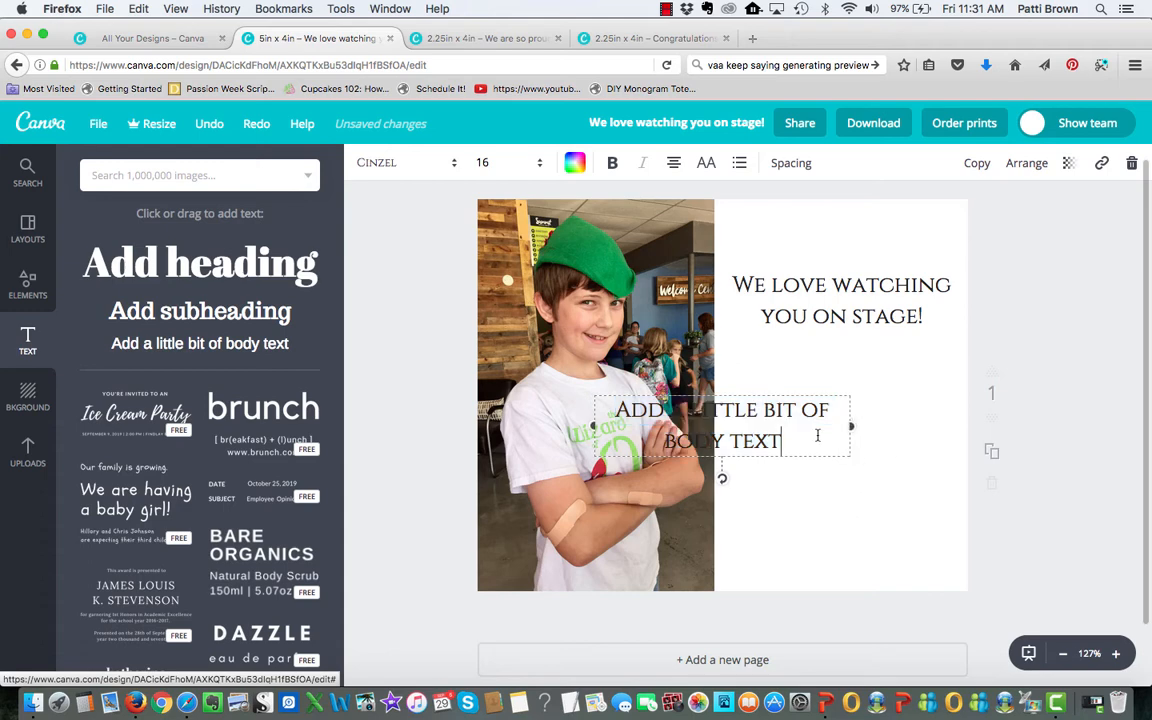
Replace the second body placeholder with "Break a leg" plus the boy's first name and an exclamation mark, and center it below the stage message.
{"action": "key", "text": "super+a"}
{"action": "type", "text": "Break"}
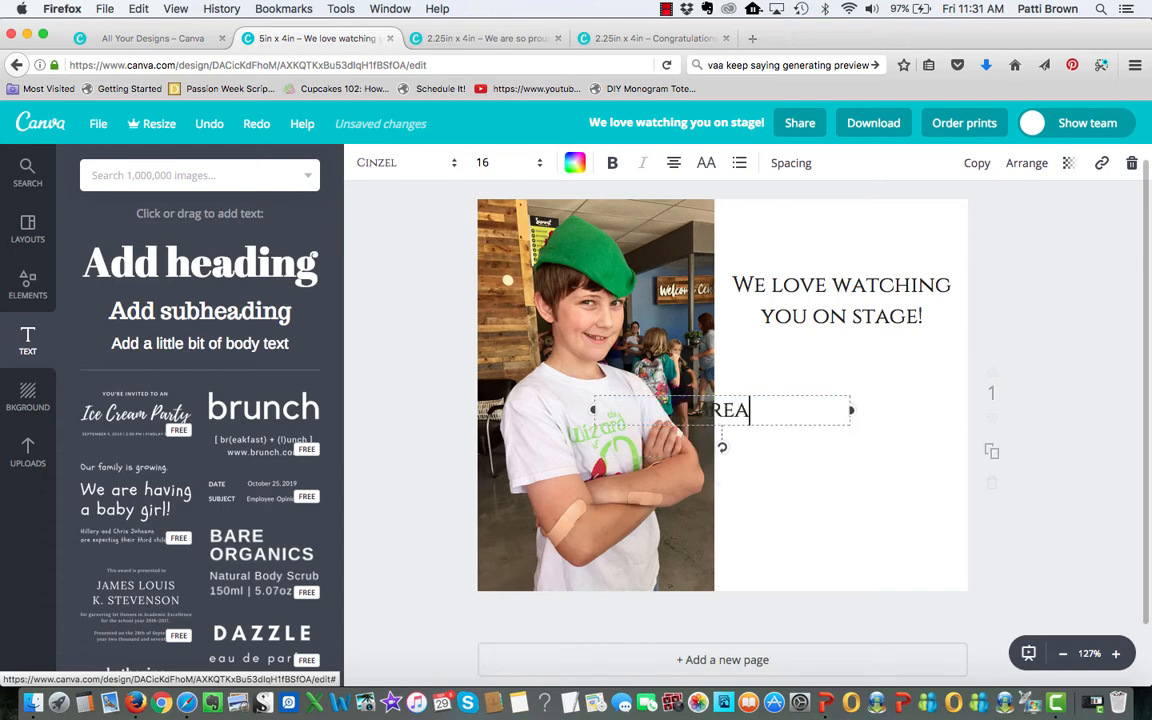
{"action": "type", "text": " a"}
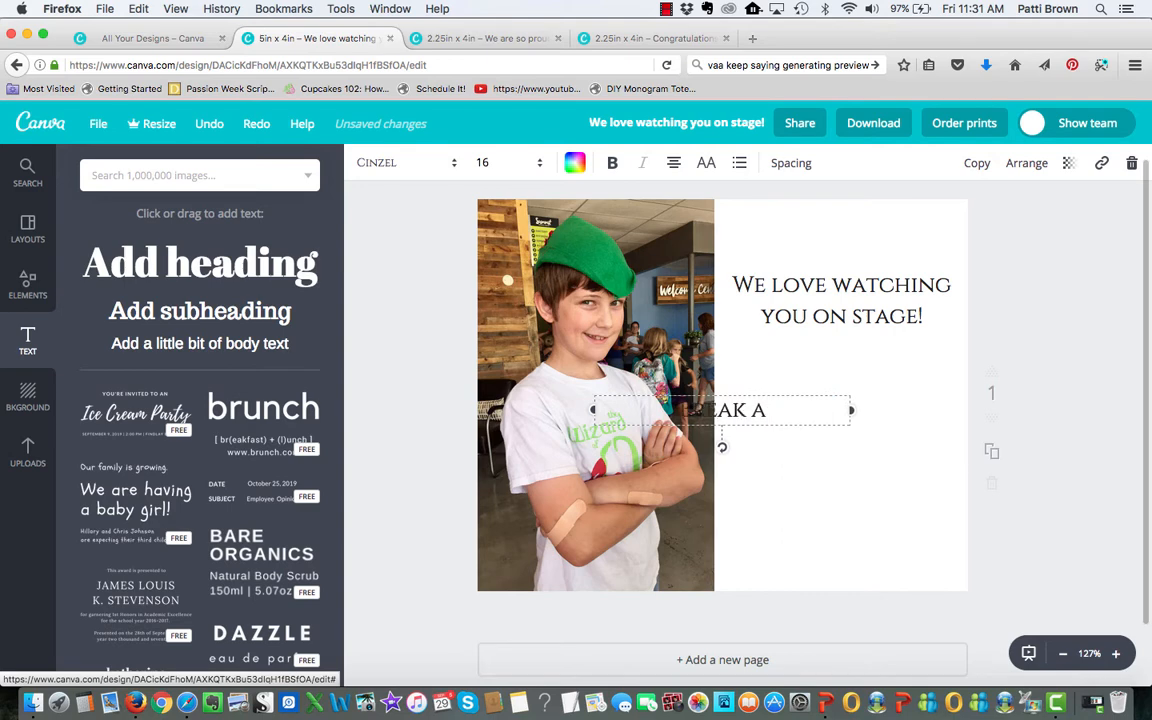
{"action": "type", "text": " leg!"}
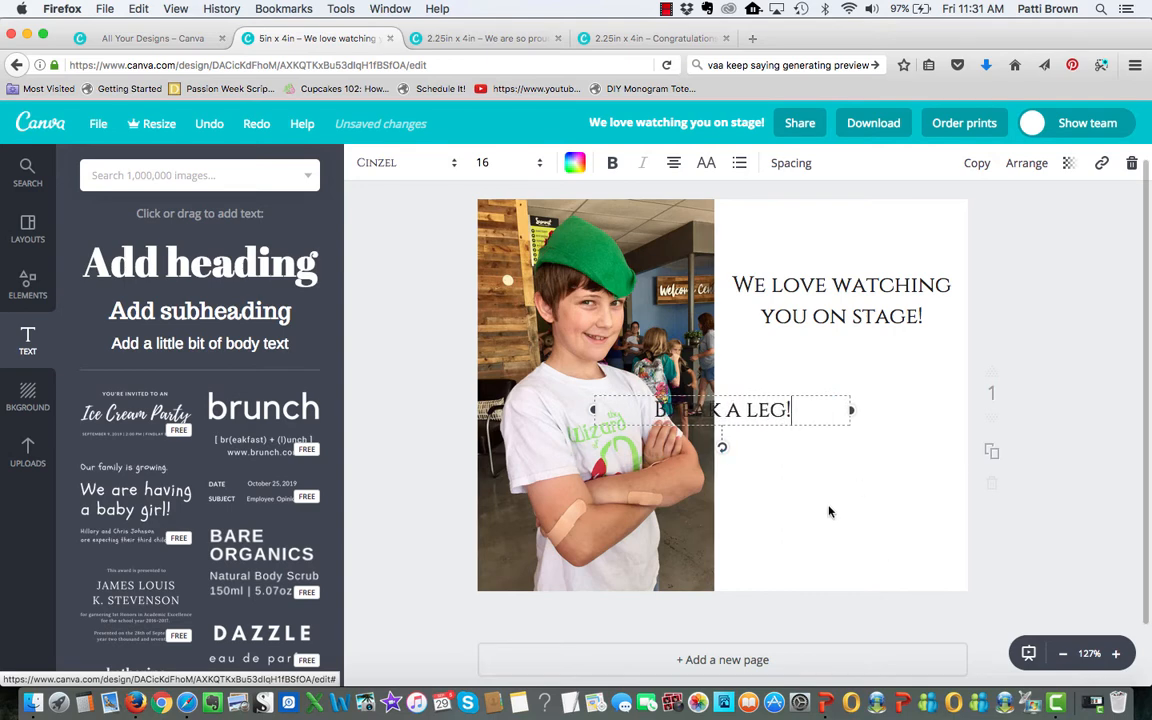
{"action": "key", "text": "BackSpace"}
{"action": "type", "text": "Josh!"}
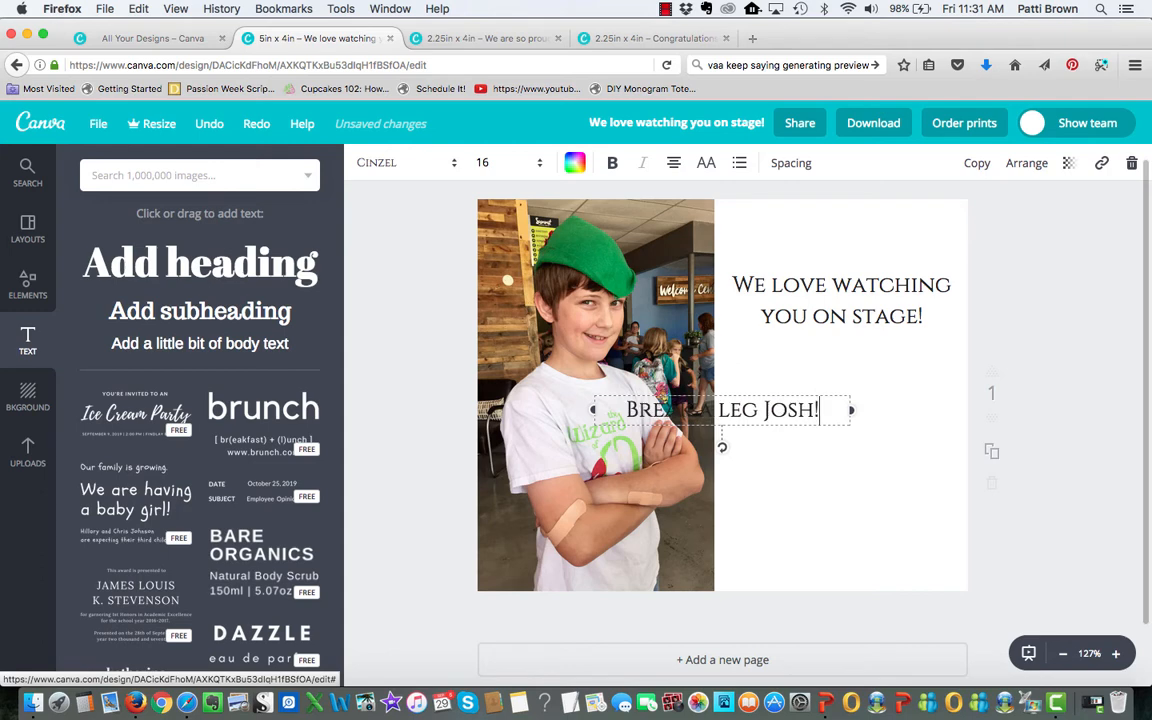
{"action": "left_click_drag", "start_coordinate": [719, 428], "coordinate": [832, 411]}
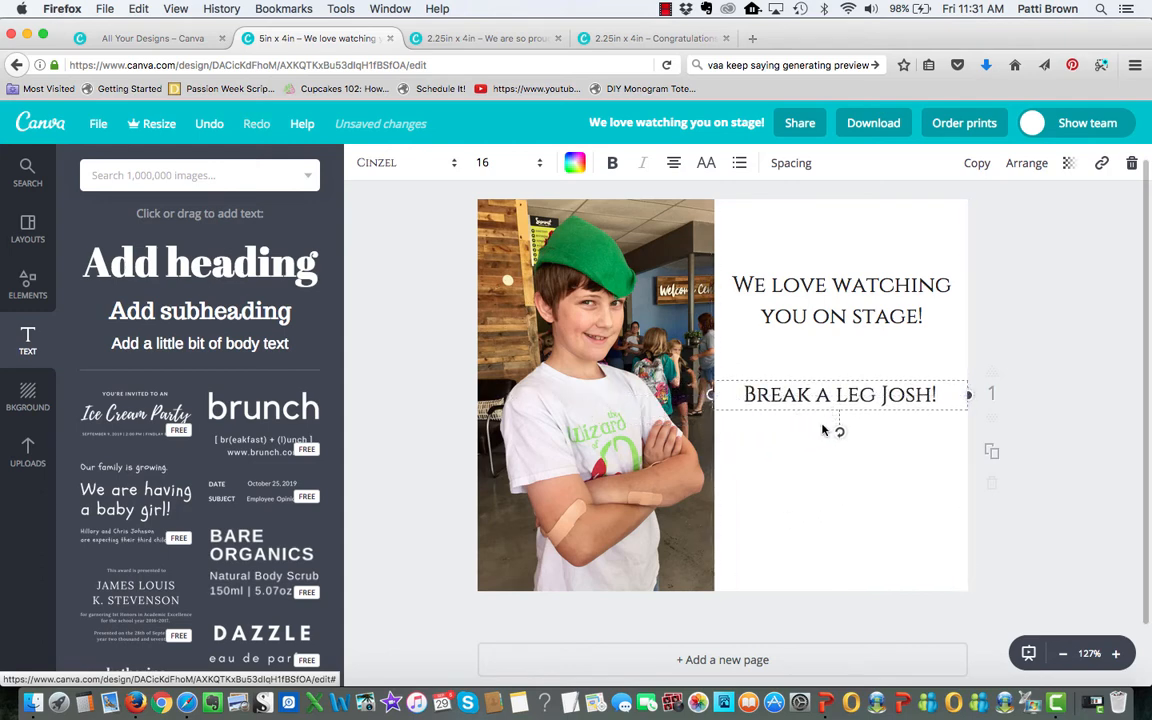
{"action": "left_click", "coordinate": [787, 514]}
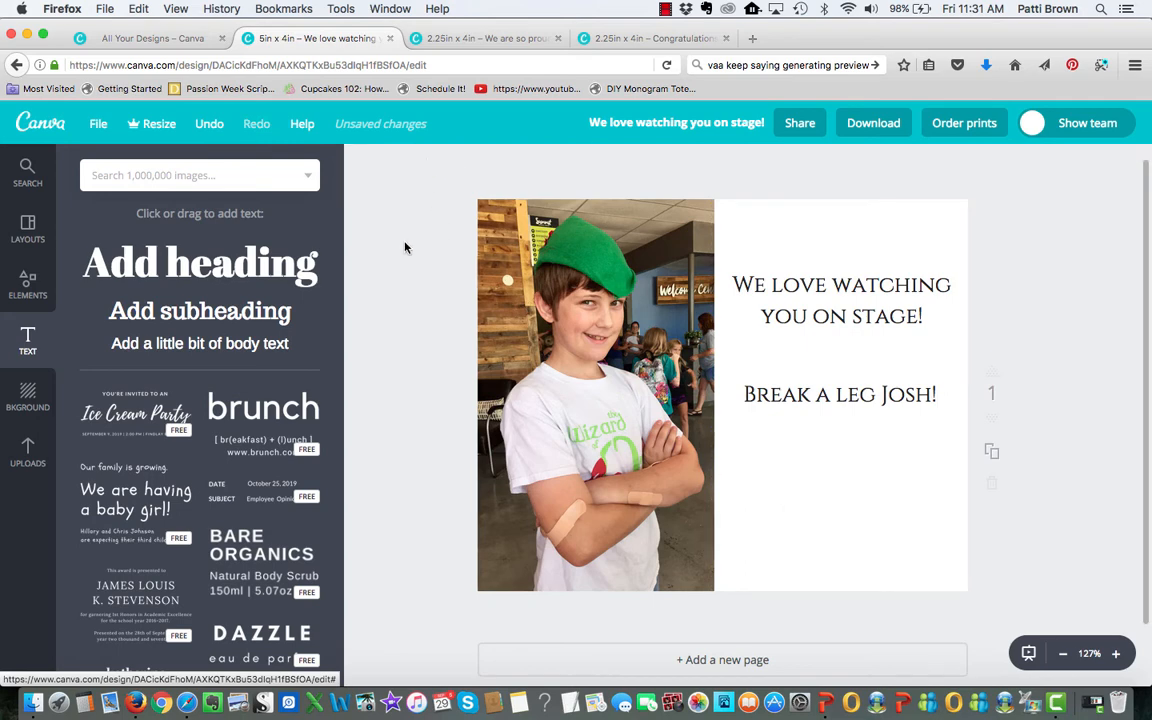
Add a body text box reading "Love," in the Courgette font and center it in the lower part of the white area.
{"action": "left_click_drag", "start_coordinate": [170, 340], "coordinate": [703, 418]}
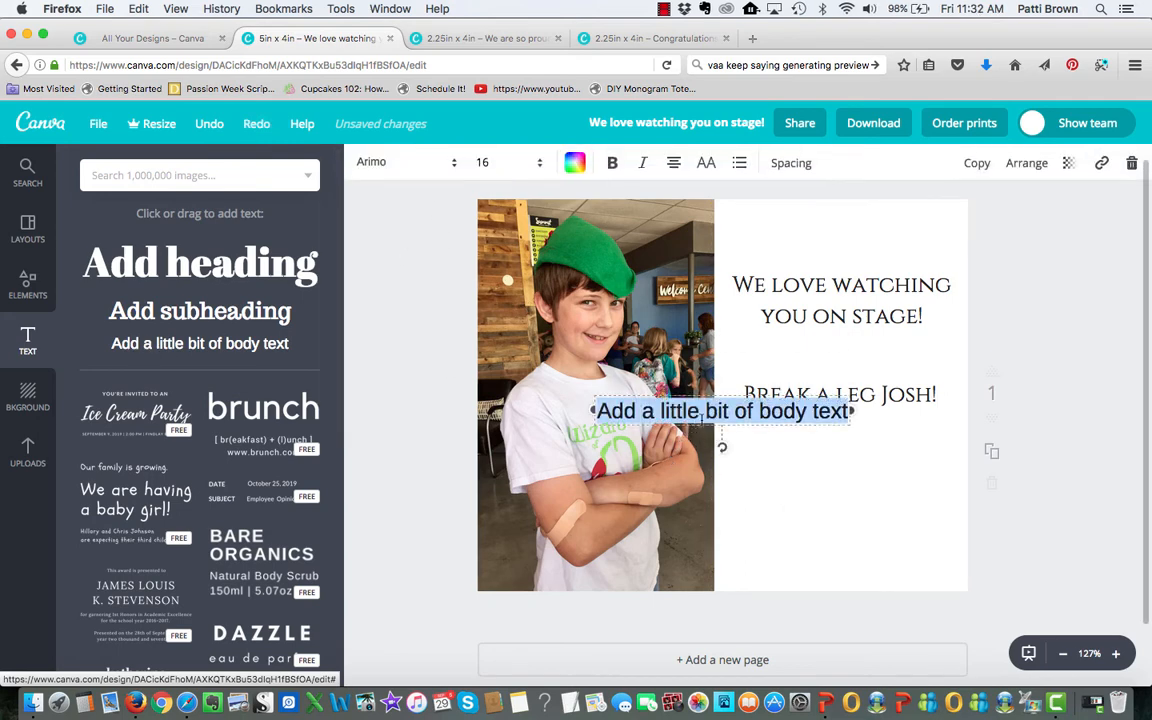
{"action": "type", "text": "Love,"}
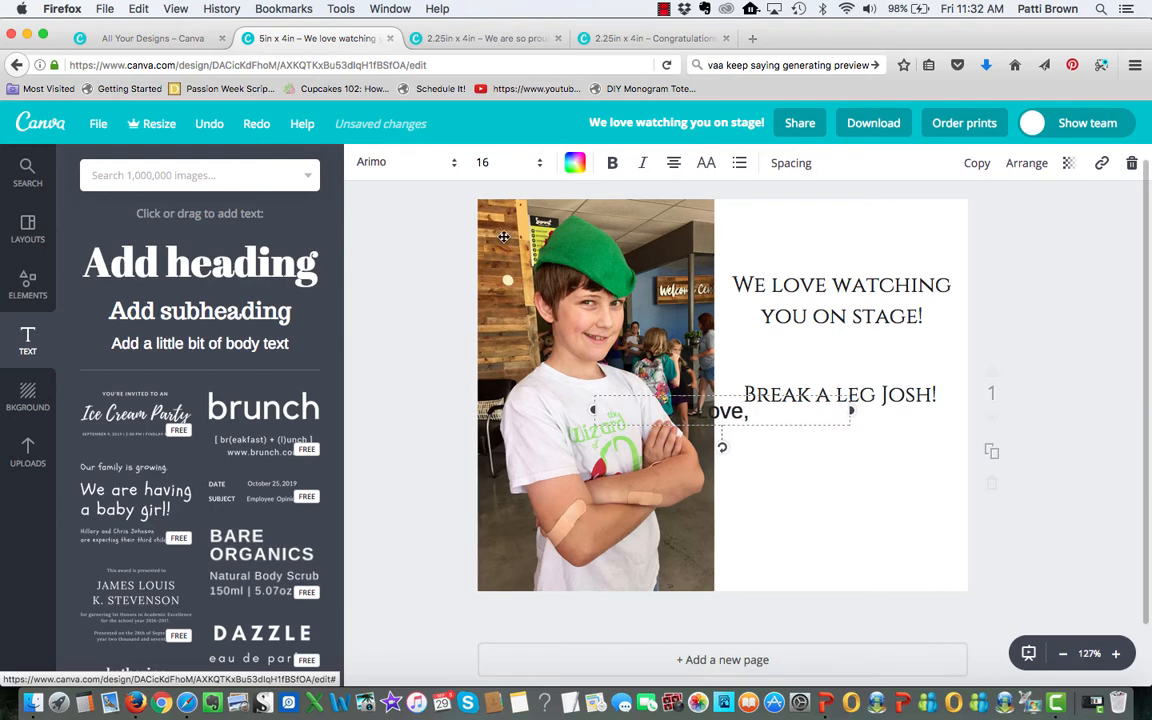
{"action": "left_click", "coordinate": [452, 163]}
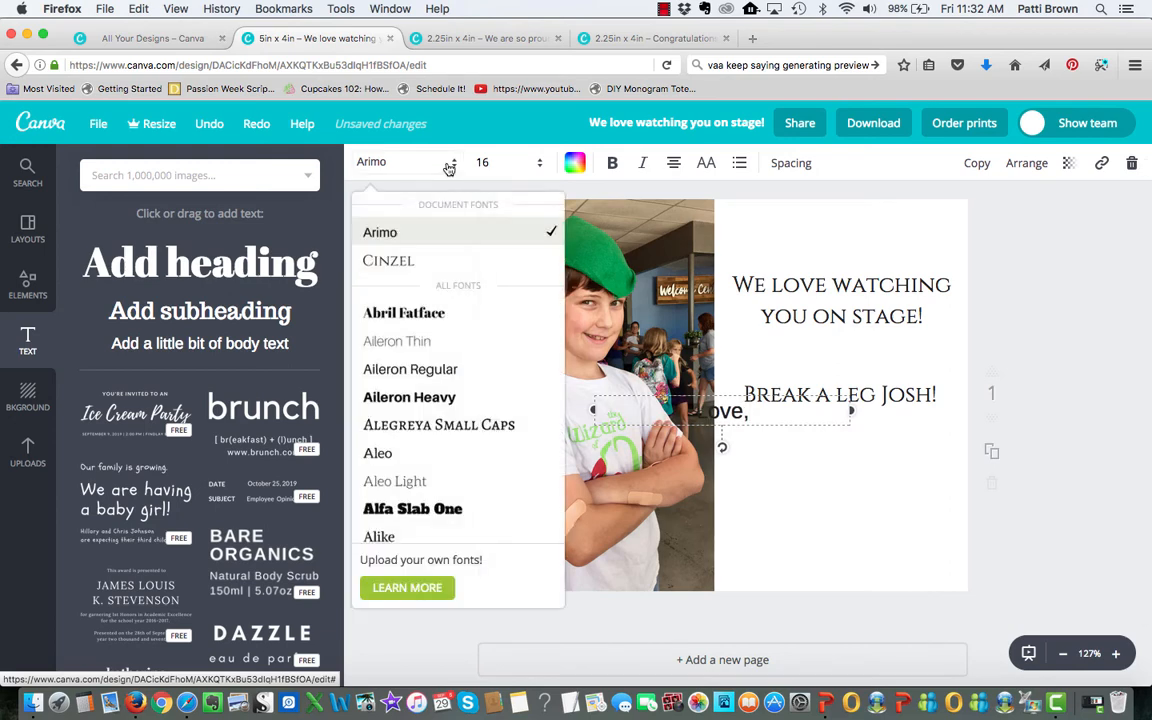
{"action": "scroll", "coordinate": [430, 482], "scroll_direction": "down", "scroll_amount": 5}
{"action": "scroll", "coordinate": [432, 484], "scroll_direction": "down", "scroll_amount": 10}
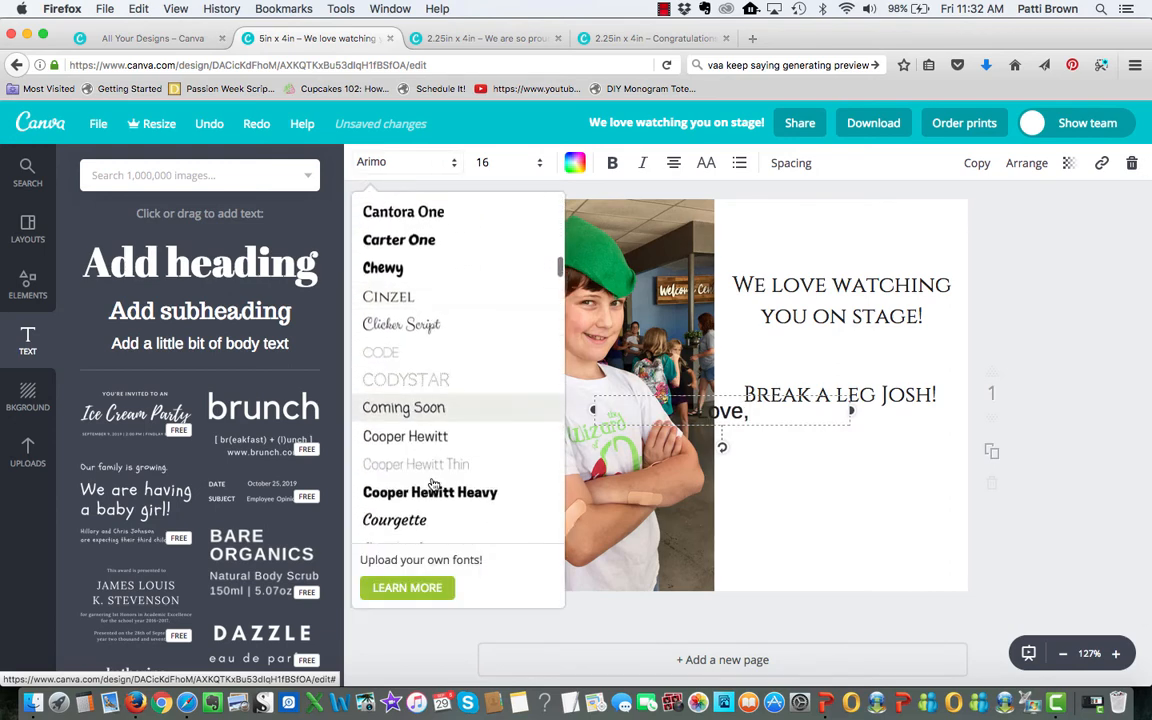
{"action": "left_click", "coordinate": [437, 291]}
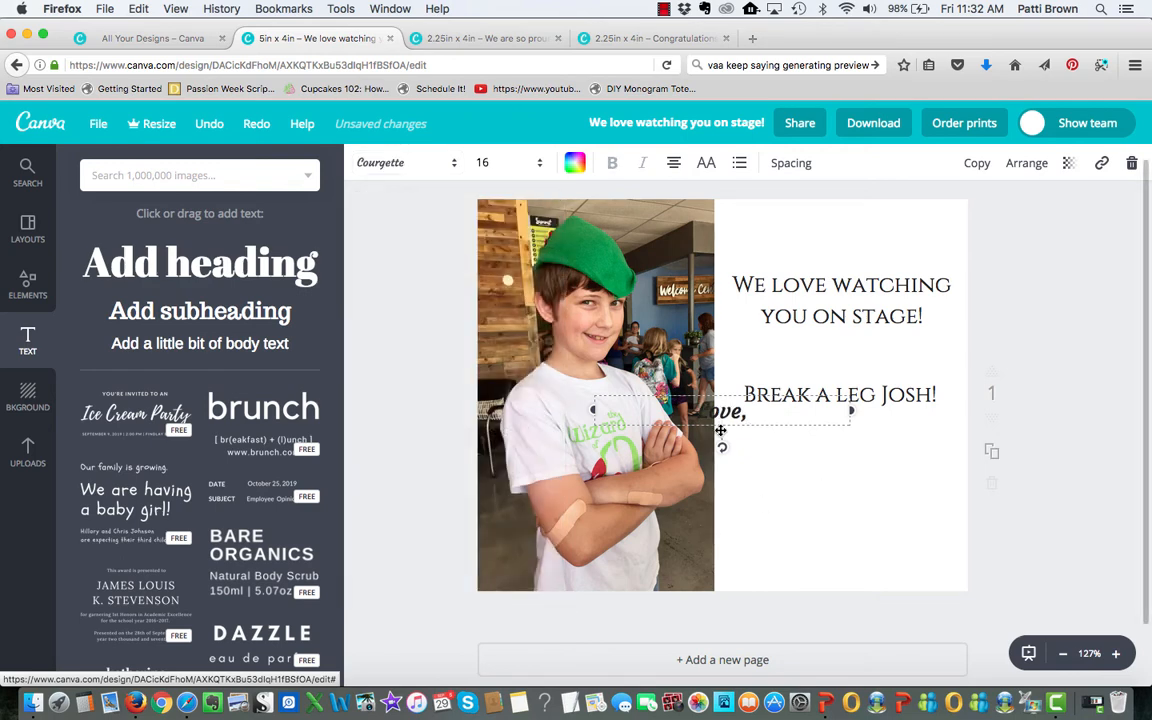
{"action": "left_click_drag", "start_coordinate": [720, 430], "coordinate": [833, 512]}
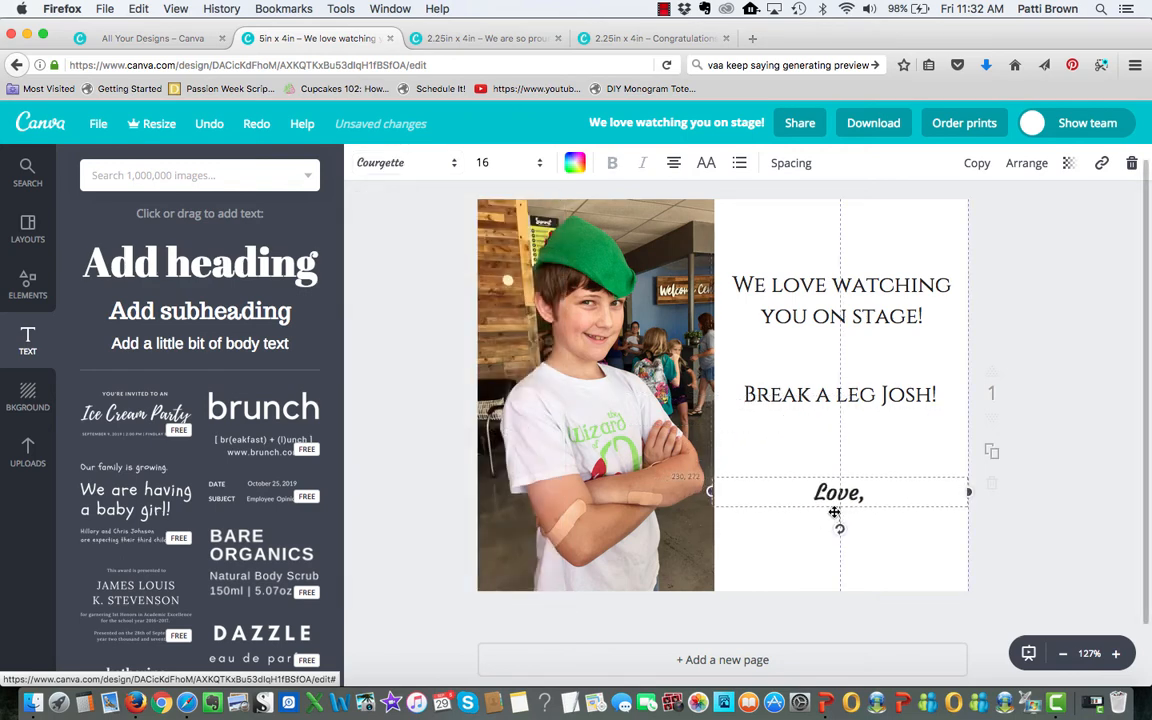
Shift the "We love watching you on stage!" text slightly left to center it with the lines below.
{"action": "left_click", "coordinate": [881, 397]}
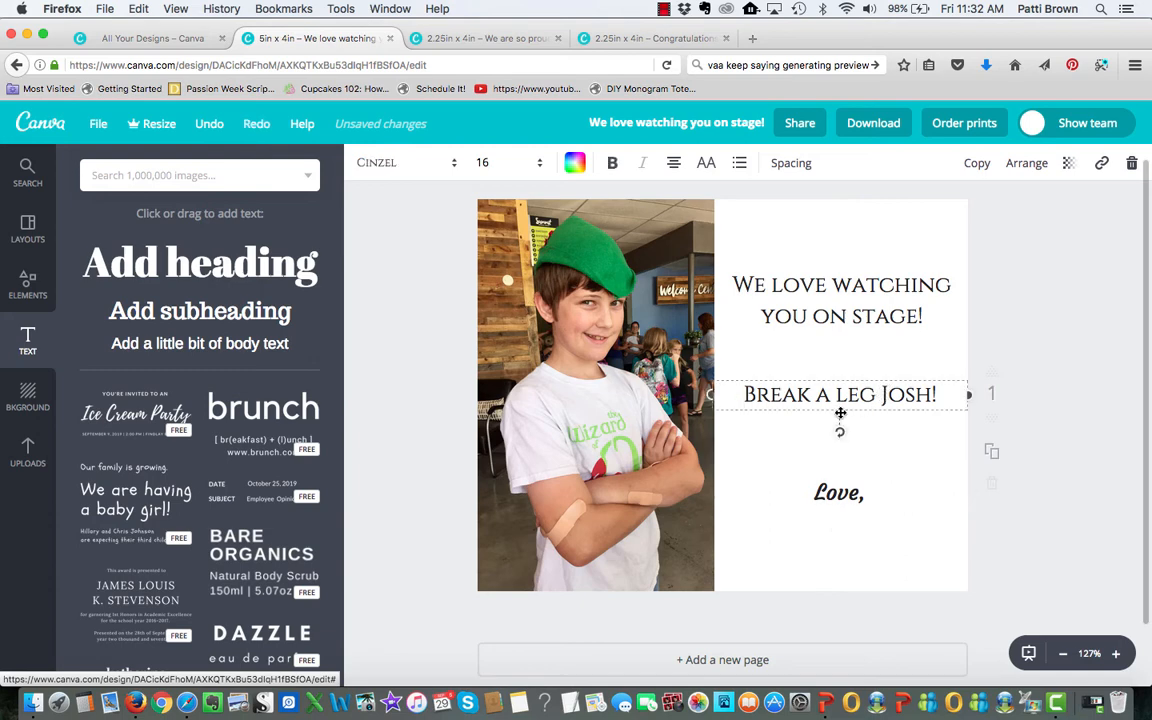
{"action": "left_click_drag", "start_coordinate": [839, 420], "coordinate": [844, 421]}
{"action": "left_click", "coordinate": [842, 333]}
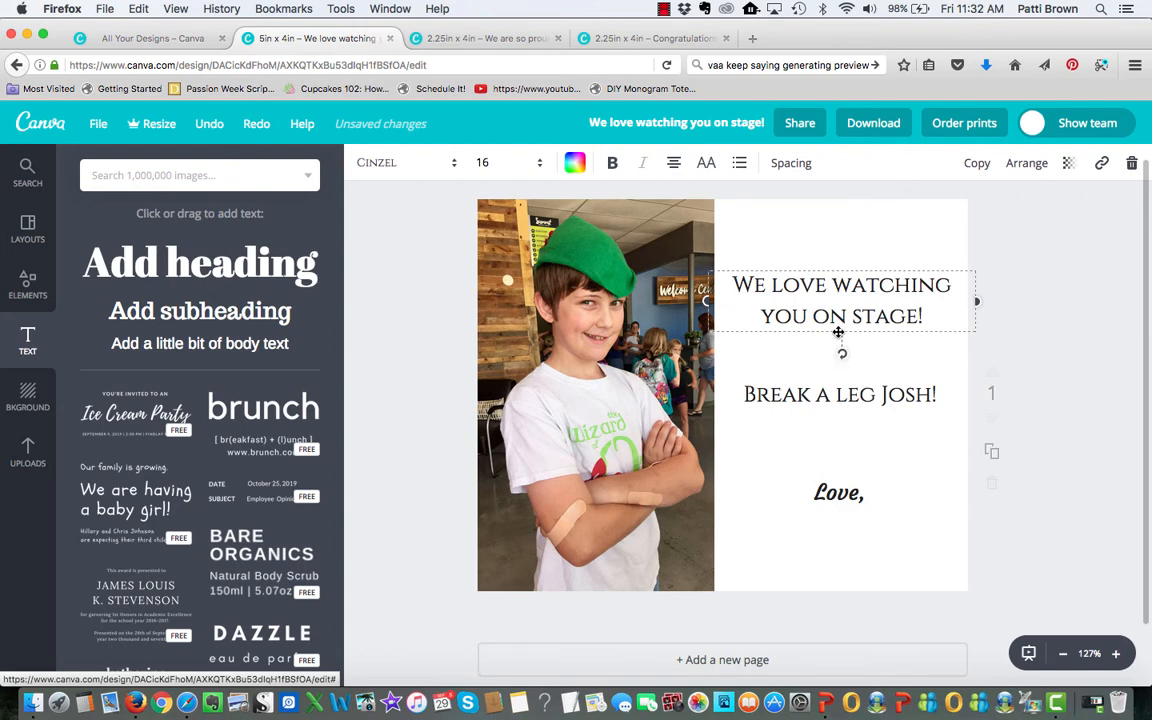
{"action": "left_click_drag", "start_coordinate": [838, 332], "coordinate": [840, 338]}
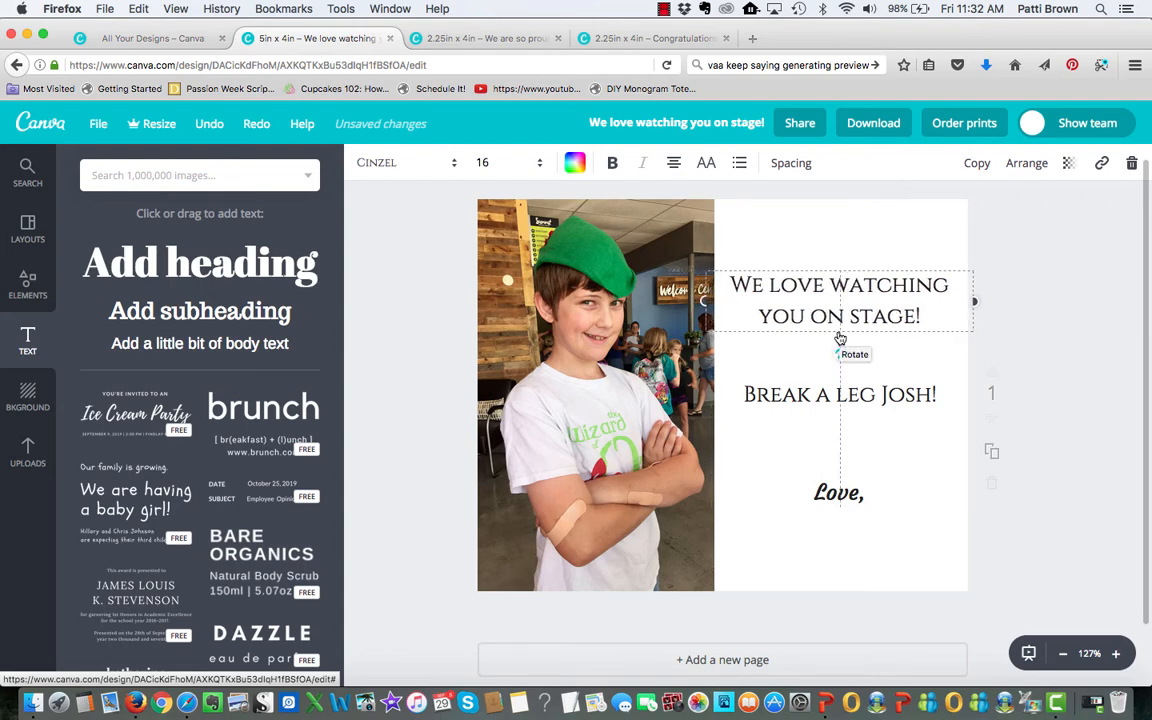
{"action": "left_click", "coordinate": [873, 516]}
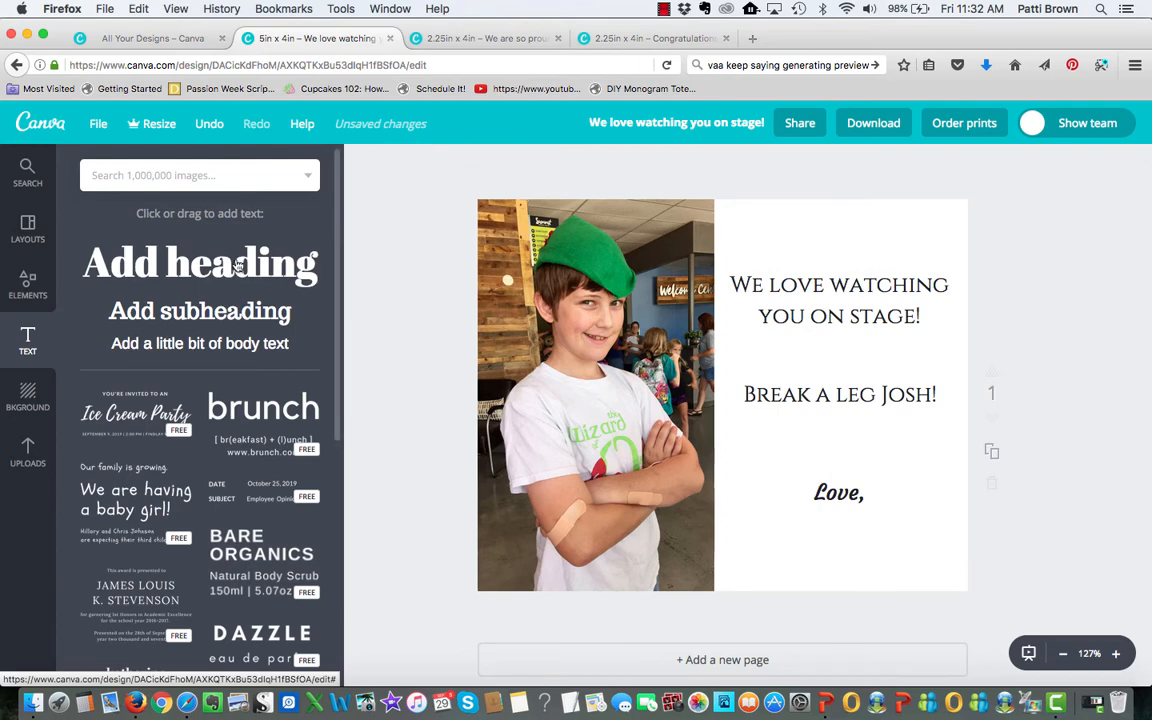
Add a body text box reading "Grandmummy and Grandpa" in the Courgette font and center it directly beneath "Love,".
{"action": "left_click_drag", "start_coordinate": [168, 343], "coordinate": [752, 411]}
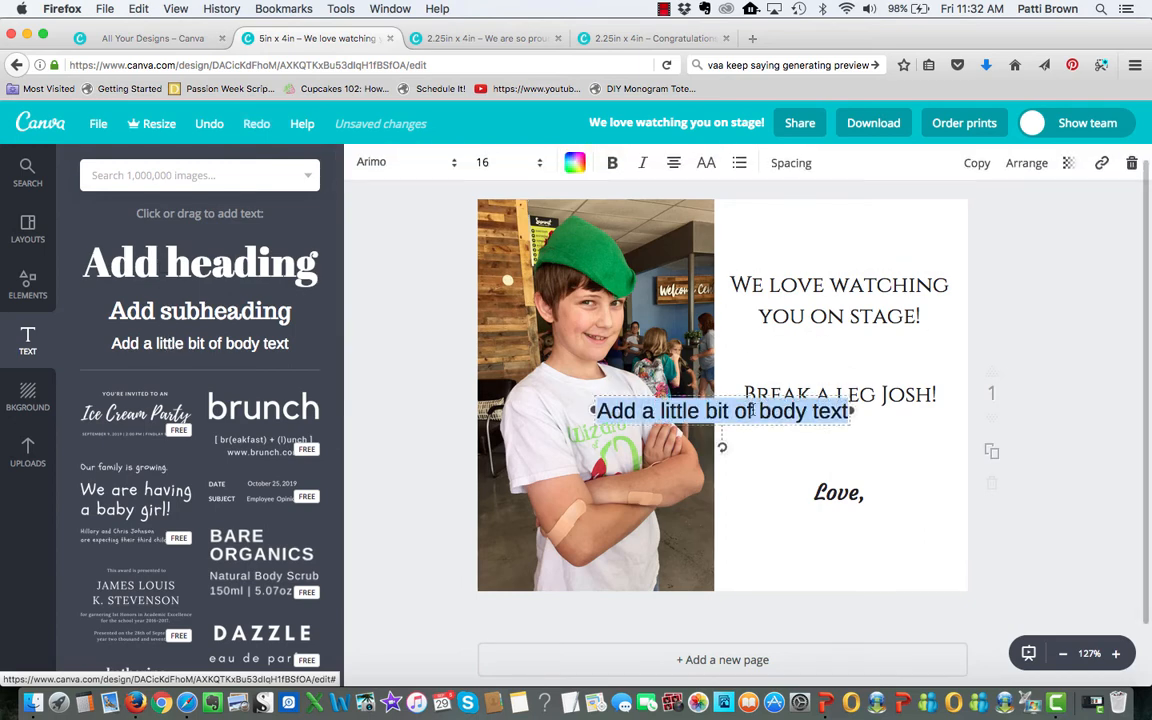
{"action": "type", "text": "Grand"}
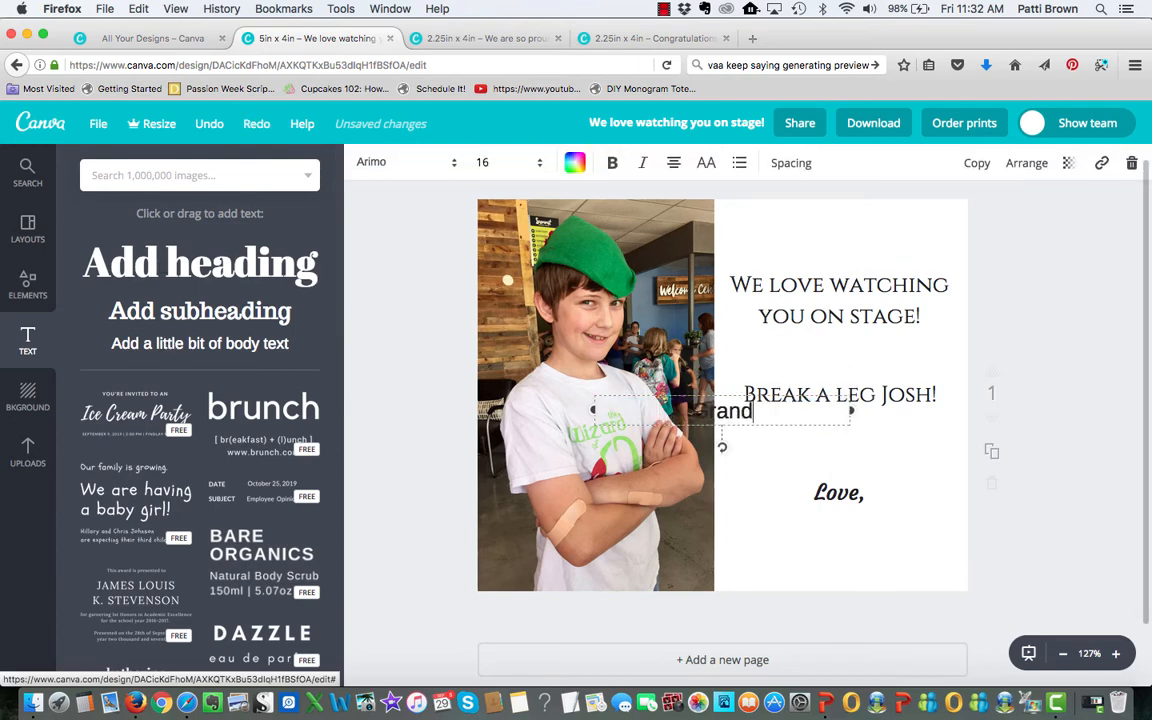
{"action": "type", "text": "mummy and "}
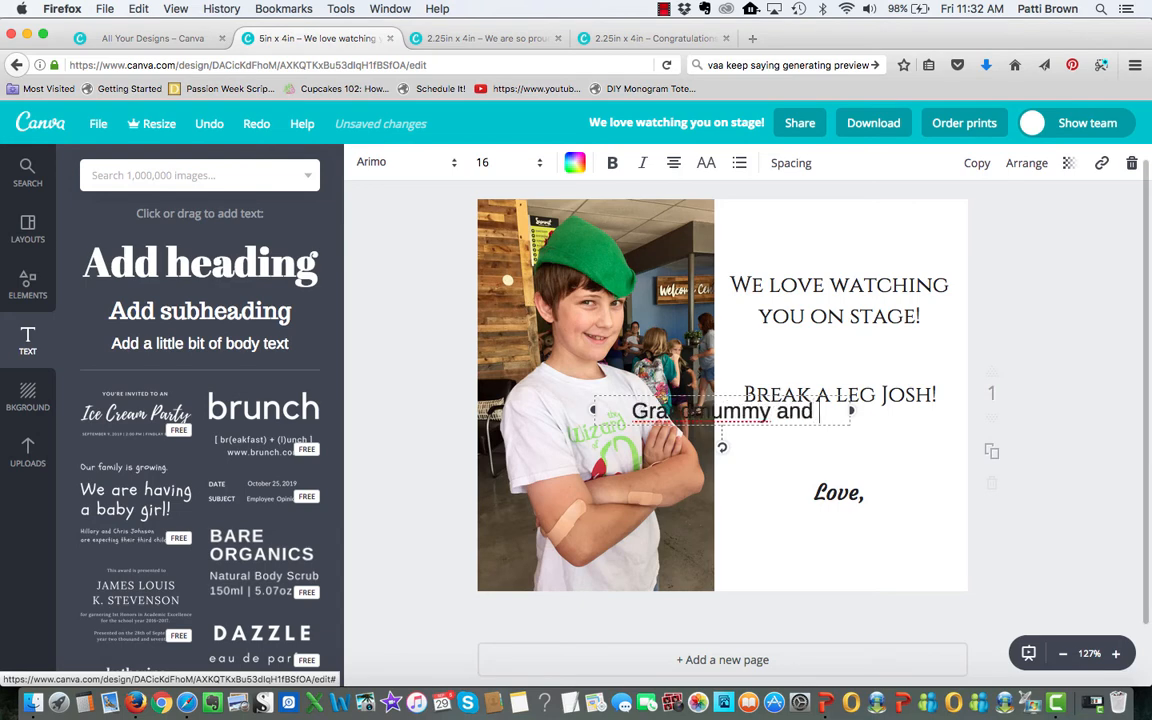
{"action": "type", "text": "Grandpa"}
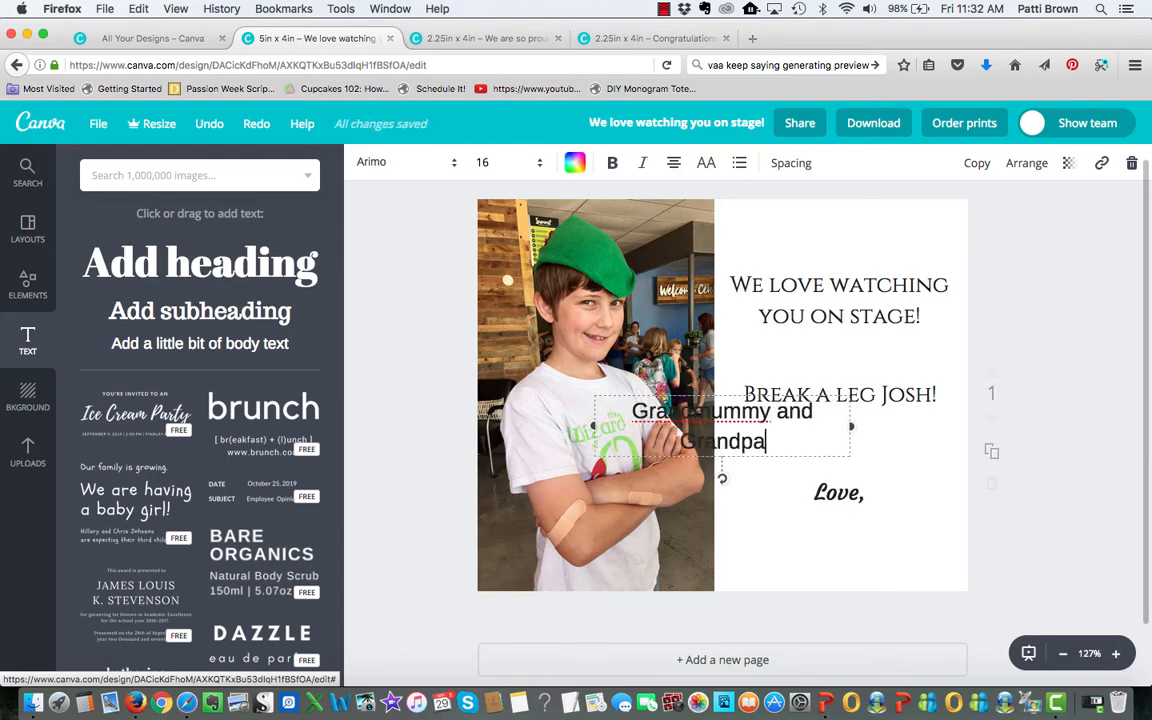
{"action": "left_click", "coordinate": [370, 160]}
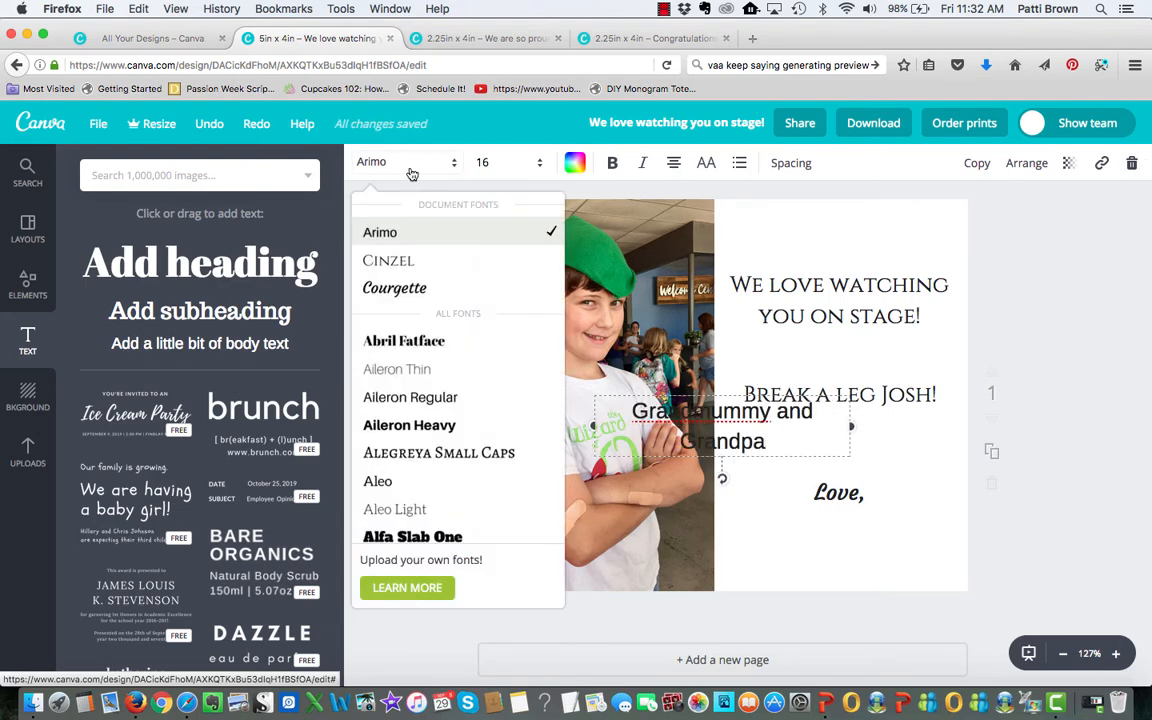
{"action": "left_click", "coordinate": [404, 289]}
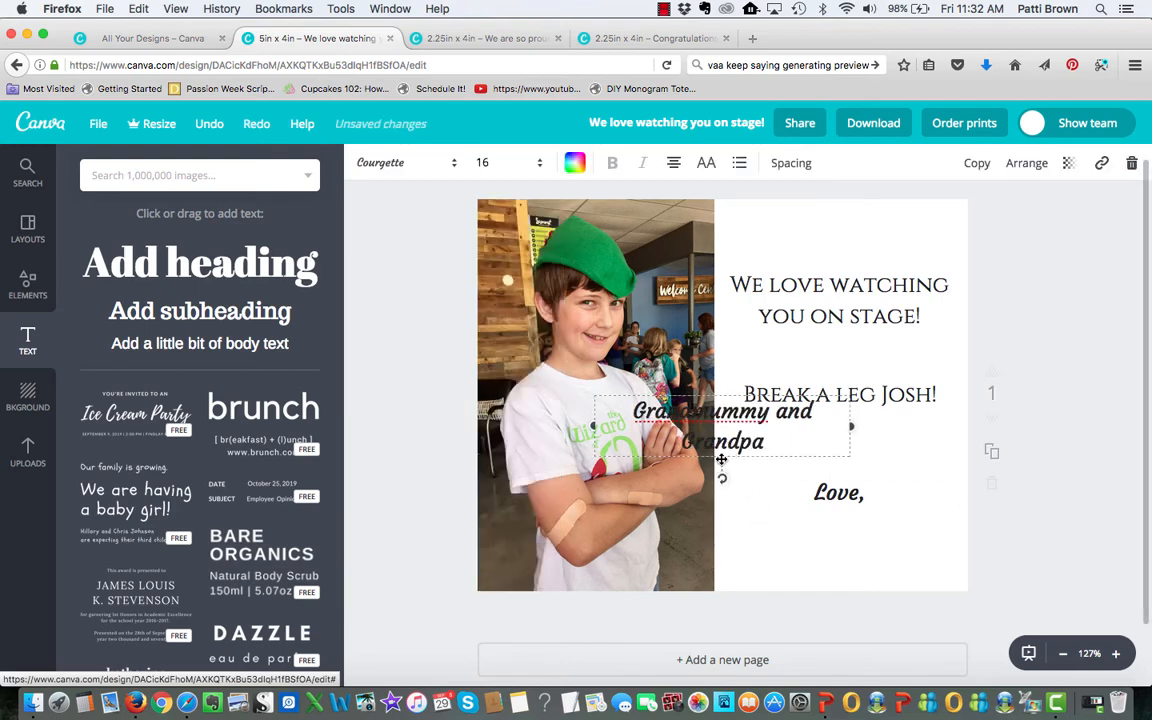
{"action": "left_click_drag", "start_coordinate": [721, 459], "coordinate": [840, 566]}
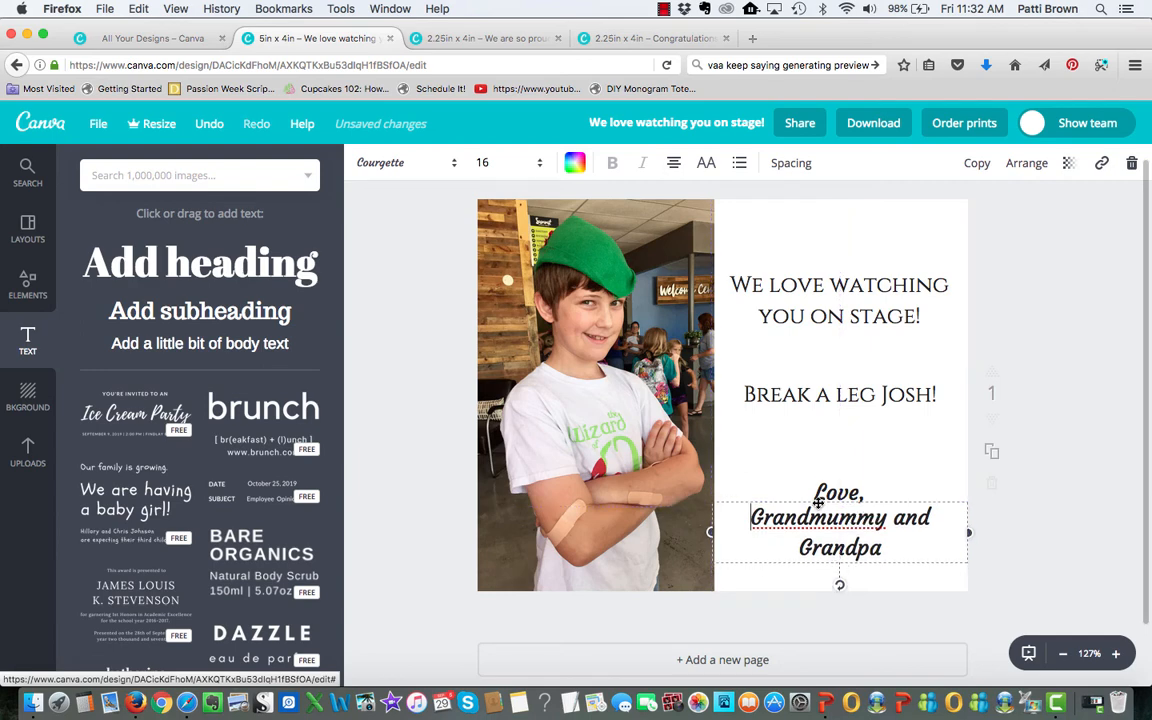
Even out the vertical spacing by nudging the "Break a leg" line up and moving "Love," and "Grandmummy and Grandpa" slightly higher with a small gap.
{"action": "left_click", "coordinate": [829, 399]}
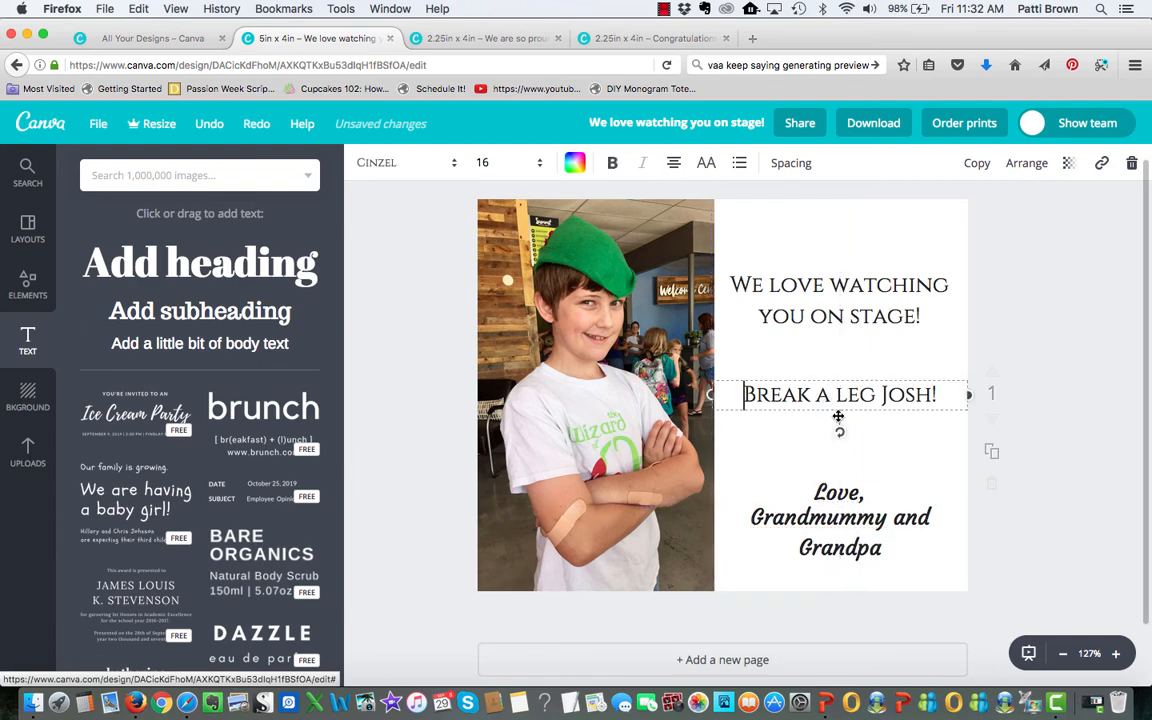
{"action": "left_click_drag", "start_coordinate": [840, 413], "coordinate": [840, 404]}
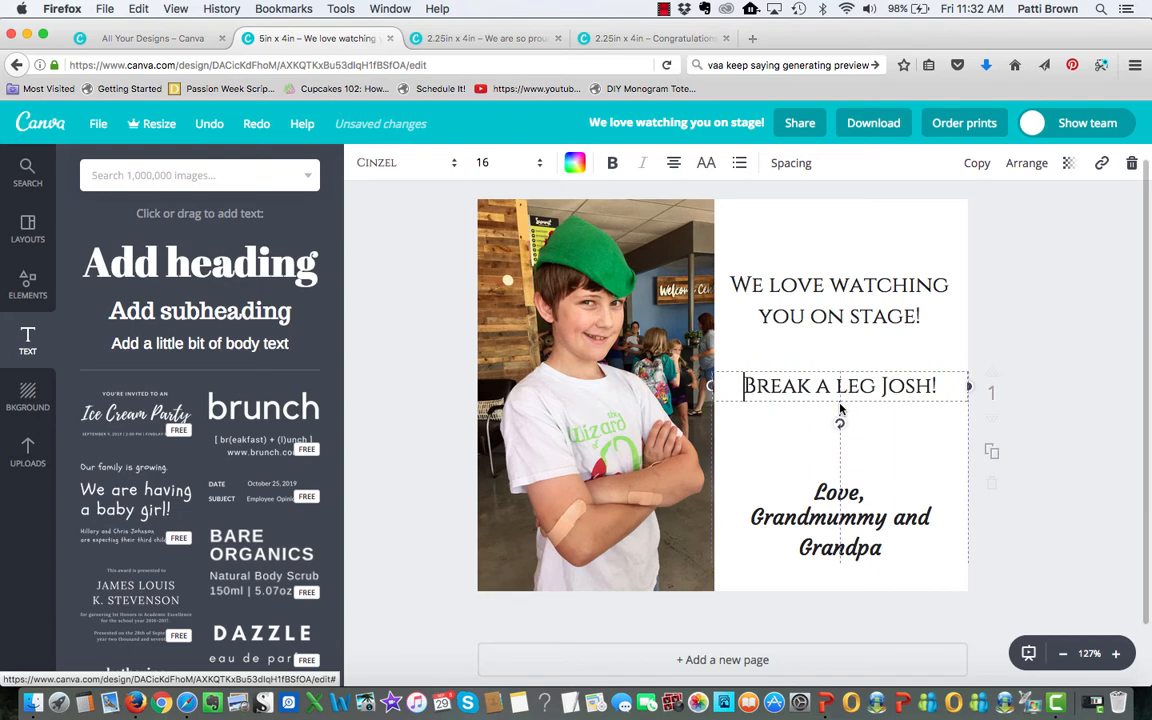
{"action": "left_click", "coordinate": [840, 517]}
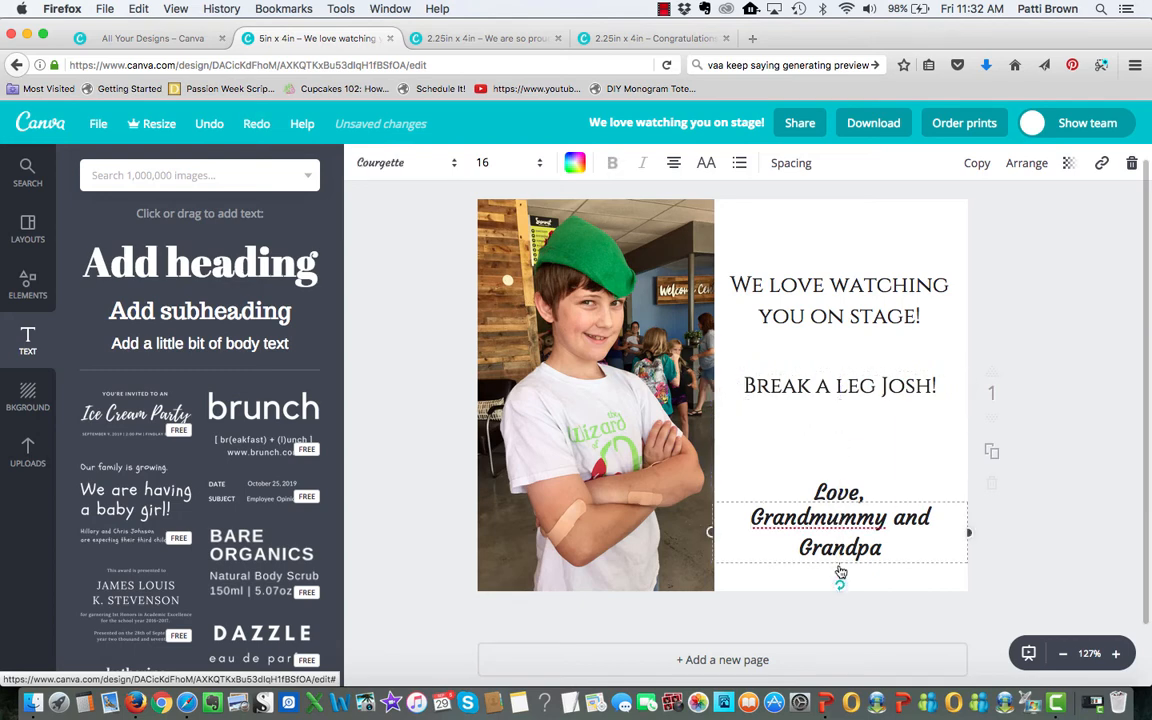
{"action": "left_click_drag", "start_coordinate": [840, 570], "coordinate": [837, 573]}
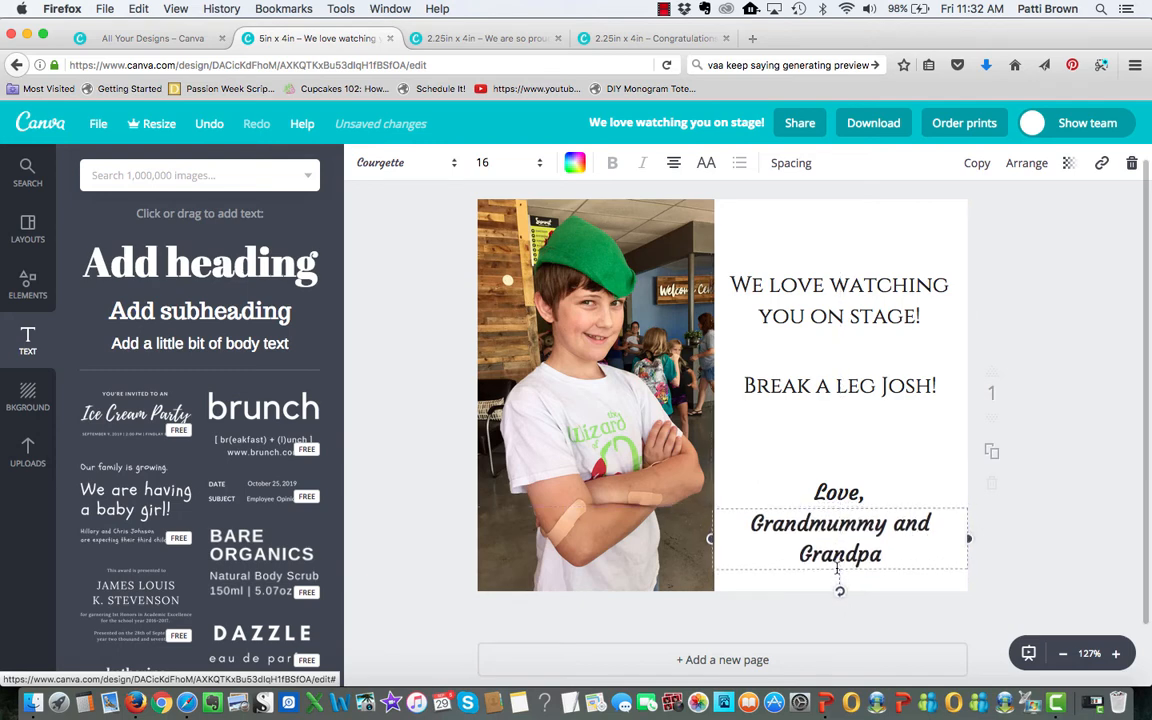
{"action": "left_click", "coordinate": [910, 428]}
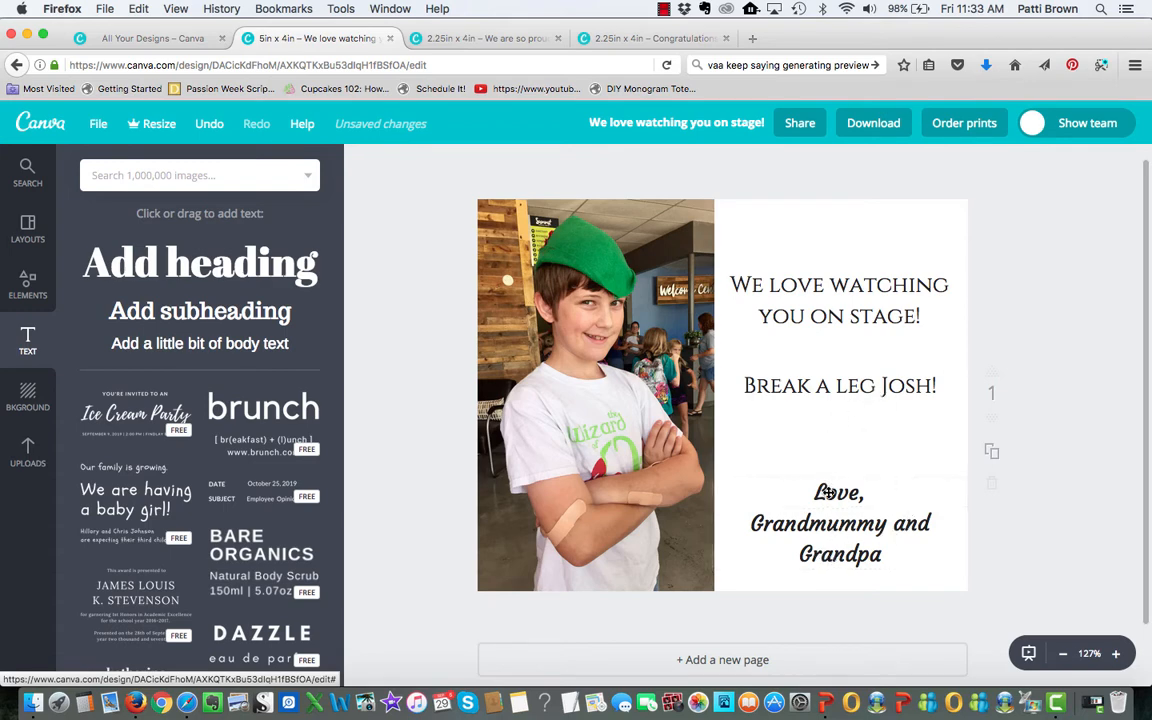
{"action": "left_click_drag", "start_coordinate": [828, 492], "coordinate": [828, 476]}
{"action": "left_click_drag", "start_coordinate": [828, 530], "coordinate": [828, 513]}
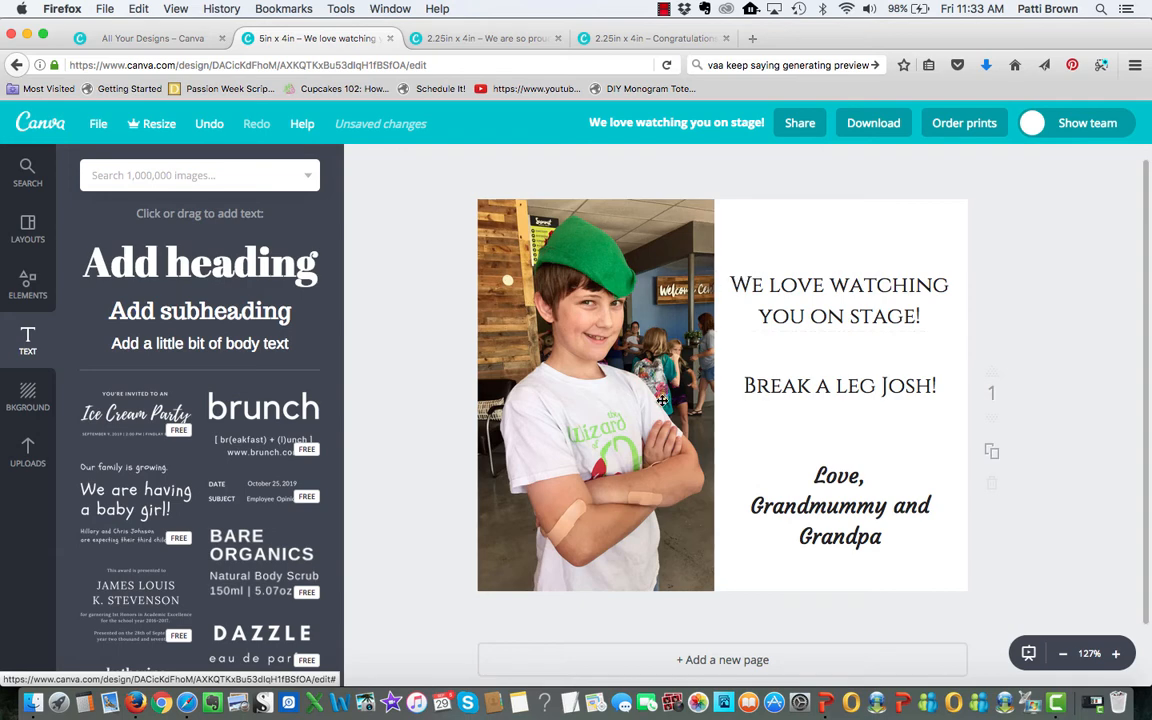
Apply the Grayscale filter to the photo of the boy in the green hat and deselect it.
{"action": "left_click", "coordinate": [556, 333]}
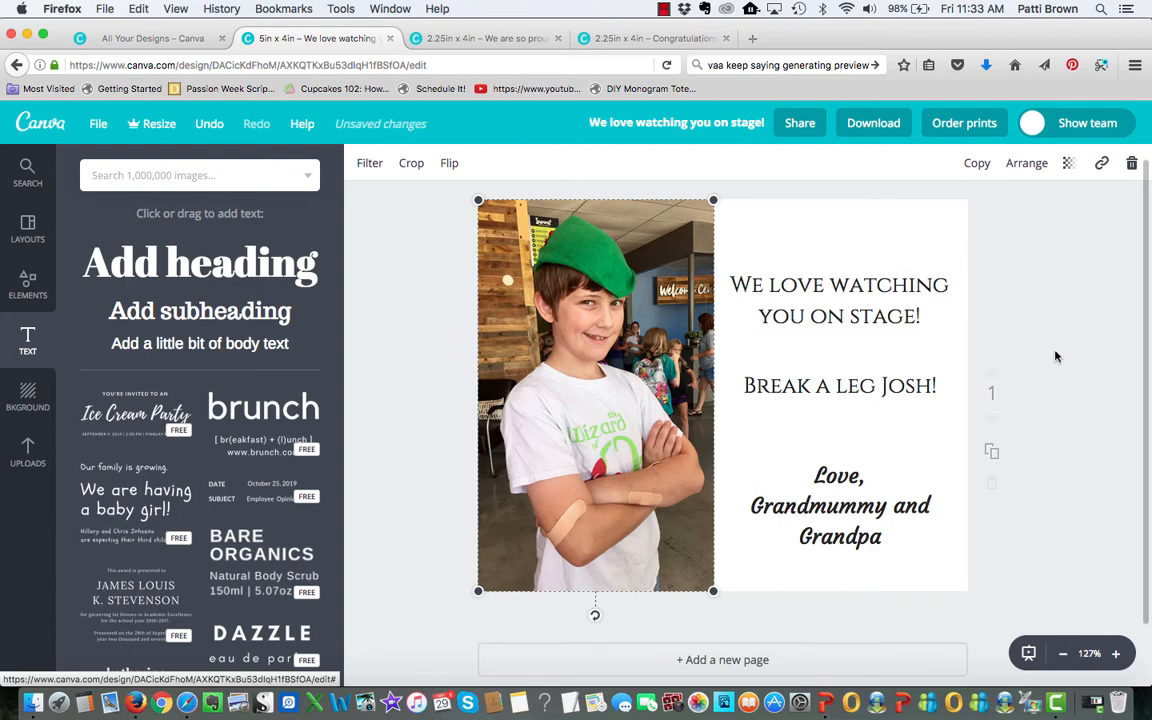
{"action": "left_click", "coordinate": [369, 164]}
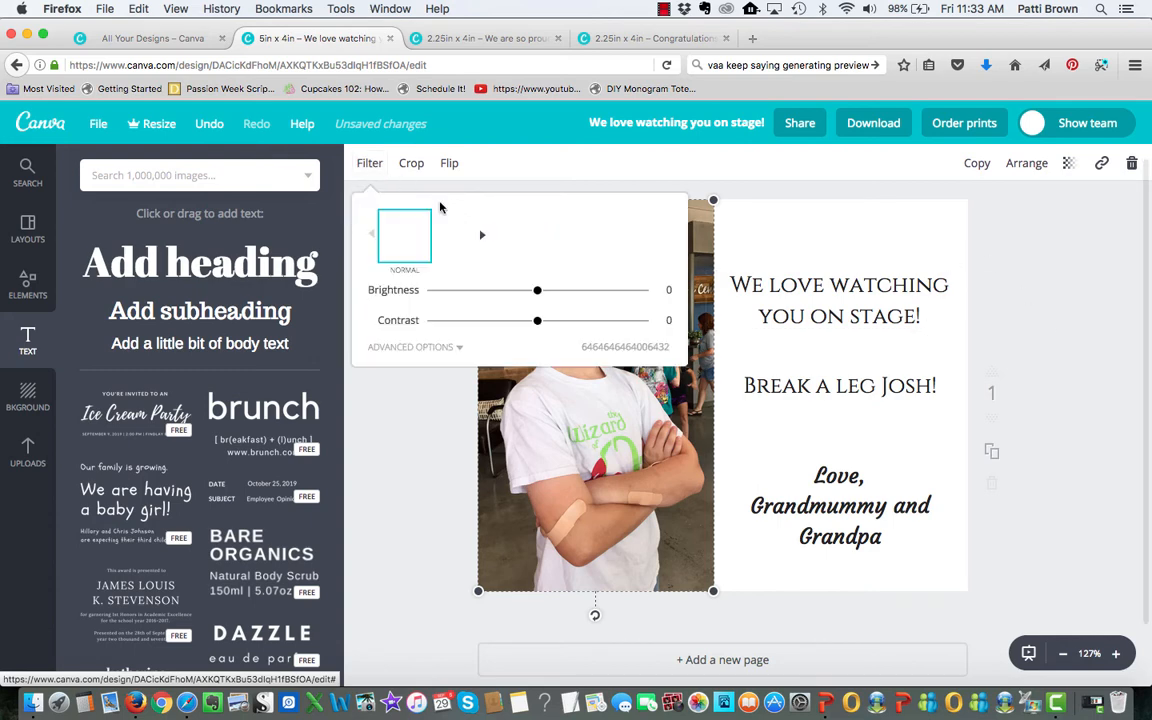
{"action": "left_click", "coordinate": [667, 236]}
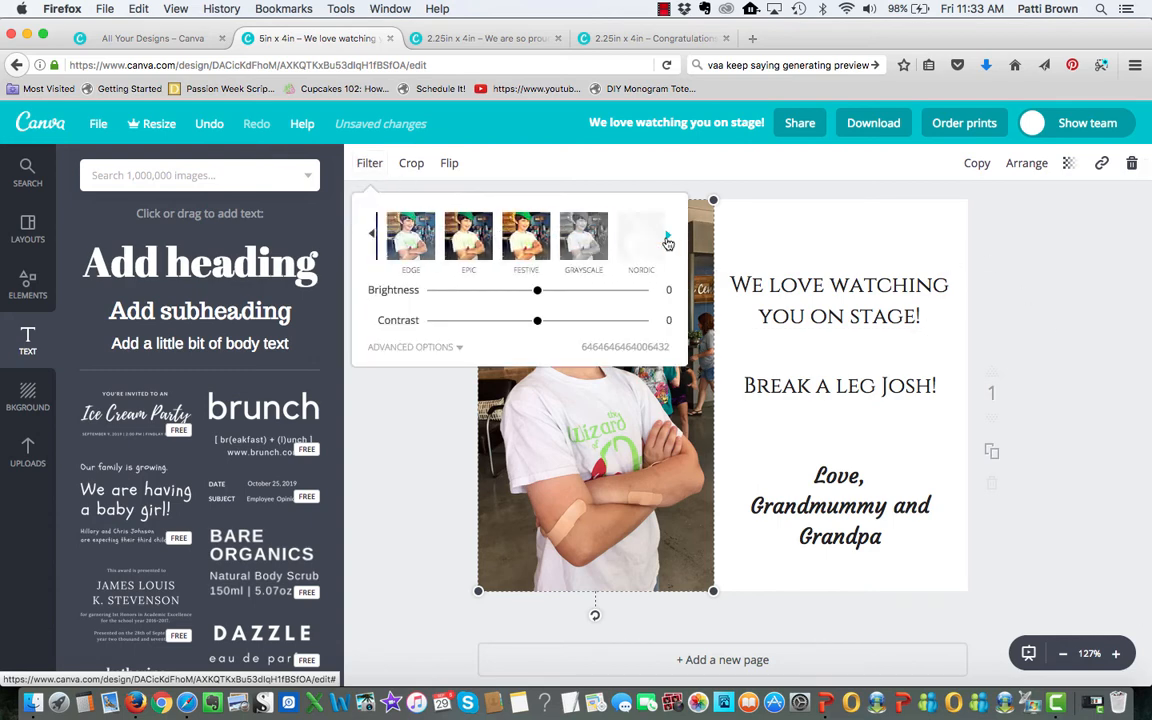
{"action": "left_click", "coordinate": [578, 246]}
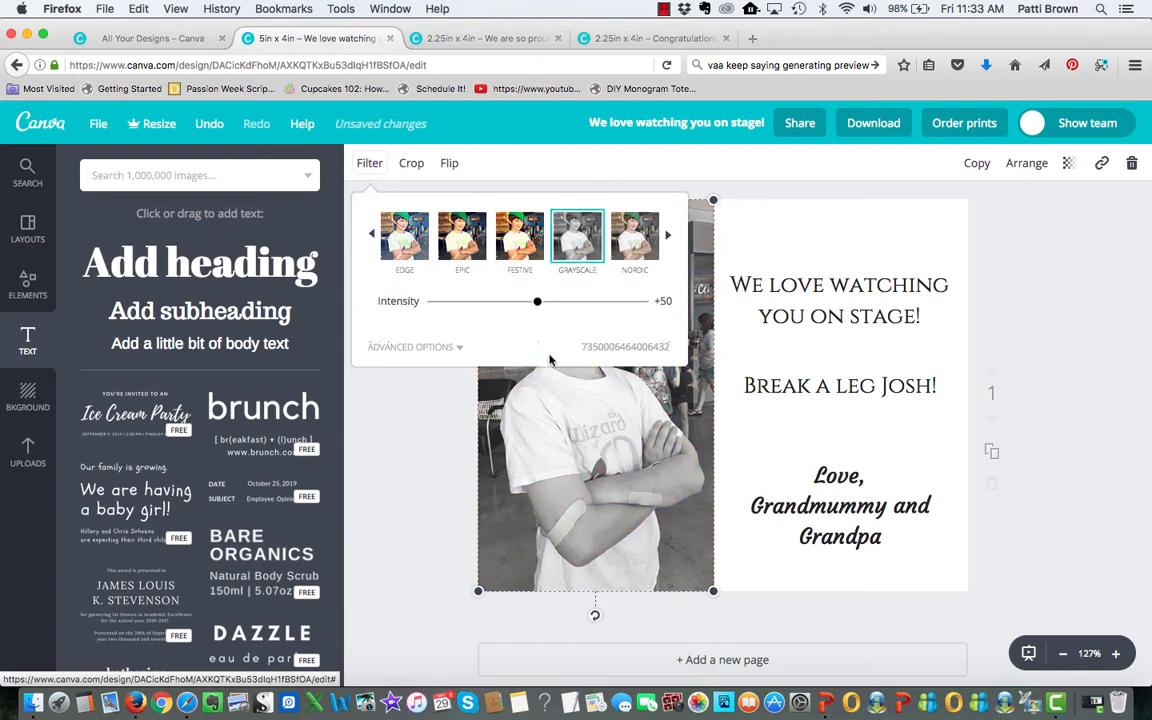
{"action": "left_click", "coordinate": [408, 577]}
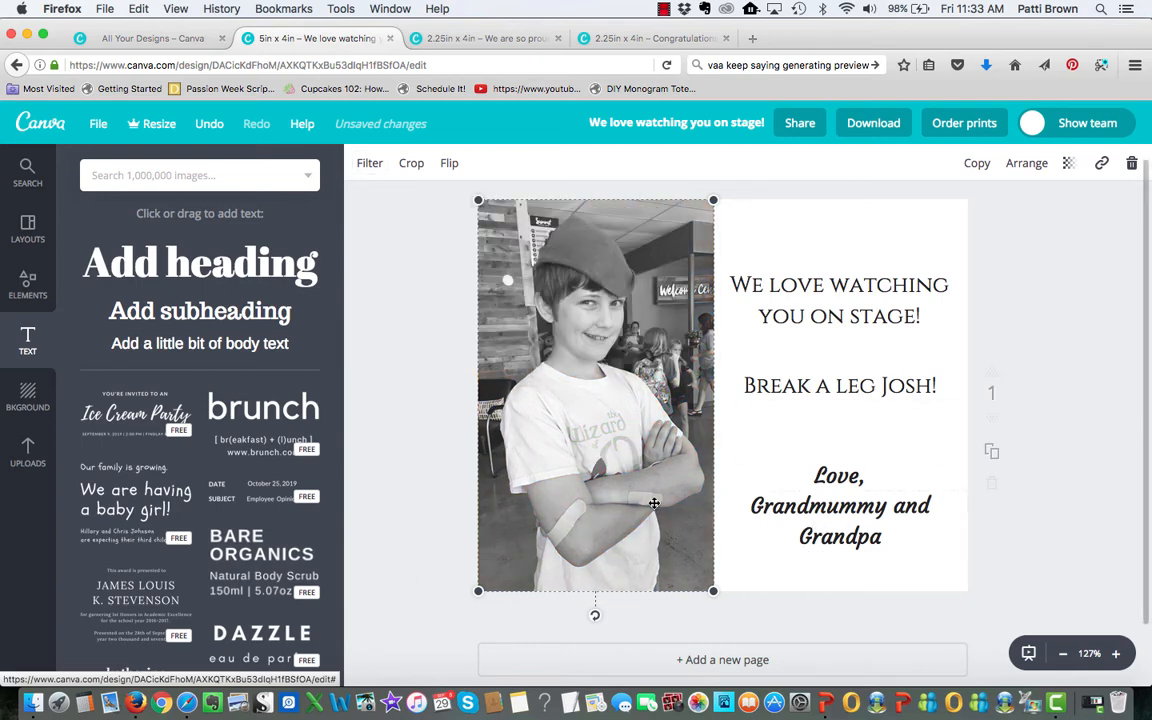
{"action": "left_click", "coordinate": [1075, 407]}
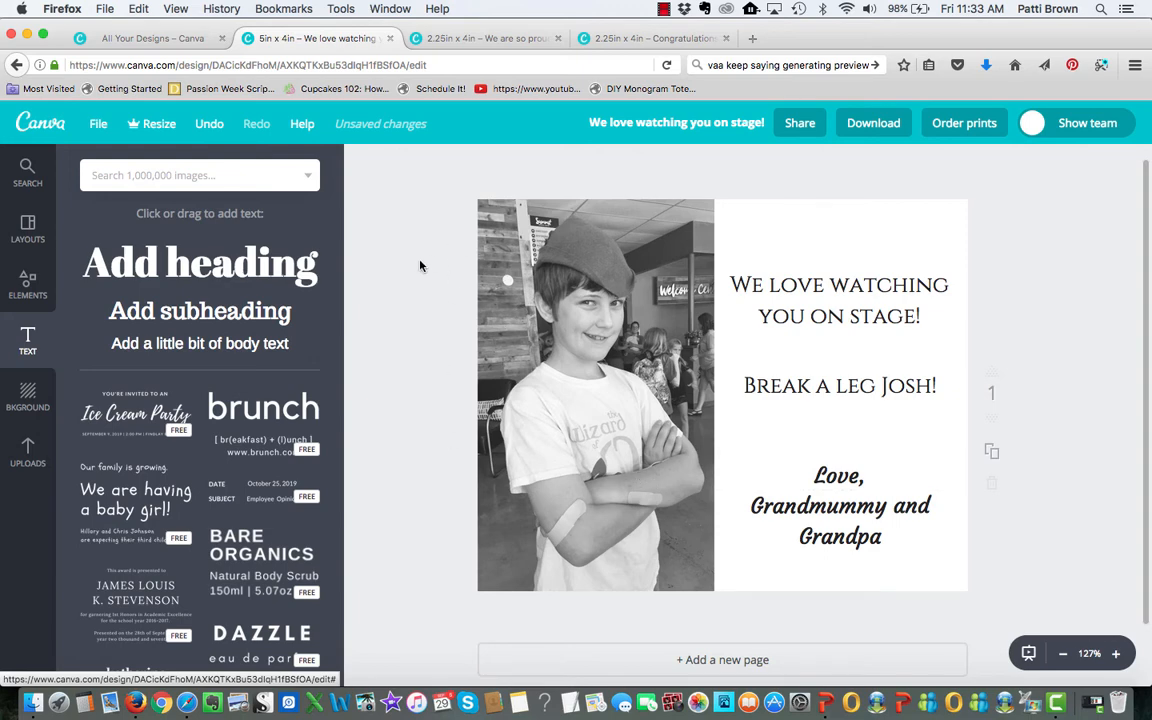
Browse the Frames collection in the elements library for a border that suits the ad, with the photo deselected.
{"action": "left_click", "coordinate": [515, 345]}
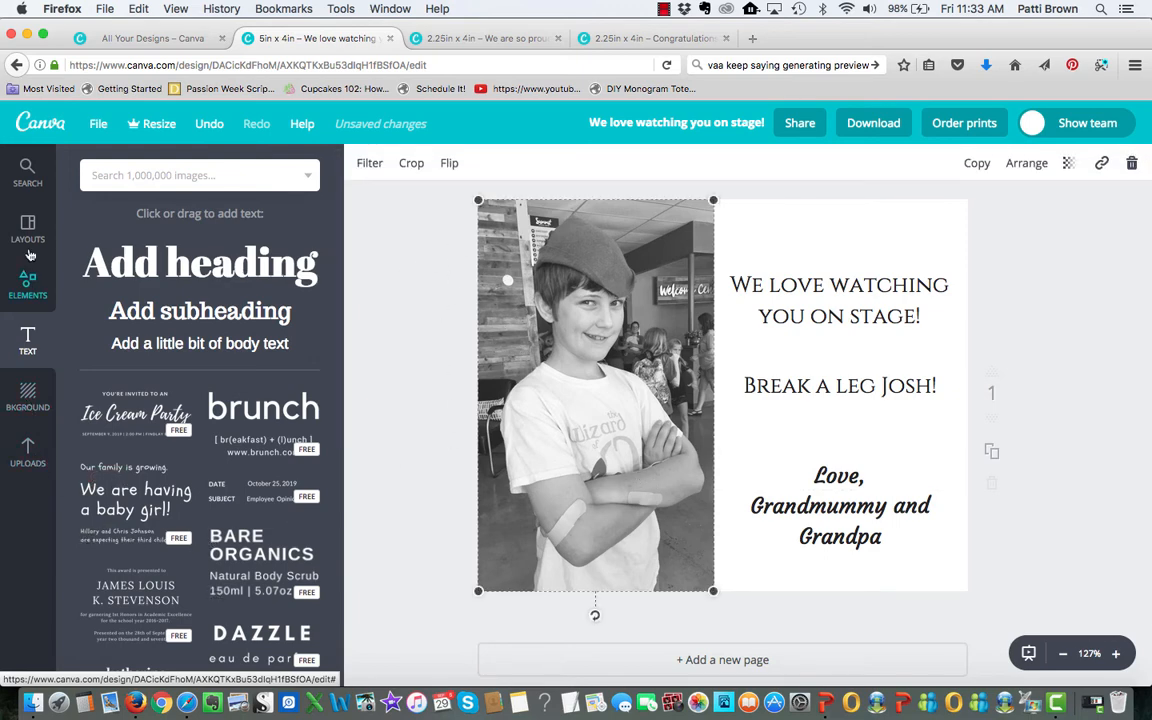
{"action": "left_click", "coordinate": [28, 287]}
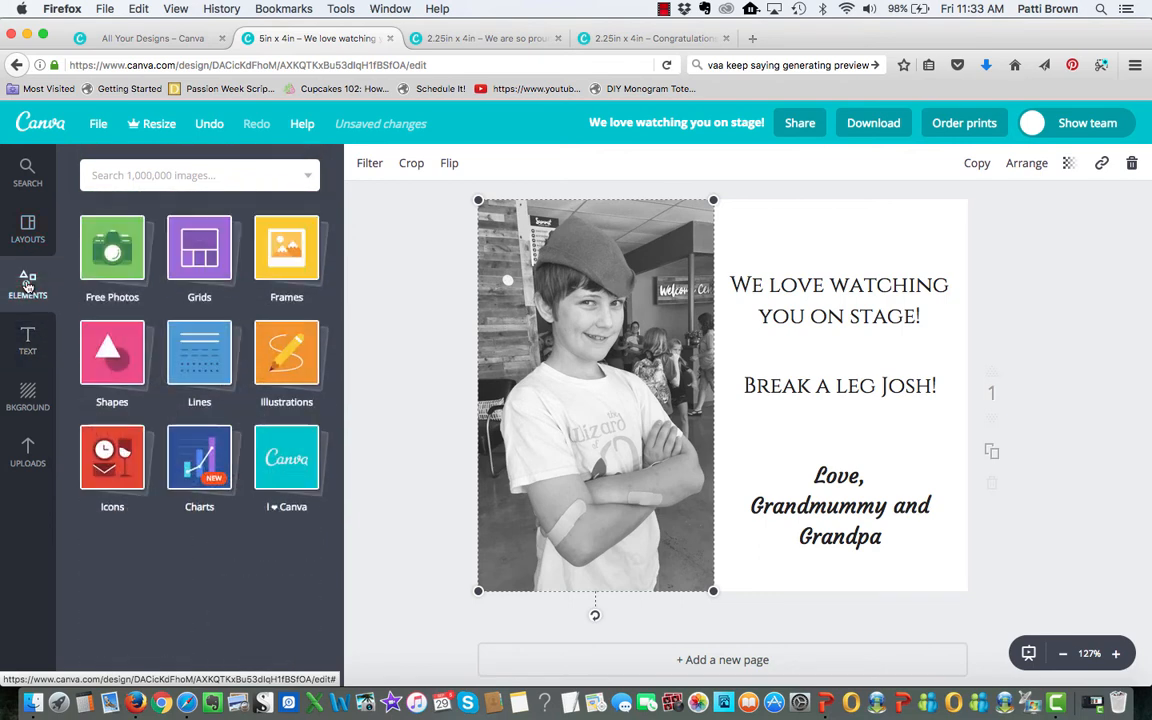
{"action": "left_click", "coordinate": [275, 265]}
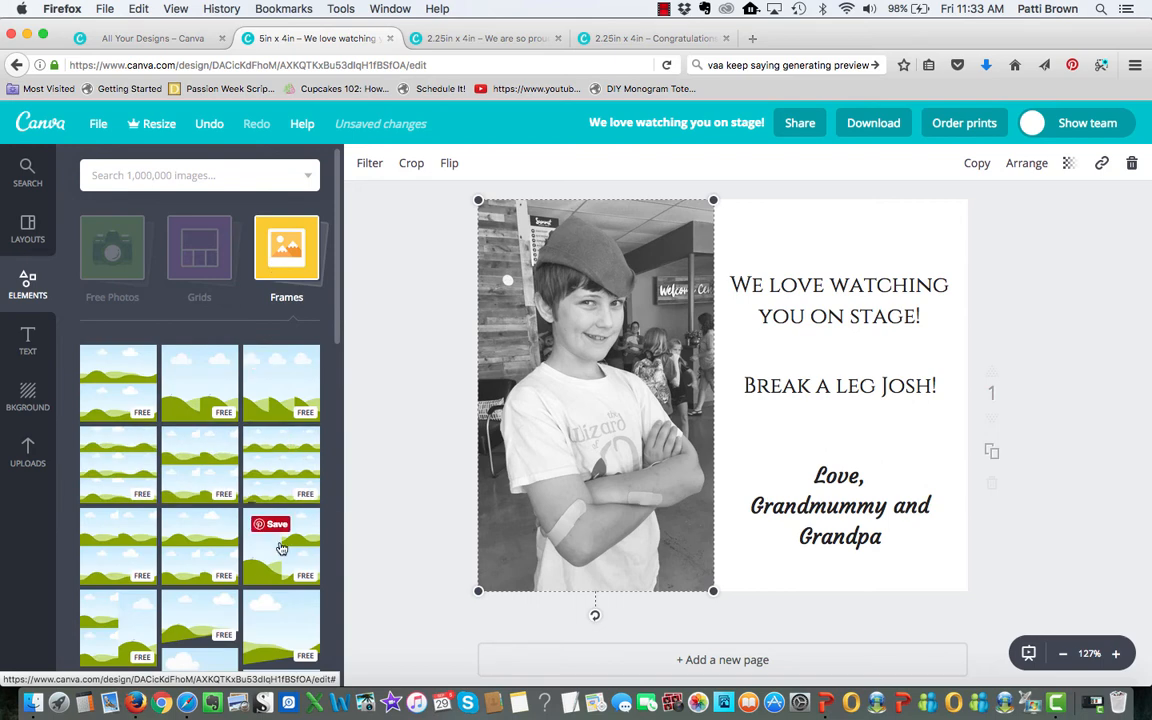
{"action": "scroll", "coordinate": [281, 548], "scroll_direction": "down", "scroll_amount": 1}
{"action": "scroll", "coordinate": [281, 548], "scroll_direction": "down", "scroll_amount": 5}
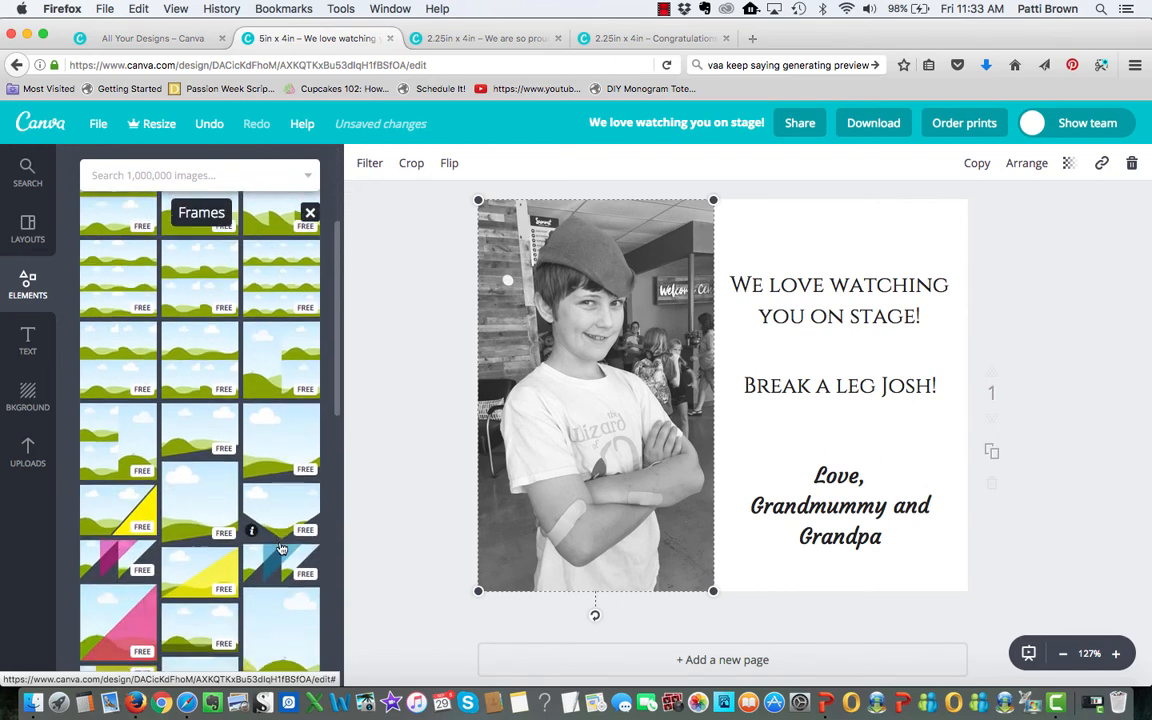
{"action": "scroll", "coordinate": [281, 548], "scroll_direction": "down", "scroll_amount": 5}
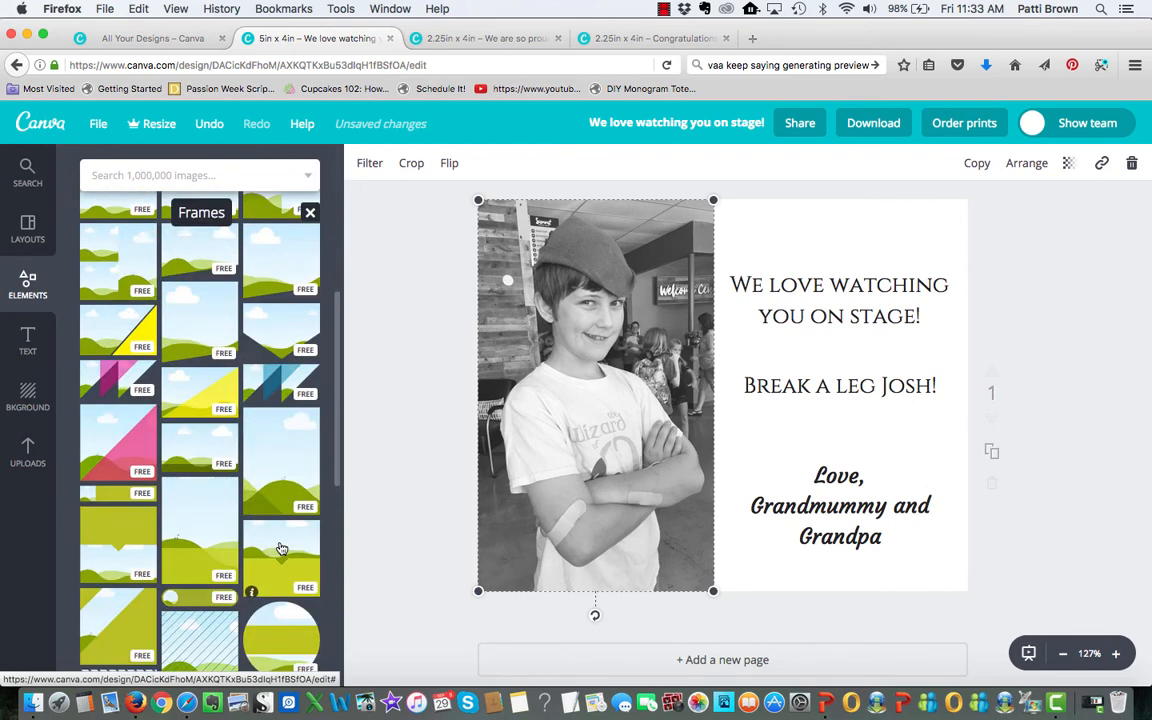
{"action": "scroll", "coordinate": [281, 548], "scroll_direction": "down", "scroll_amount": 6}
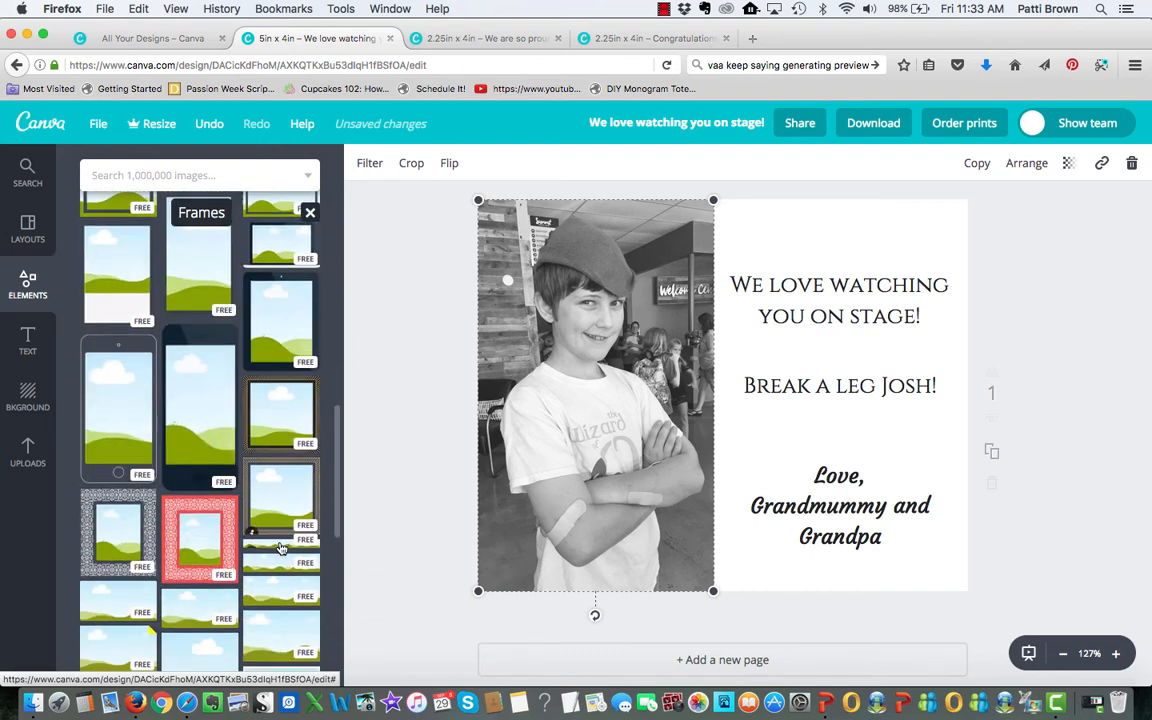
{"action": "scroll", "coordinate": [281, 548], "scroll_direction": "down", "scroll_amount": 6}
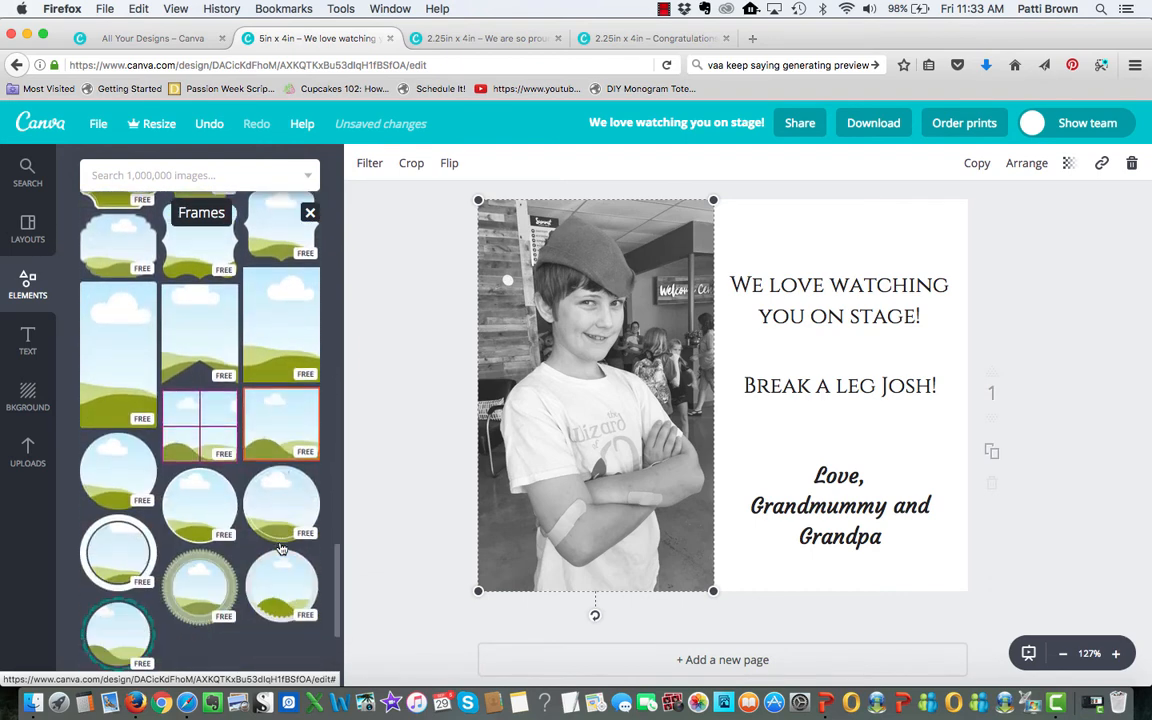
{"action": "scroll", "coordinate": [281, 548], "scroll_direction": "down", "scroll_amount": 5}
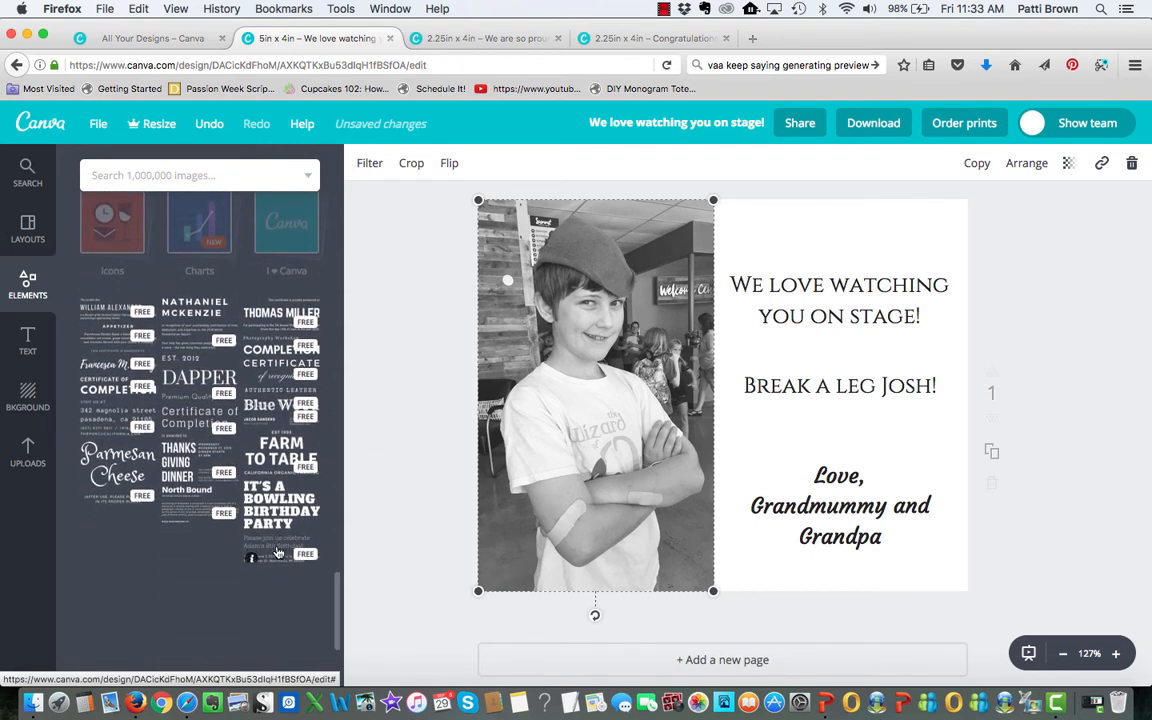
{"action": "scroll", "coordinate": [279, 552], "scroll_direction": "up", "scroll_amount": 4}
{"action": "scroll", "coordinate": [233, 597], "scroll_direction": "down", "scroll_amount": 6}
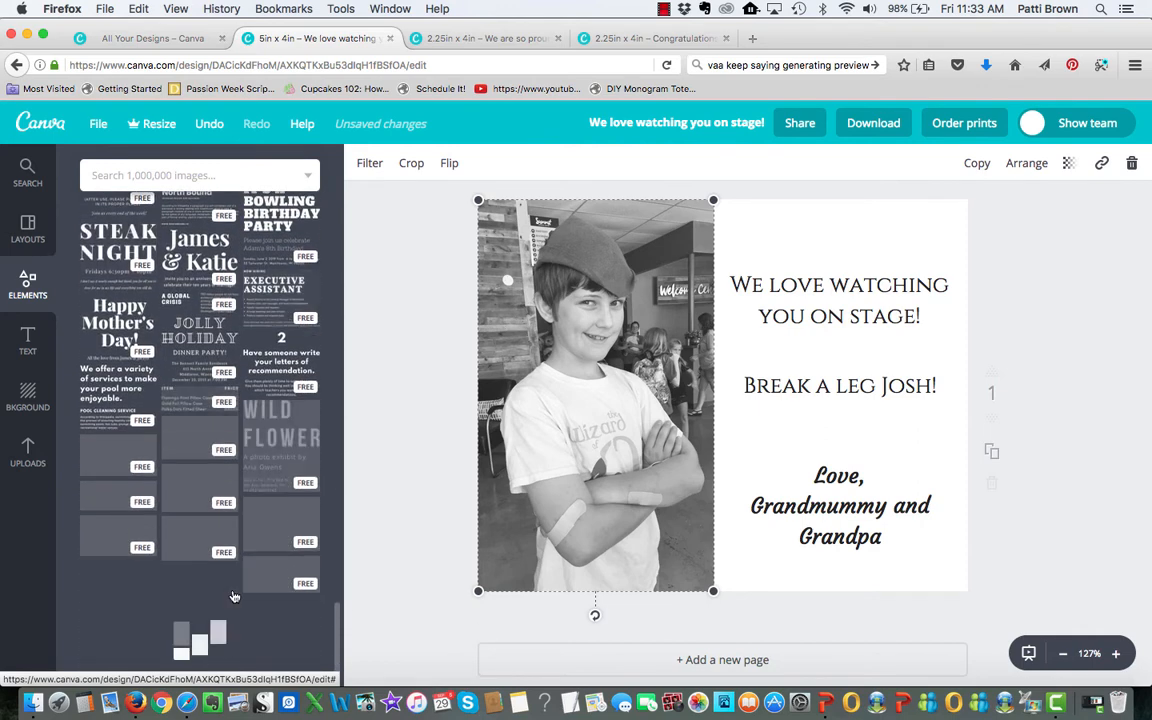
{"action": "scroll", "coordinate": [233, 597], "scroll_direction": "up", "scroll_amount": 4}
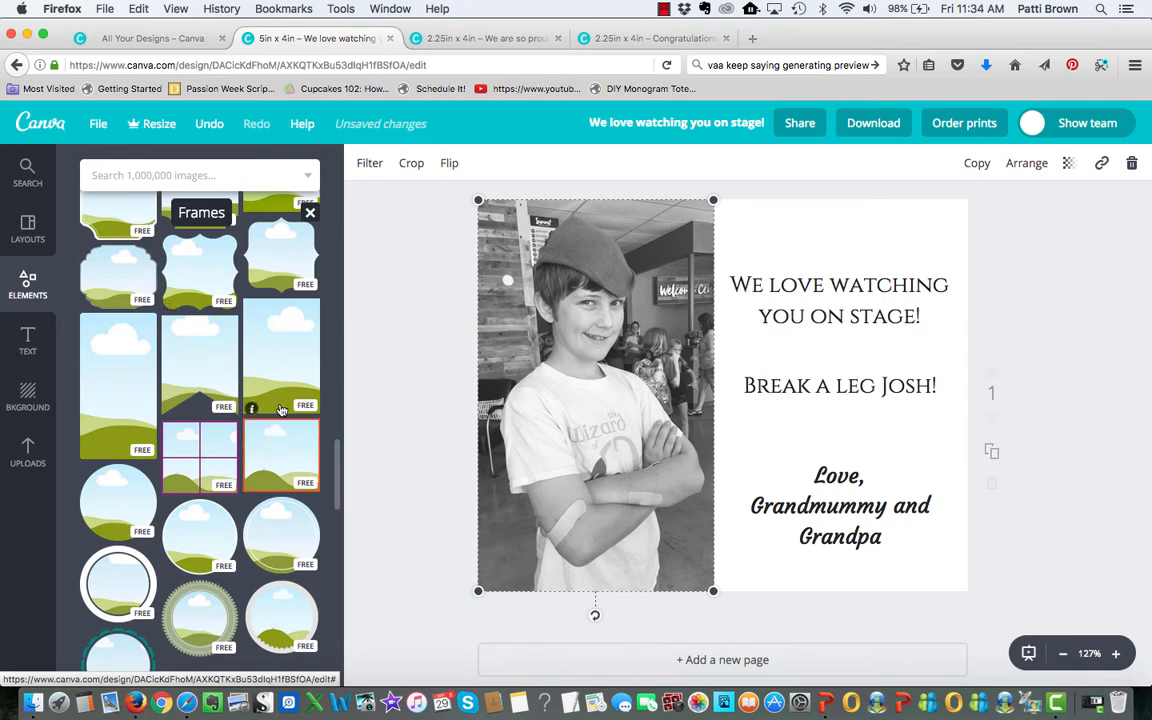
{"action": "left_click", "coordinate": [420, 368]}
{"action": "scroll", "coordinate": [248, 474], "scroll_direction": "up", "scroll_amount": 4}
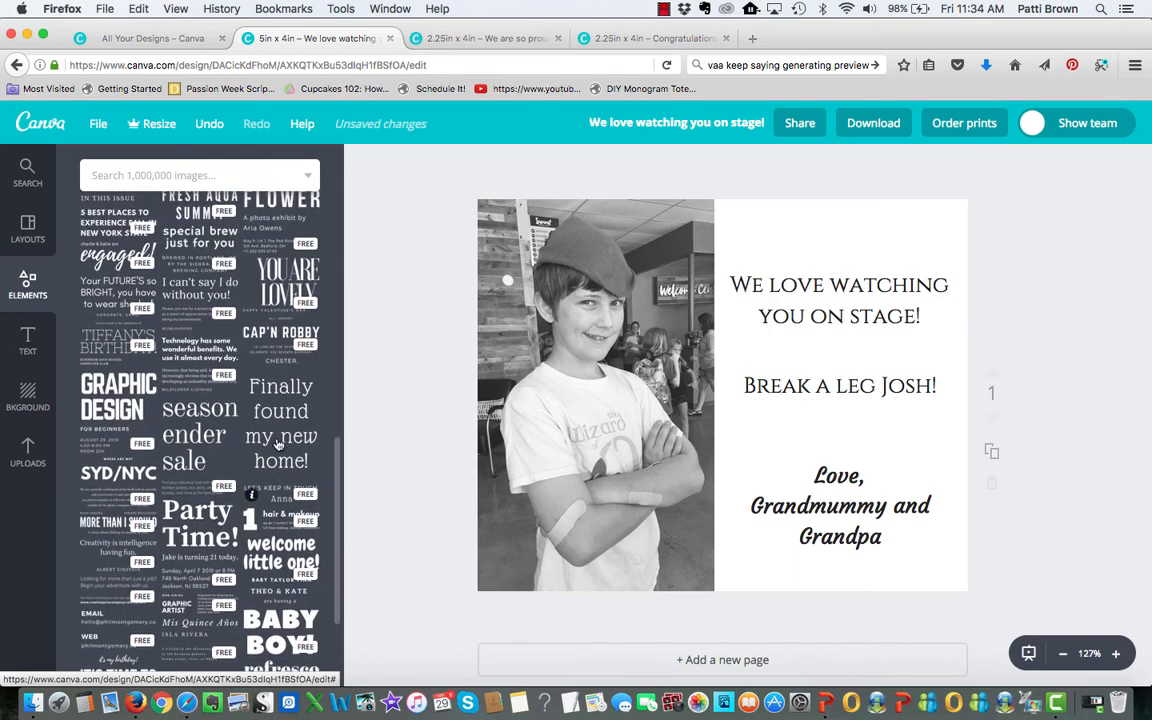
{"action": "scroll", "coordinate": [278, 445], "scroll_direction": "up", "scroll_amount": 10}
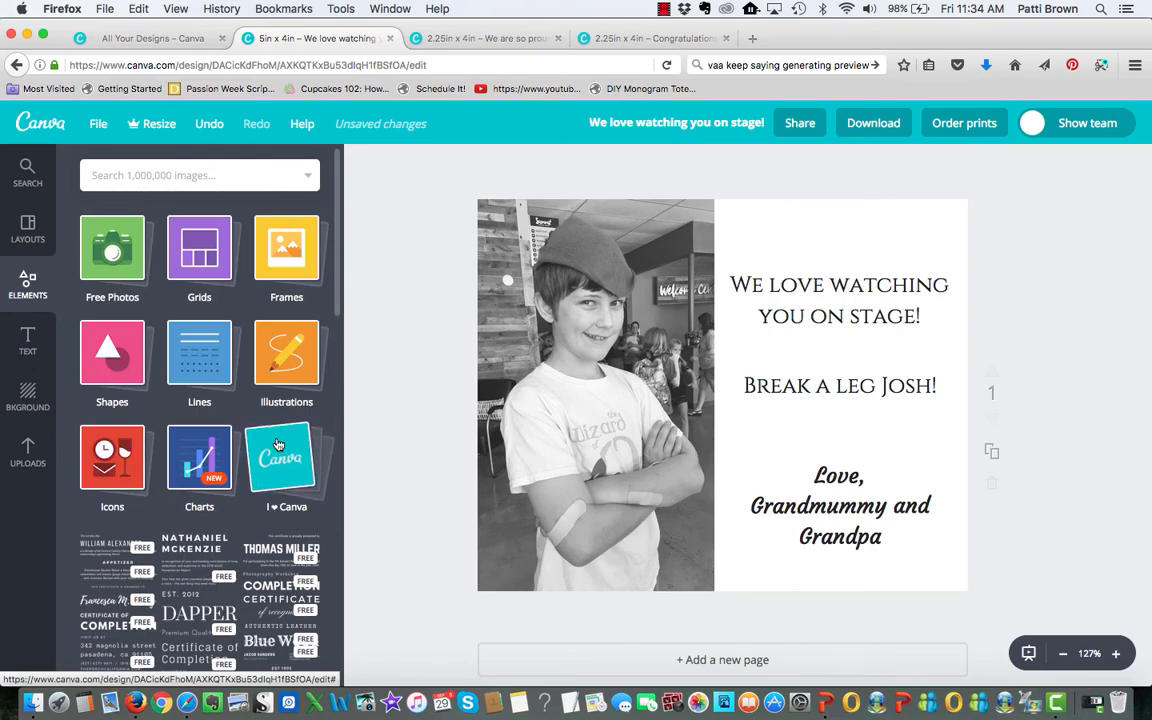
Reopen the Frames collection and look past the photo-shaped frames to the plain outline borders.
{"action": "left_click", "coordinate": [287, 254]}
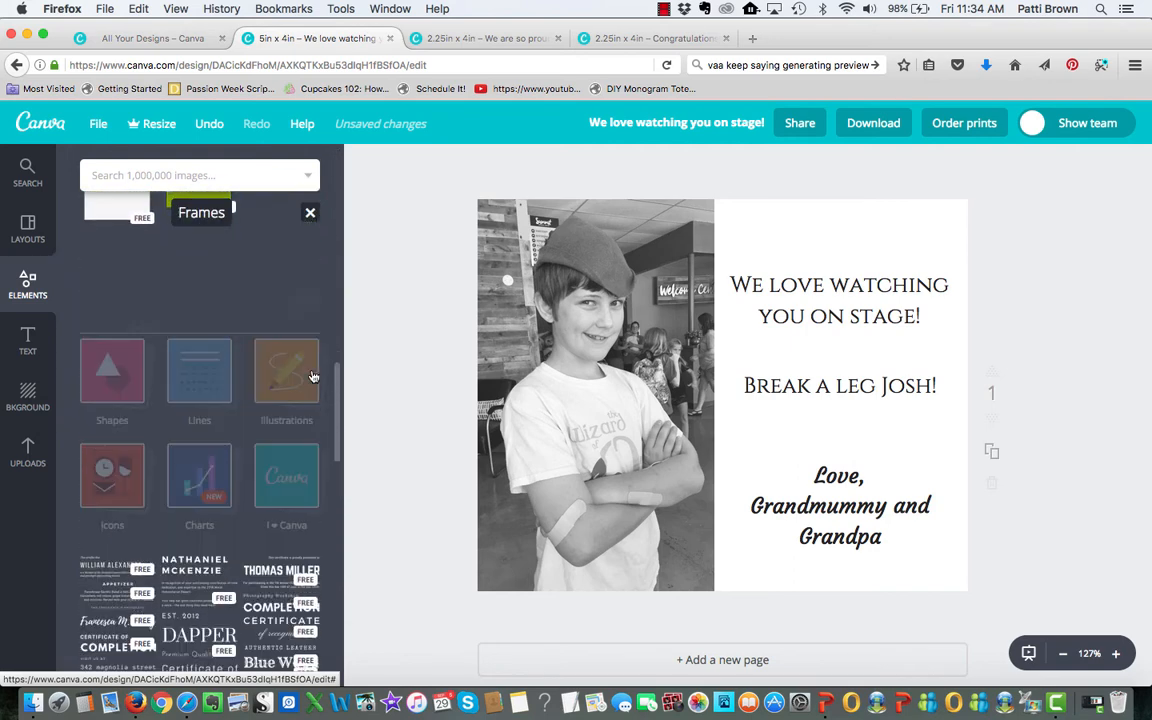
{"action": "scroll", "coordinate": [313, 376], "scroll_direction": "down", "scroll_amount": 5}
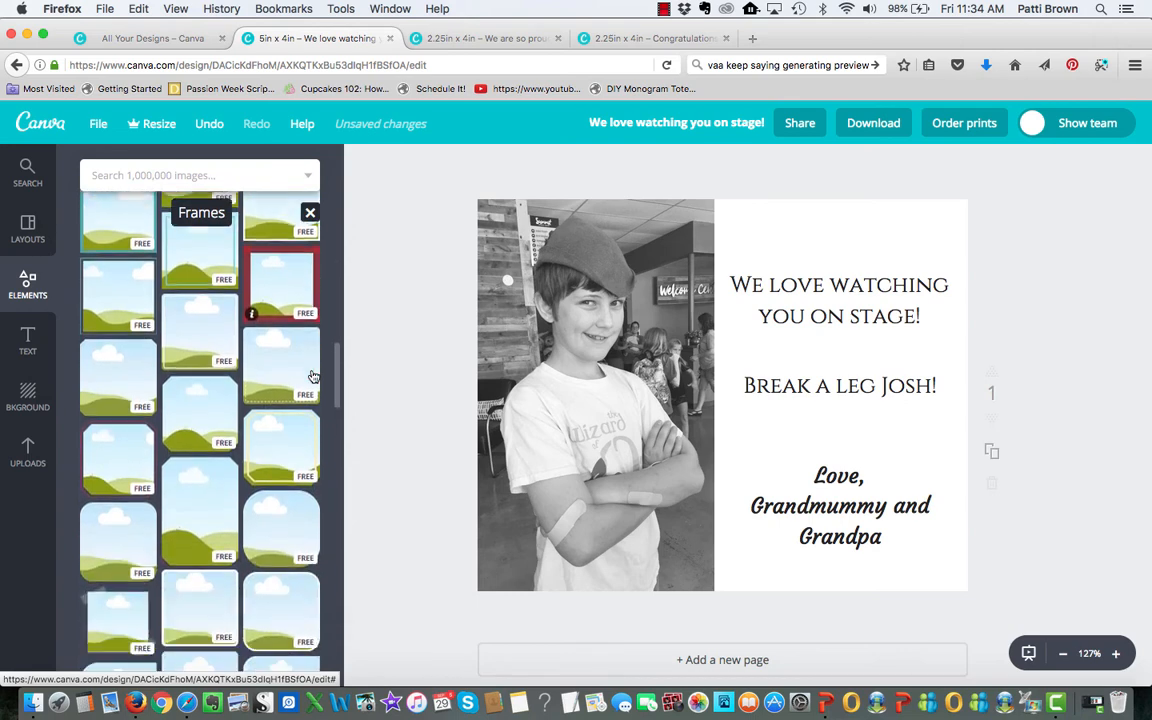
{"action": "scroll", "coordinate": [313, 376], "scroll_direction": "down", "scroll_amount": 5}
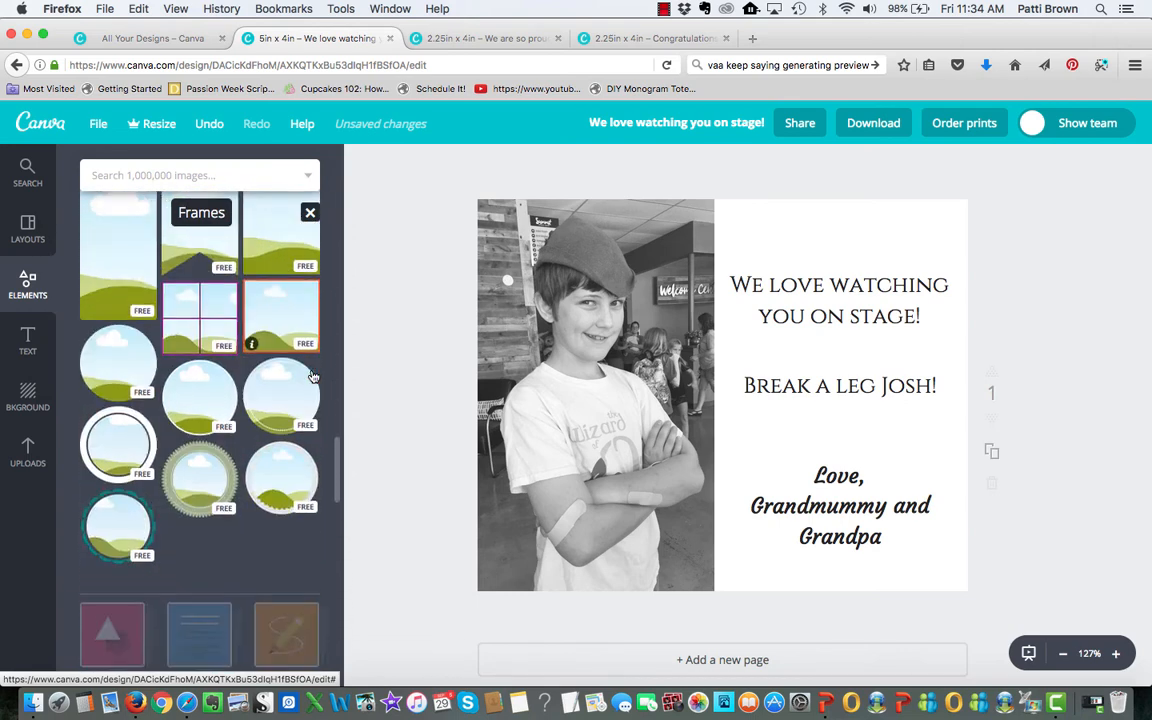
{"action": "scroll", "coordinate": [290, 390], "scroll_direction": "down", "scroll_amount": 5}
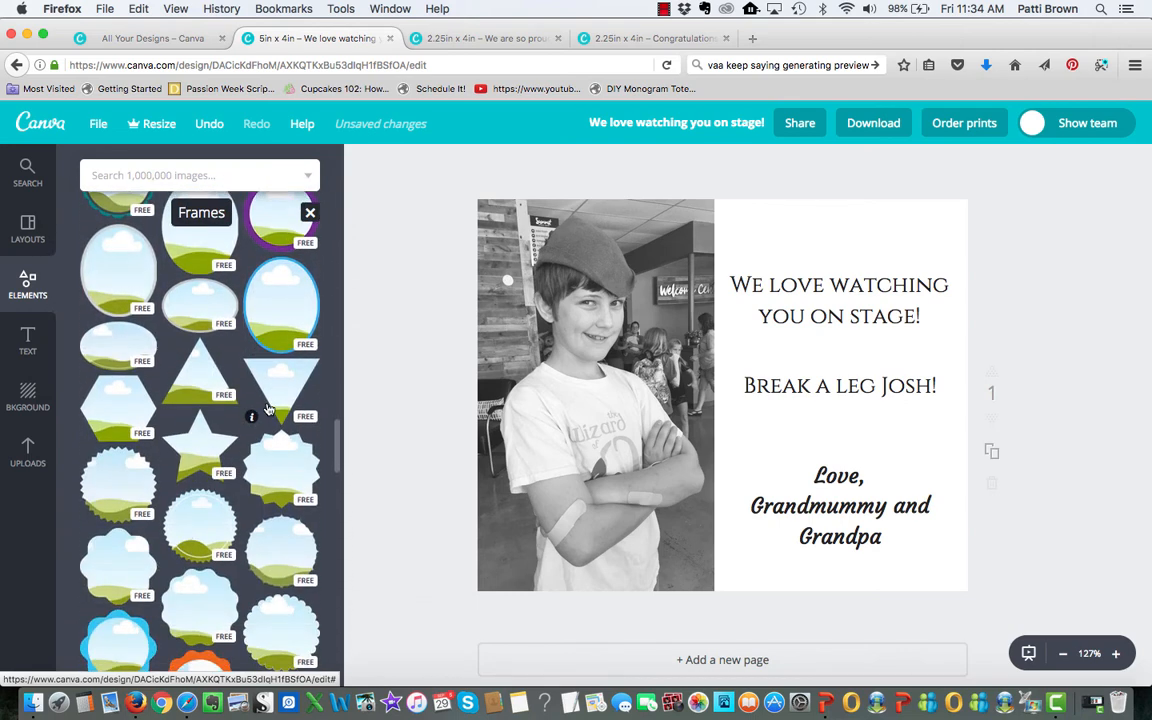
{"action": "scroll", "coordinate": [268, 409], "scroll_direction": "down", "scroll_amount": 5}
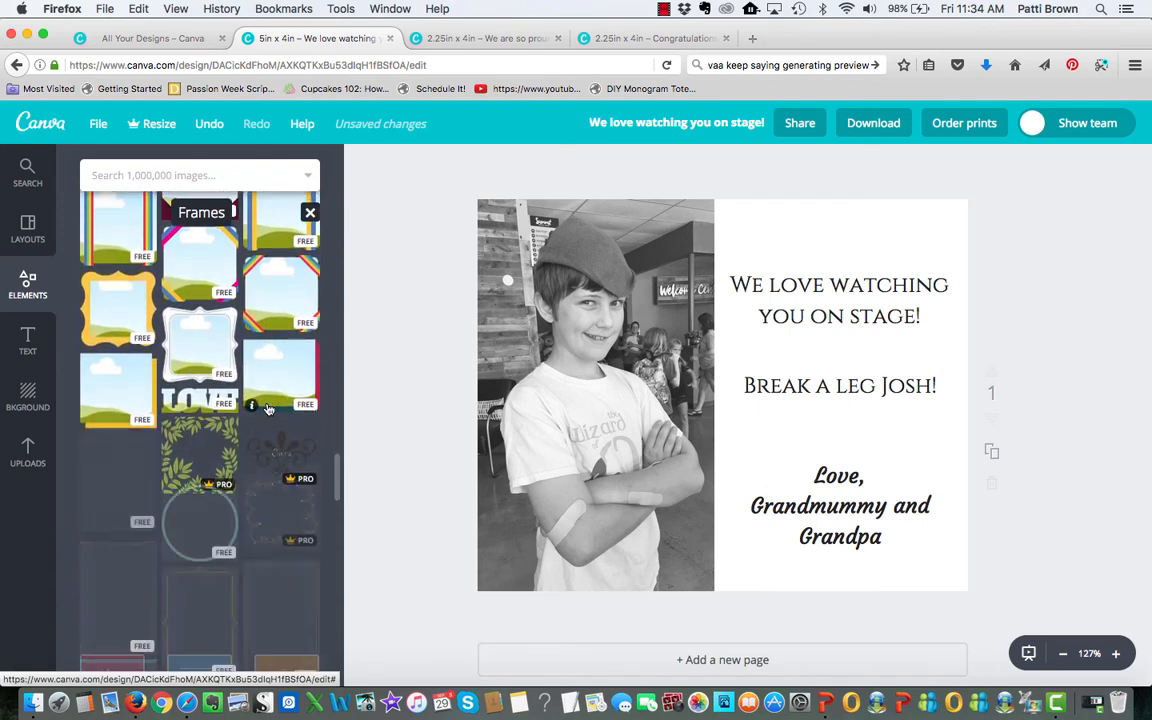
{"action": "scroll", "coordinate": [257, 345], "scroll_direction": "down", "scroll_amount": 4}
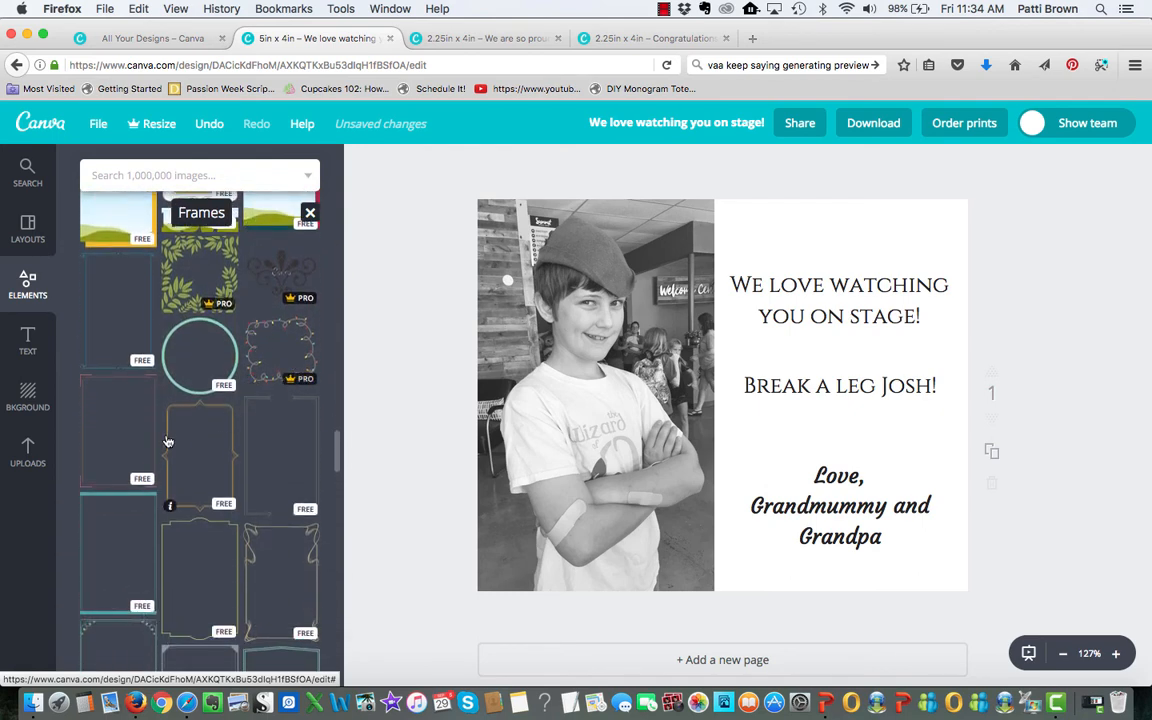
Try the gold double-line border with pointed sides on the ad and delete it.
{"action": "left_click", "coordinate": [221, 463]}
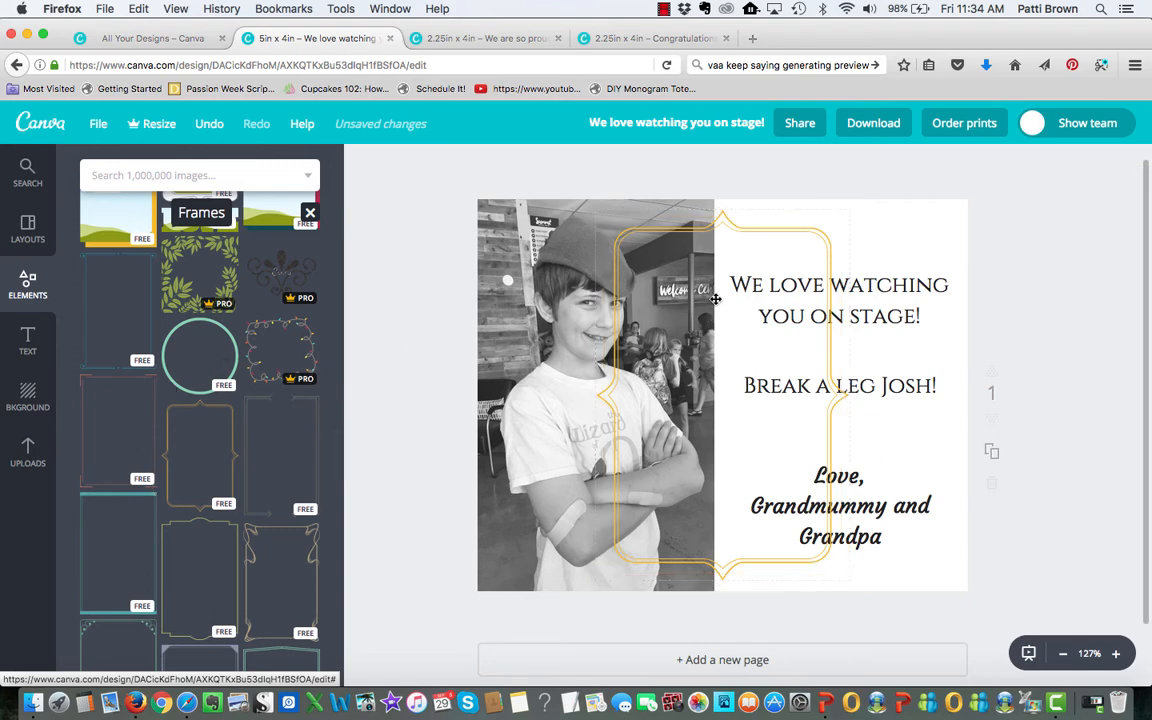
{"action": "left_click", "coordinate": [645, 272]}
{"action": "key", "text": "Delete"}
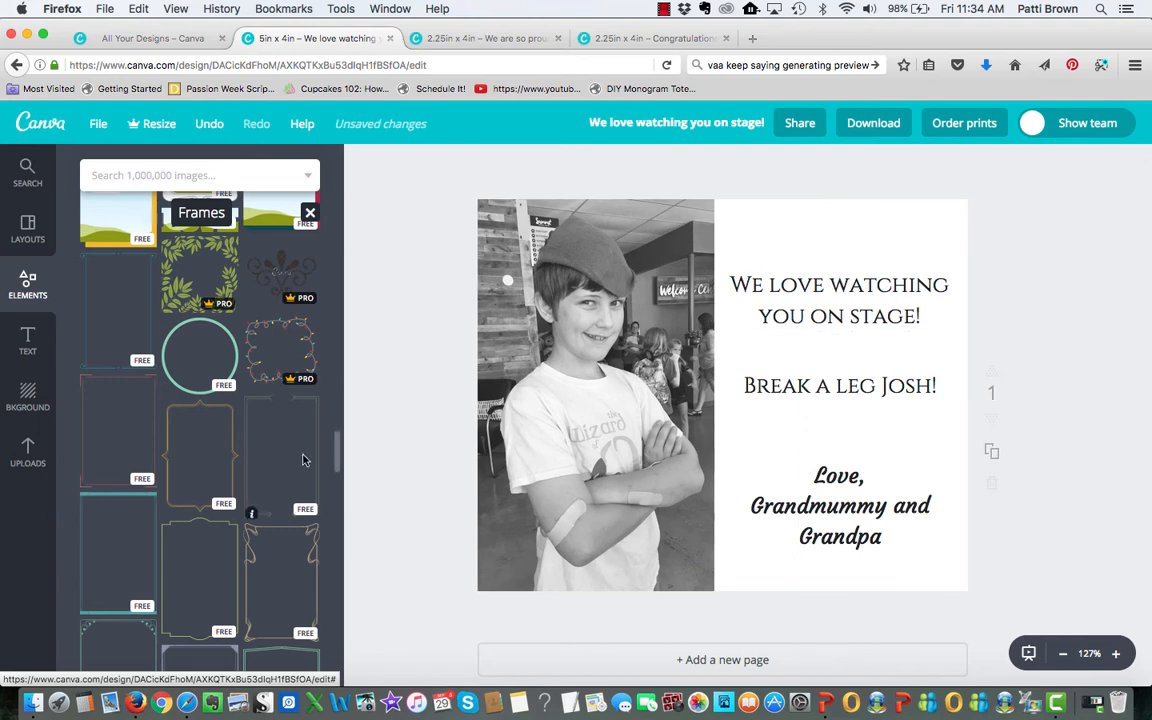
Add the rectangular outline border with solid triangular corners to the ad and color it dark gray.
{"action": "scroll", "coordinate": [330, 522], "scroll_direction": "down", "scroll_amount": 1}
{"action": "scroll", "coordinate": [333, 522], "scroll_direction": "down", "scroll_amount": 2}
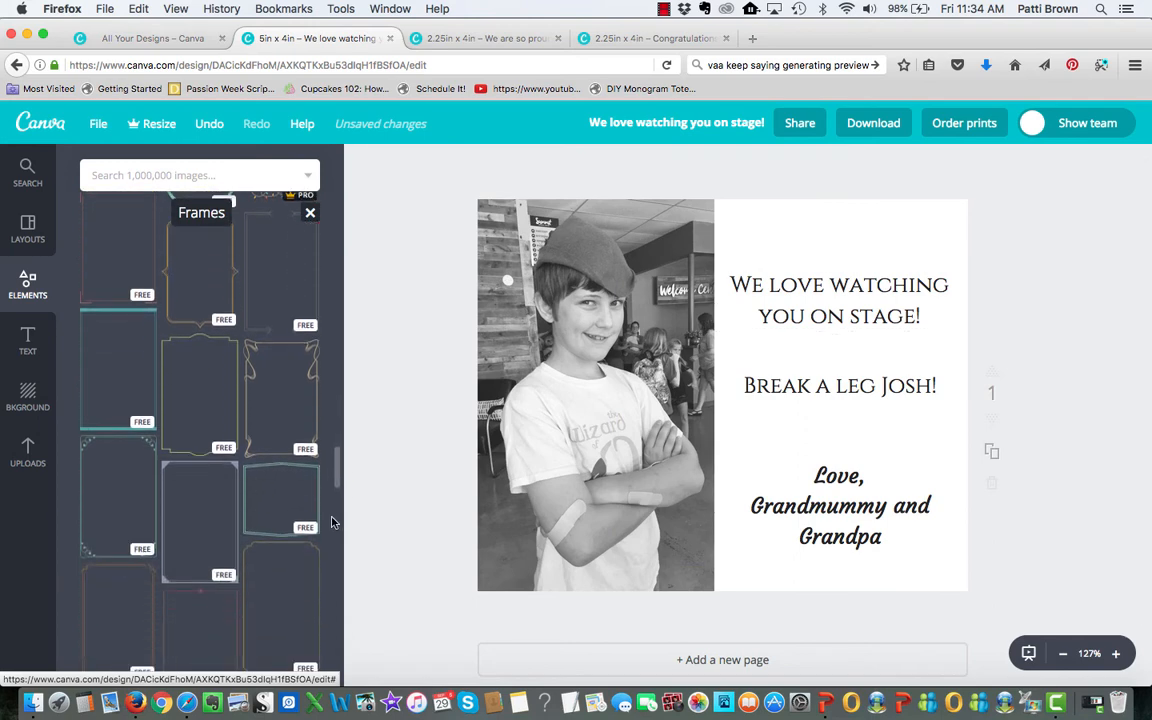
{"action": "scroll", "coordinate": [333, 522], "scroll_direction": "down", "scroll_amount": 2}
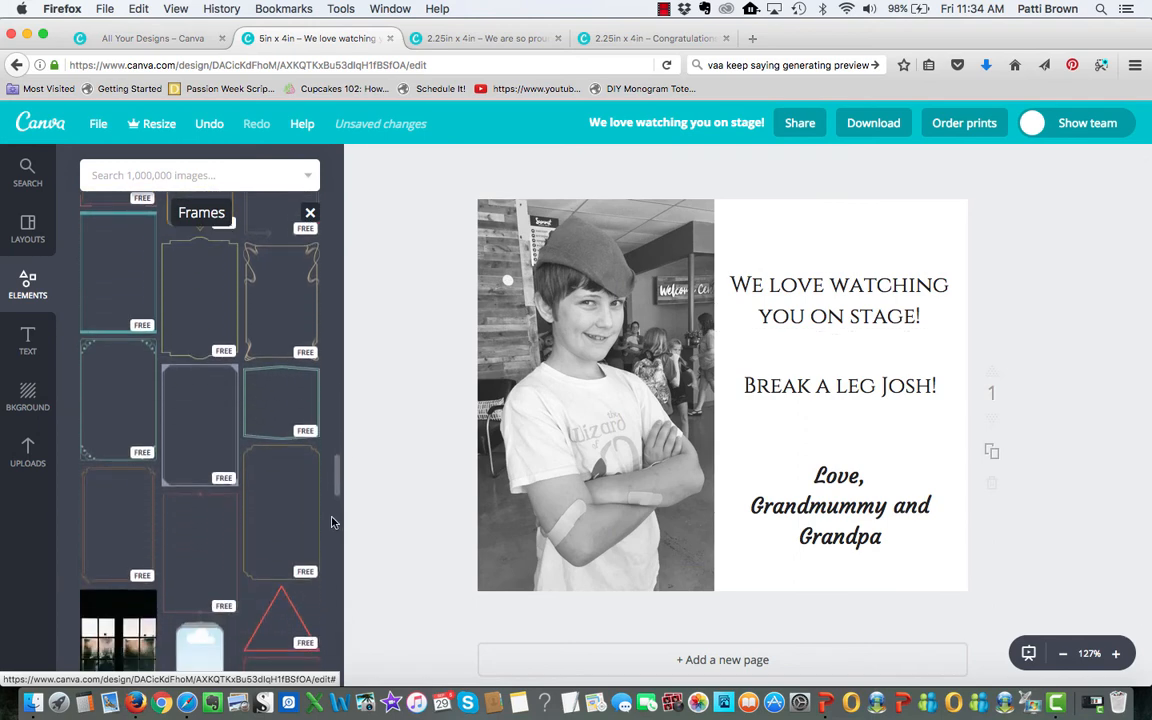
{"action": "scroll", "coordinate": [333, 522], "scroll_direction": "down", "scroll_amount": 2}
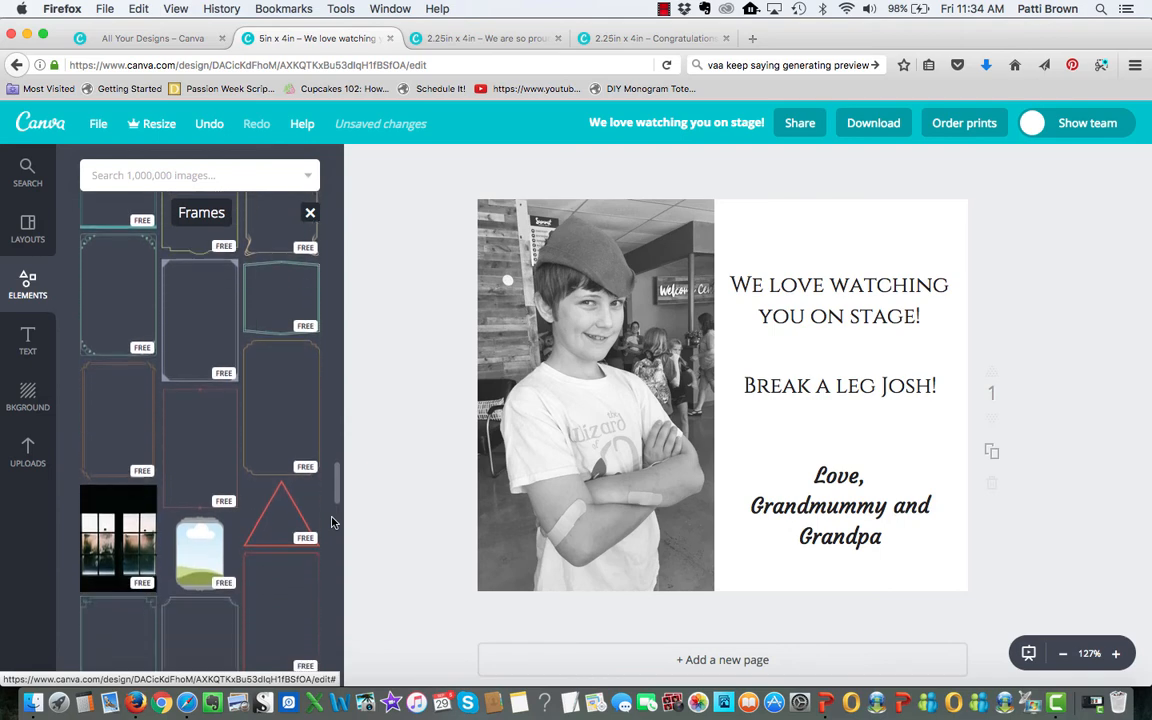
{"action": "scroll", "coordinate": [333, 522], "scroll_direction": "up", "scroll_amount": 1}
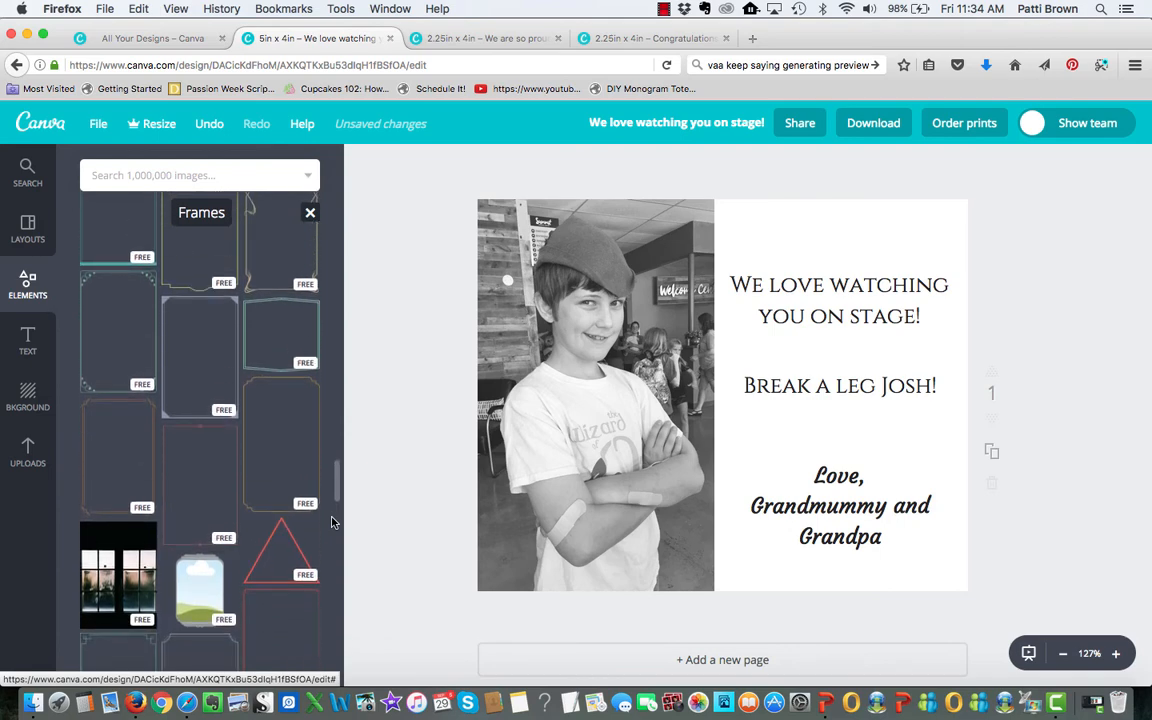
{"action": "left_click", "coordinate": [194, 400]}
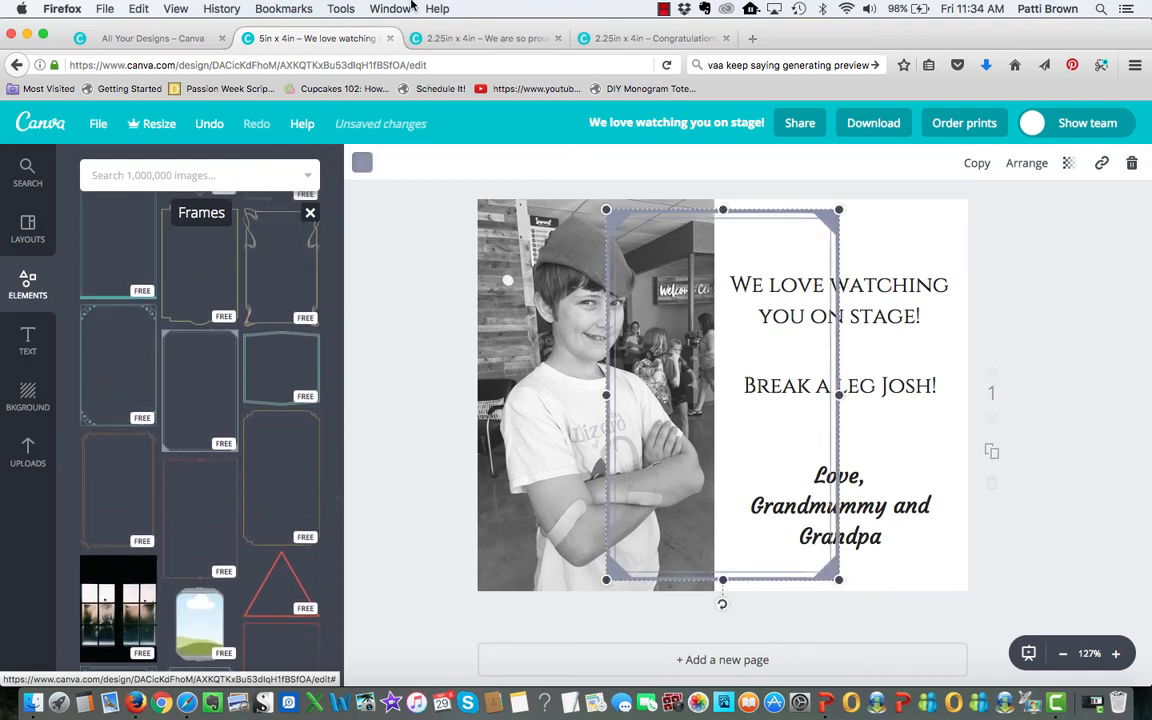
{"action": "left_click", "coordinate": [362, 162]}
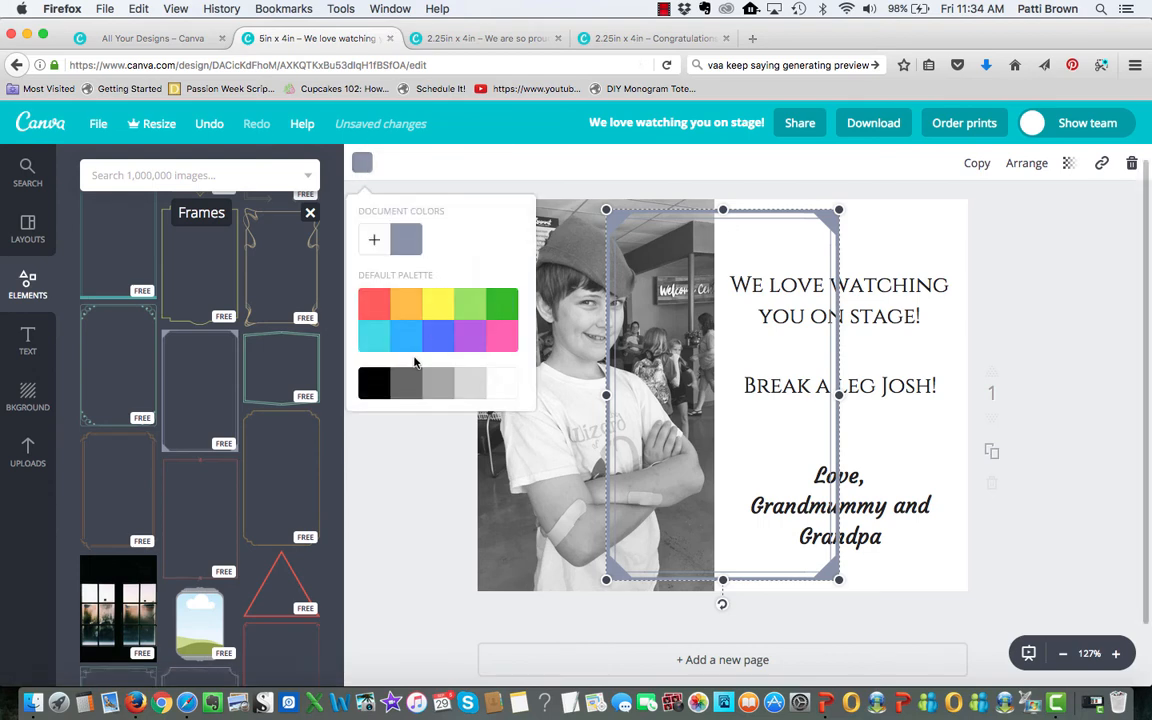
{"action": "left_click", "coordinate": [407, 386]}
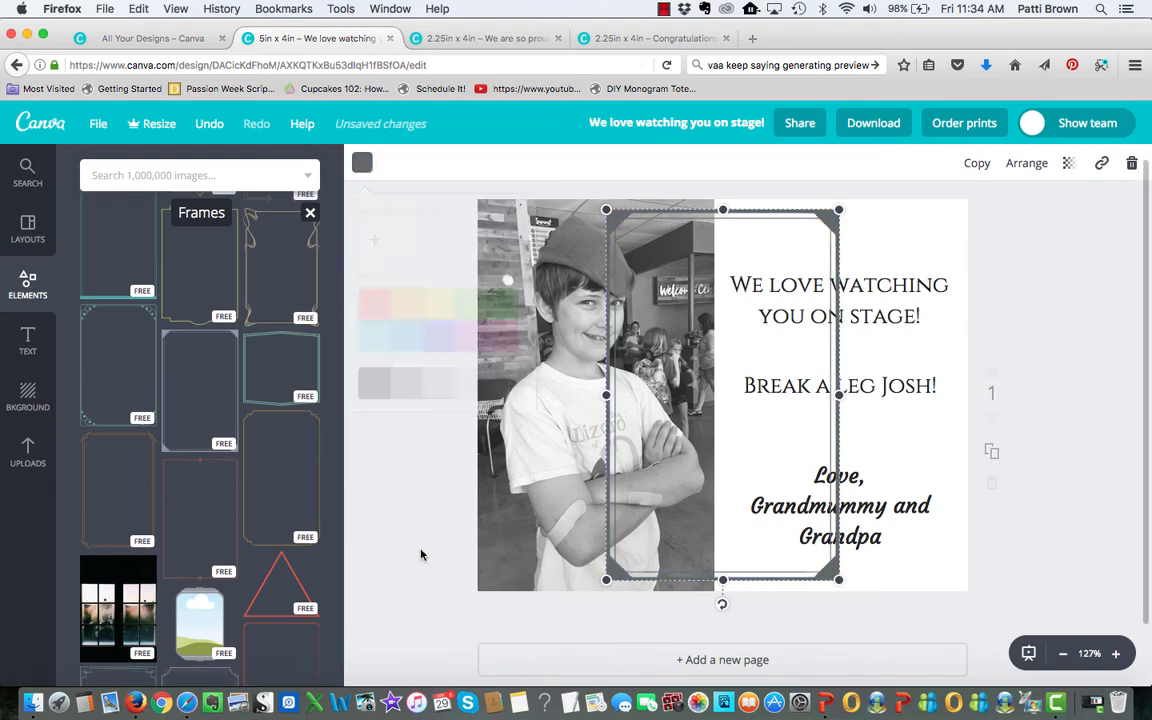
Stretch the border on all four sides until it reaches the edges of the page.
{"action": "left_click_drag", "start_coordinate": [604, 394], "coordinate": [478, 397]}
{"action": "left_click_drag", "start_coordinate": [658, 580], "coordinate": [659, 593]}
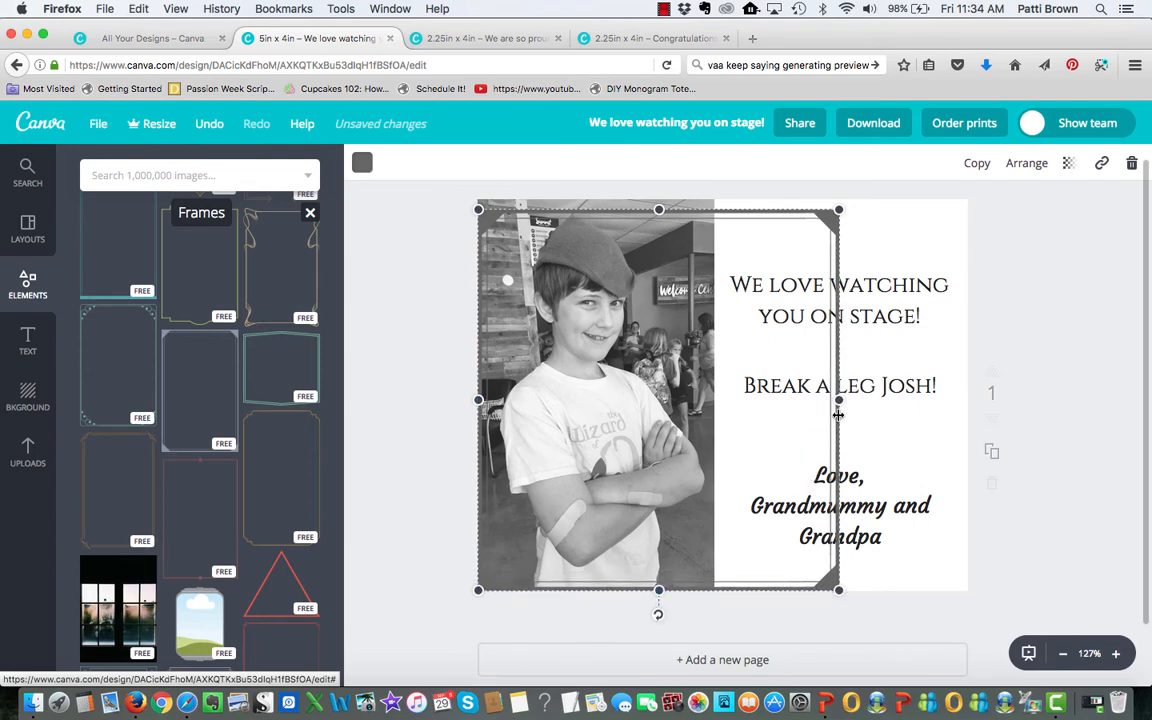
{"action": "left_click_drag", "start_coordinate": [838, 400], "coordinate": [966, 399]}
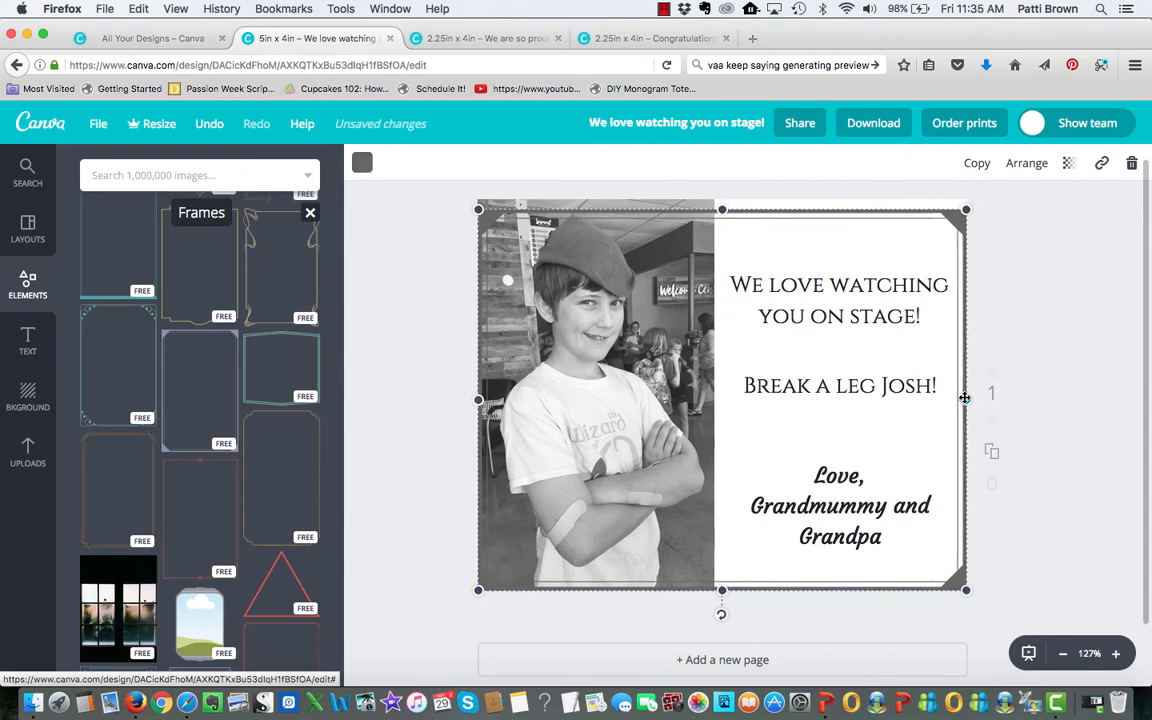
{"action": "left_click_drag", "start_coordinate": [722, 209], "coordinate": [723, 199]}
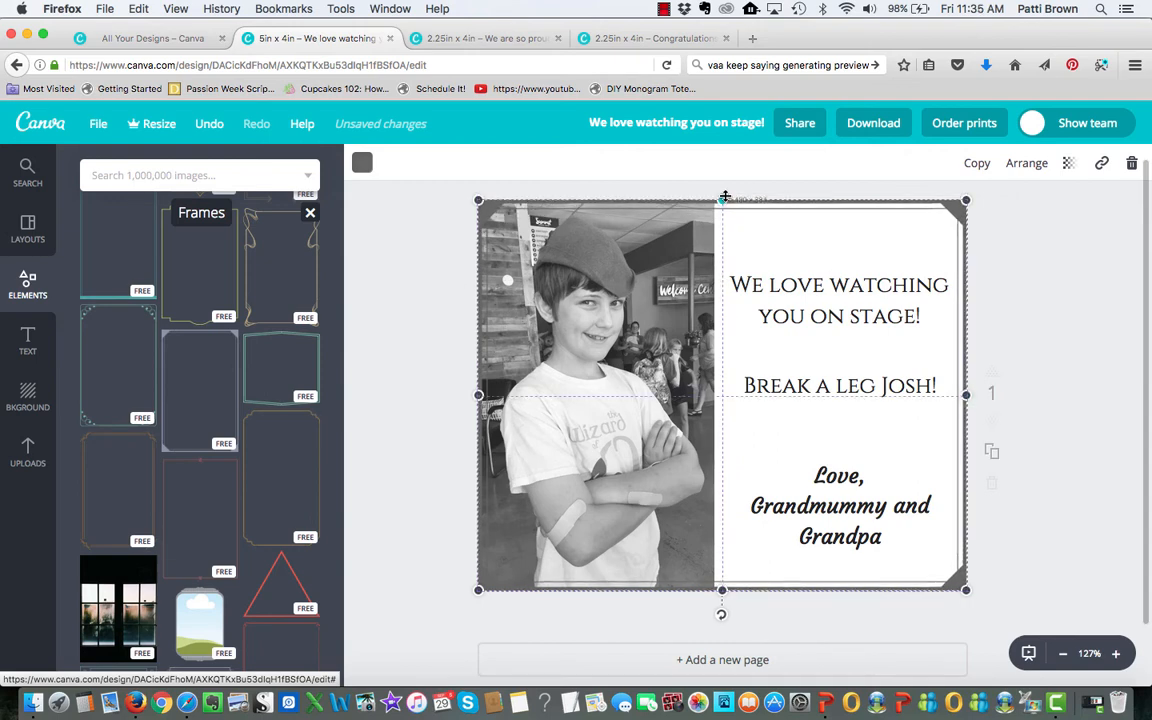
Change the border's color to black and deselect it.
{"action": "left_click", "coordinate": [364, 164]}
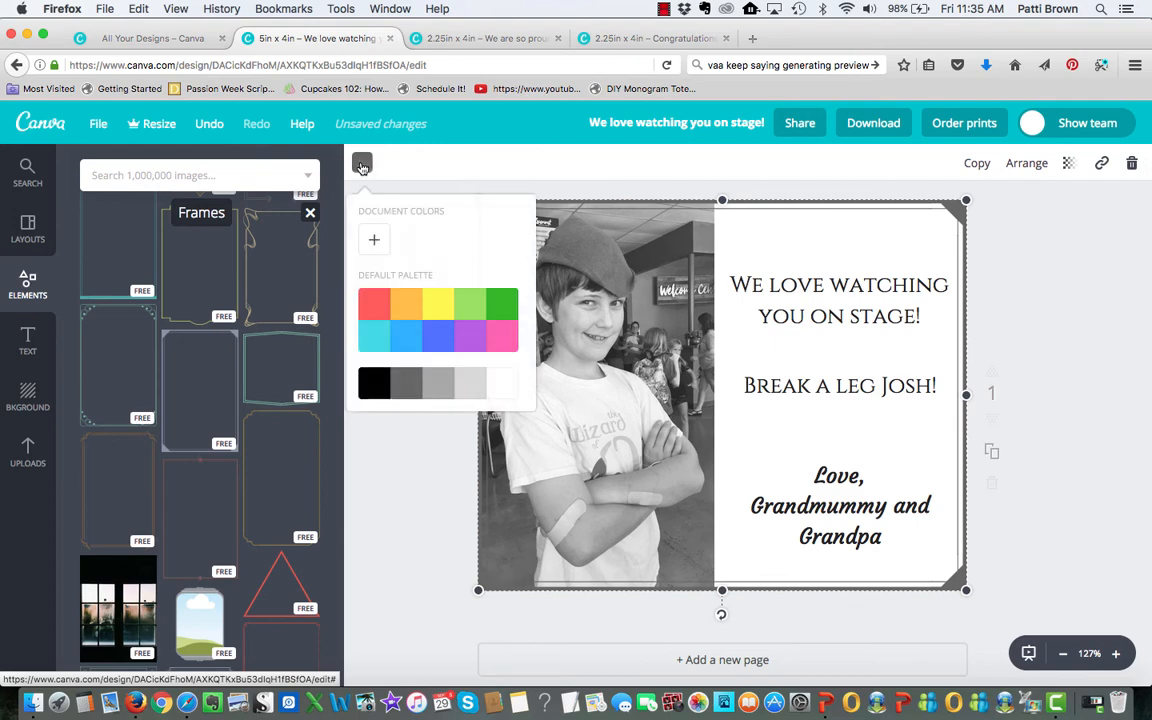
{"action": "left_click", "coordinate": [375, 382]}
{"action": "left_click", "coordinate": [390, 568]}
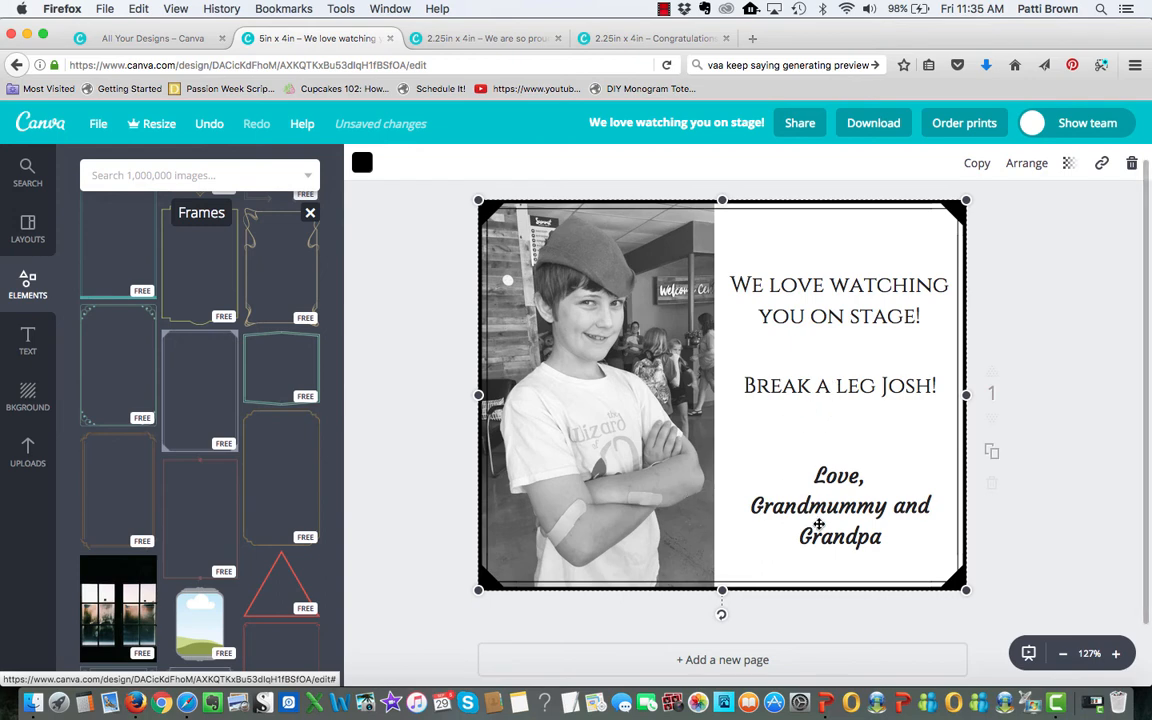
{"action": "left_click", "coordinate": [1096, 476]}
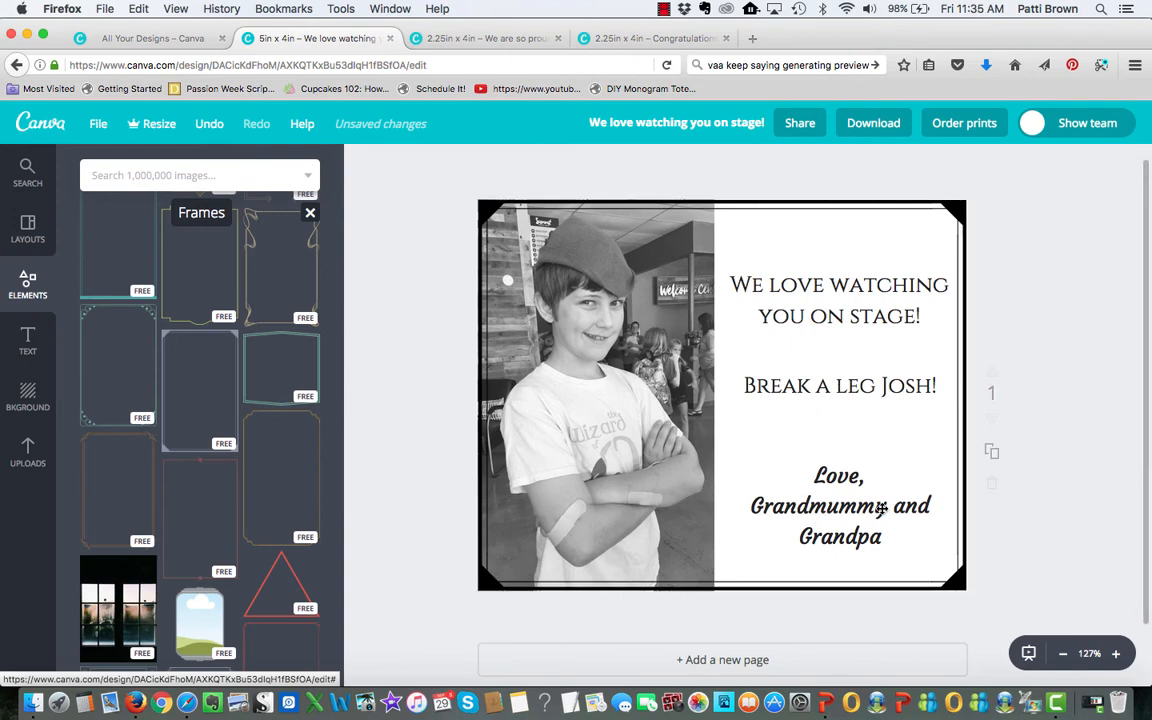
Move the black border down off its position on the page and lower its upper edge.
{"action": "left_click", "coordinate": [794, 458]}
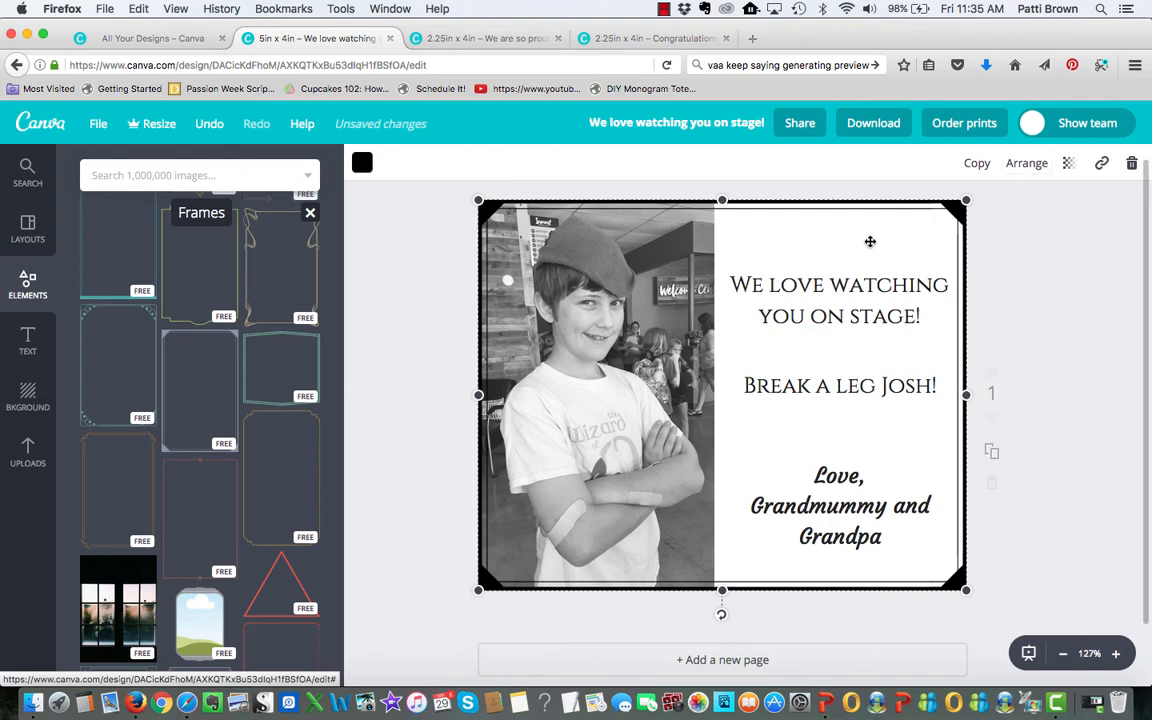
{"action": "left_click_drag", "start_coordinate": [870, 241], "coordinate": [829, 315]}
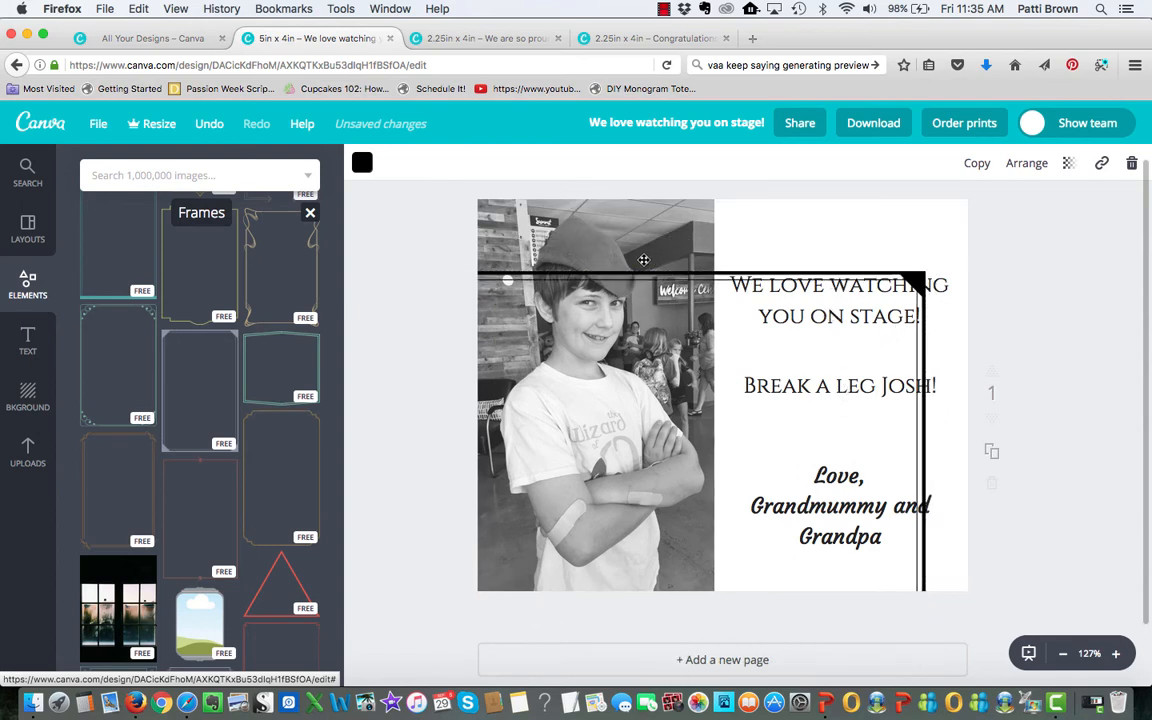
{"action": "left_click", "coordinate": [686, 285]}
{"action": "left_click", "coordinate": [683, 273]}
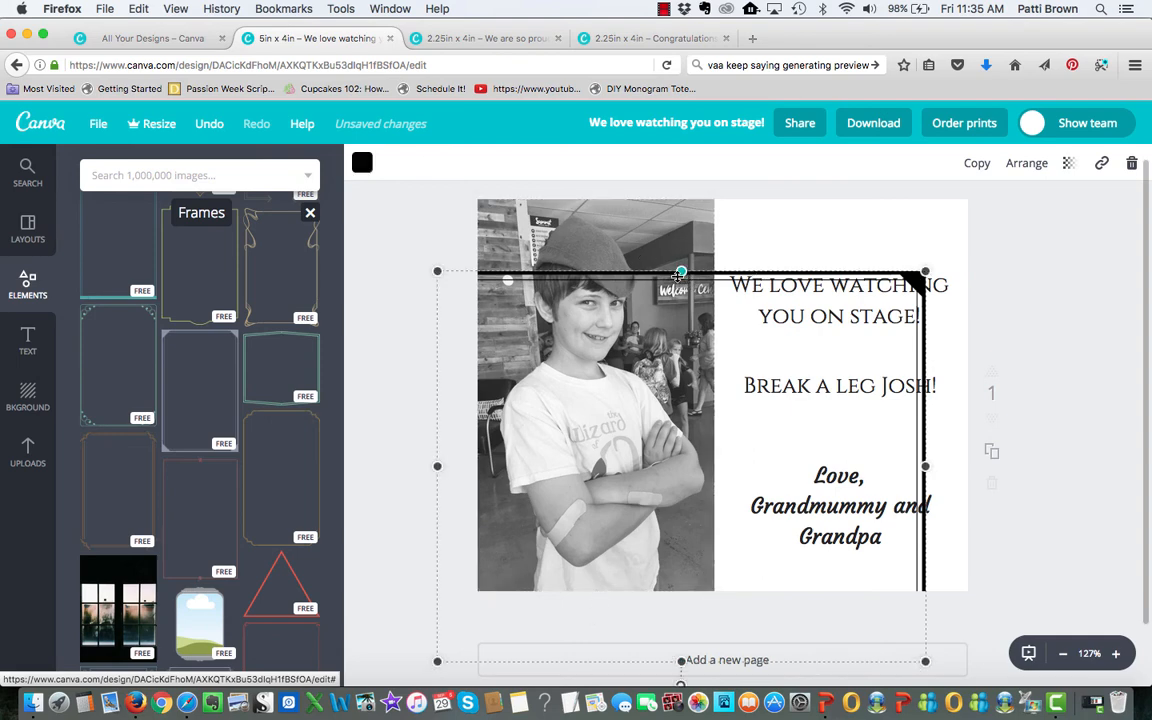
{"action": "left_click_drag", "start_coordinate": [680, 270], "coordinate": [690, 305]}
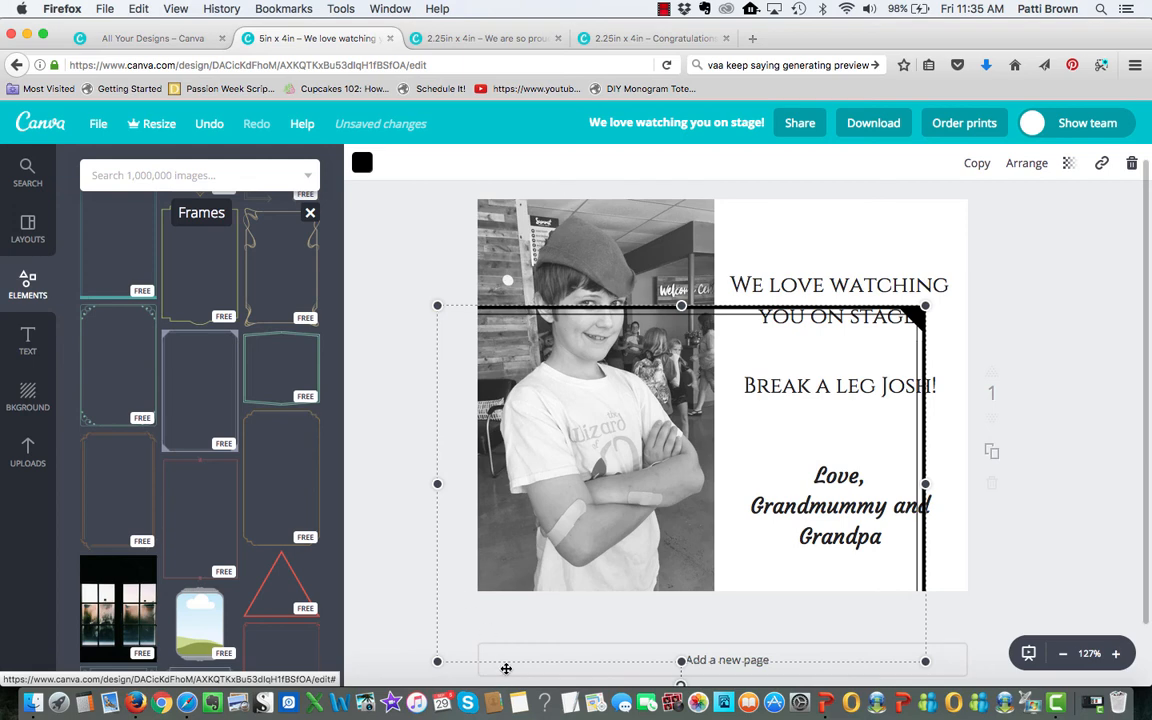
Move the border back onto the ad and stretch its upper side to the page edge.
{"action": "scroll", "coordinate": [455, 603], "scroll_direction": "down", "scroll_amount": 2}
{"action": "left_click_drag", "start_coordinate": [525, 594], "coordinate": [565, 527]}
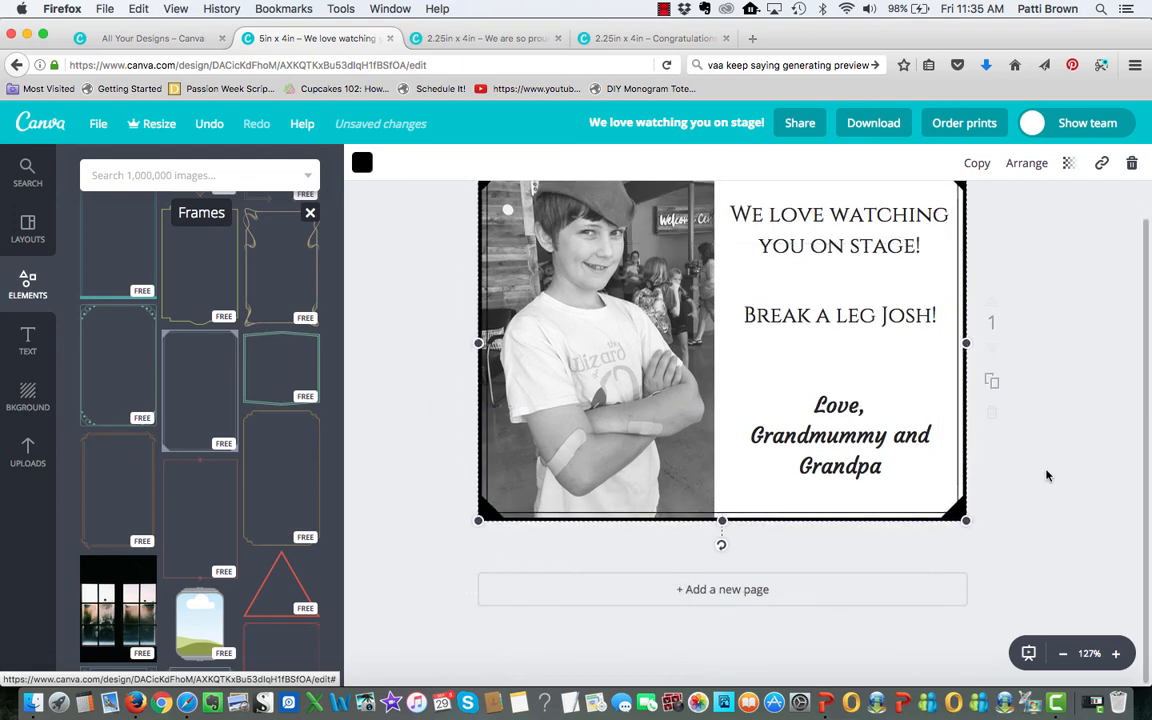
{"action": "scroll", "coordinate": [1047, 476], "scroll_direction": "up", "scroll_amount": 2}
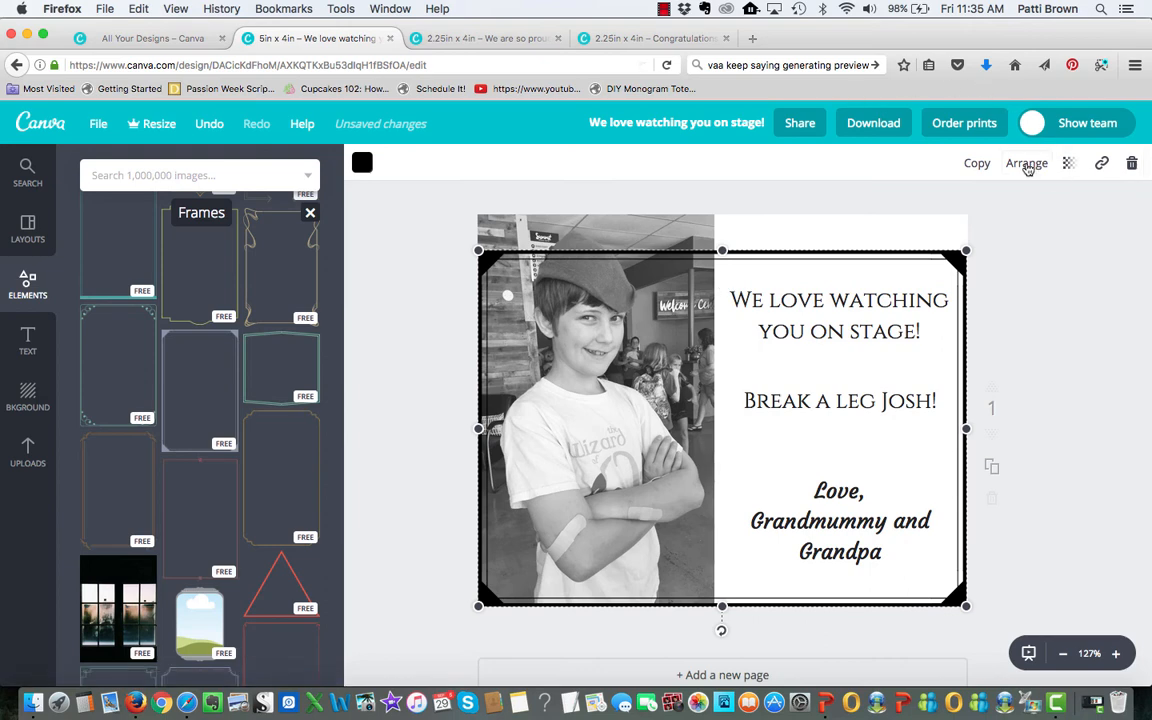
{"action": "left_click_drag", "start_coordinate": [722, 250], "coordinate": [722, 216]}
{"action": "left_click", "coordinate": [1047, 329]}
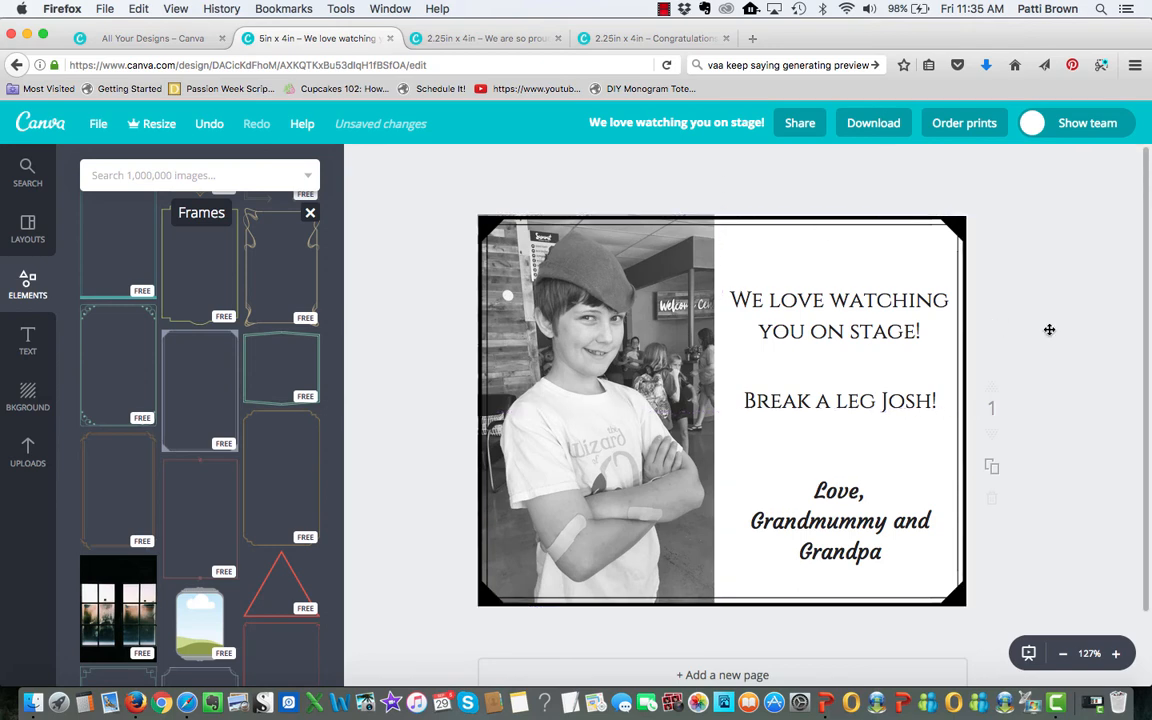
{"action": "left_click", "coordinate": [727, 220]}
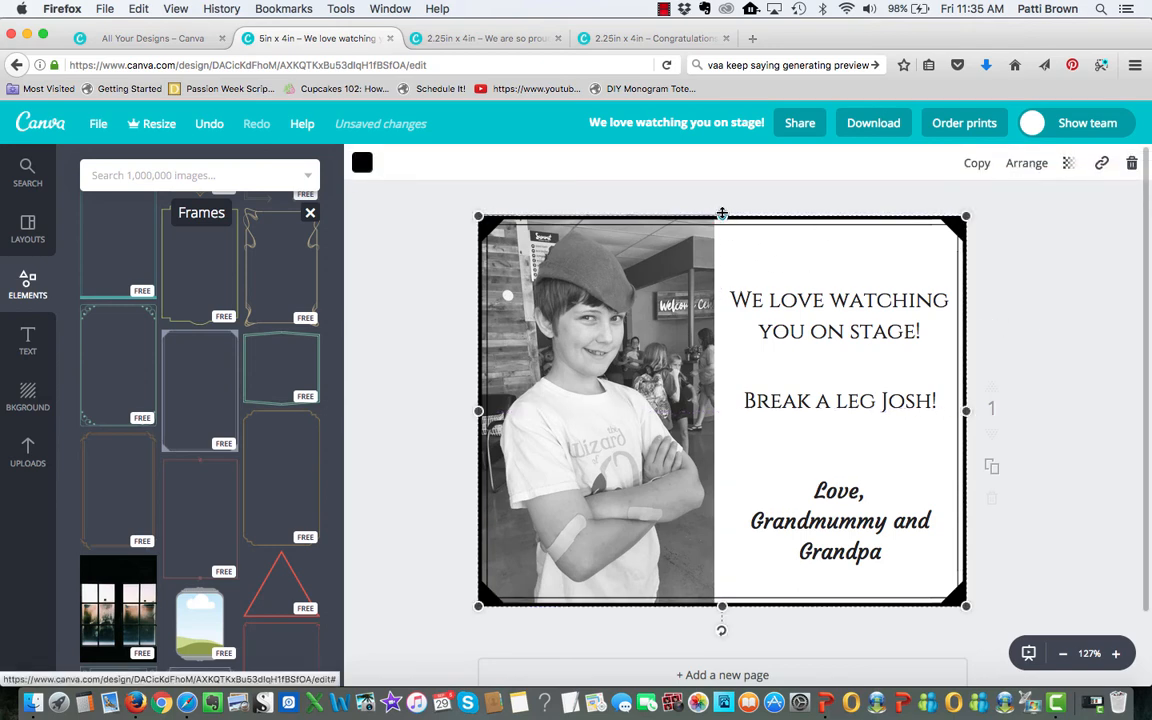
{"action": "left_click", "coordinate": [1040, 304]}
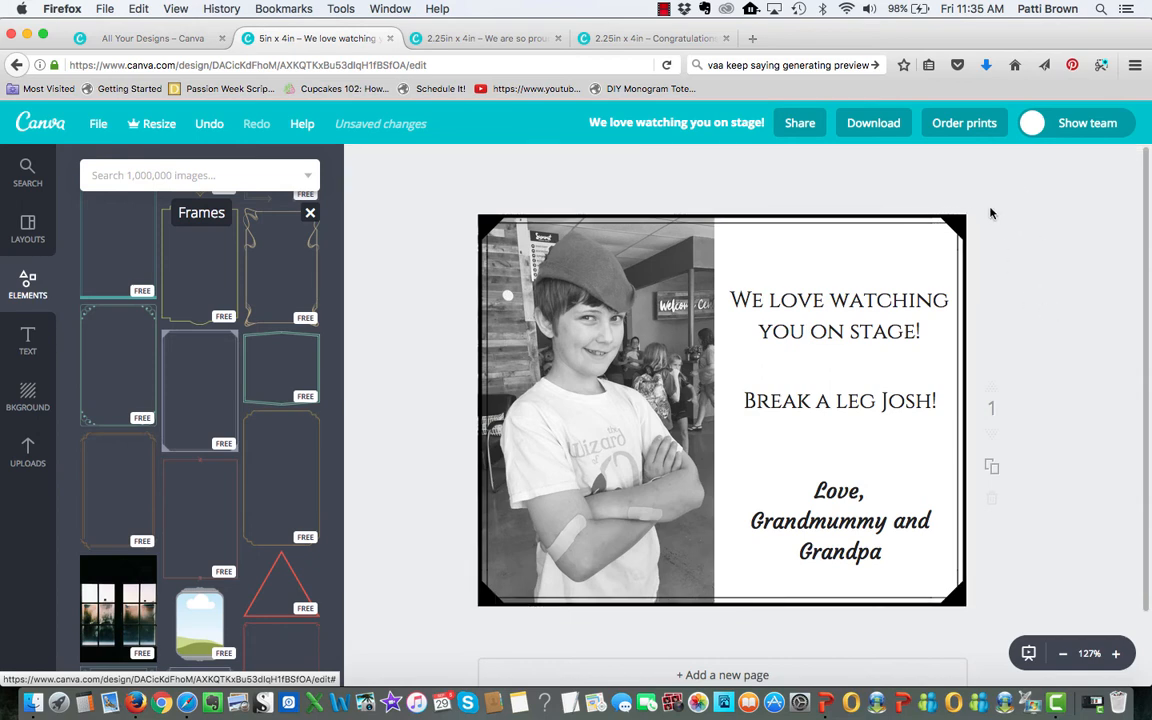
Send the border two layers backward and deselect it.
{"action": "left_click", "coordinate": [827, 233]}
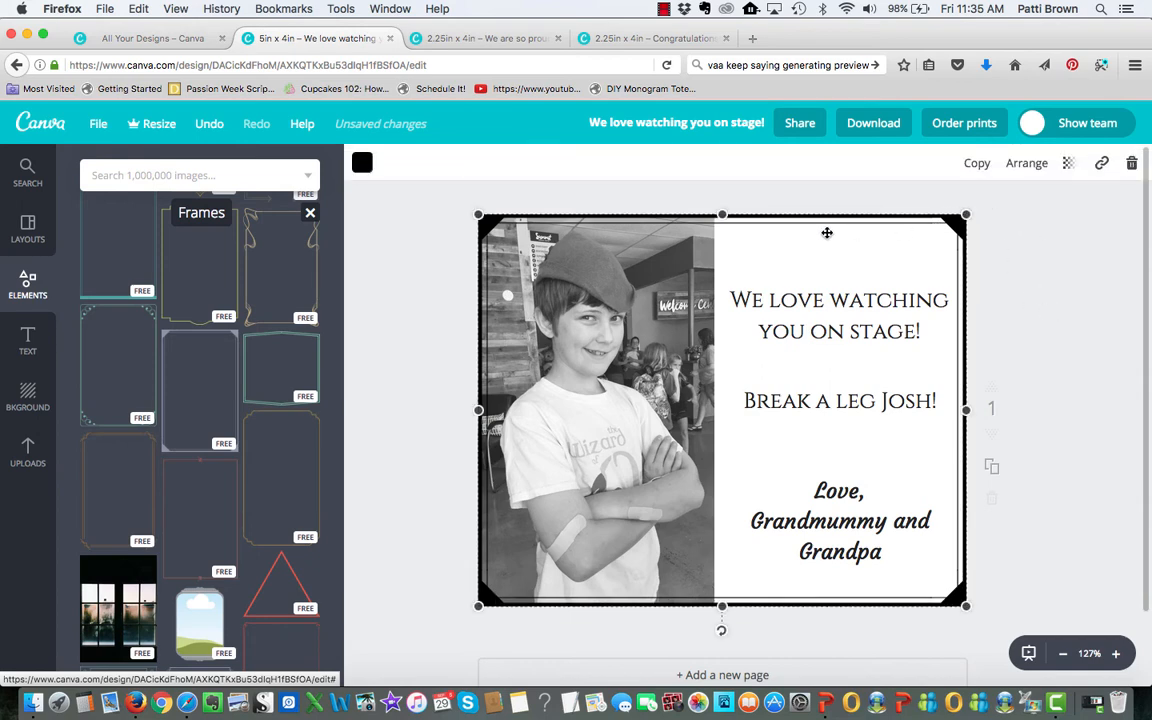
{"action": "left_click", "coordinate": [1027, 163]}
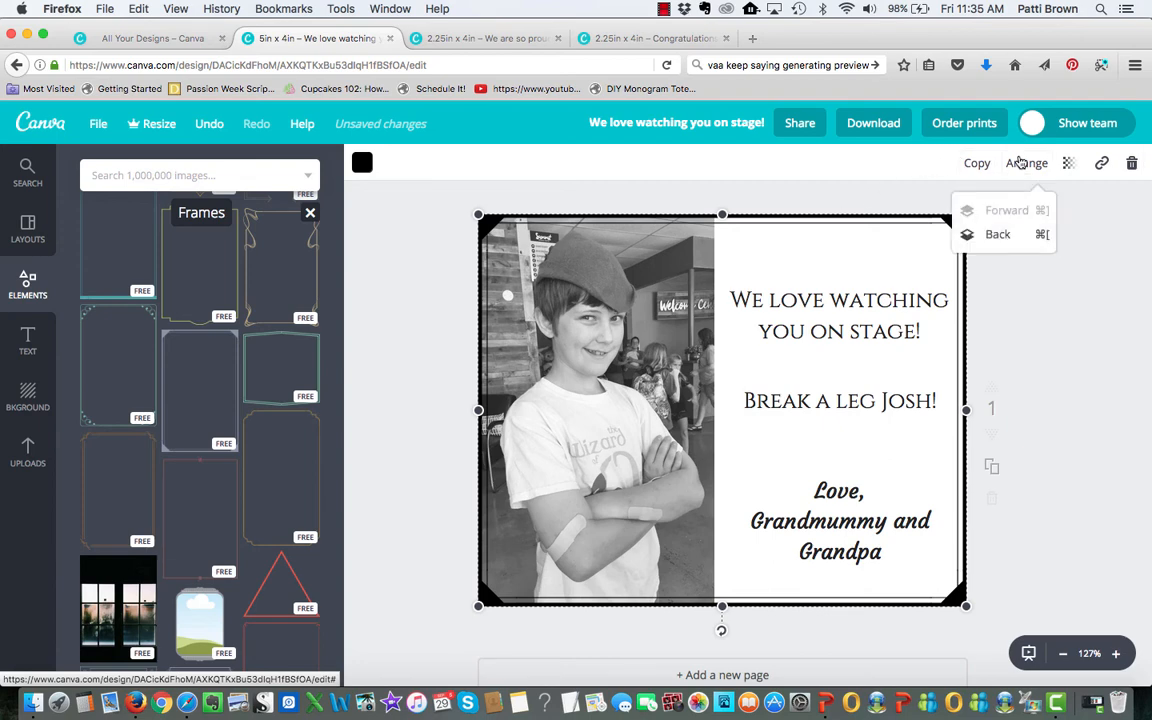
{"action": "left_click", "coordinate": [980, 234]}
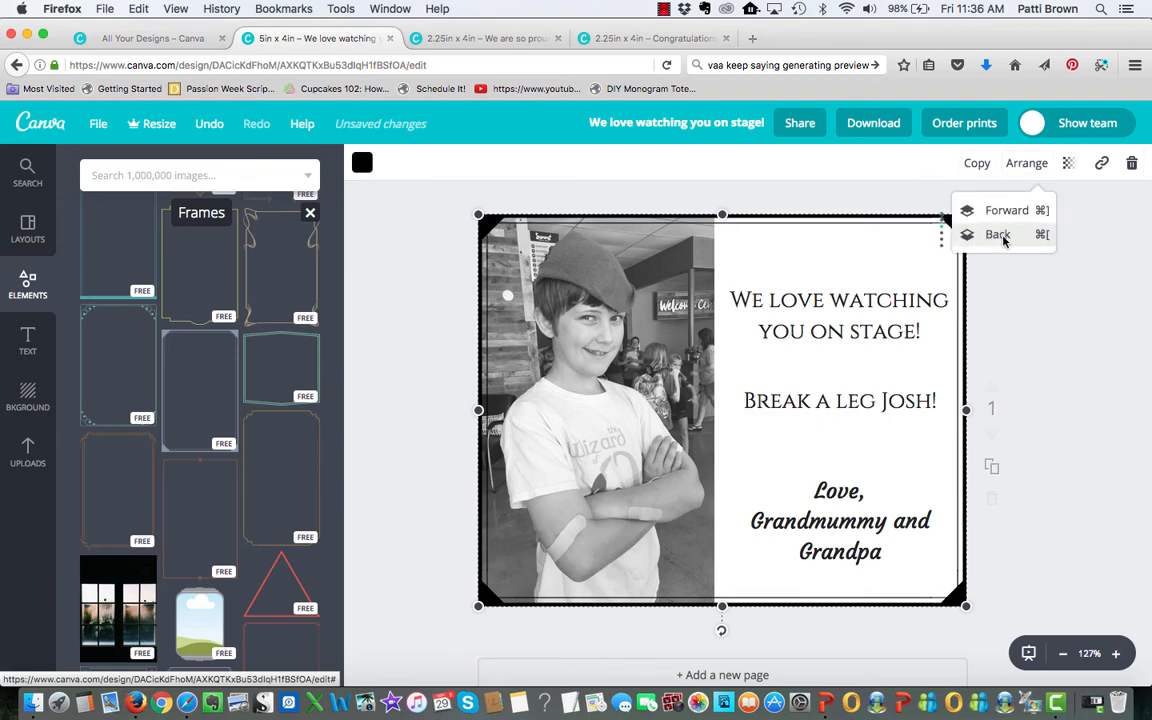
{"action": "left_click", "coordinate": [1003, 237]}
{"action": "left_click", "coordinate": [1063, 381]}
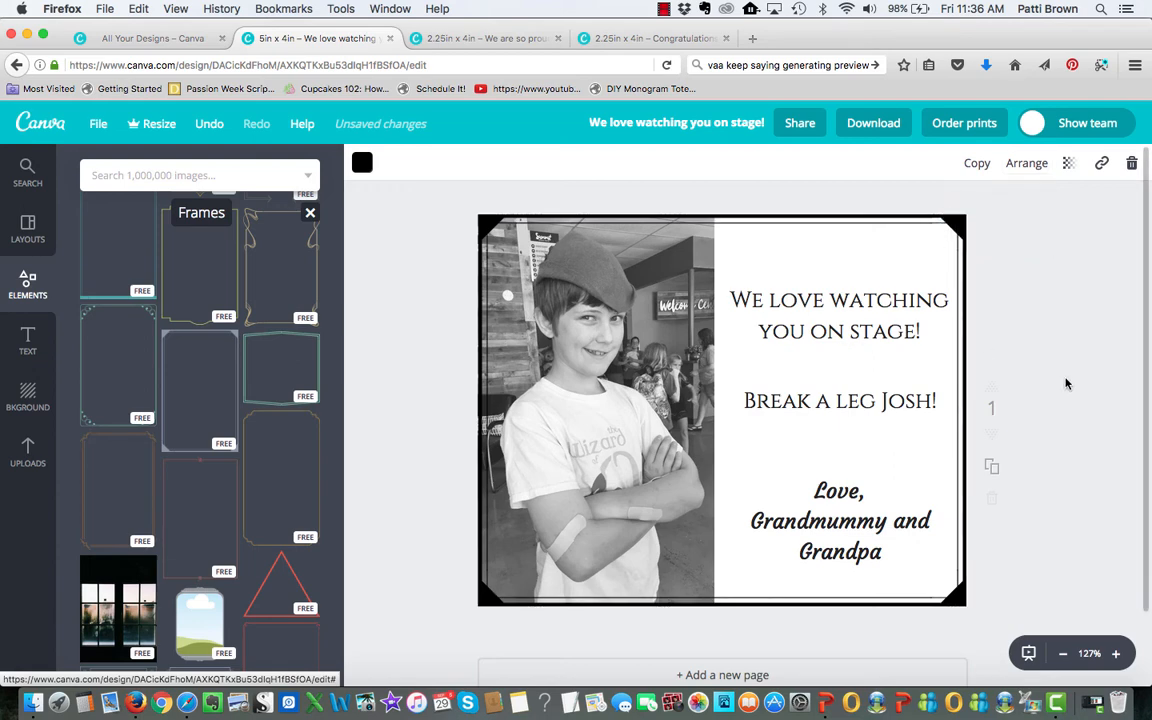
Send the border further back behind the text and place the text cursor in the "Break a leg" line.
{"action": "left_click", "coordinate": [875, 284]}
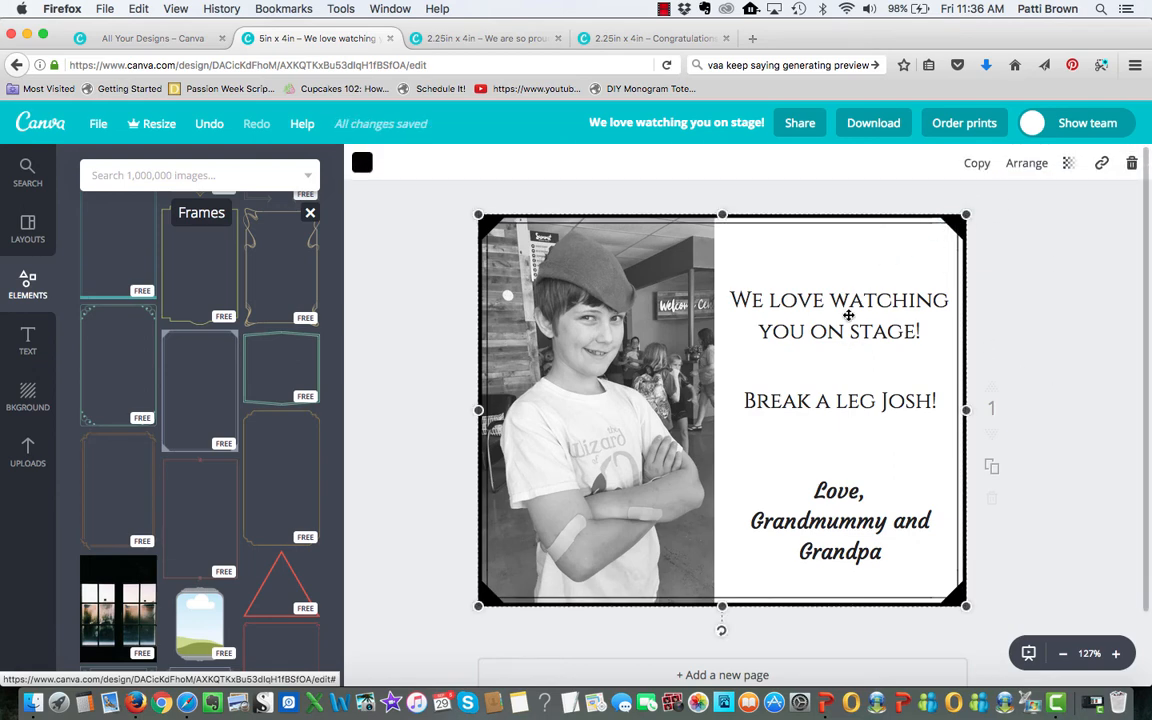
{"action": "left_click", "coordinate": [1027, 166]}
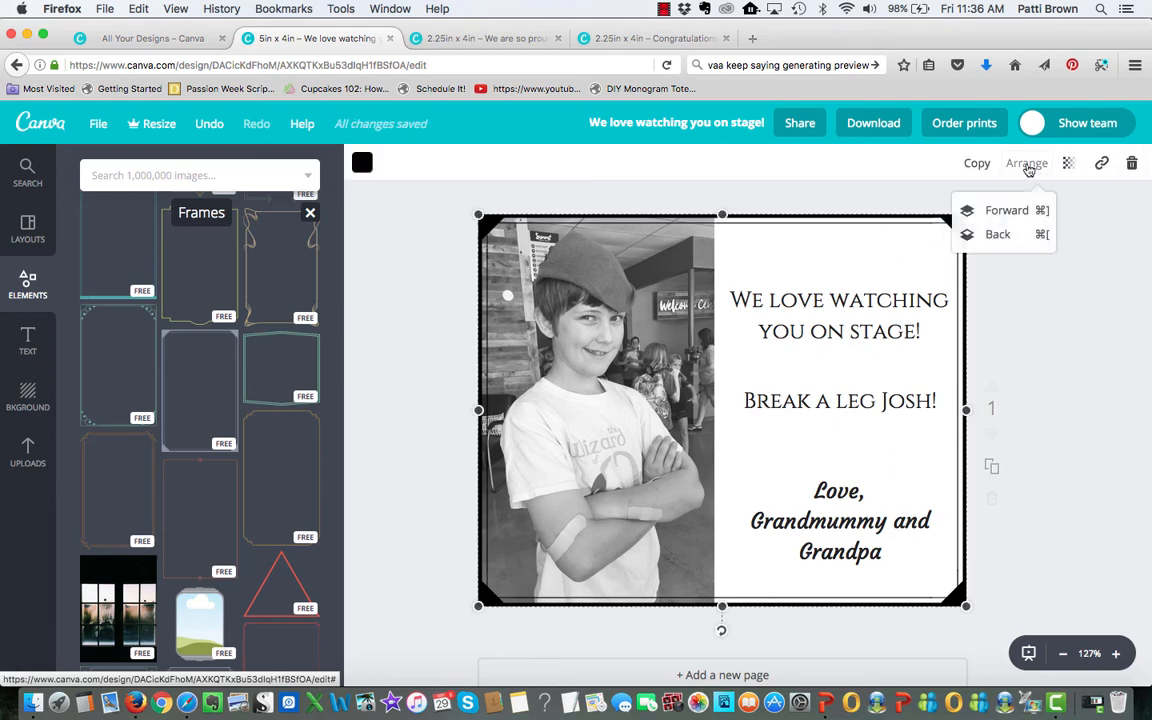
{"action": "left_click", "coordinate": [997, 236]}
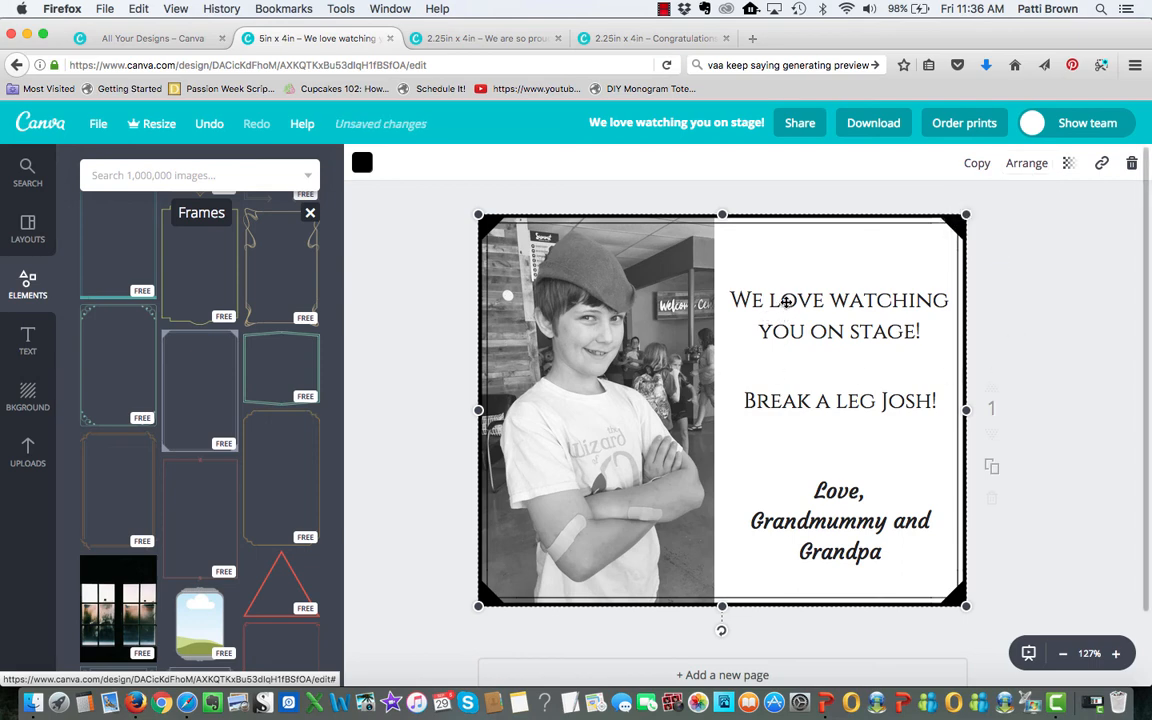
{"action": "mouse_move", "coordinate": [730, 334]}
{"action": "left_mouse_down"}
{"action": "mouse_move", "coordinate": [722, 403]}
{"action": "mouse_move", "coordinate": [700, 410]}
{"action": "mouse_move", "coordinate": [742, 376]}
{"action": "mouse_move", "coordinate": [726, 339]}
{"action": "left_mouse_up"}
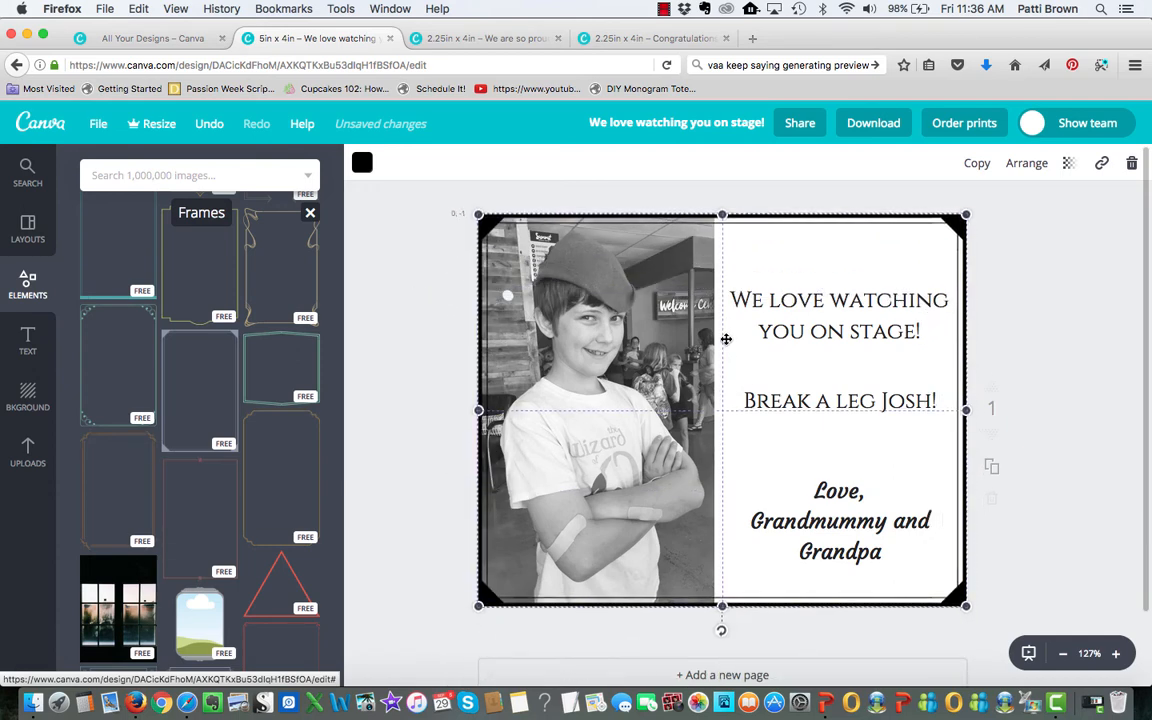
{"action": "left_click", "coordinate": [1032, 357]}
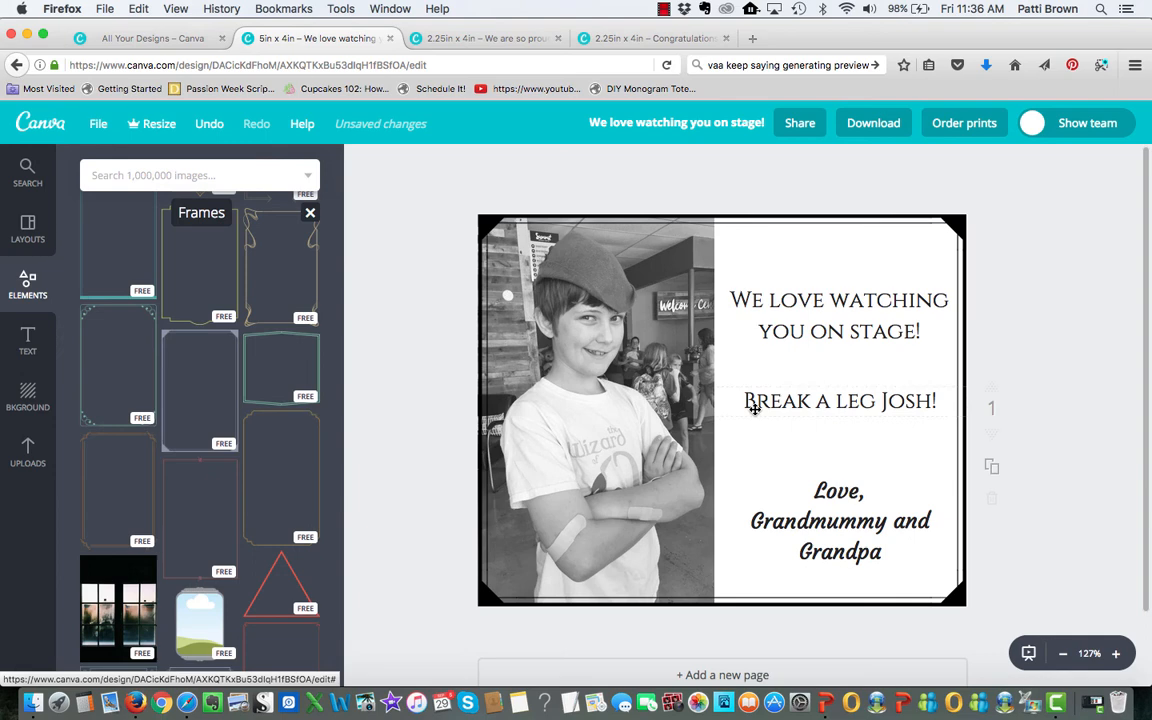
{"action": "left_click", "coordinate": [755, 408]}
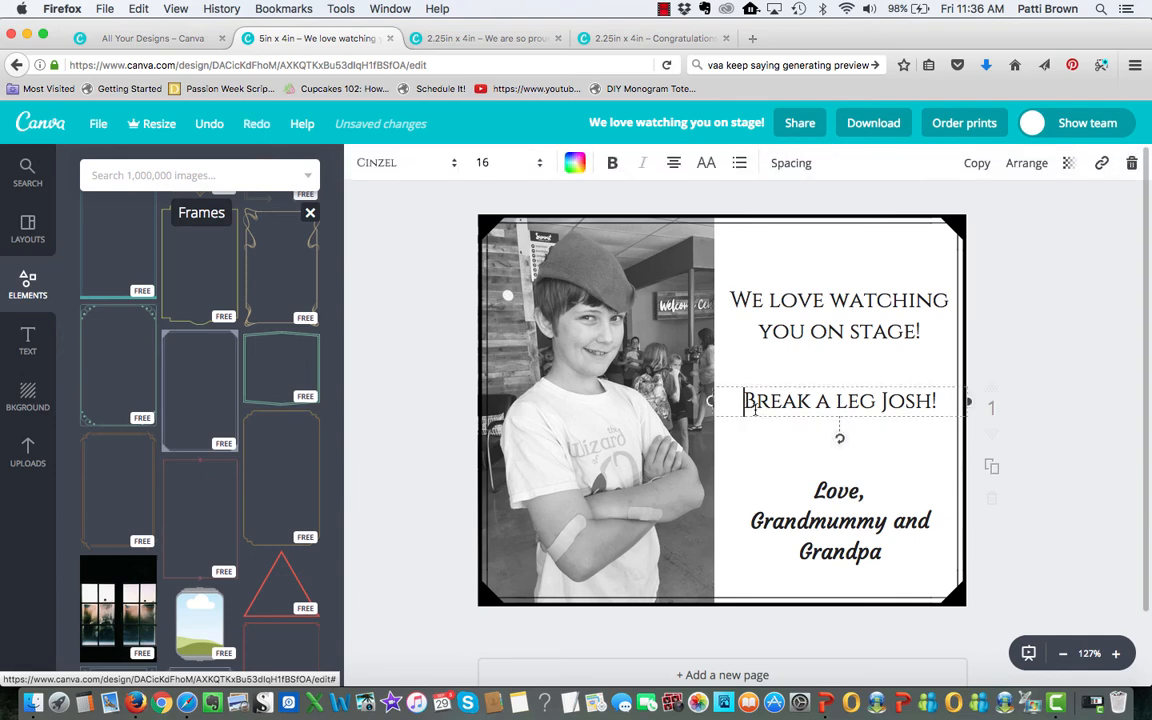
Fine-tune the border's position and sides so that it meets the page edges all around.
{"action": "left_click", "coordinate": [704, 601]}
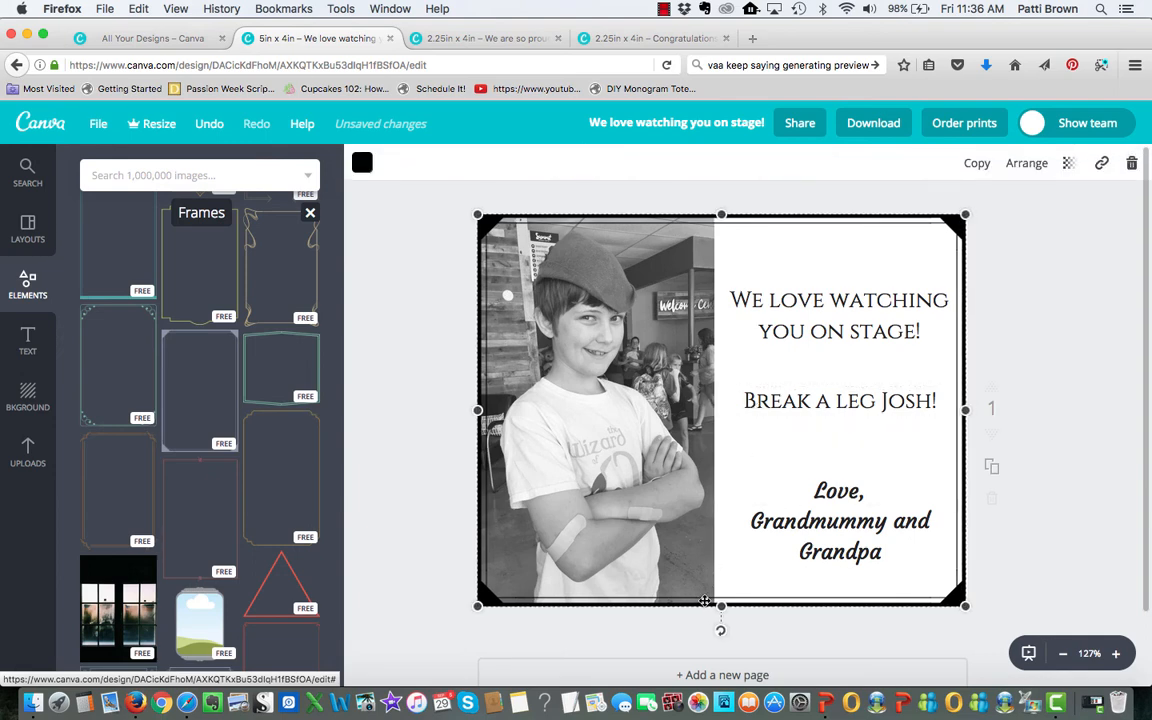
{"action": "left_click", "coordinate": [1058, 522]}
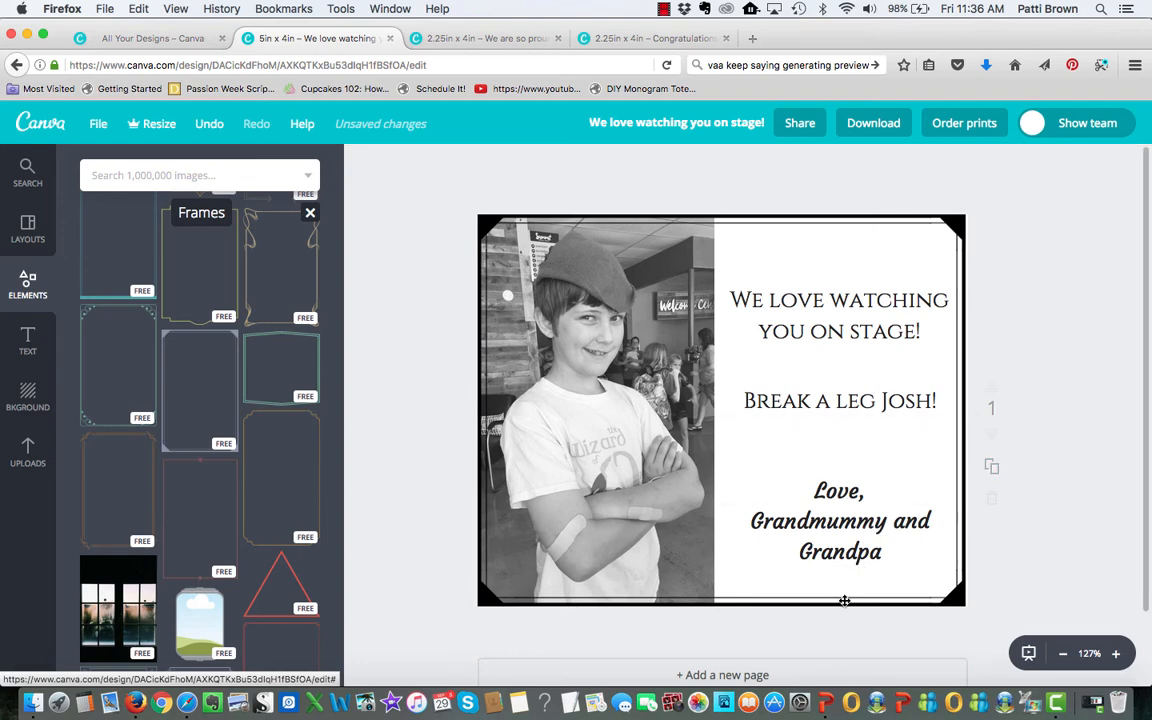
{"action": "left_click", "coordinate": [843, 604]}
{"action": "left_click", "coordinate": [980, 540]}
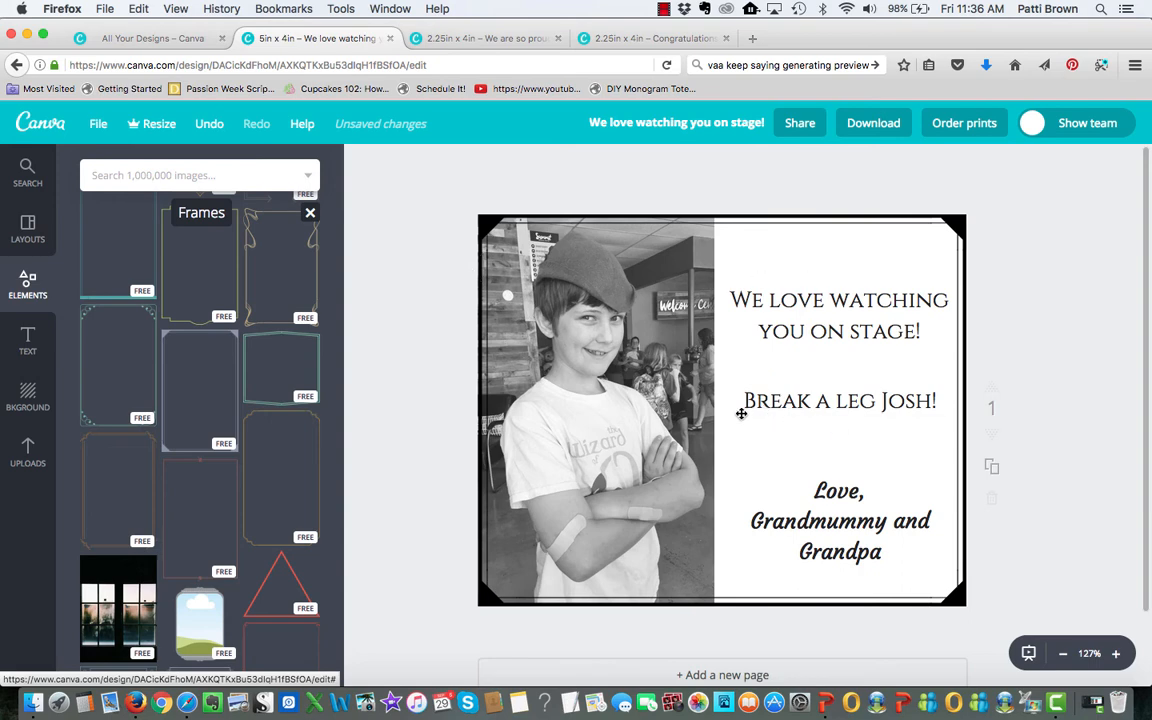
{"action": "left_click", "coordinate": [486, 290]}
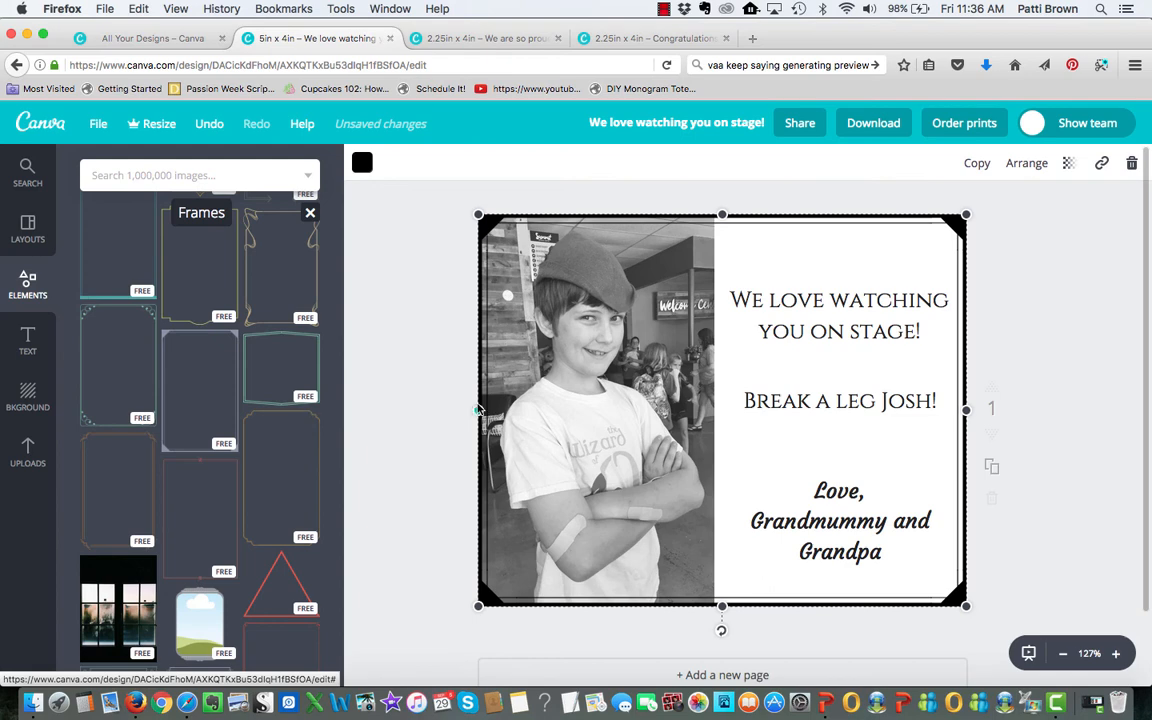
{"action": "left_click", "coordinate": [1046, 391]}
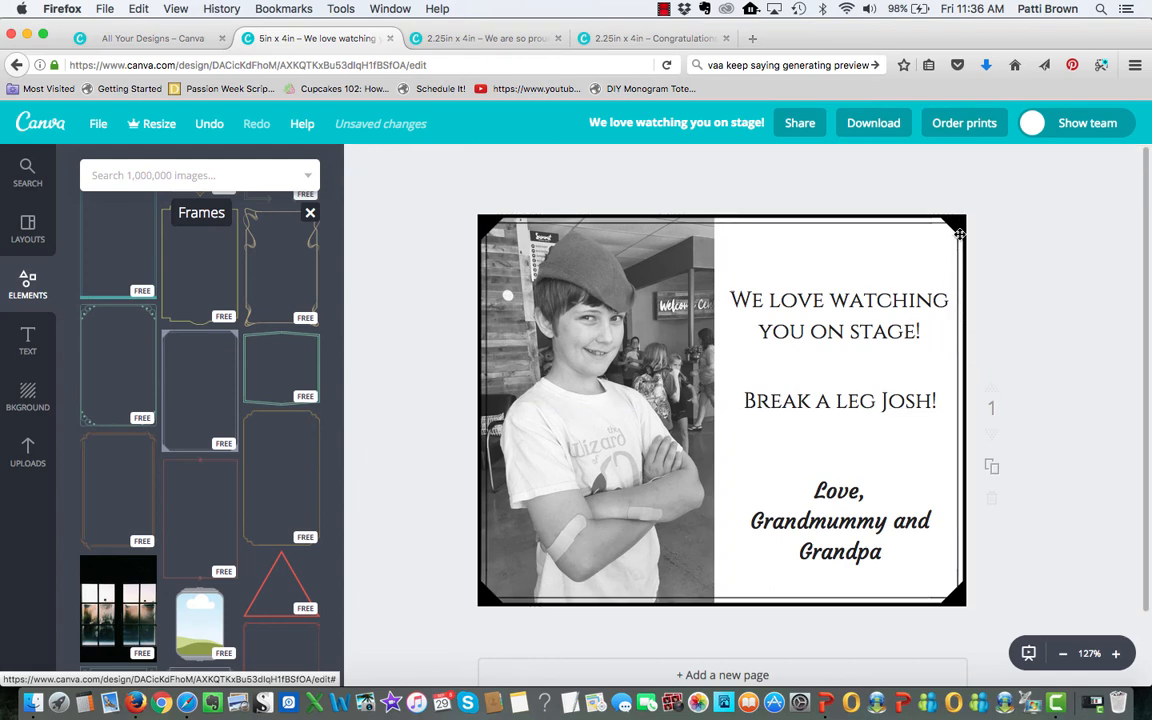
{"action": "left_click", "coordinate": [960, 232]}
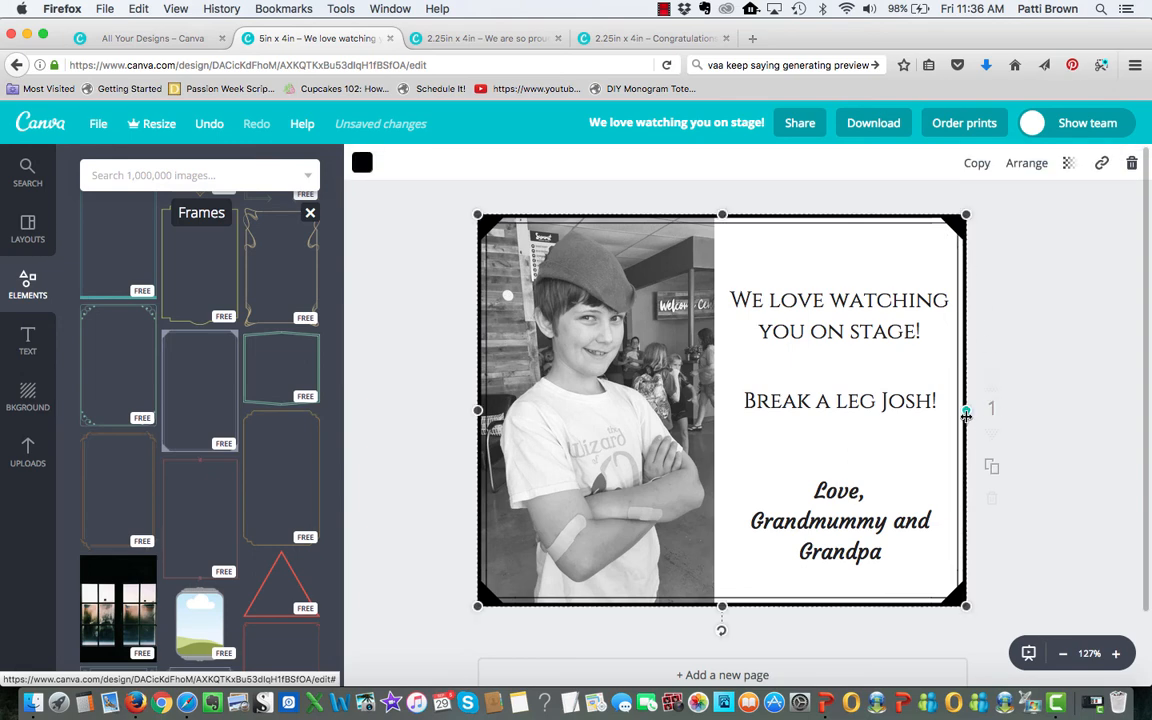
{"action": "left_click", "coordinate": [1047, 362]}
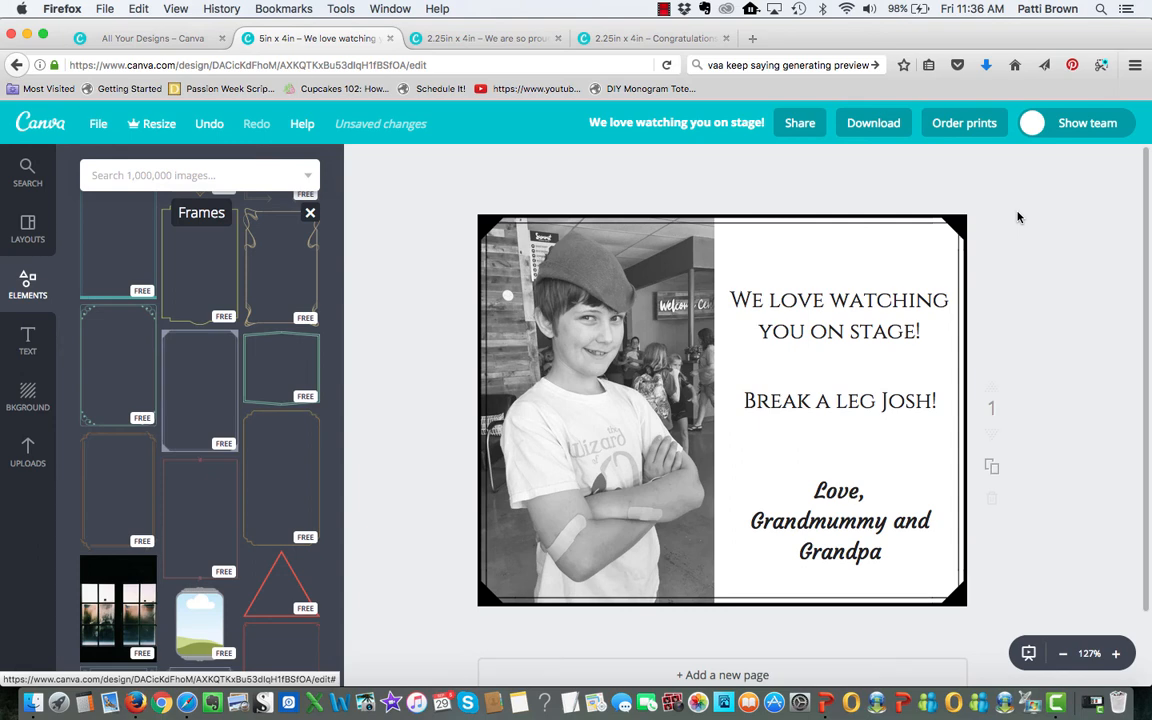
Download the finished half-page ad as a JPG file.
{"action": "left_click", "coordinate": [868, 134]}
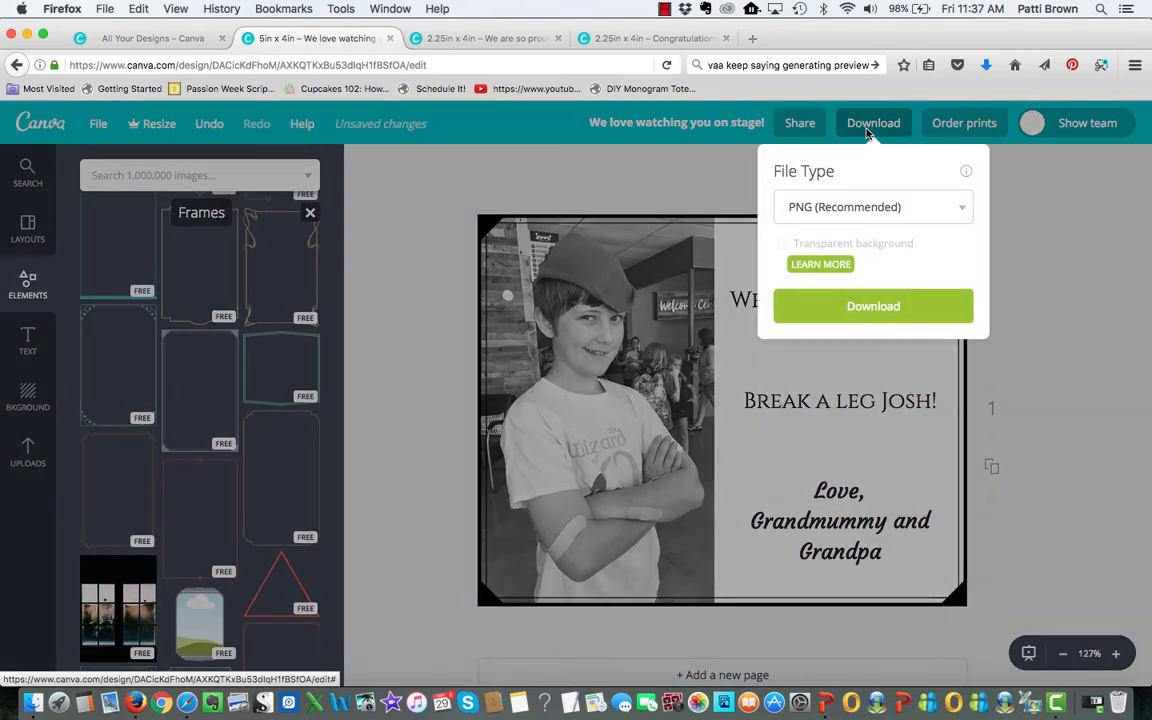
{"action": "left_click", "coordinate": [912, 206]}
{"action": "left_click", "coordinate": [800, 230]}
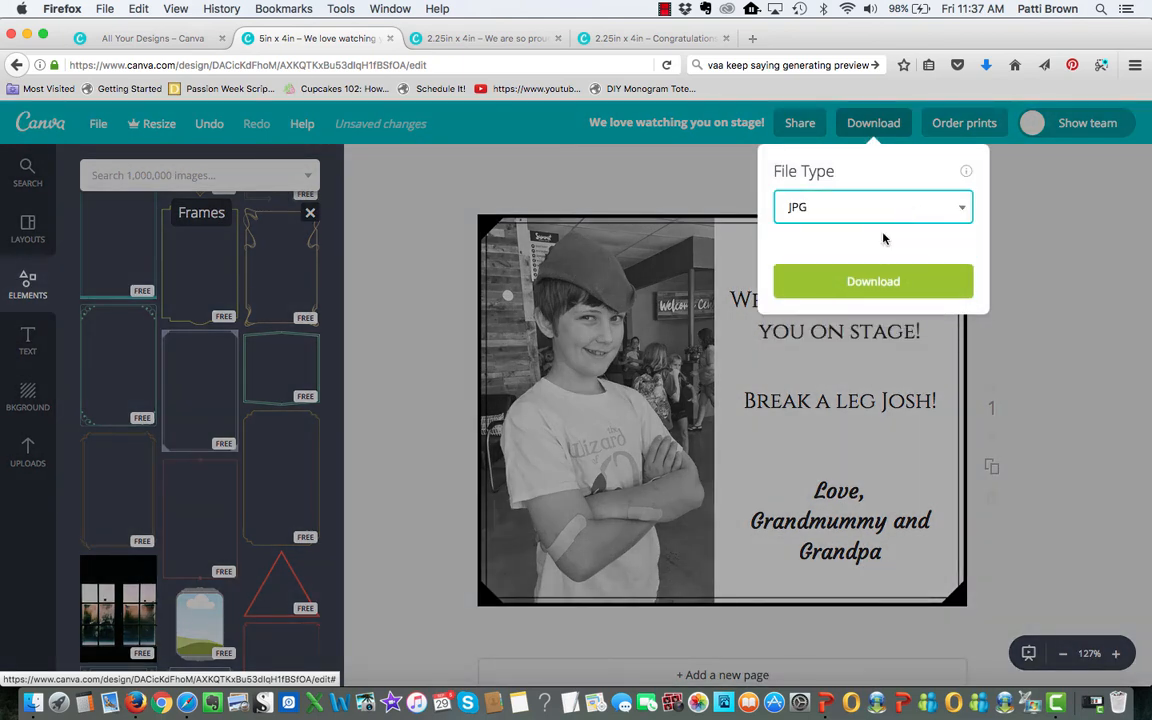
{"action": "left_click", "coordinate": [887, 260]}
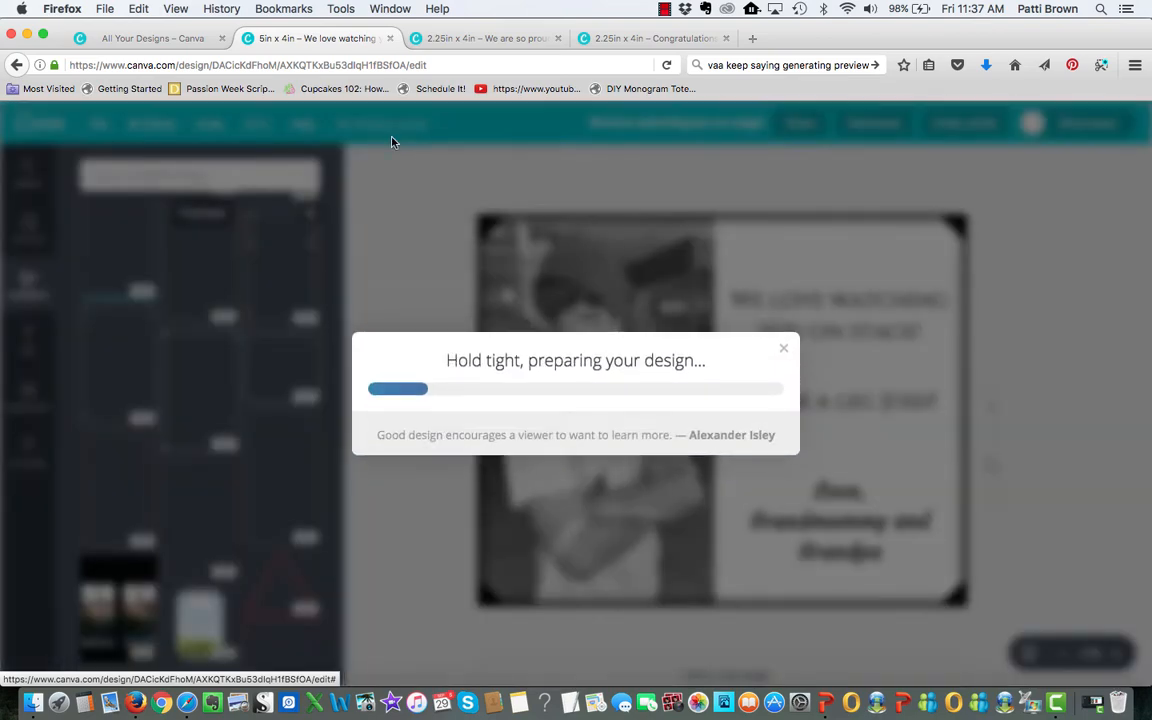
Go to the list of all designs and open the earlier black-and-white ad with the boy's close-up portrait.
{"action": "left_click", "coordinate": [139, 40]}
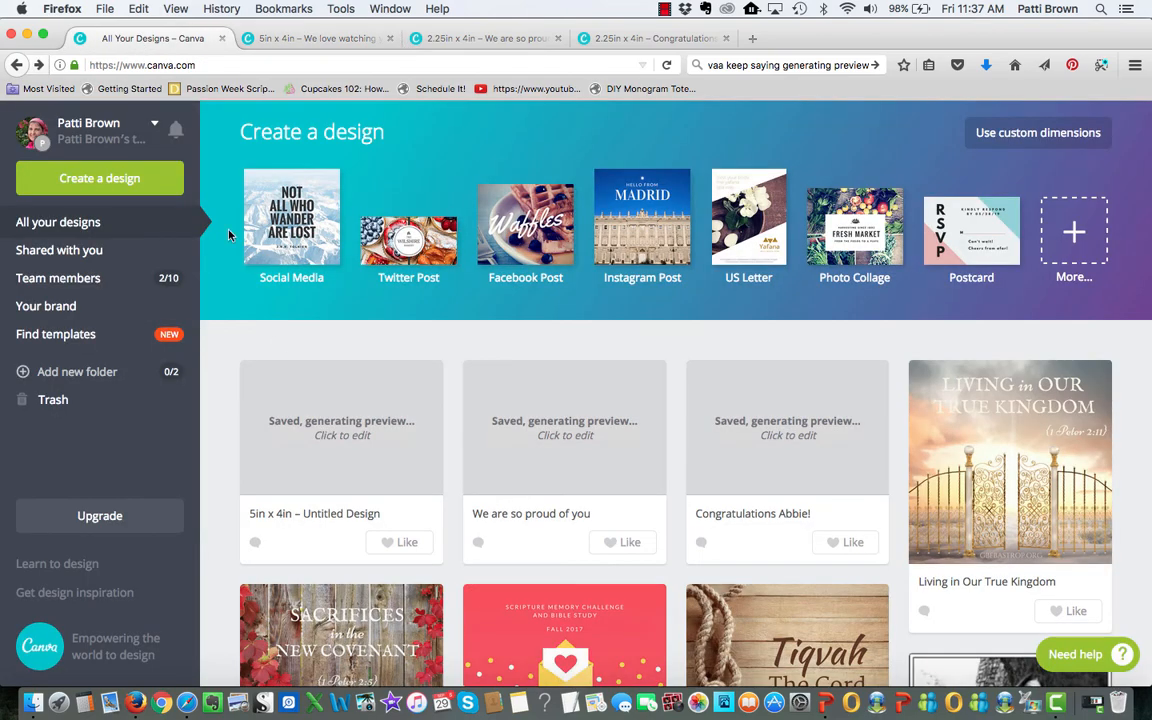
{"action": "scroll", "coordinate": [300, 430], "scroll_direction": "down", "scroll_amount": 1}
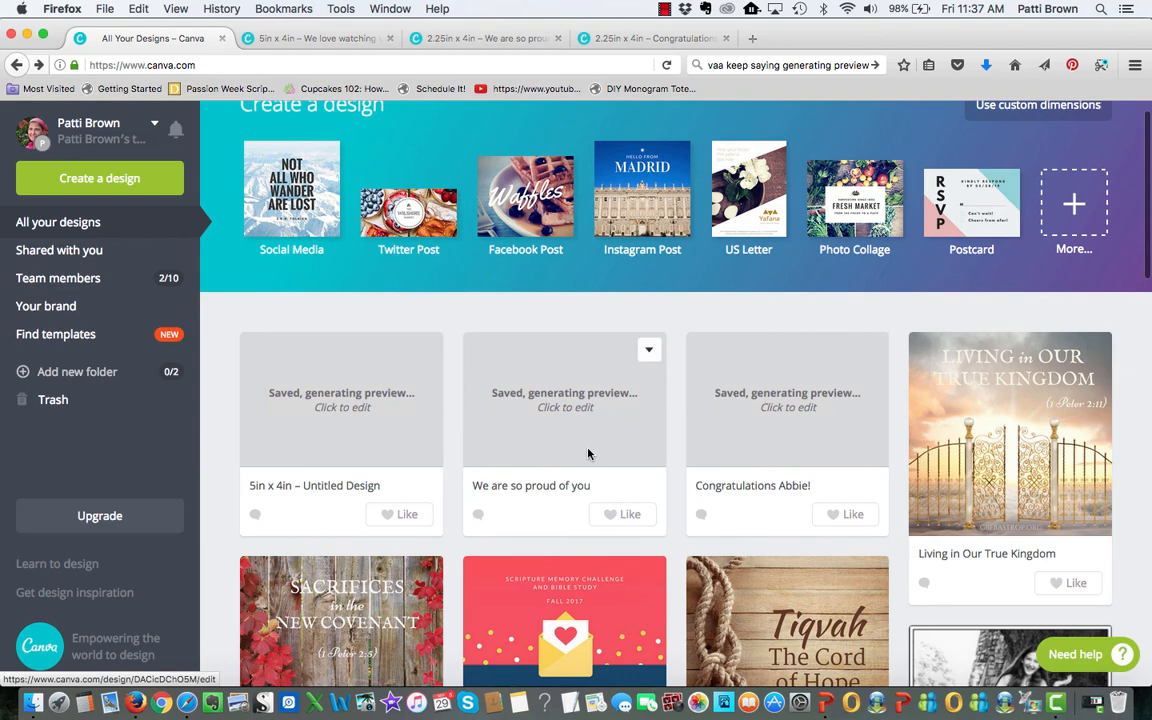
{"action": "scroll", "coordinate": [746, 430], "scroll_direction": "down", "scroll_amount": 1}
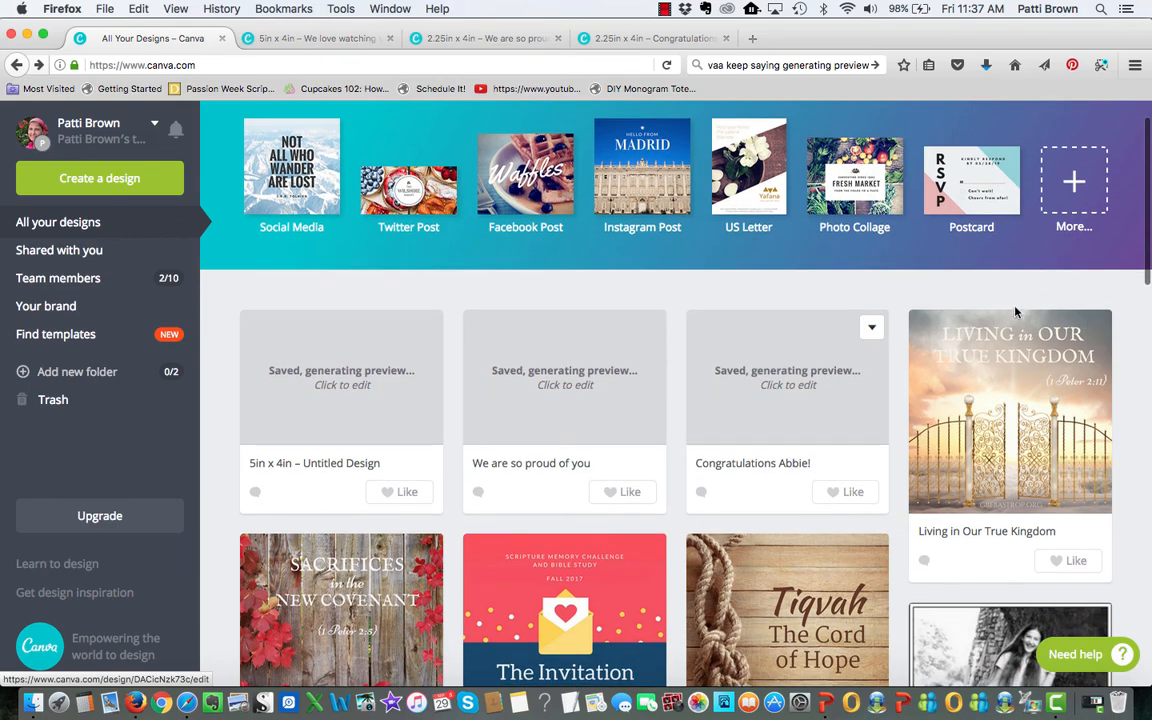
{"action": "scroll", "coordinate": [707, 540], "scroll_direction": "down", "scroll_amount": 5}
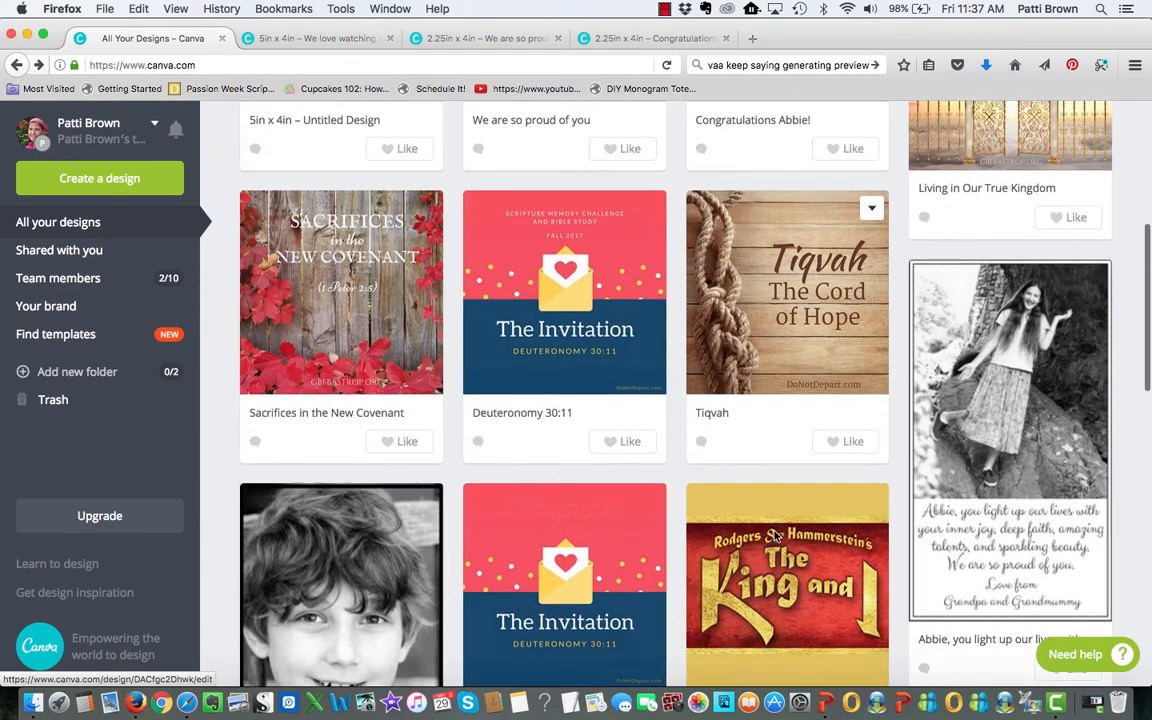
{"action": "scroll", "coordinate": [776, 537], "scroll_direction": "down", "scroll_amount": 1}
{"action": "scroll", "coordinate": [993, 418], "scroll_direction": "down", "scroll_amount": 4}
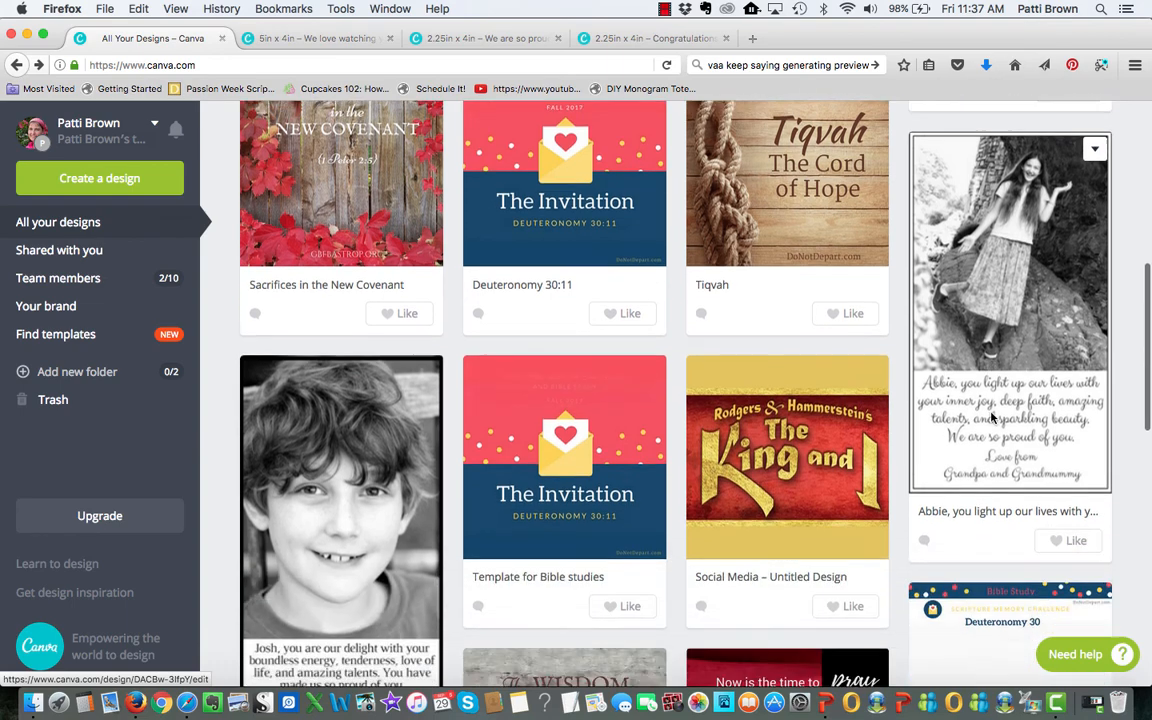
{"action": "left_click", "coordinate": [327, 502]}
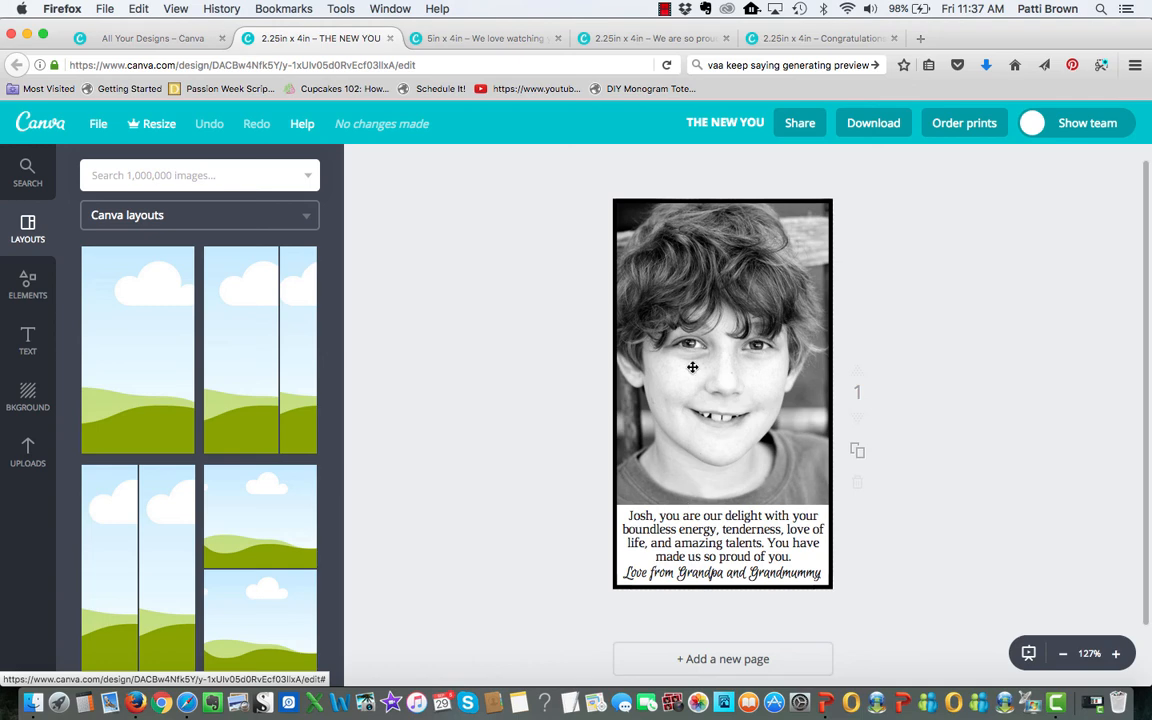
Duplicate the page with the boy's close-up portrait within the same design and return to the first page.
{"action": "left_click", "coordinate": [720, 399]}
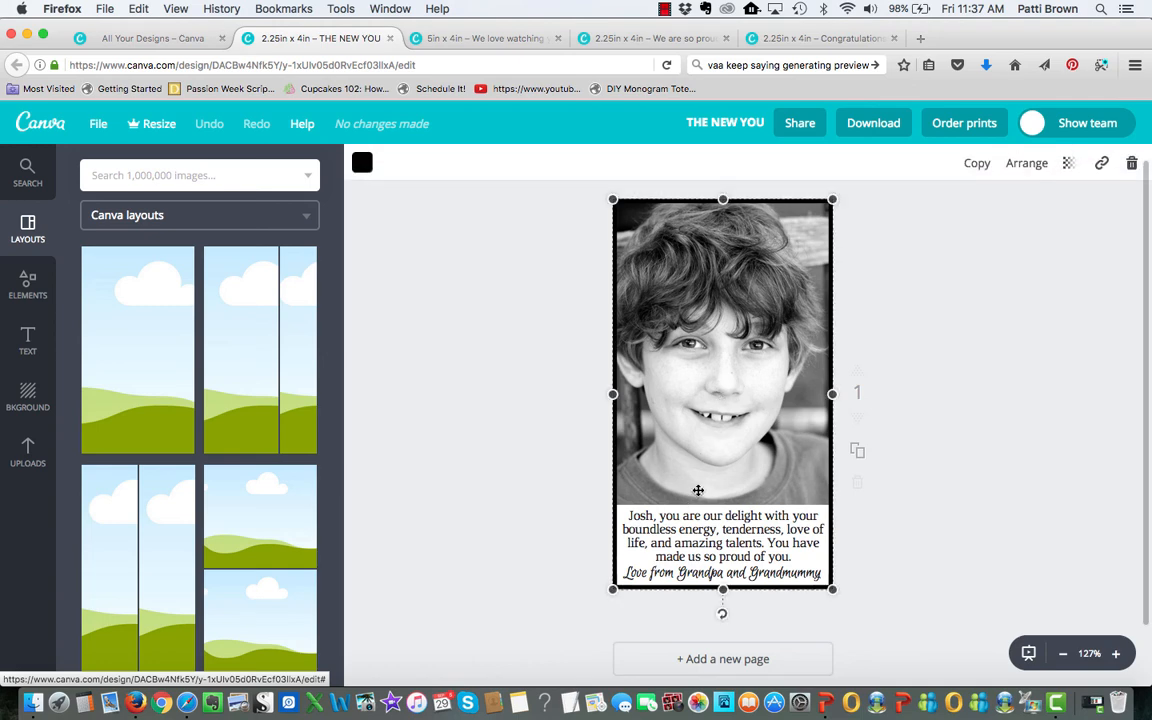
{"action": "left_click", "coordinate": [858, 451]}
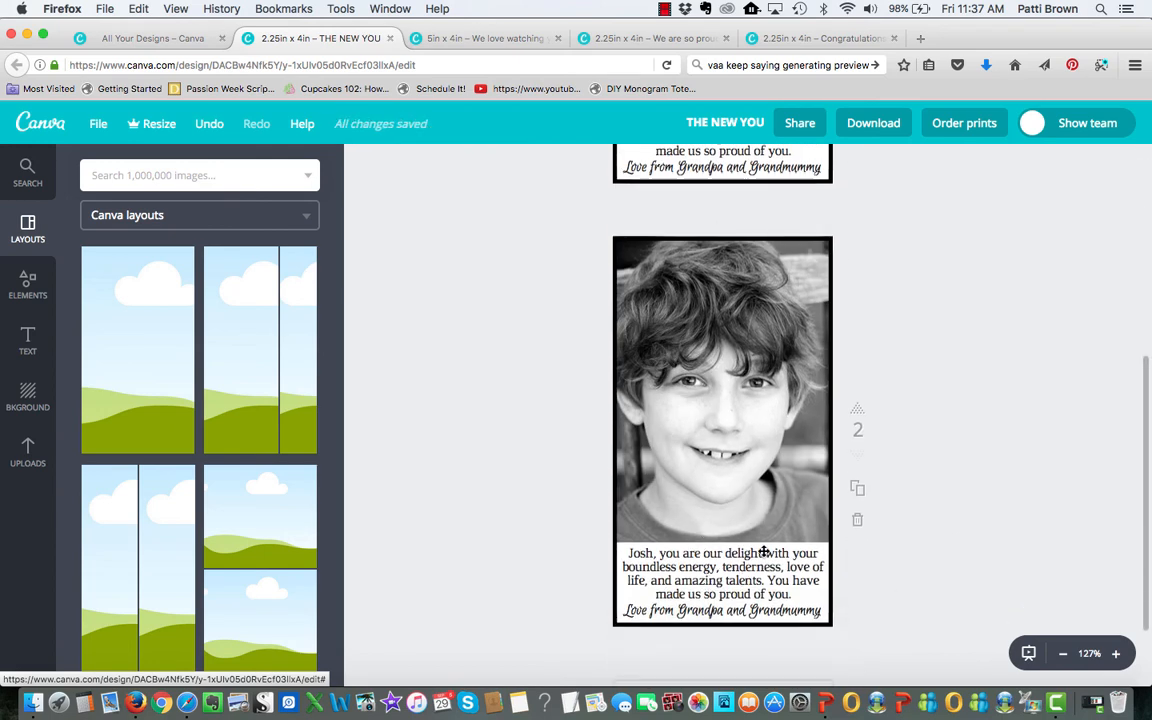
{"action": "scroll", "coordinate": [922, 516], "scroll_direction": "up", "scroll_amount": 5}
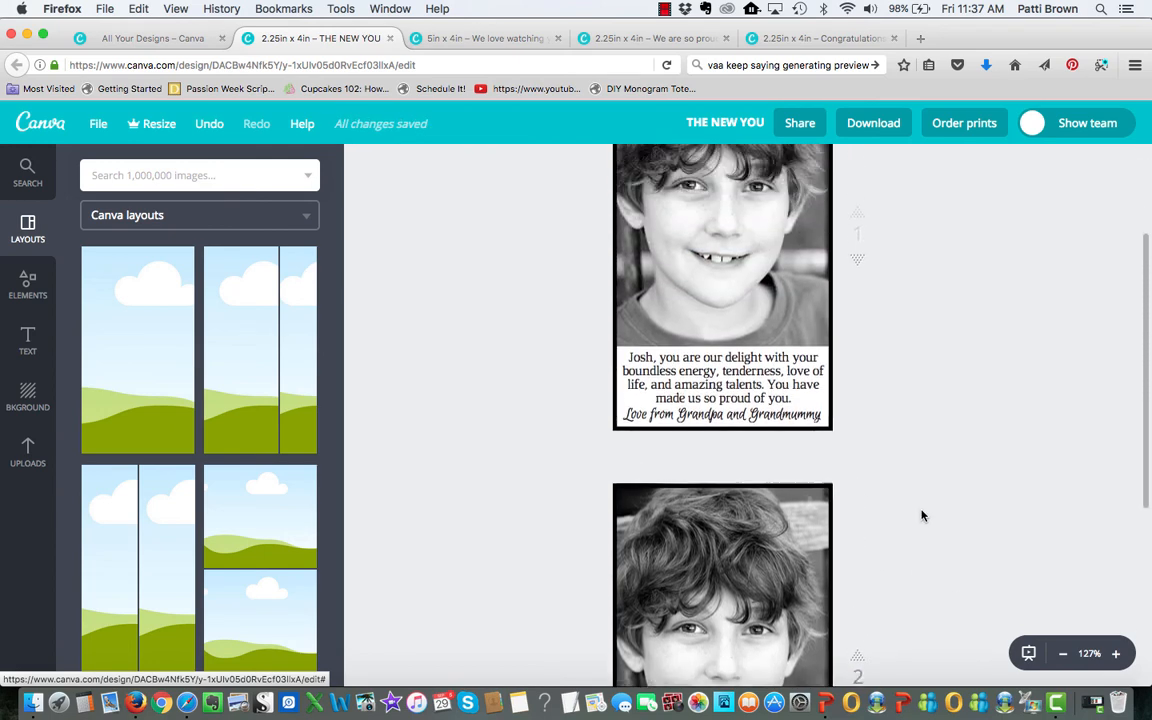
{"action": "scroll", "coordinate": [922, 516], "scroll_direction": "up", "scroll_amount": 3}
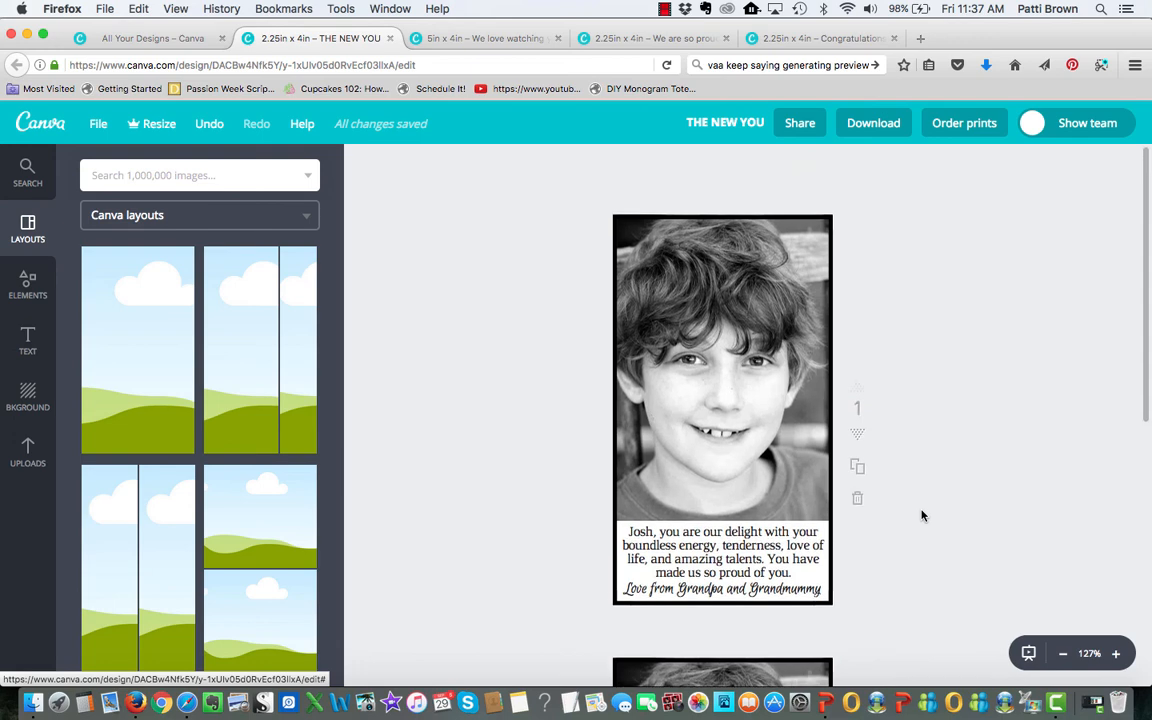
Make a separate copy of the whole portrait design and title it "new copy of J ad".
{"action": "left_click", "coordinate": [98, 124]}
{"action": "left_click", "coordinate": [100, 291]}
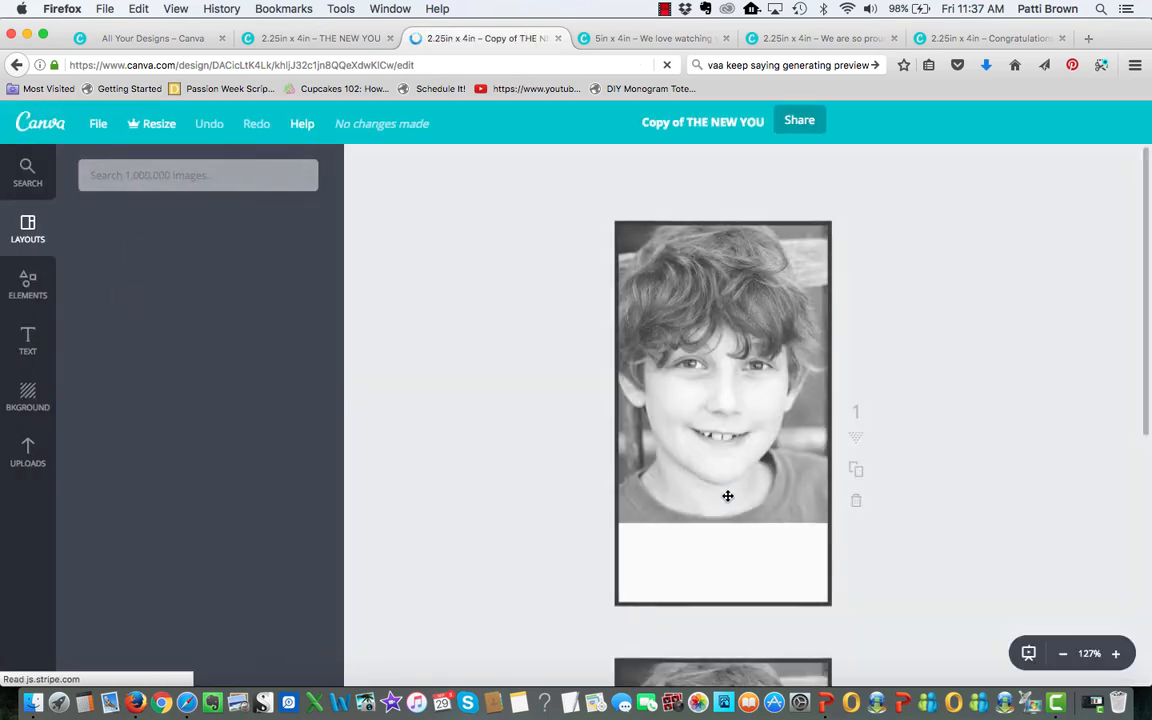
{"action": "left_click", "coordinate": [700, 121]}
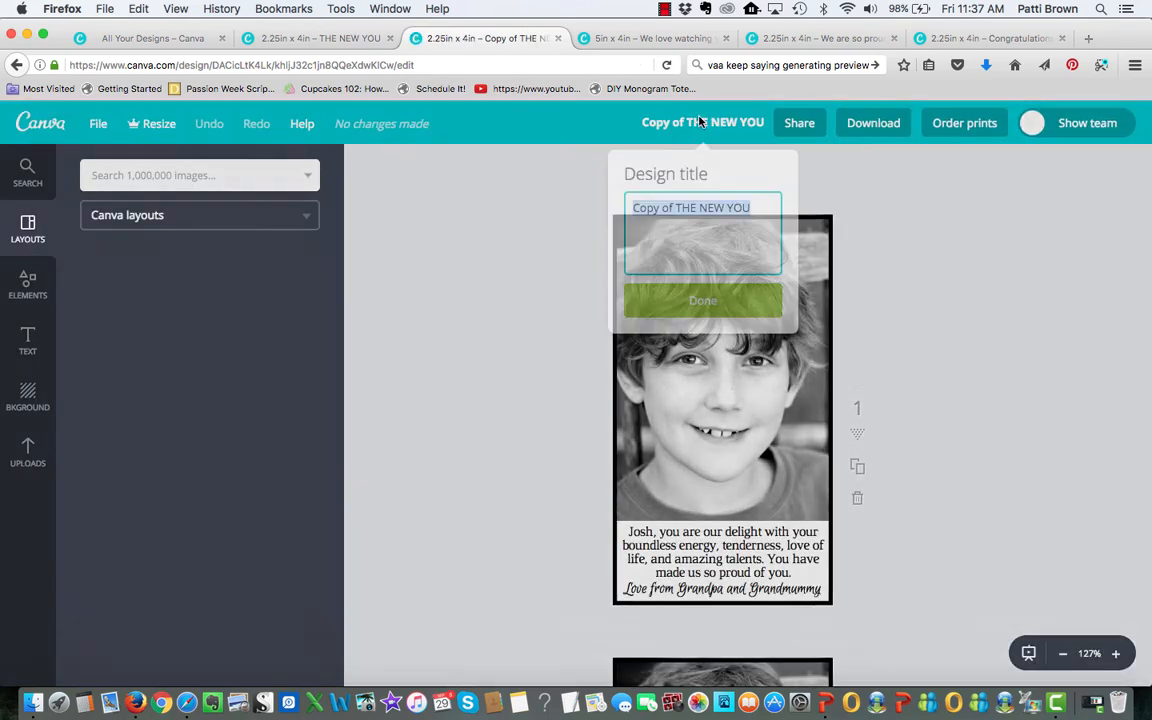
{"action": "type", "text": "new copy of J ad"}
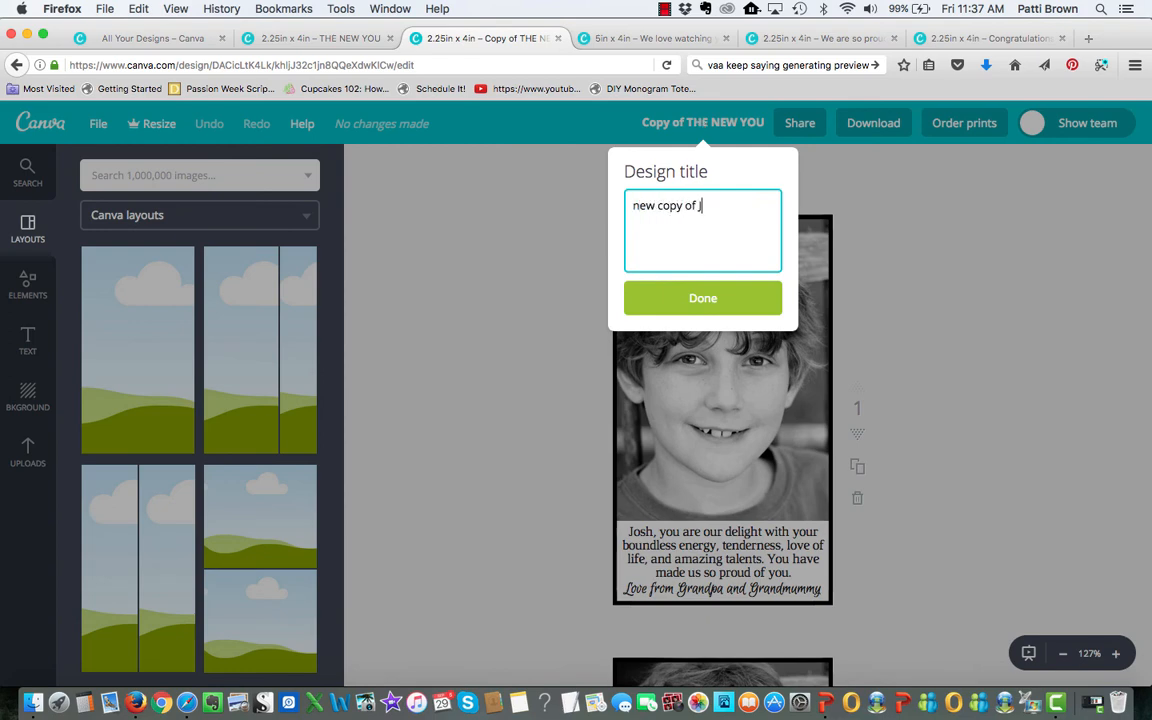
{"action": "left_click", "coordinate": [725, 302]}
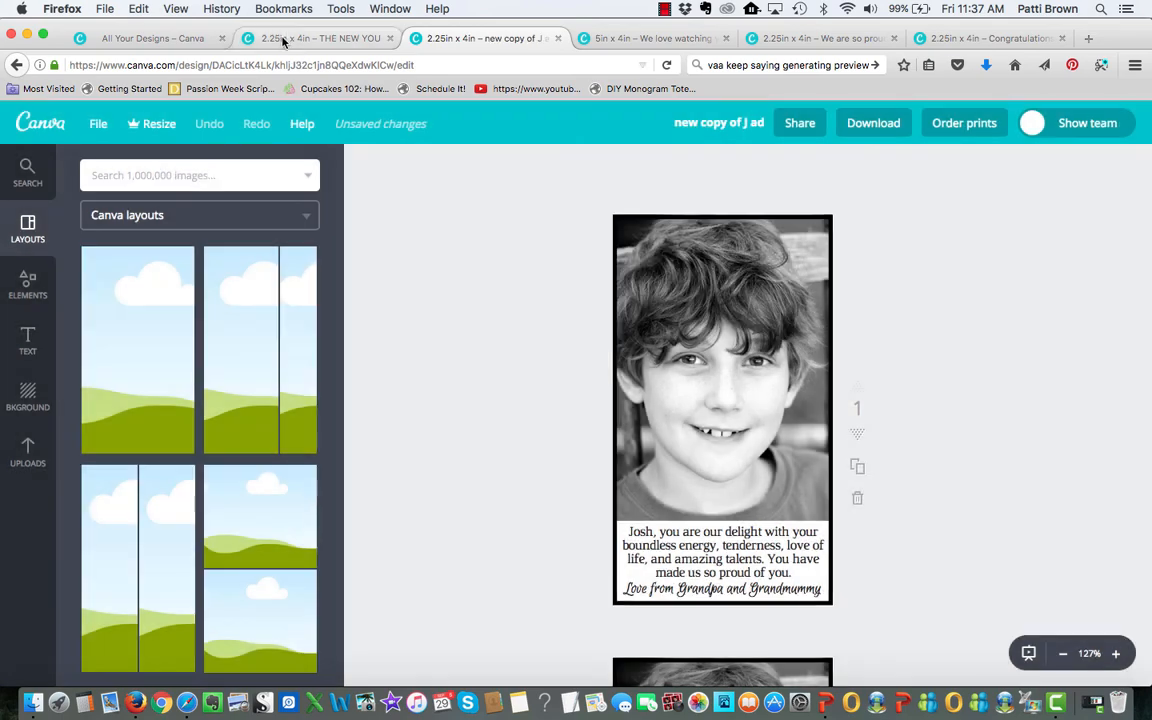
Check the start of the all-designs list and return to the original THE NEW YOU design.
{"action": "left_click", "coordinate": [284, 41]}
{"action": "left_click", "coordinate": [147, 38]}
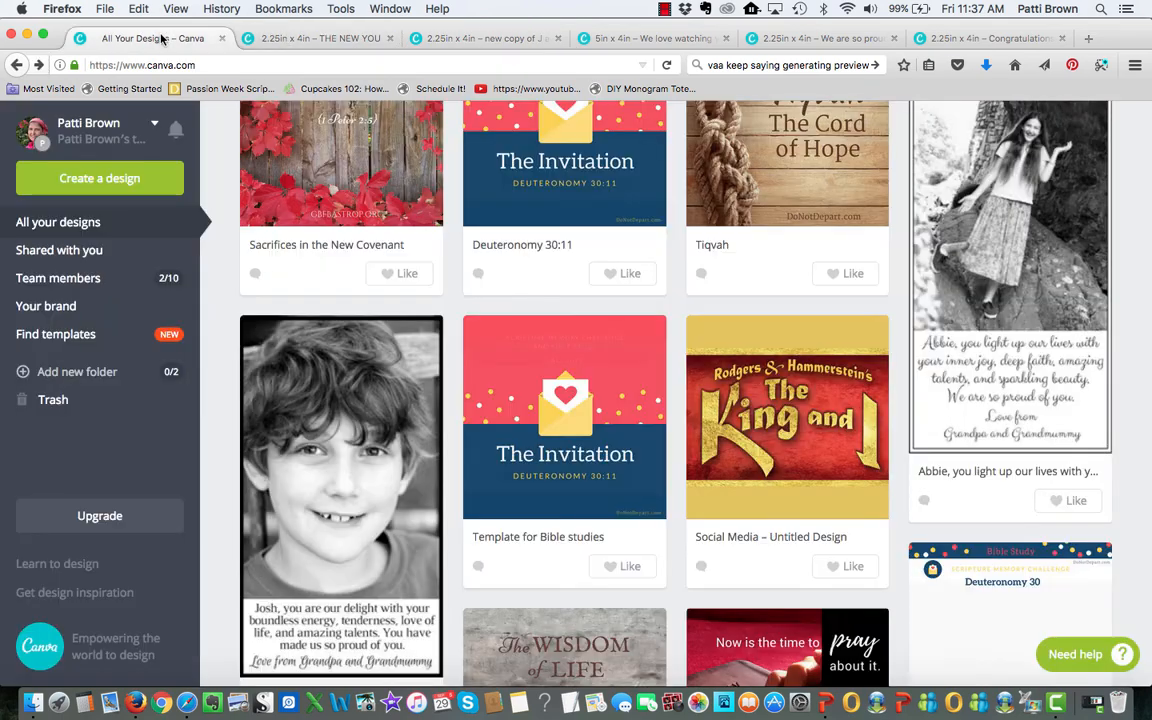
{"action": "scroll", "coordinate": [490, 505], "scroll_direction": "up", "scroll_amount": 4}
{"action": "scroll", "coordinate": [490, 510], "scroll_direction": "up", "scroll_amount": 5}
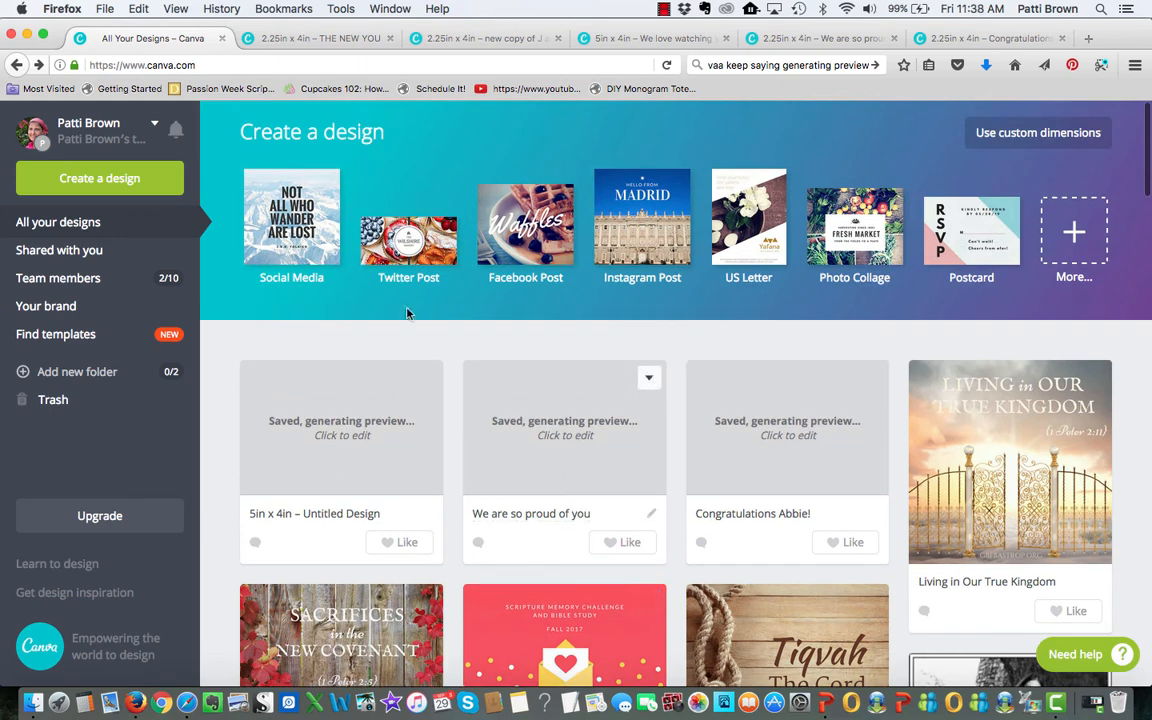
{"action": "left_click", "coordinate": [318, 40]}
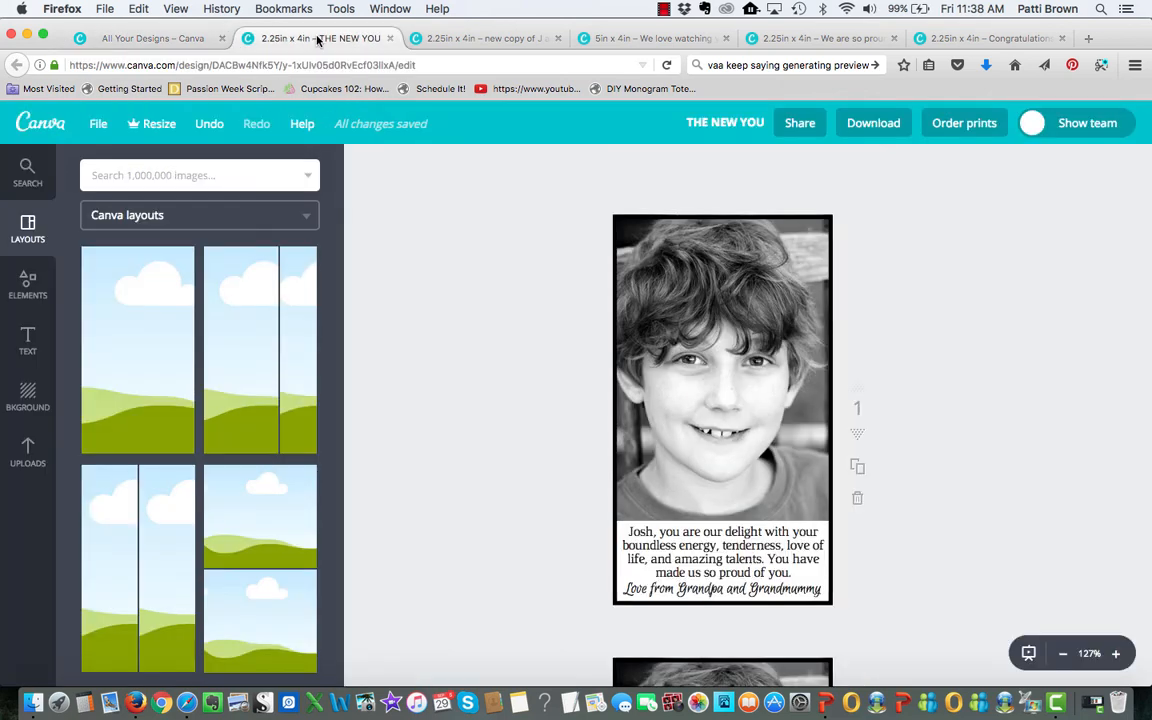
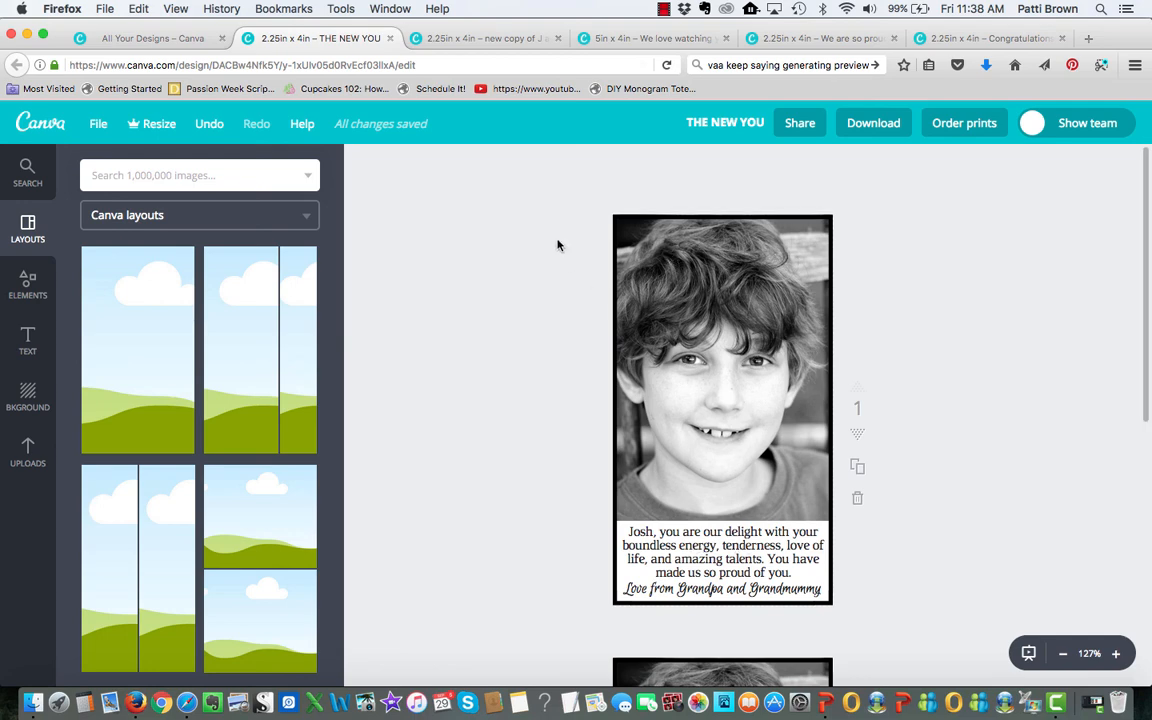
Switch to the "We are so proud of you" ad and duplicate its page.
{"action": "left_click", "coordinate": [648, 38]}
{"action": "left_click", "coordinate": [815, 38]}
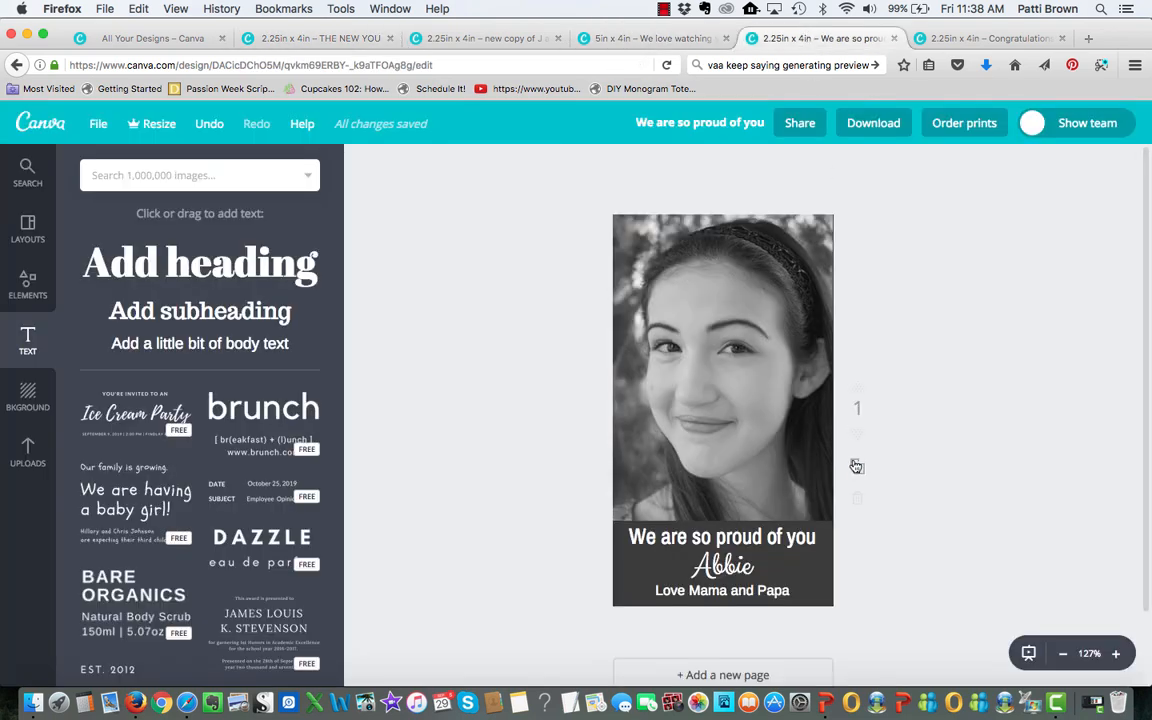
{"action": "left_click", "coordinate": [855, 476]}
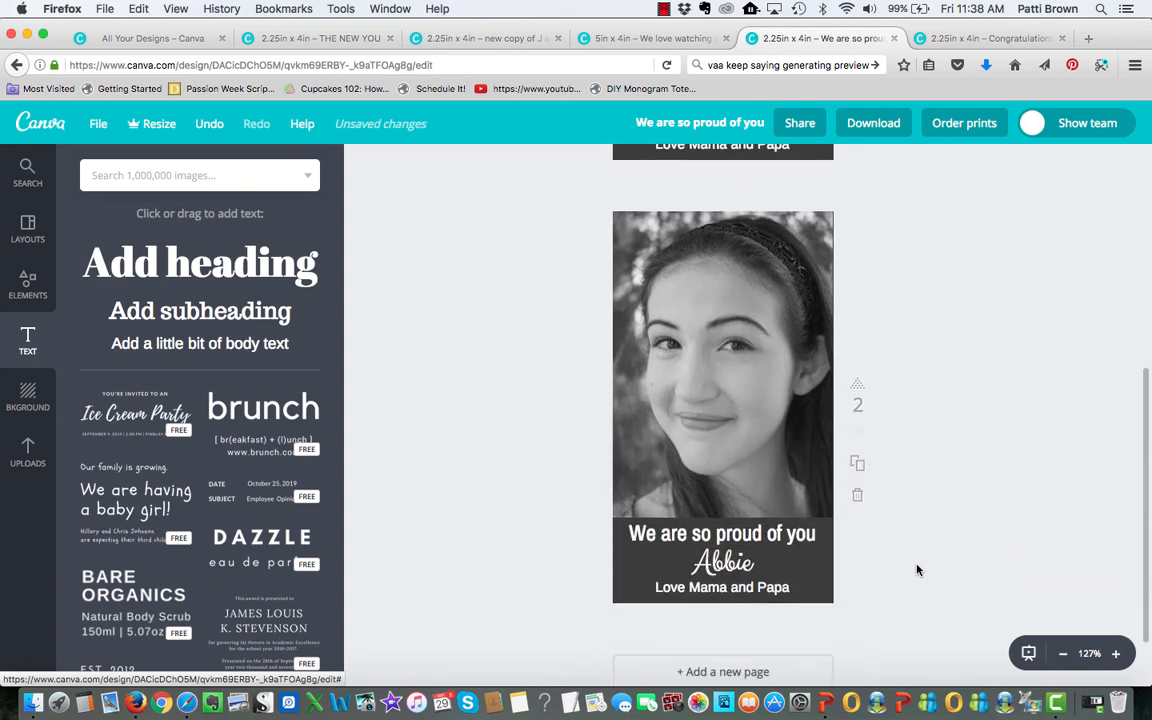
Change the font of the girl's name on the second page to Euphoria Script.
{"action": "left_click", "coordinate": [806, 577]}
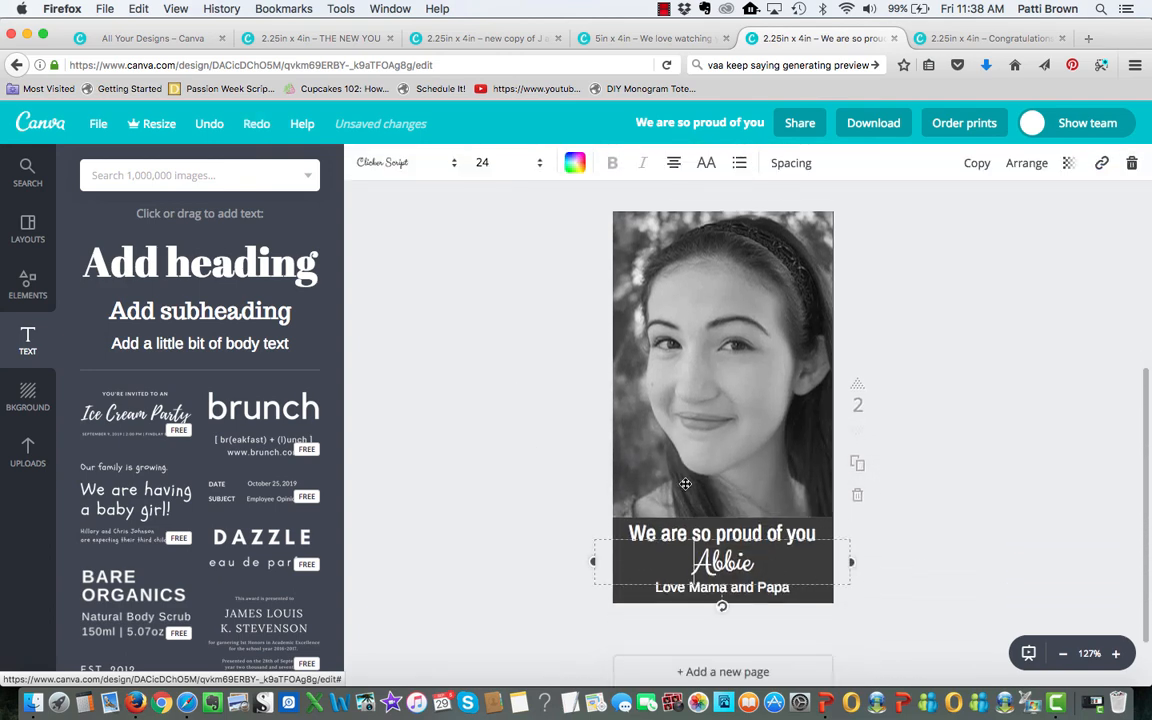
{"action": "double_click", "coordinate": [757, 563]}
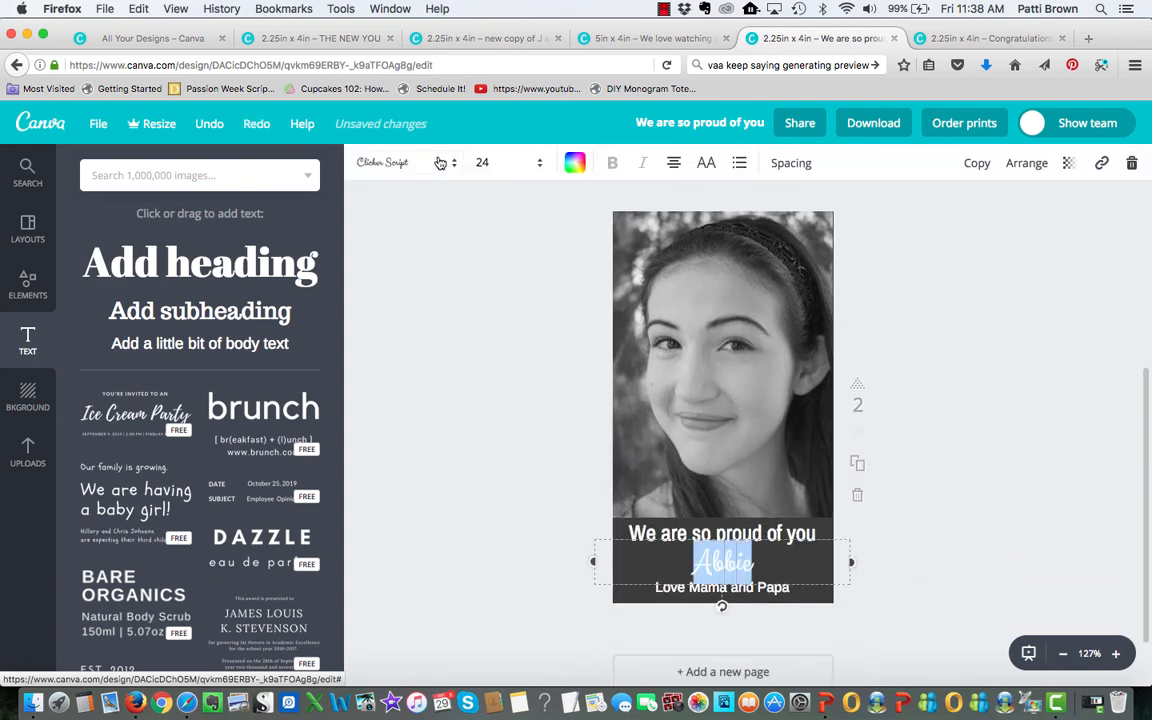
{"action": "left_click", "coordinate": [400, 162]}
{"action": "scroll", "coordinate": [488, 480], "scroll_direction": "down", "scroll_amount": 10}
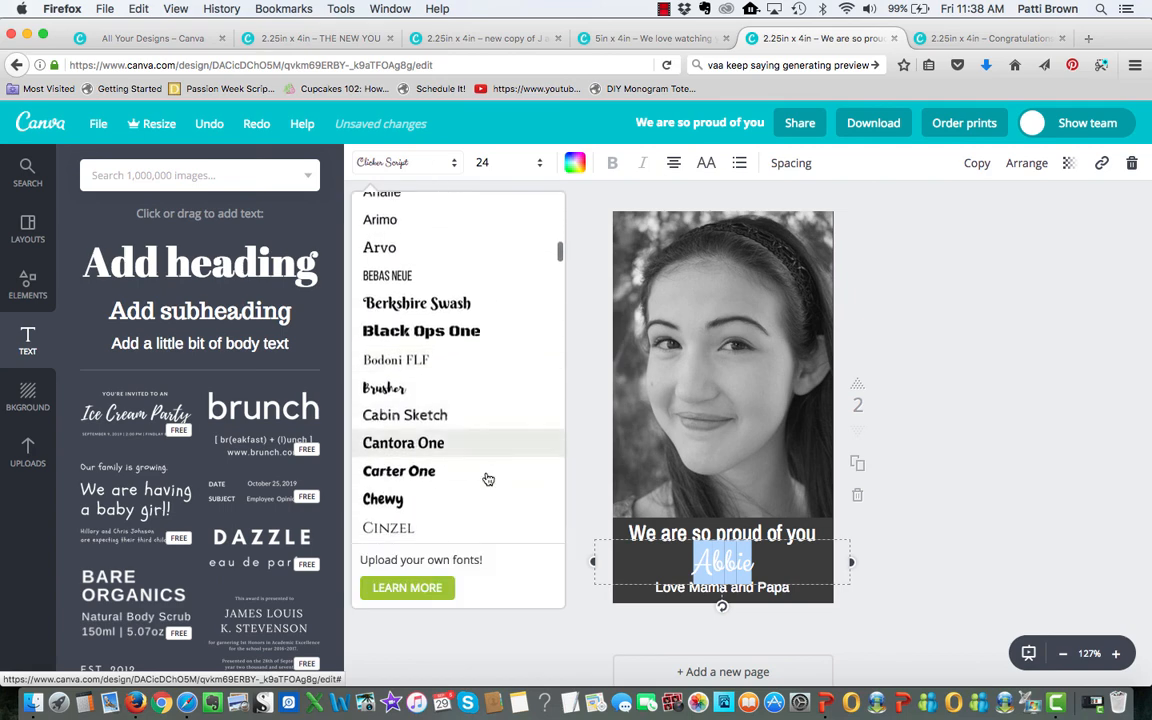
{"action": "scroll", "coordinate": [488, 480], "scroll_direction": "down", "scroll_amount": 8}
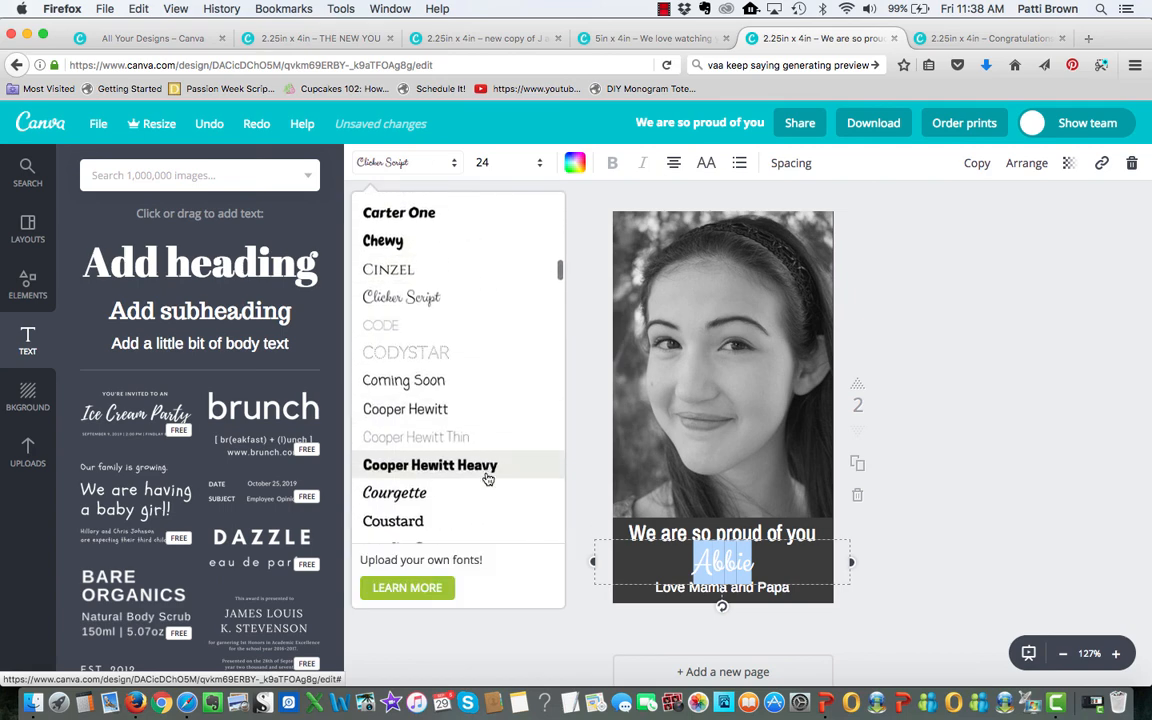
{"action": "scroll", "coordinate": [488, 480], "scroll_direction": "down", "scroll_amount": 8}
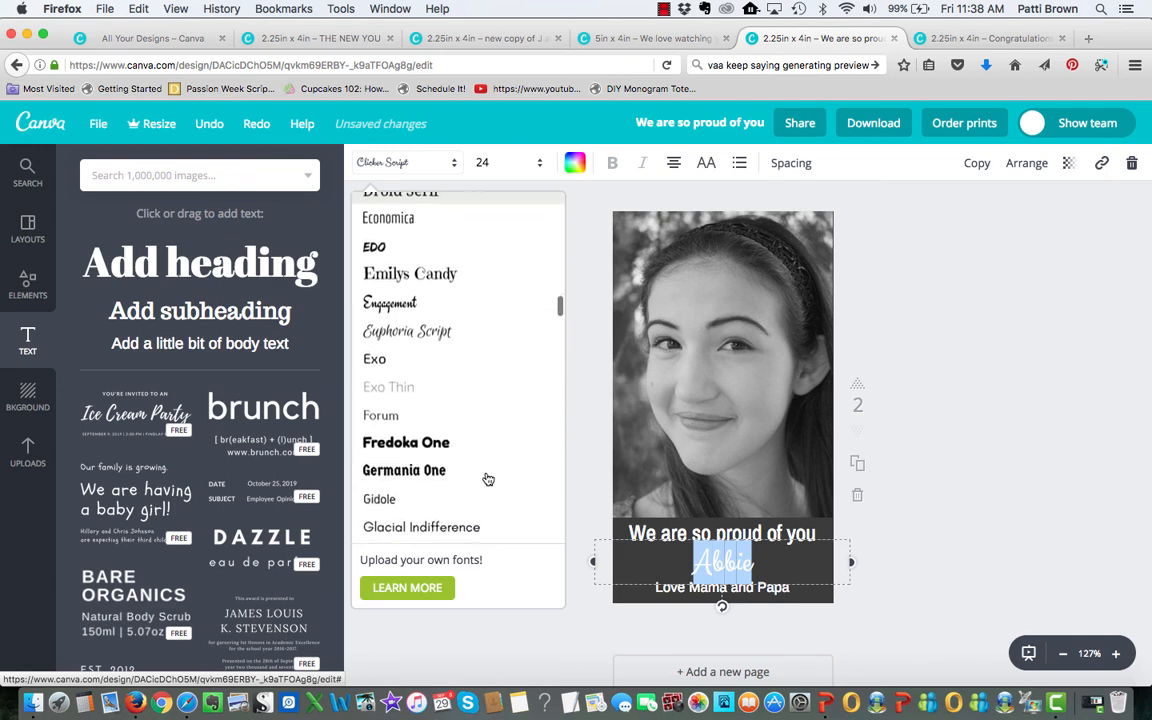
{"action": "left_click", "coordinate": [466, 306]}
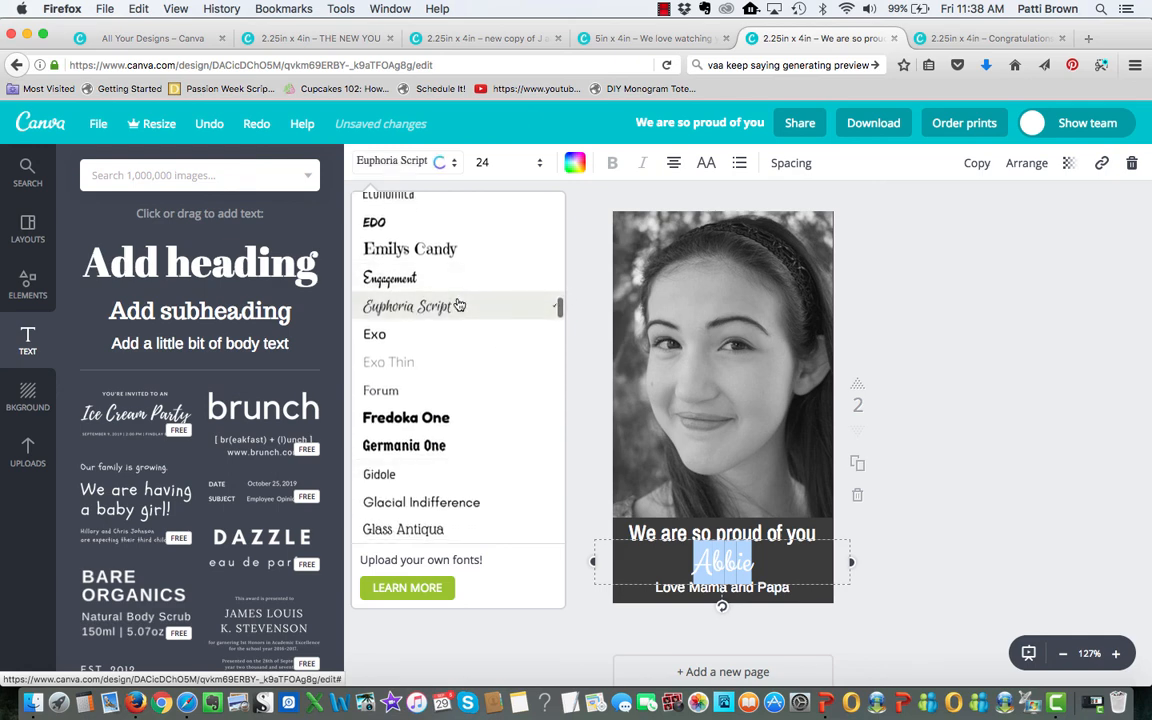
{"action": "left_click", "coordinate": [1030, 522]}
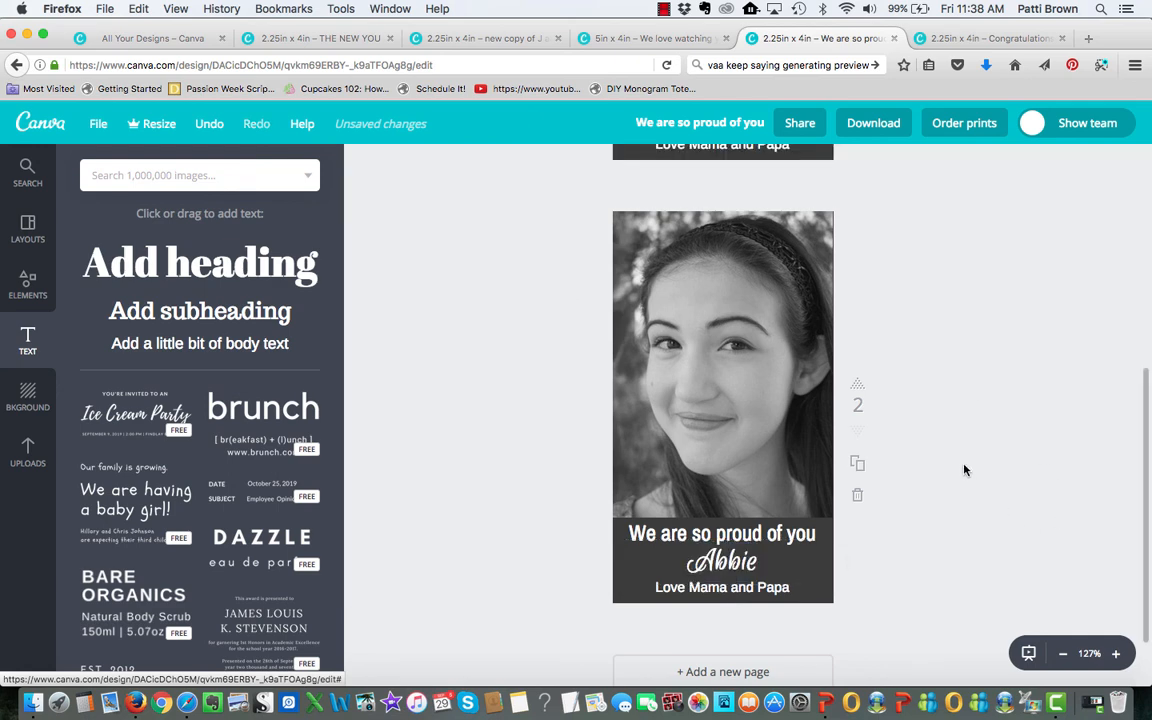
Compare the name lettering on the two pages and duplicate the second page as another version.
{"action": "scroll", "coordinate": [964, 470], "scroll_direction": "up", "scroll_amount": 5}
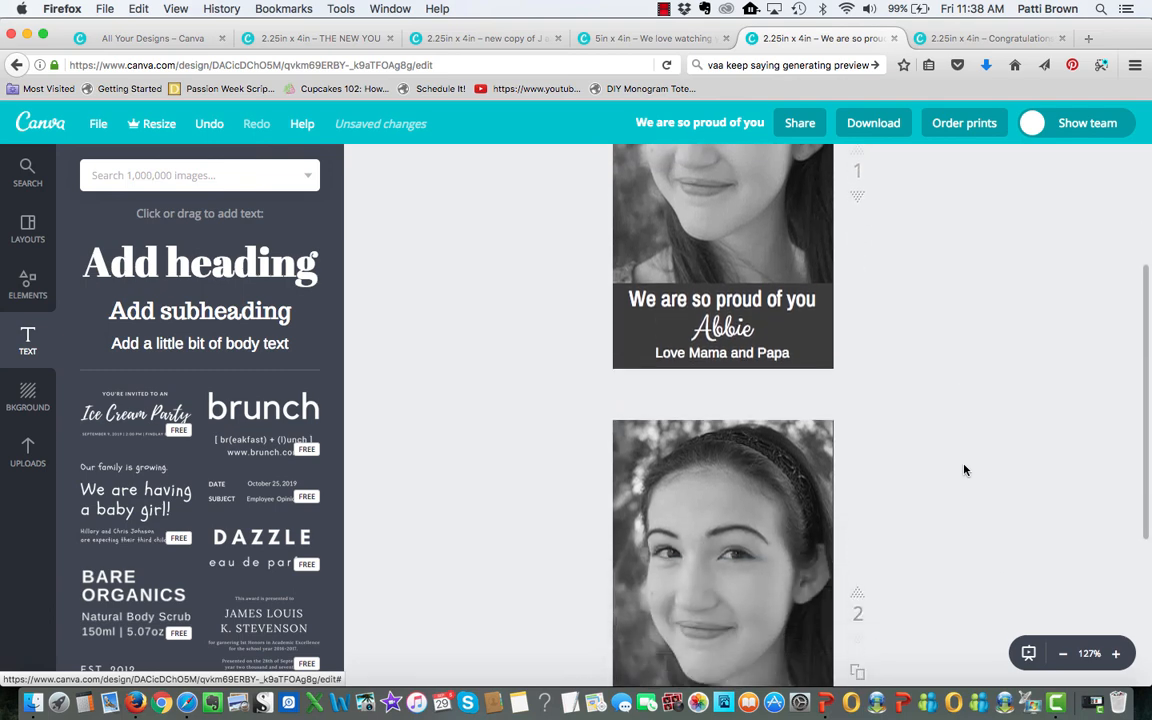
{"action": "scroll", "coordinate": [964, 470], "scroll_direction": "up", "scroll_amount": 3}
{"action": "scroll", "coordinate": [964, 470], "scroll_direction": "down", "scroll_amount": 3}
{"action": "scroll", "coordinate": [964, 470], "scroll_direction": "up", "scroll_amount": 1}
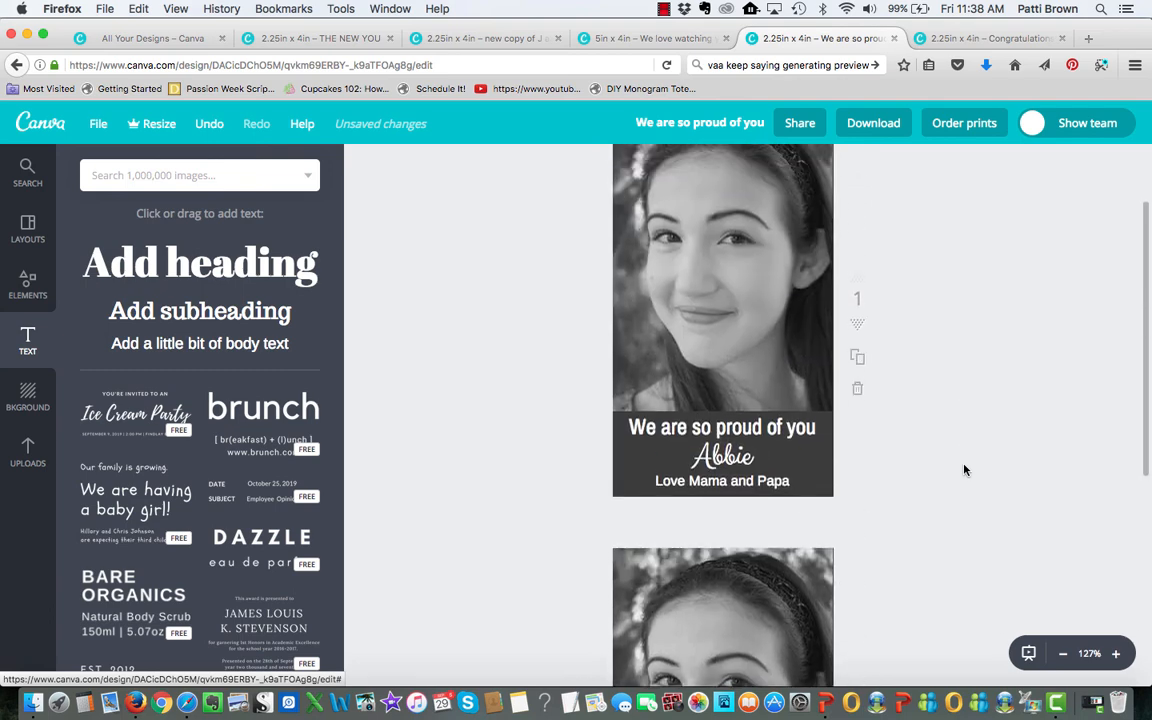
{"action": "scroll", "coordinate": [964, 470], "scroll_direction": "down", "scroll_amount": 3}
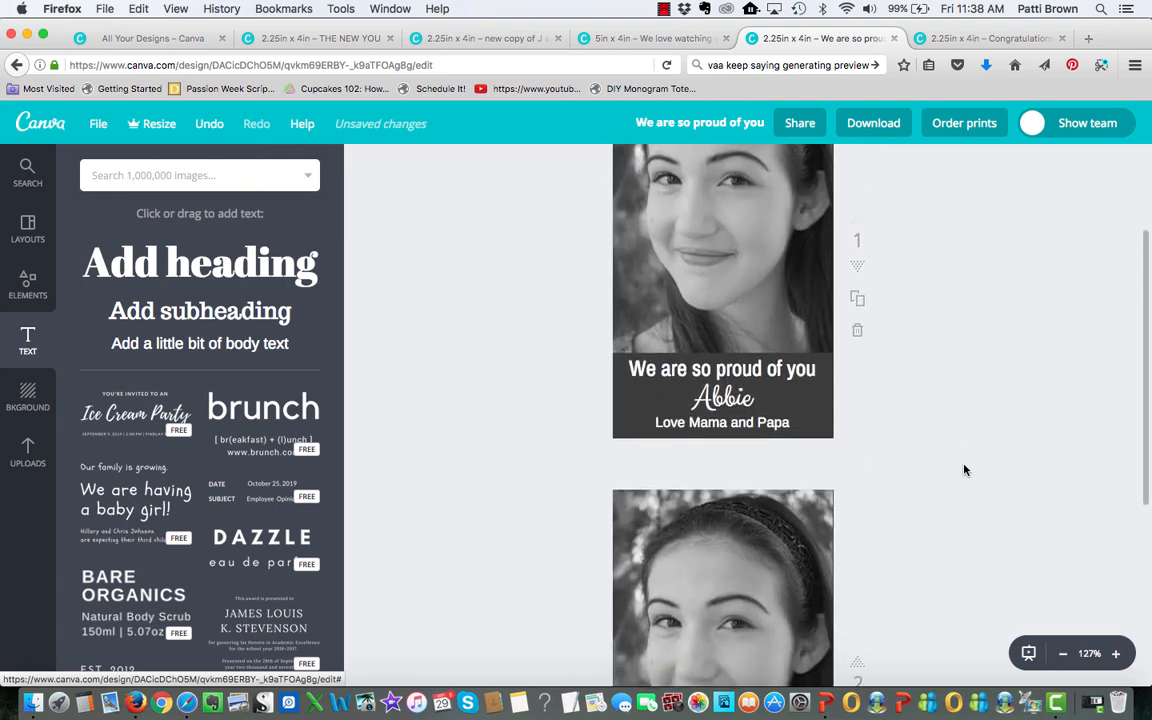
{"action": "scroll", "coordinate": [964, 470], "scroll_direction": "down", "scroll_amount": 5}
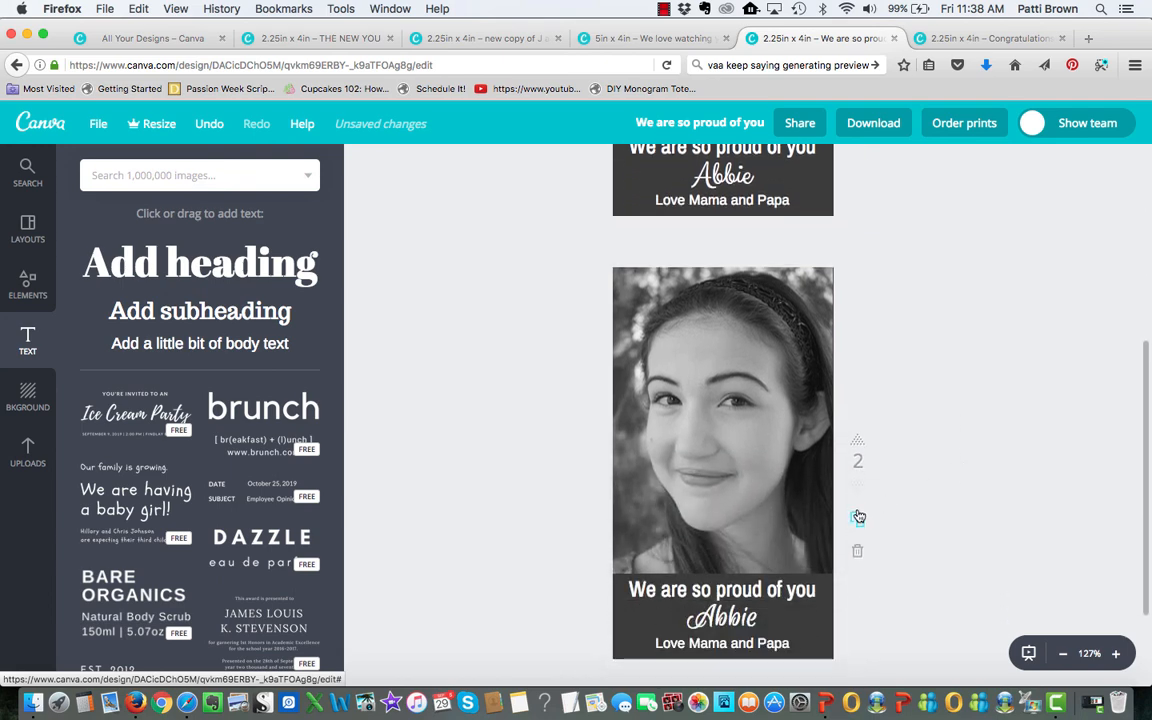
{"action": "left_click", "coordinate": [858, 516]}
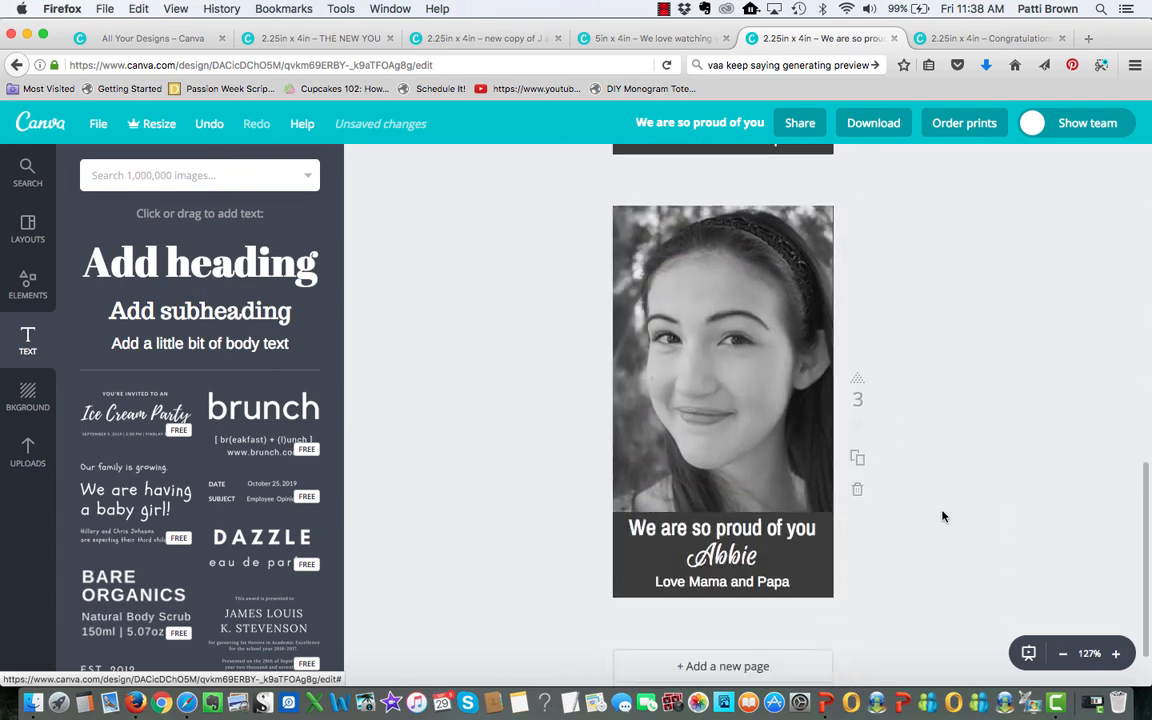
Change the font of the "Love Mama and Papa" line on the third page to Aileron Thin.
{"action": "left_click", "coordinate": [746, 571]}
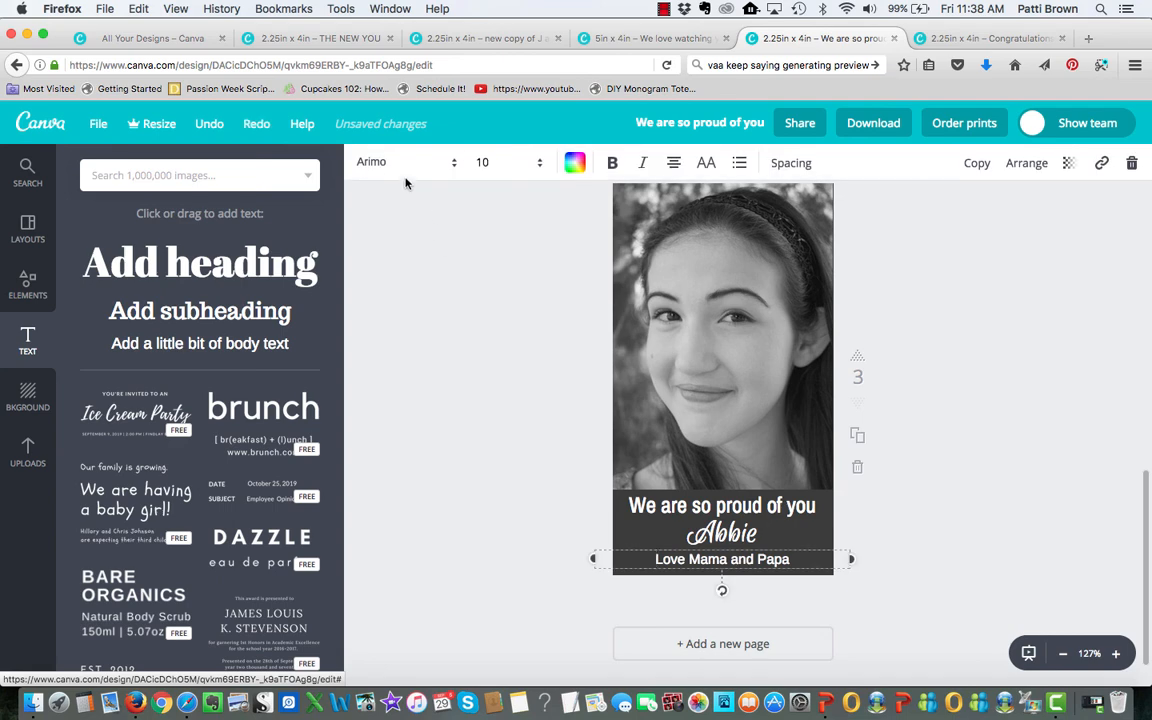
{"action": "left_click", "coordinate": [400, 166]}
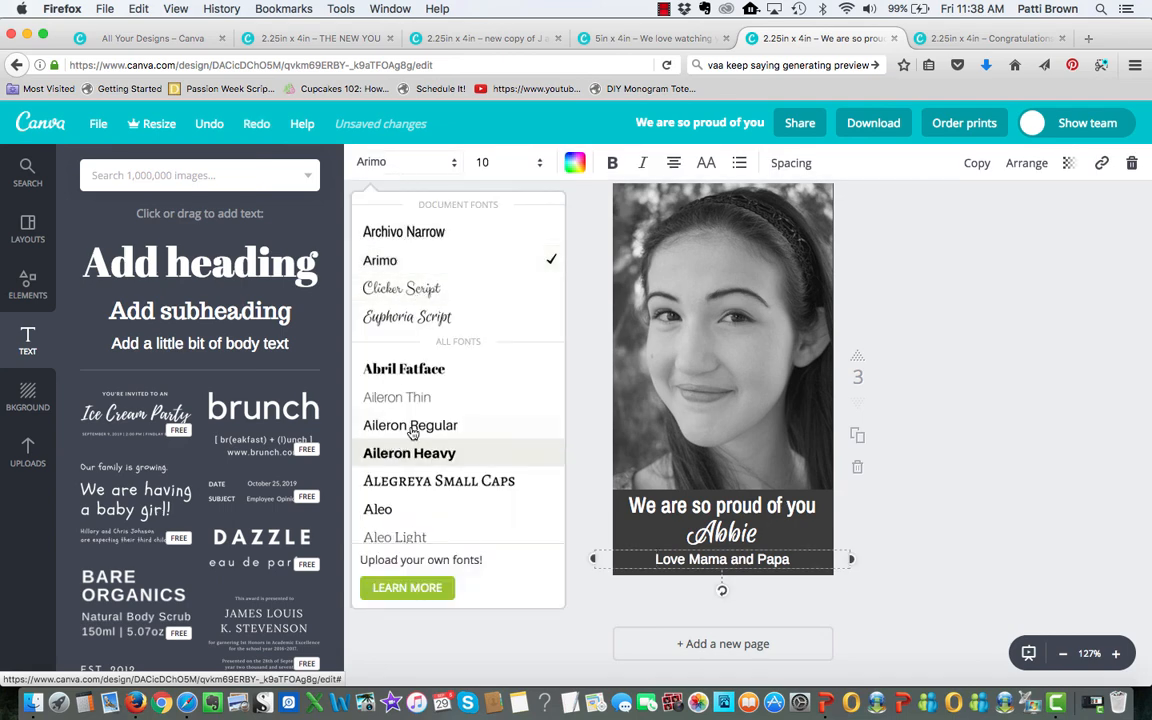
{"action": "left_click", "coordinate": [392, 399]}
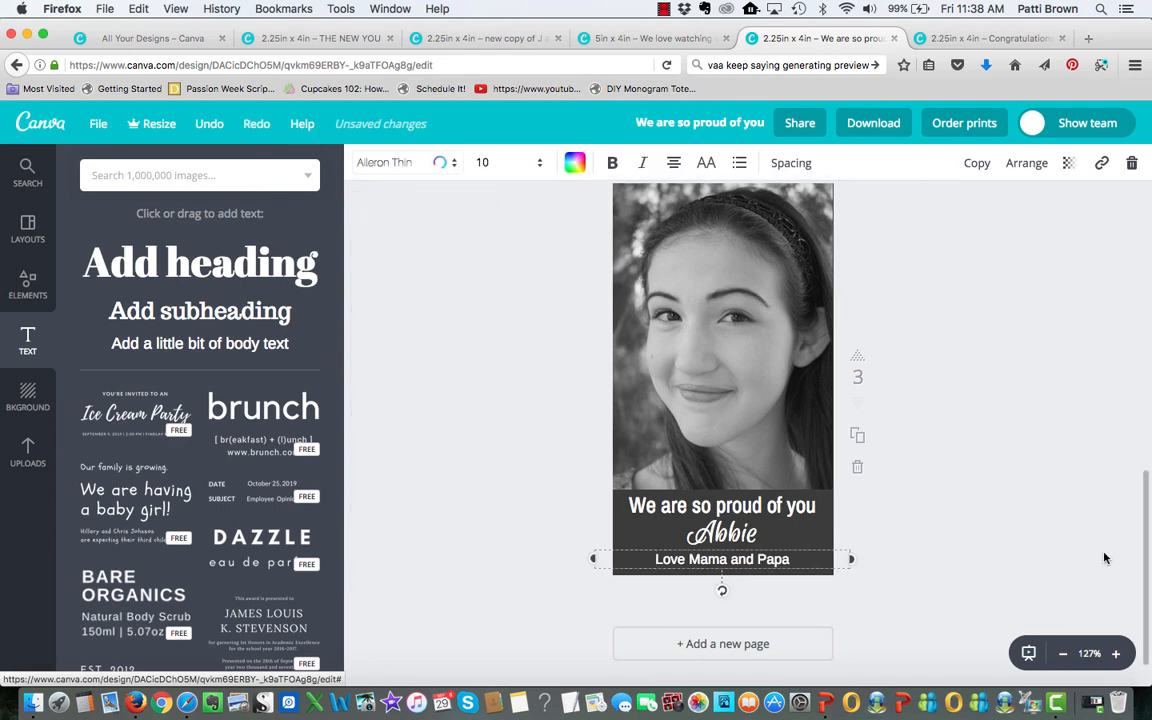
{"action": "left_click", "coordinate": [993, 522]}
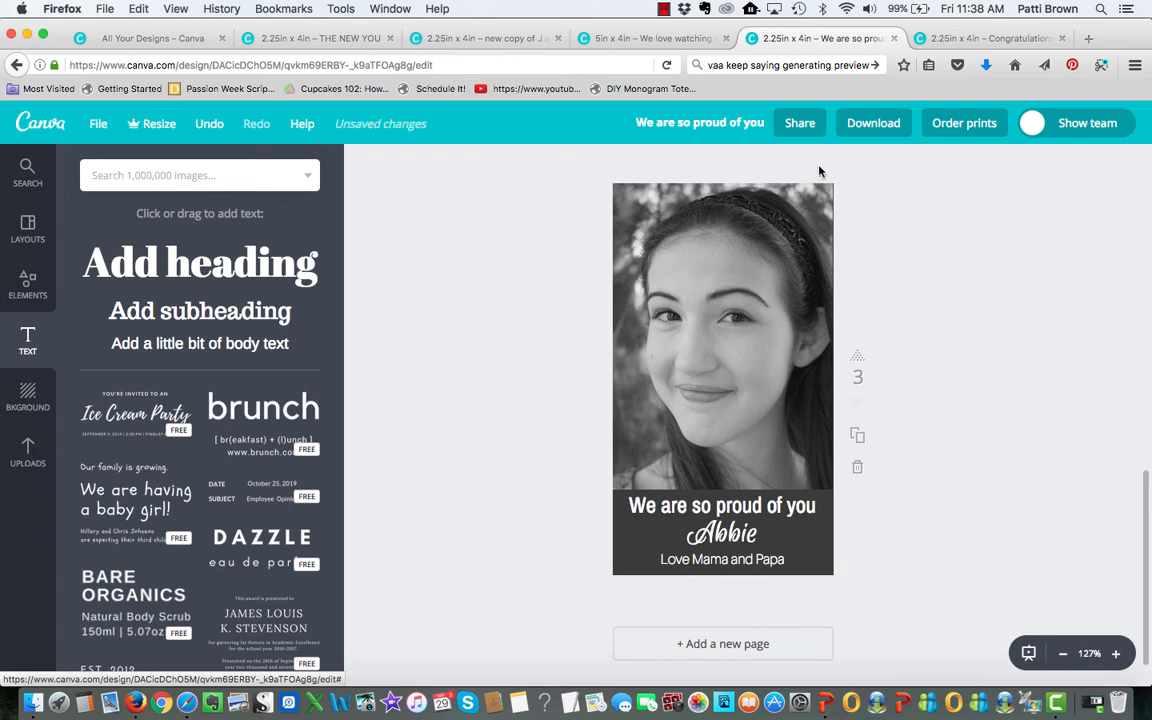
Look through the Congratulations and "We are so proud of you" ads, and close the download message on the half-page ad.
{"action": "left_click", "coordinate": [943, 40]}
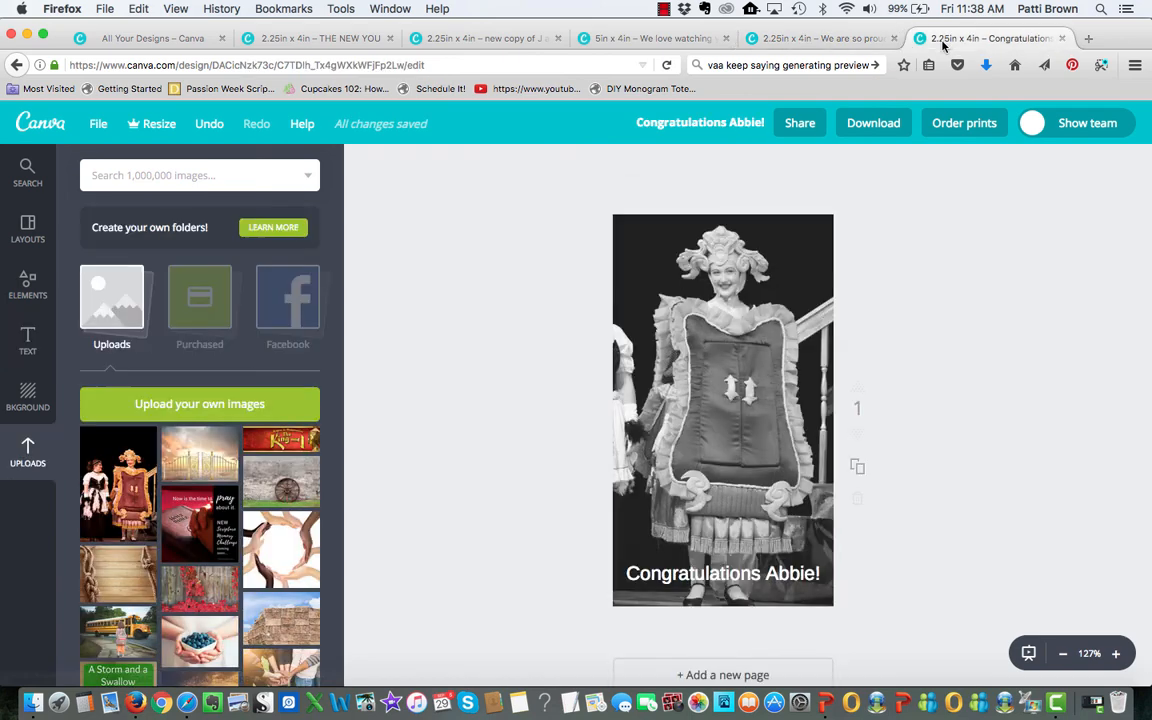
{"action": "left_click", "coordinate": [812, 38]}
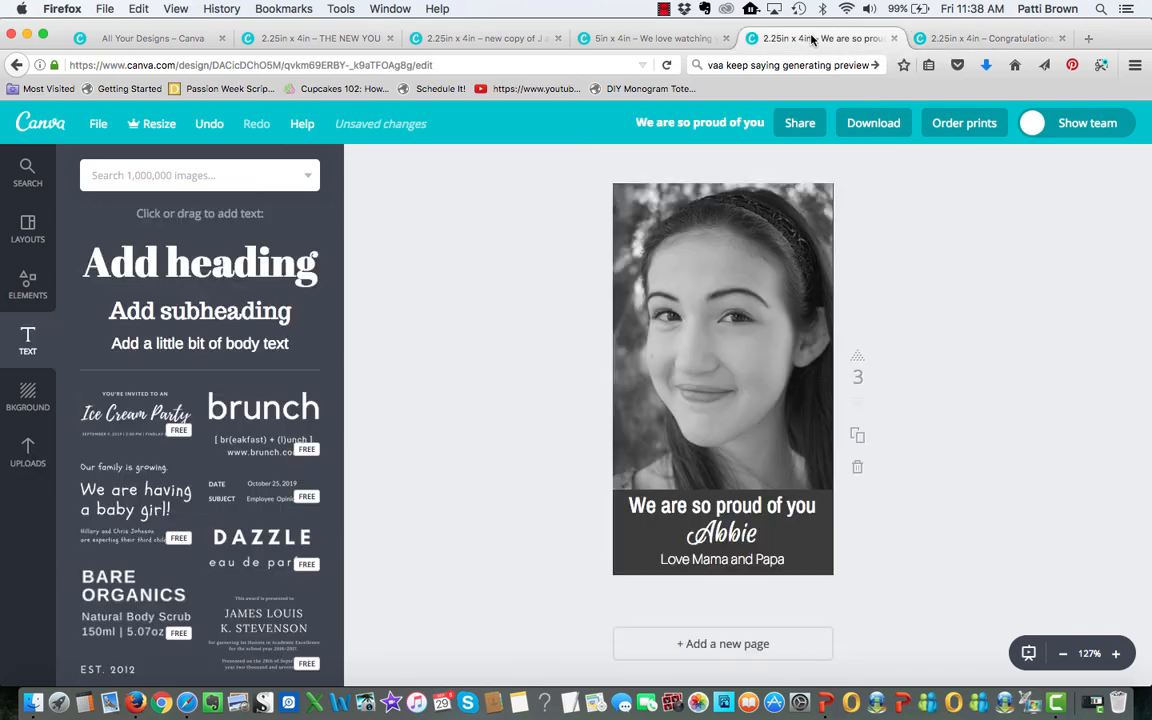
{"action": "left_click", "coordinate": [632, 40]}
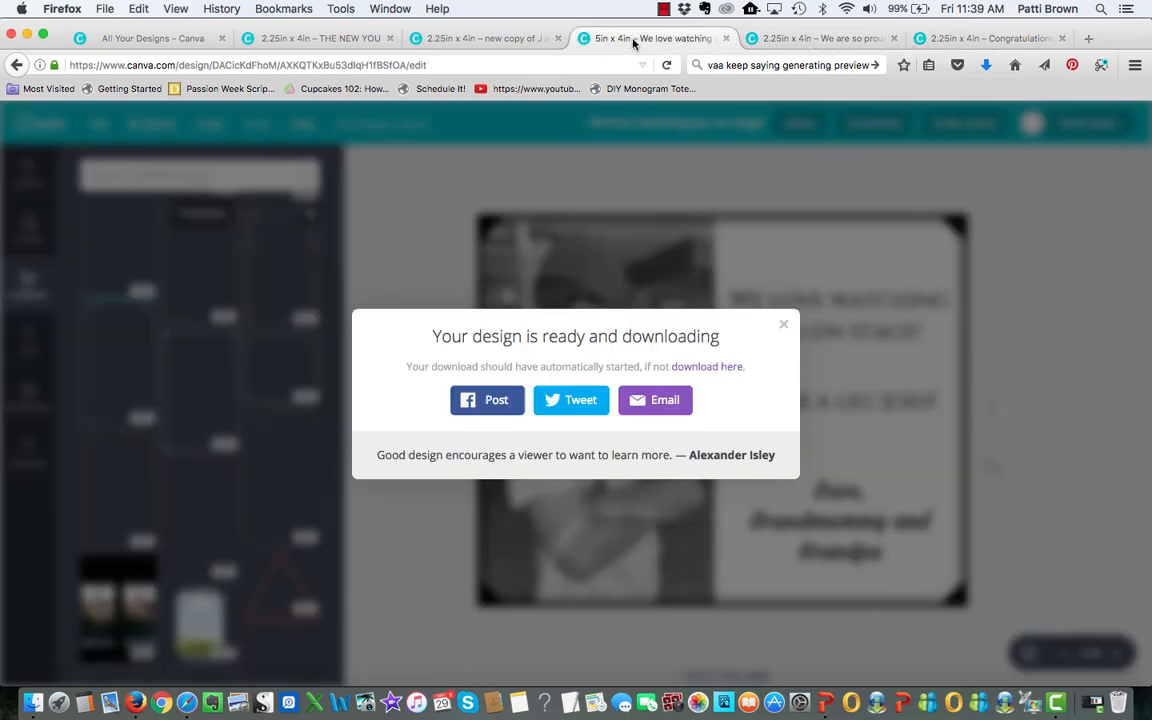
{"action": "left_click", "coordinate": [784, 327]}
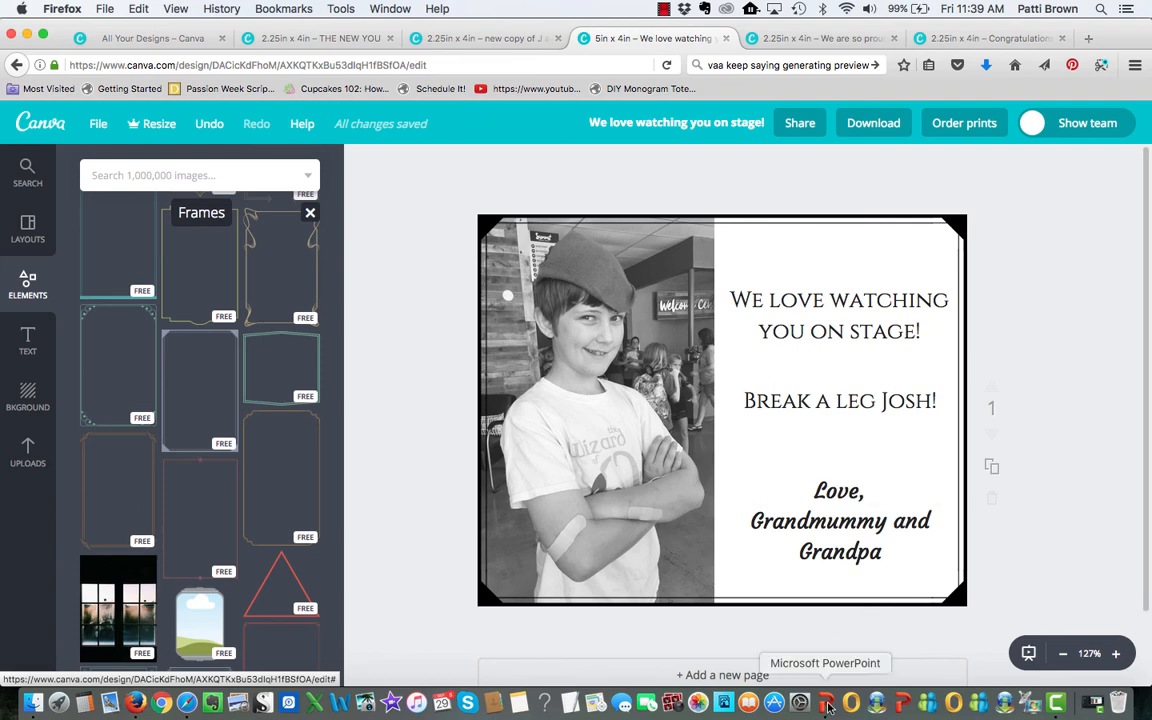
Switch to PowerPoint to view the ad sizes and prices on the sponsorship form, and return to the half-page ad in Firefox.
{"action": "left_click", "coordinate": [748, 702]}
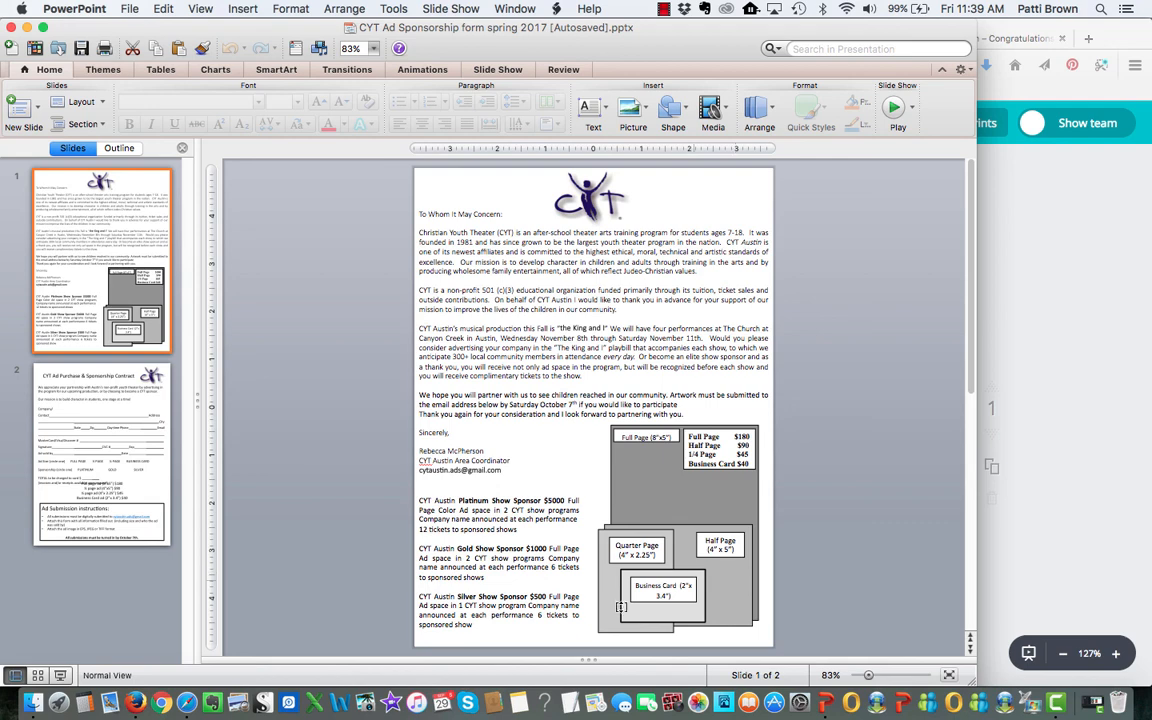
{"action": "left_click", "coordinate": [135, 703]}
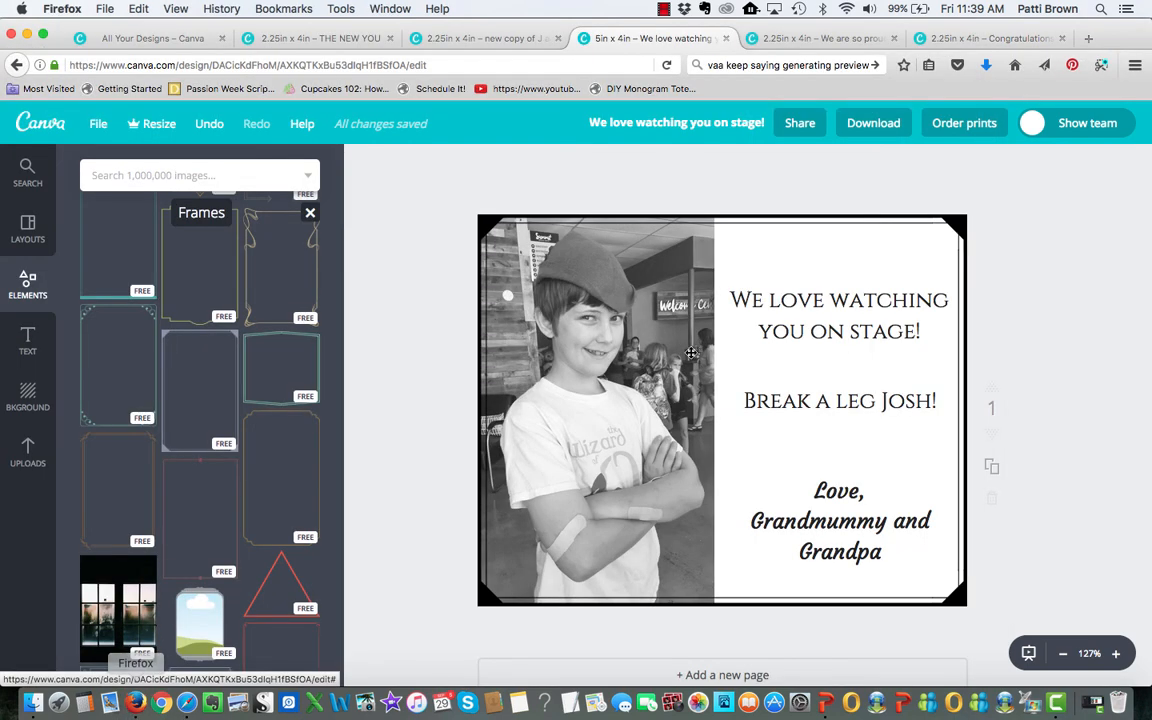